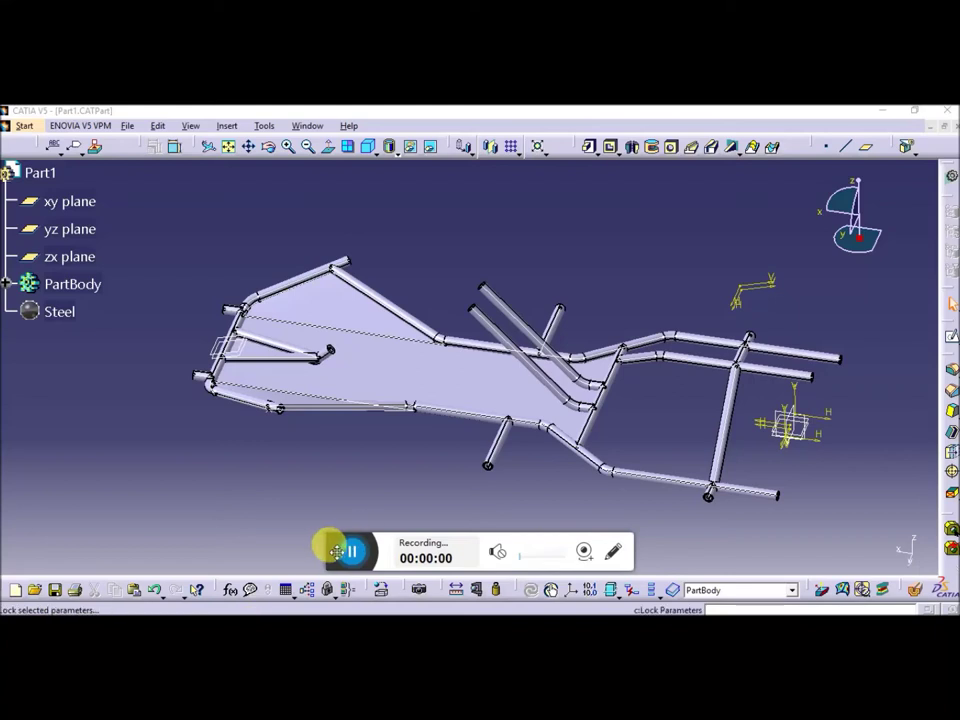
Rotate the kart frame and expand PartBody to show Sketch.1 through Sketch.10 and Plane.5
click(330, 551)
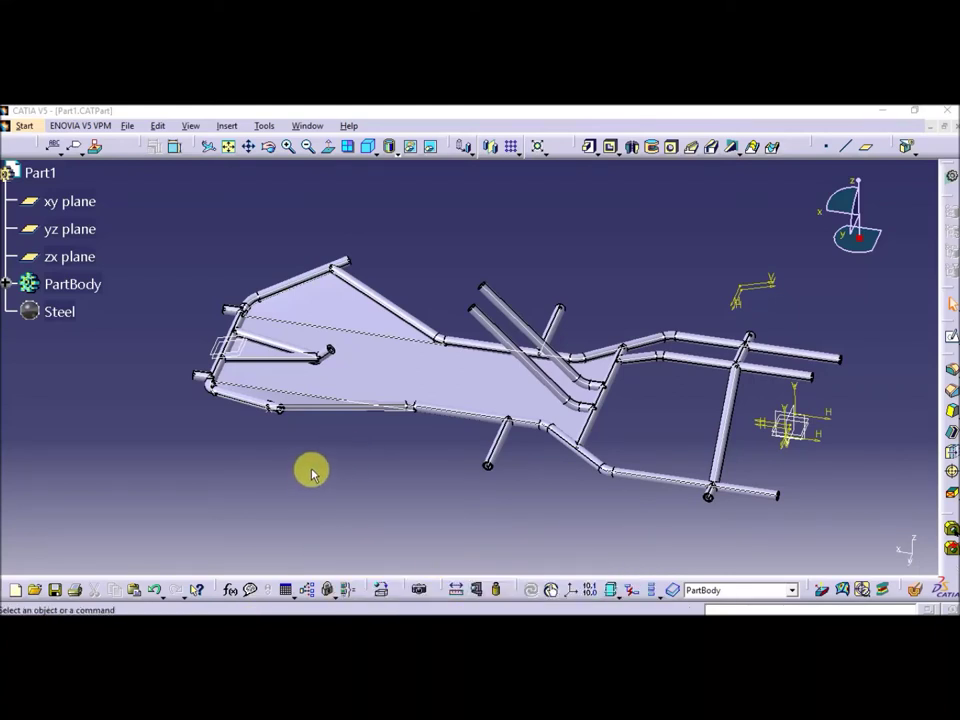
mouse_move(311, 474)
middle_down()
mouse_move(313, 452)
mouse_move(396, 497)
mouse_move(392, 482)
mouse_move(407, 516)
mouse_move(428, 482)
middle_up()
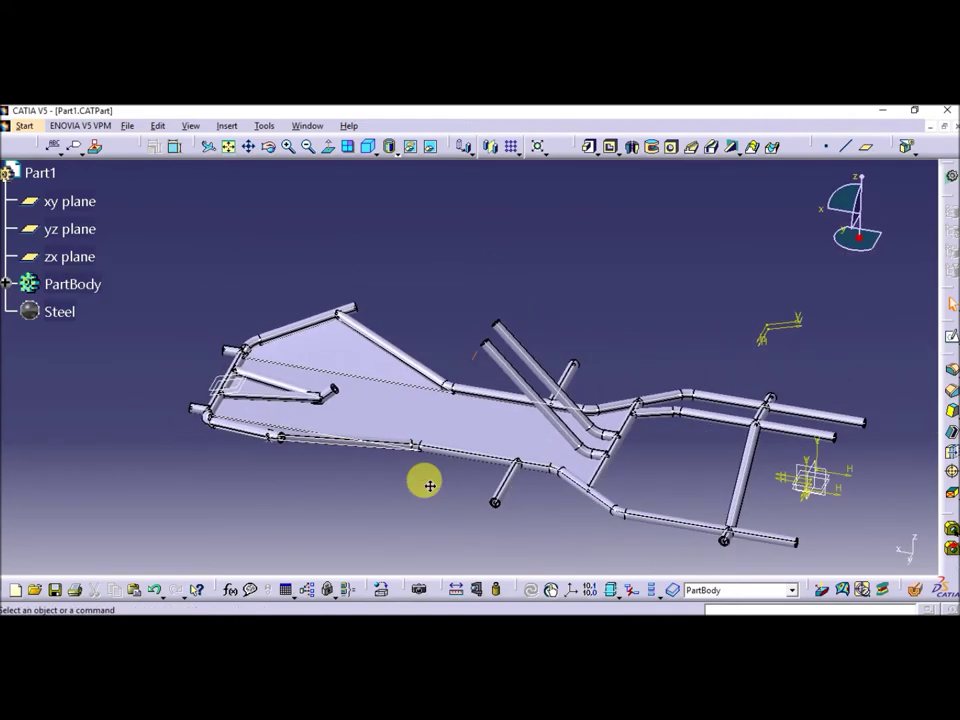
click(9, 284)
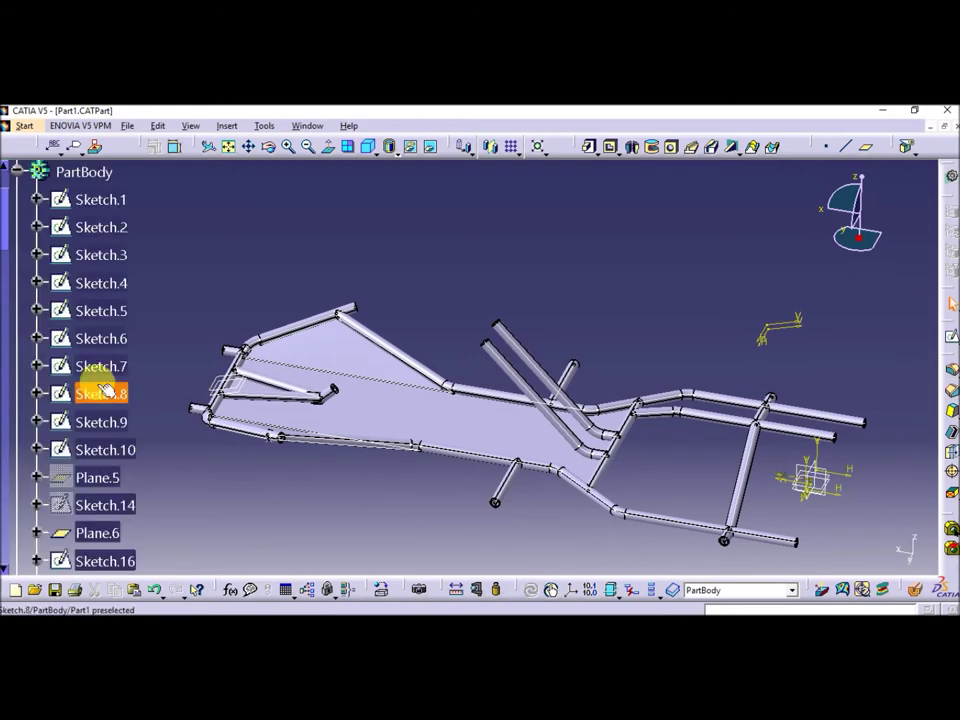
scroll(92, 390, up, 2)
scroll(95, 320, up, 2)
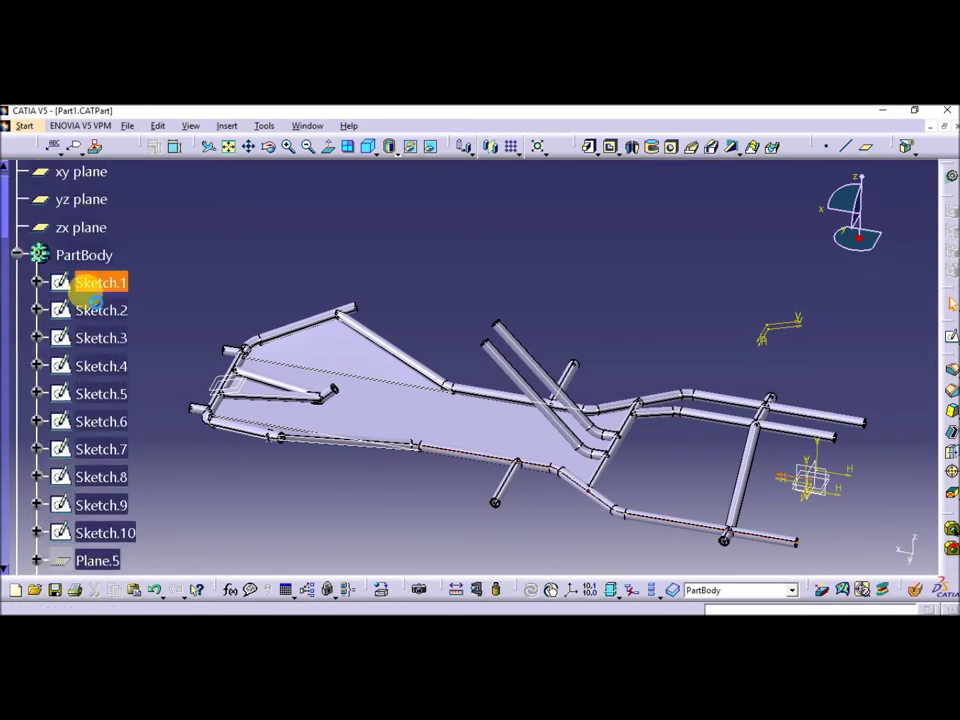
double_click(88, 290)
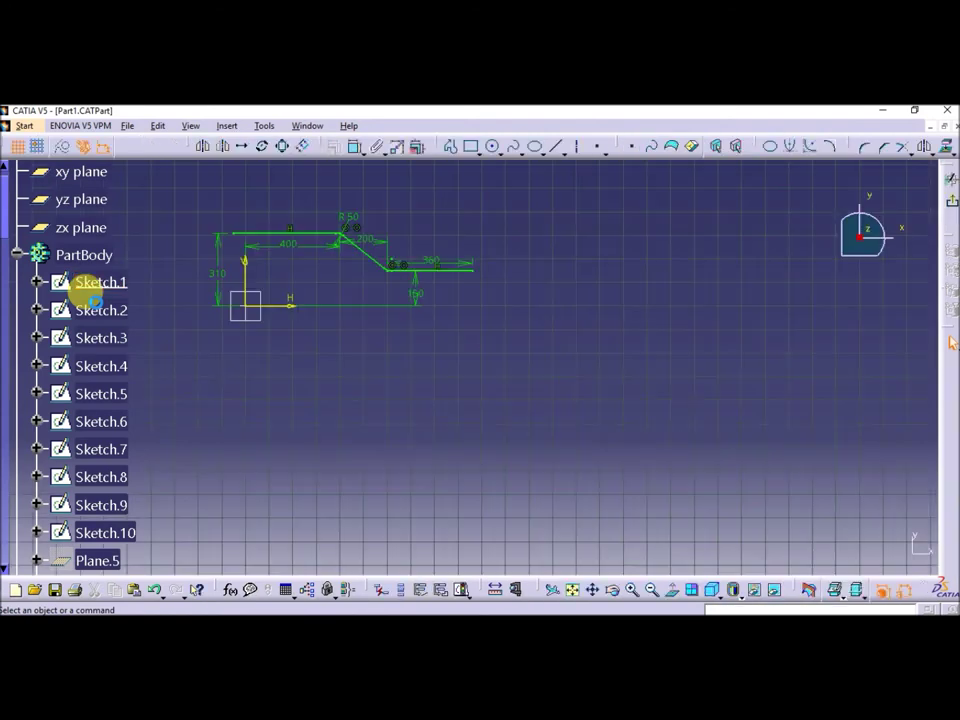
mouse_move(333, 342)
middle_down()
mouse_move(418, 413)
mouse_move(424, 343)
mouse_move(518, 402)
middle_up()
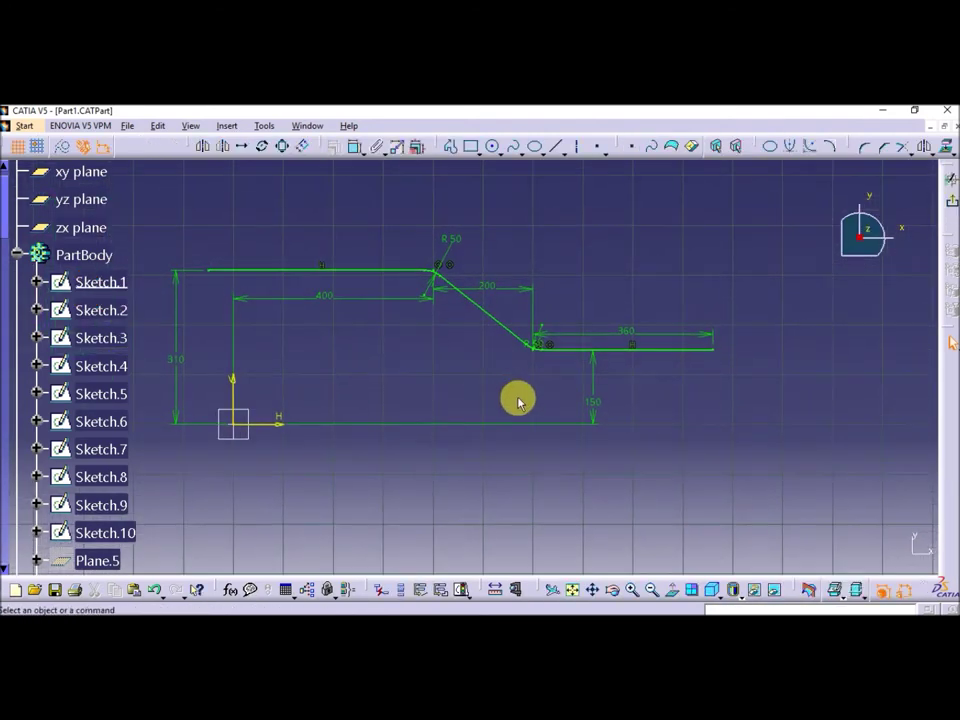
mouse_move(426, 381)
middle_down()
mouse_move(461, 403)
mouse_move(466, 388)
mouse_move(499, 393)
middle_up()
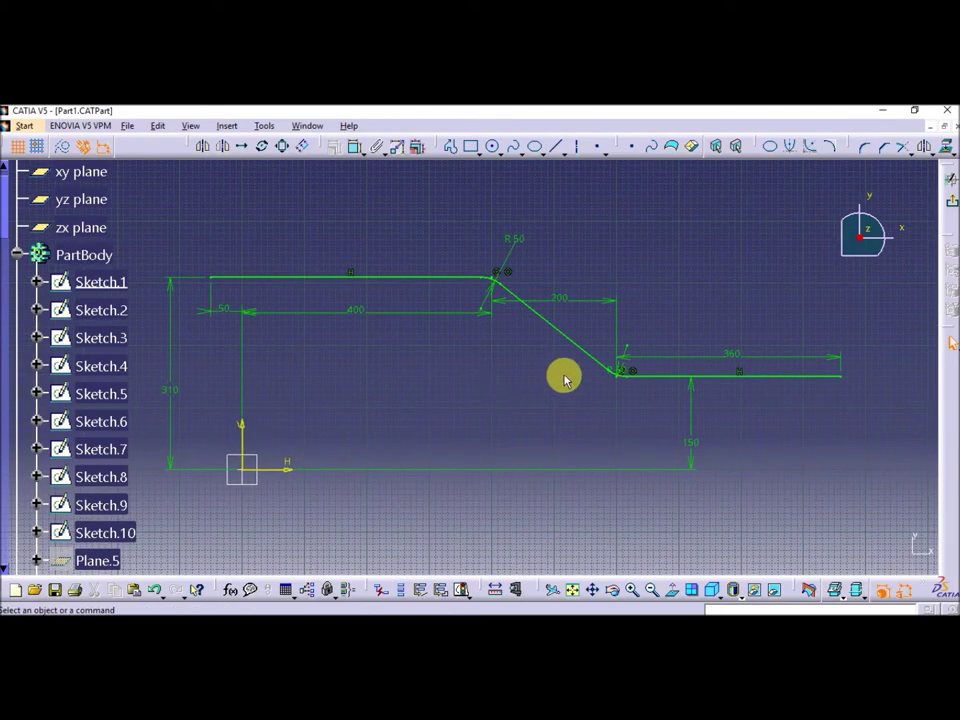
click(621, 374)
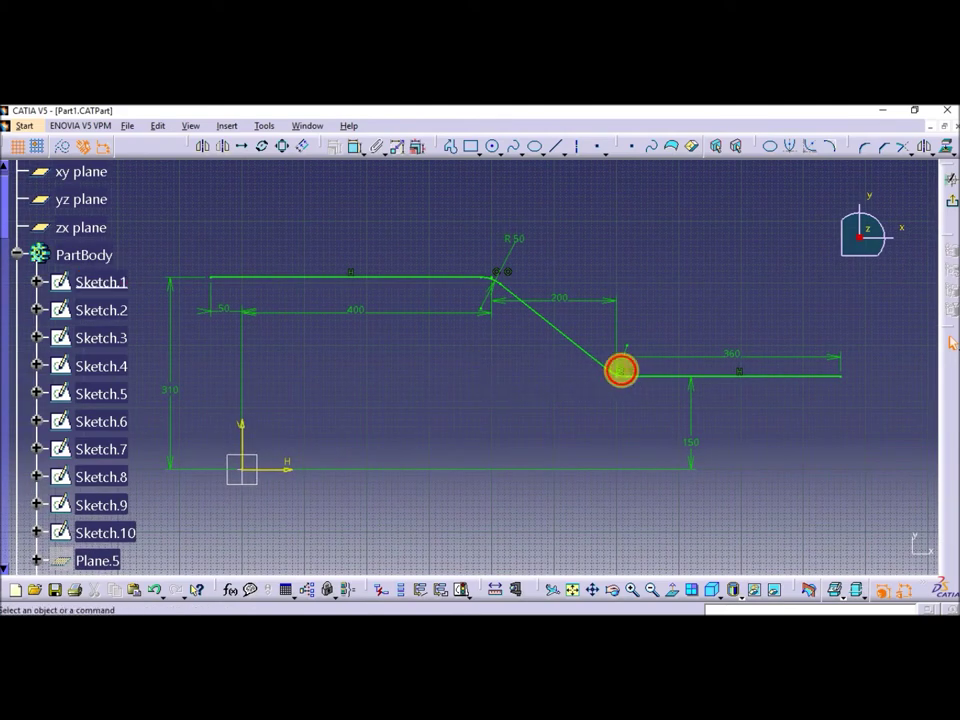
click(617, 435)
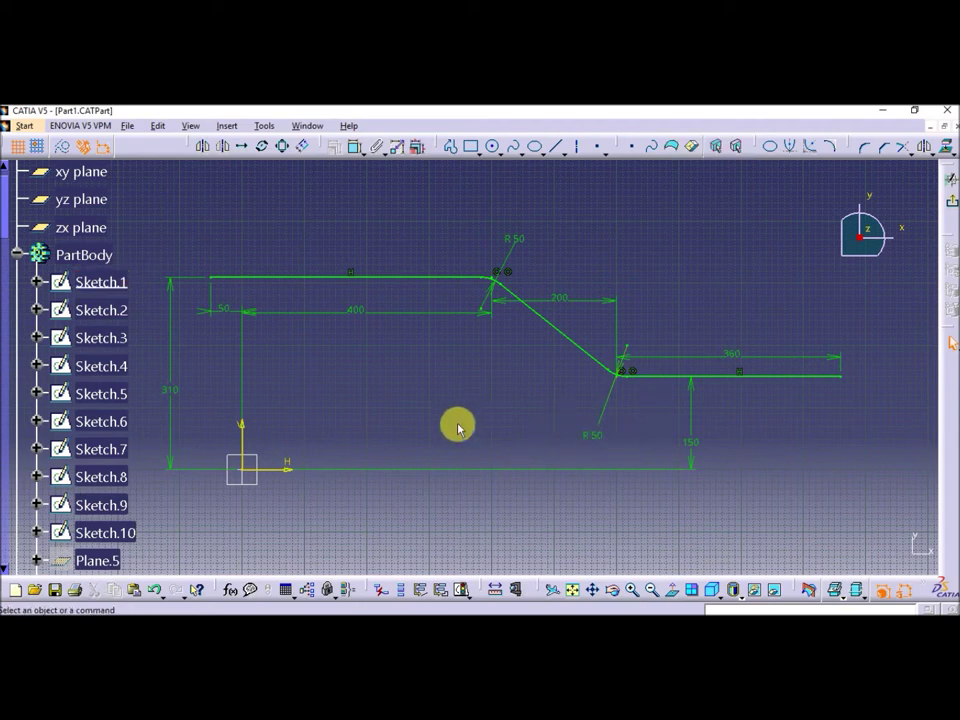
middle_drag(456, 429, 467, 429)
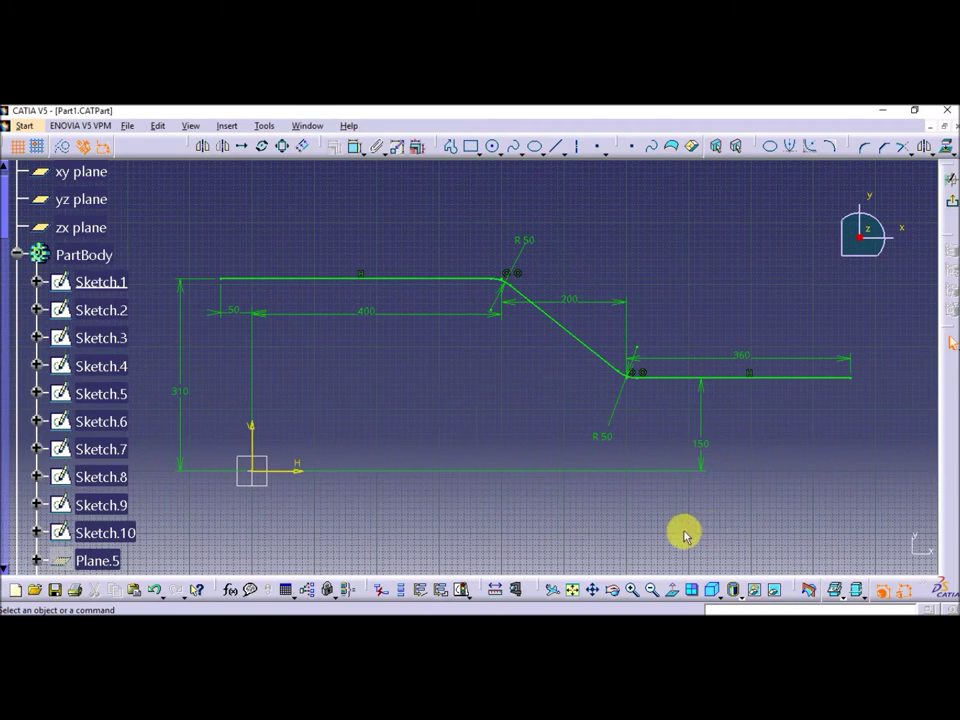
middle_drag(684, 536, 699, 537)
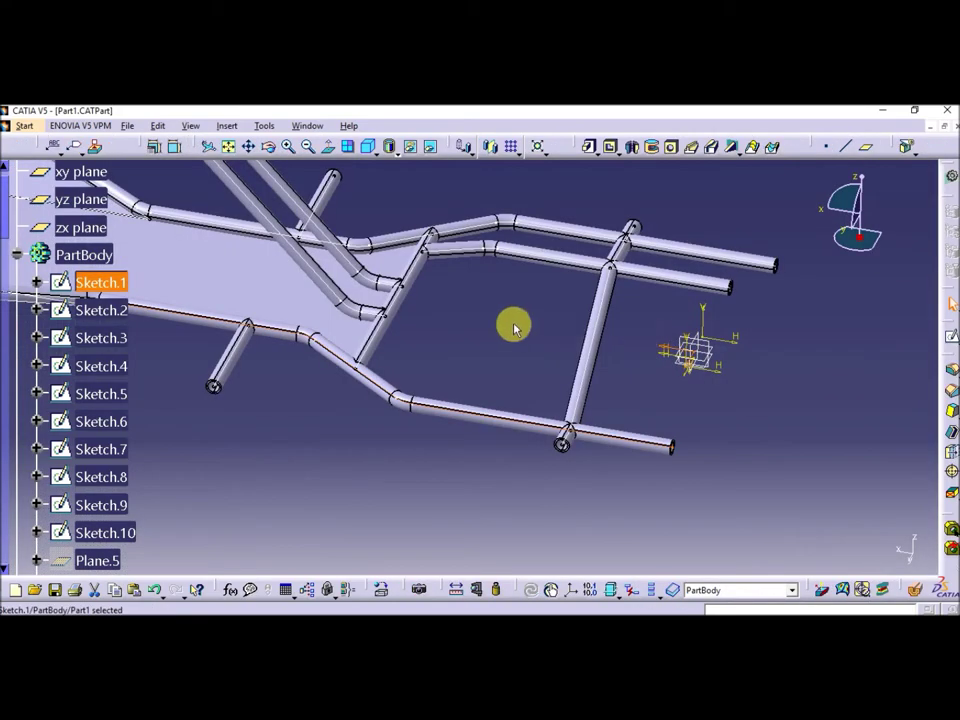
mouse_move(511, 328)
middle_down()
mouse_move(510, 343)
mouse_move(497, 343)
mouse_move(617, 386)
mouse_move(113, 280)
middle_up()
Define Sketch.1 as the in-work object so only the first rail profile shows
right_click(99, 289)
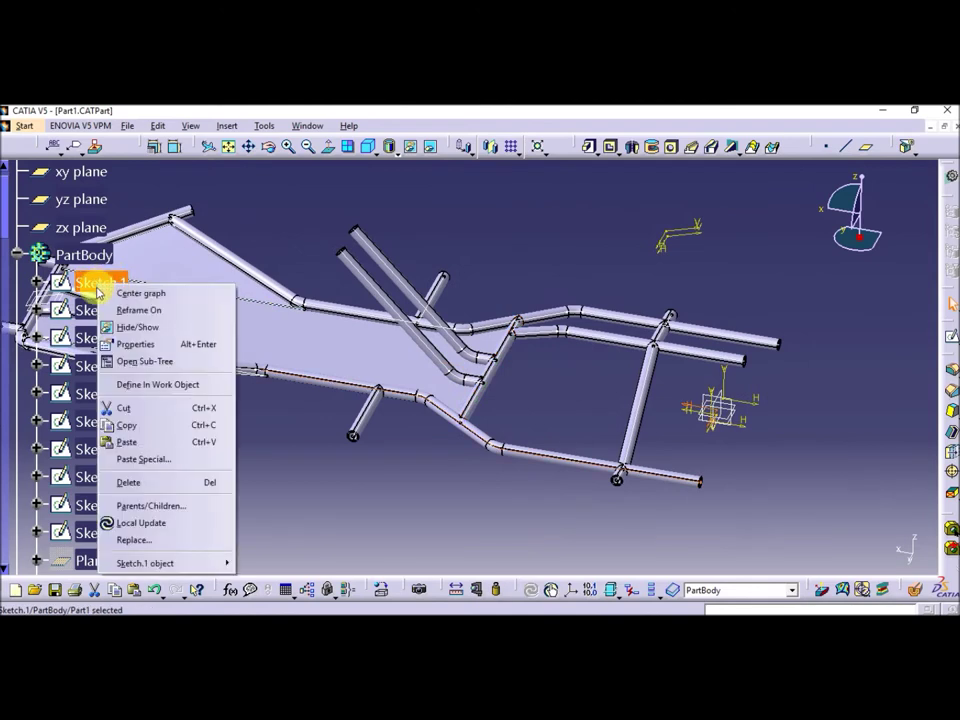
click(136, 385)
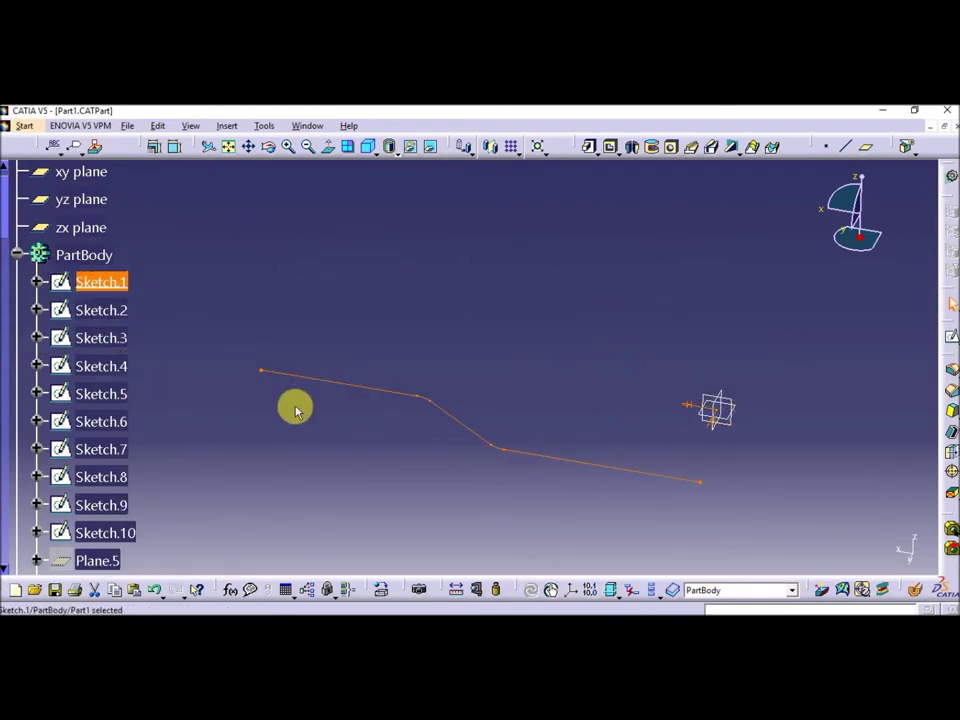
middle_drag(529, 407, 531, 388)
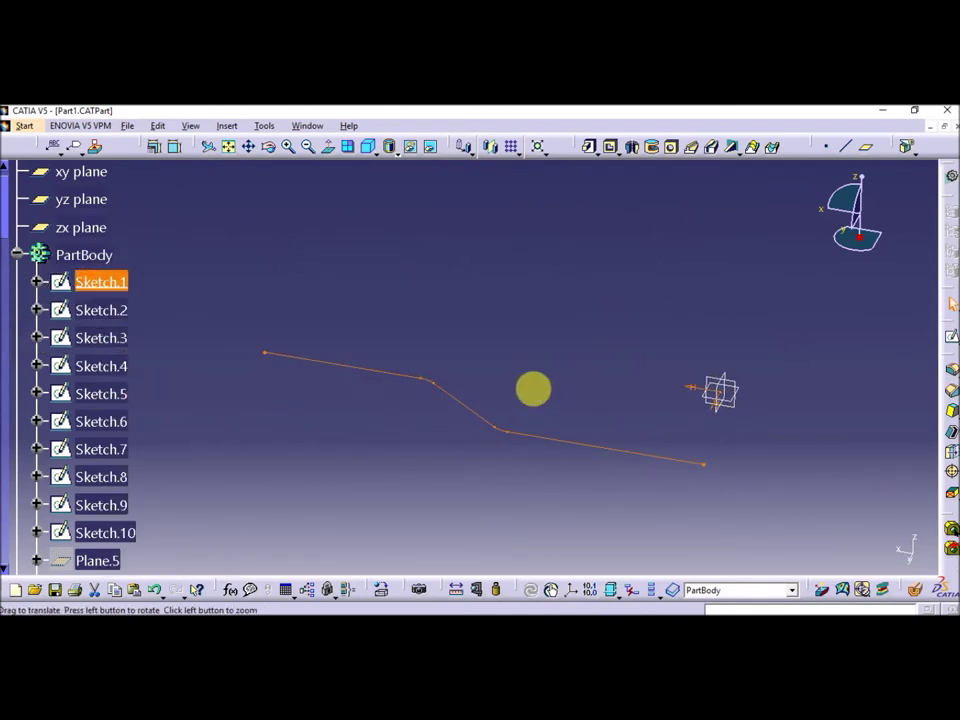
Inspect Sketch.2's profile (50, 400, 200, 360, R50) in the Sketcher, then return to 3D
click(133, 318)
double_click(133, 316)
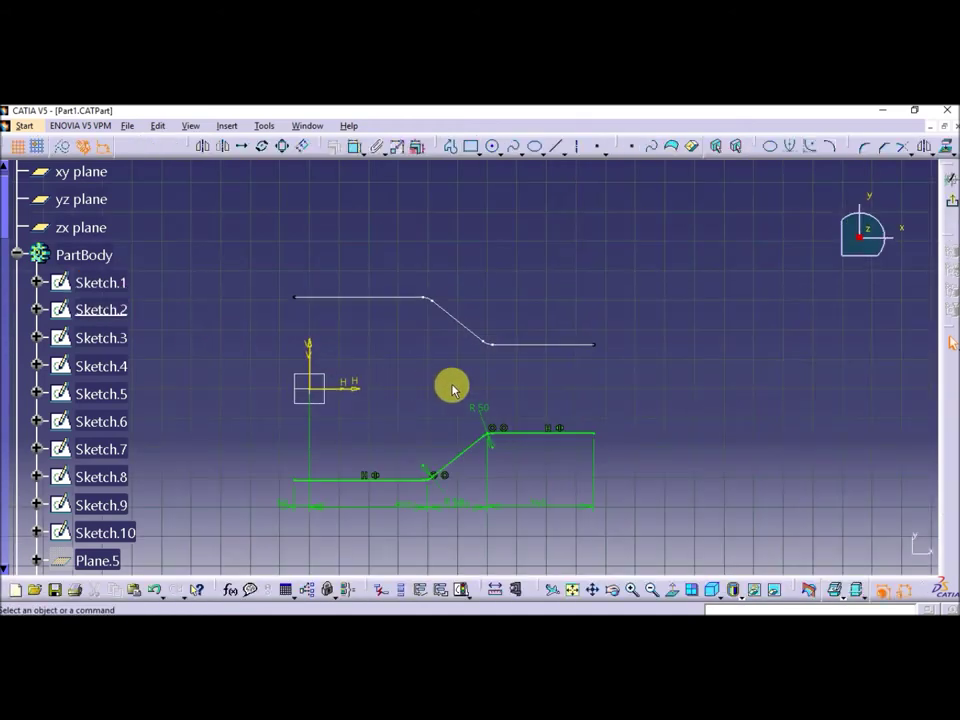
middle_drag(525, 386, 580, 292)
ctrl+middle_drag(506, 454, 483, 254)
mouse_move(609, 346)
ctrl+middle_down()
mouse_move(619, 411)
mouse_move(612, 404)
ctrl+middle_up()
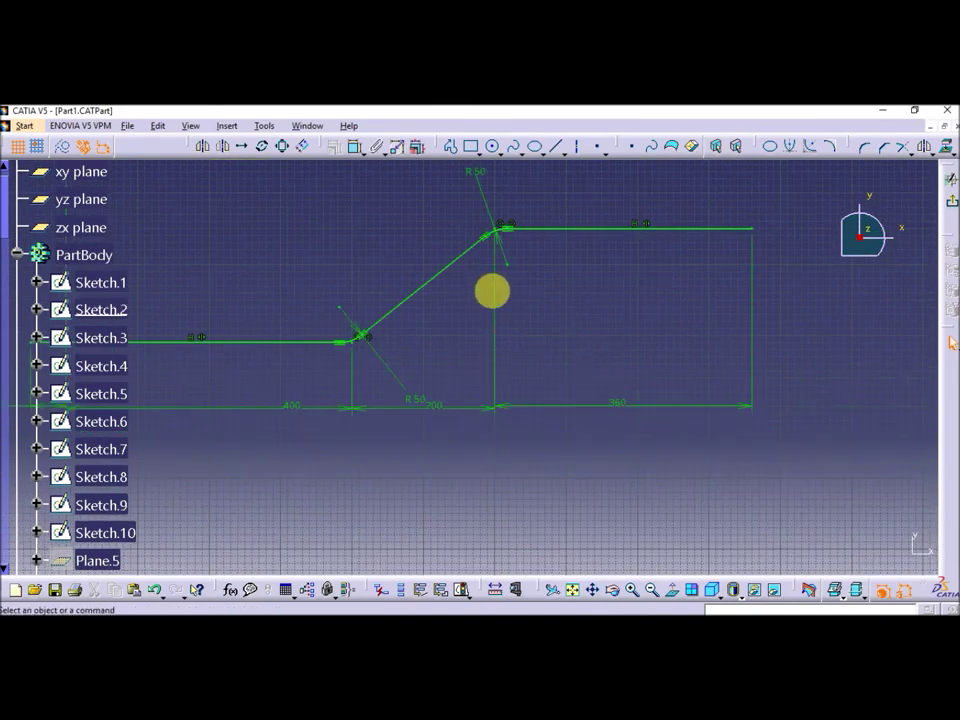
mouse_move(589, 326)
middle_down()
mouse_move(686, 388)
mouse_move(728, 392)
mouse_move(468, 365)
middle_up()
mouse_move(219, 511)
middle_down()
mouse_move(508, 501)
mouse_move(527, 503)
mouse_move(530, 520)
middle_up()
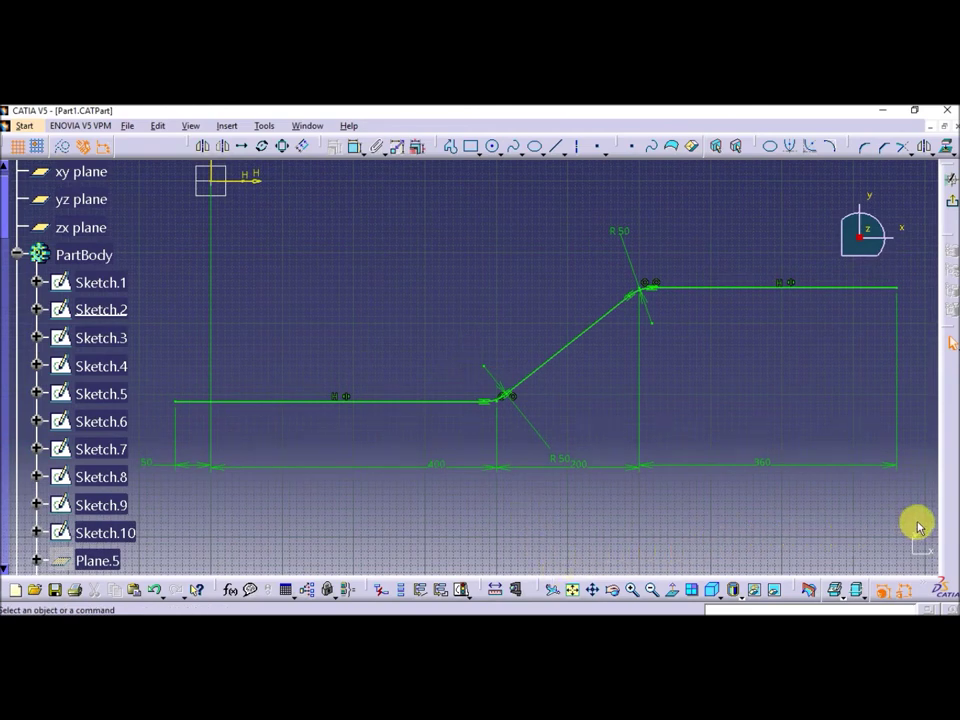
click(950, 203)
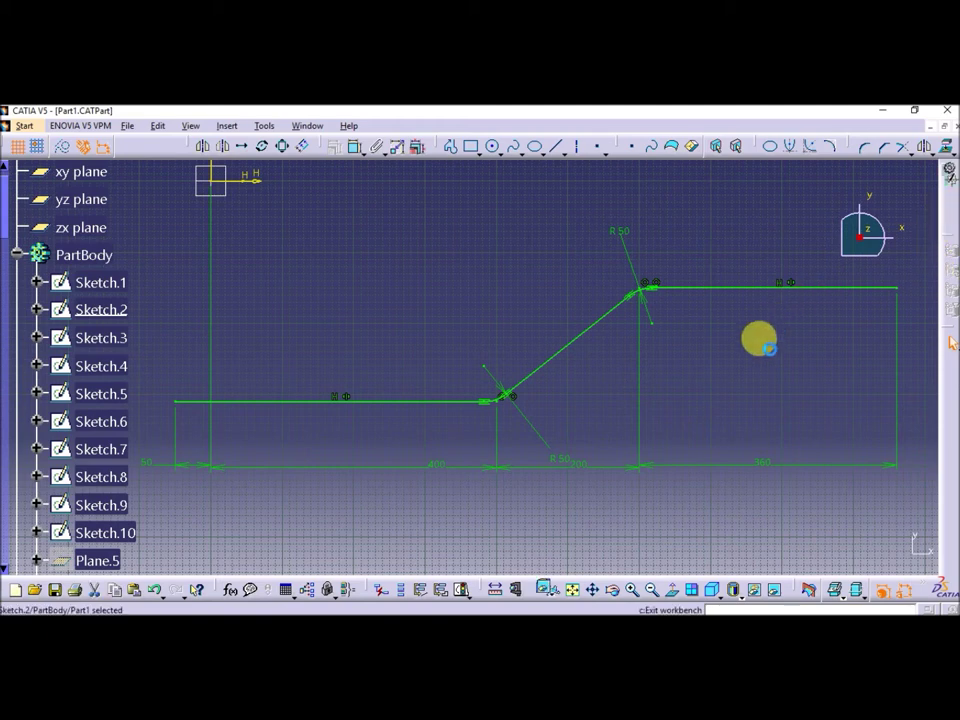
click(481, 428)
middle_drag(511, 405, 564, 375)
Define Sketch.2, then Sketch.3, as the in-work object
right_click(97, 318)
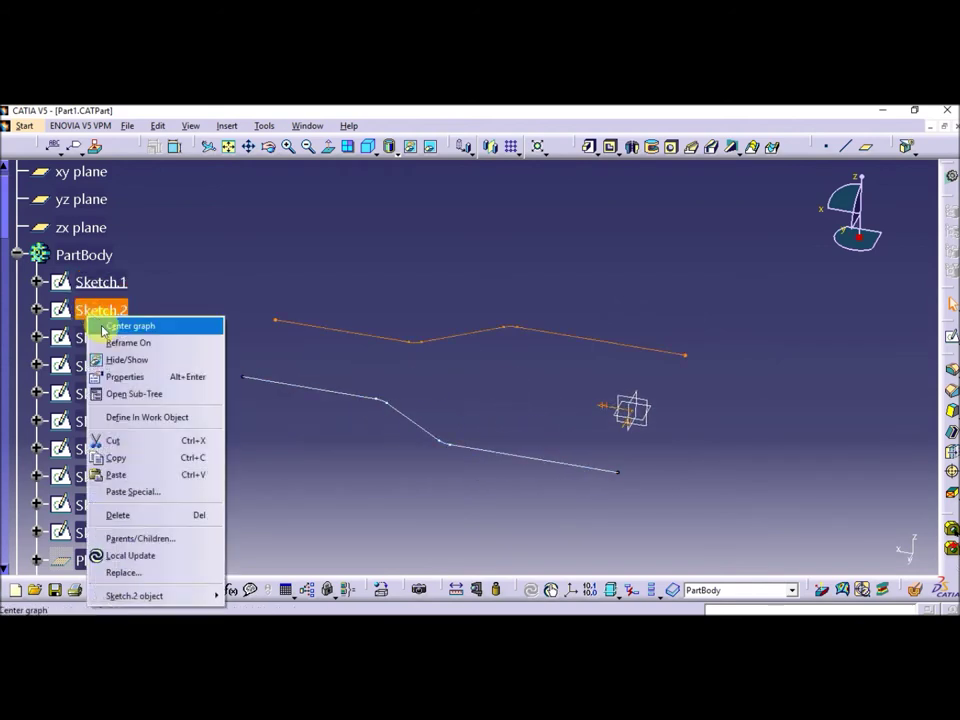
click(125, 416)
click(283, 455)
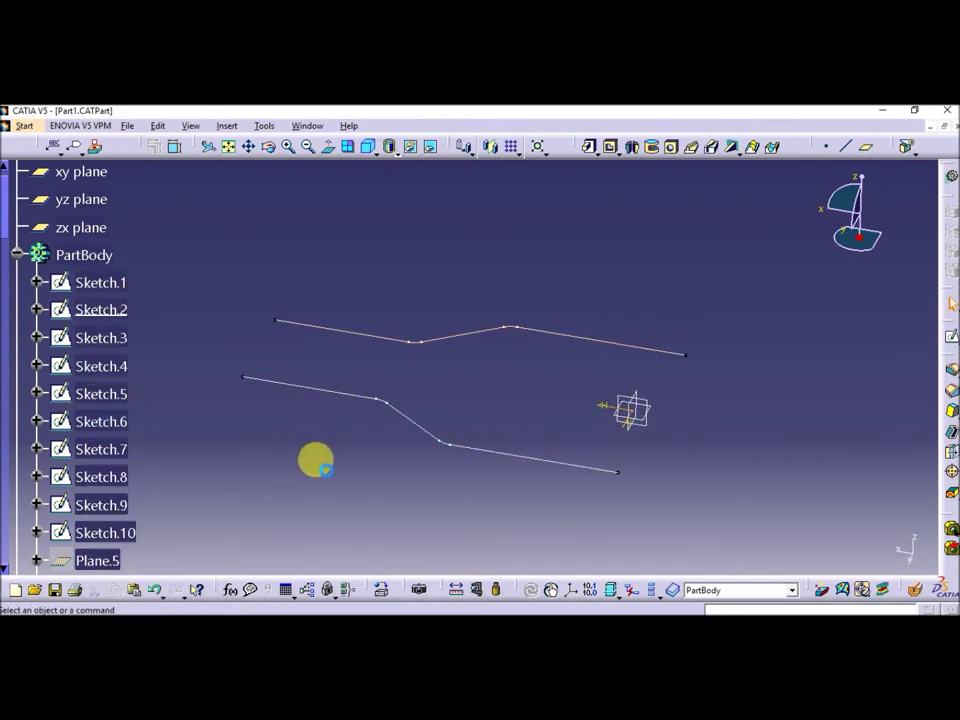
middle_drag(451, 488, 479, 488)
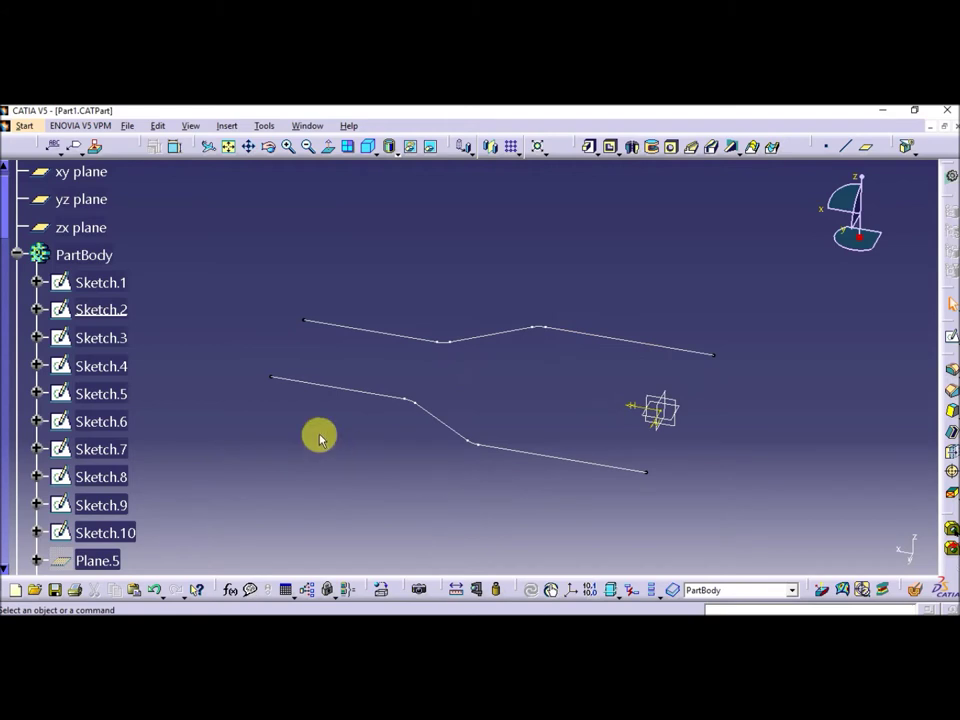
right_click(106, 342)
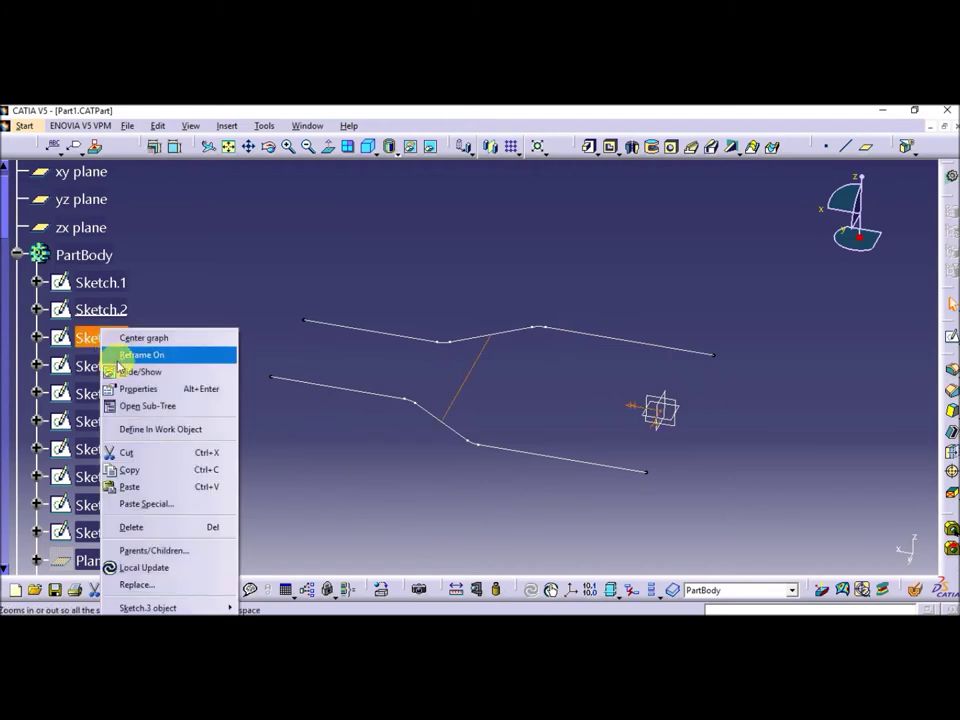
click(142, 430)
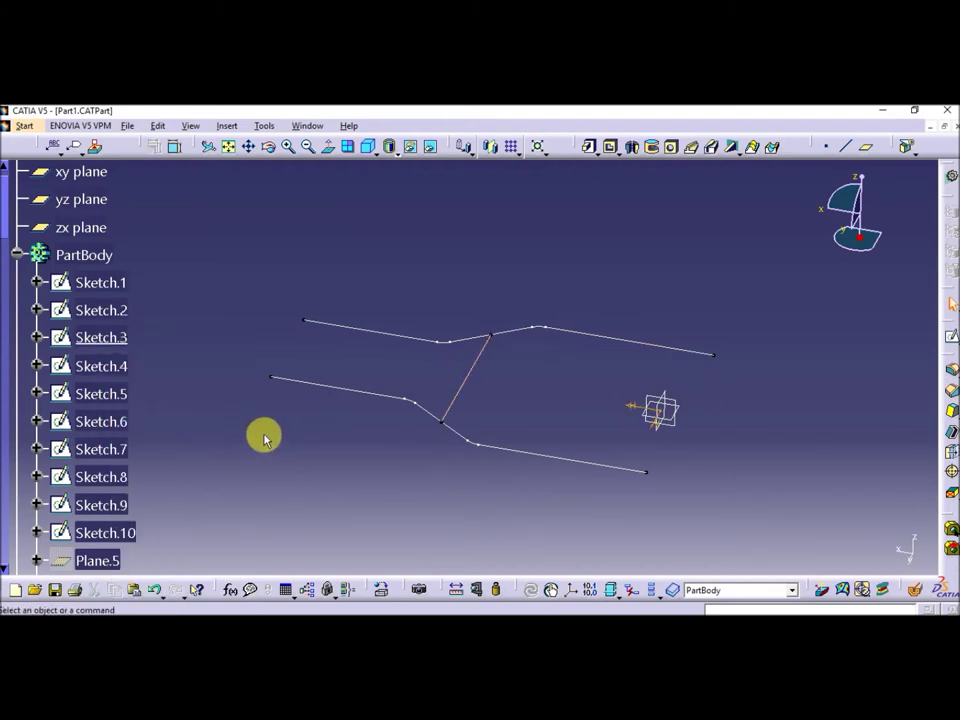
Inspect Sketch.3's vertical connecting line 500 from the origin, then return to 3D
click(113, 346)
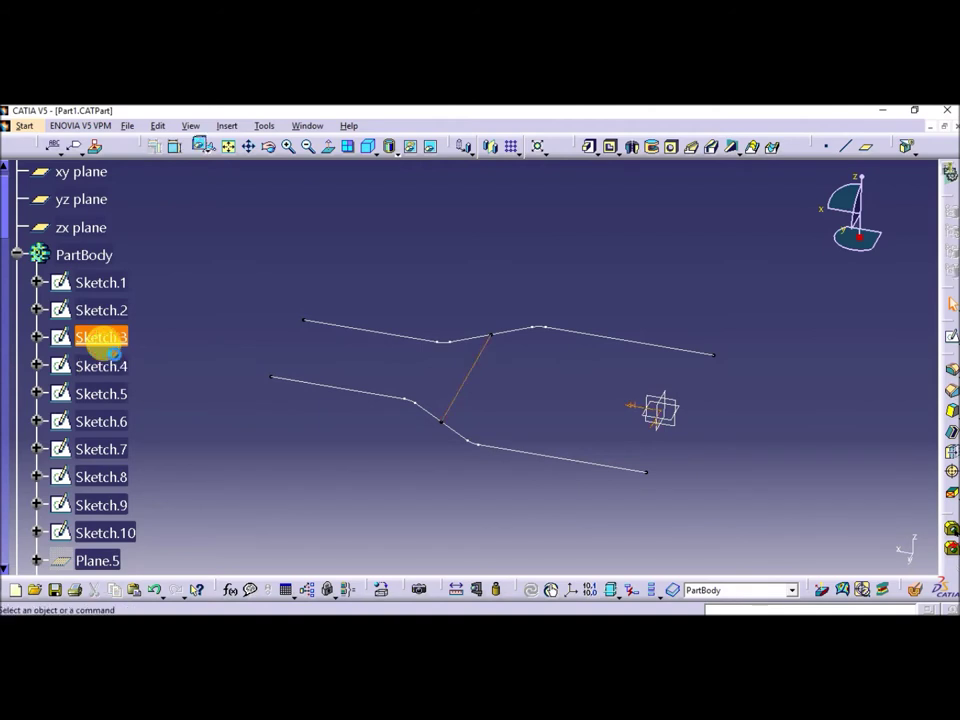
double_click(110, 345)
middle_drag(498, 355, 533, 350)
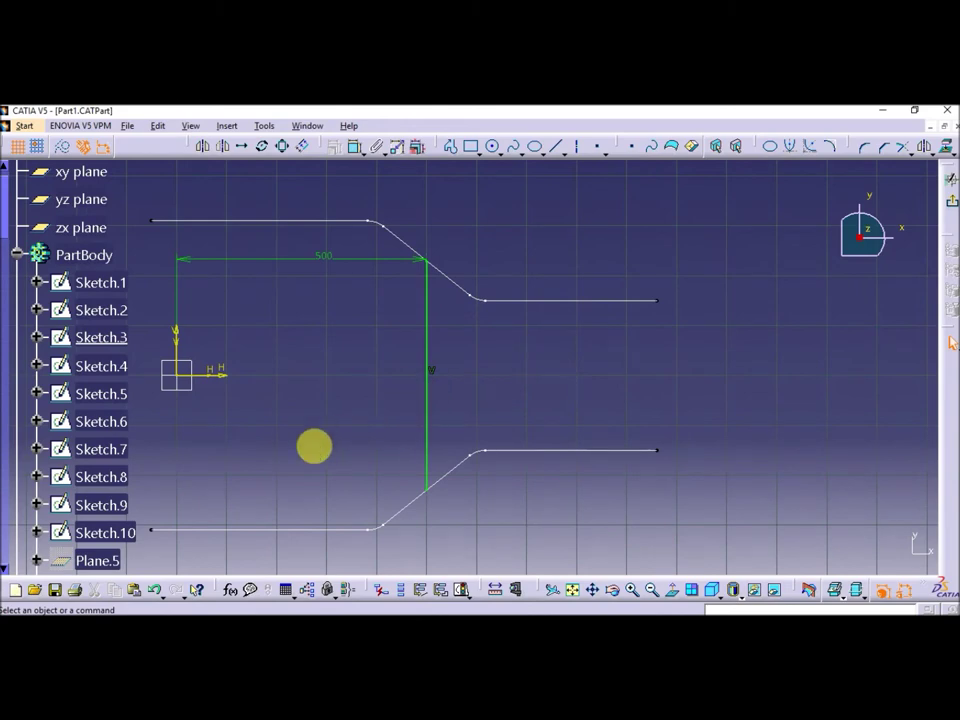
middle_drag(314, 446, 396, 428)
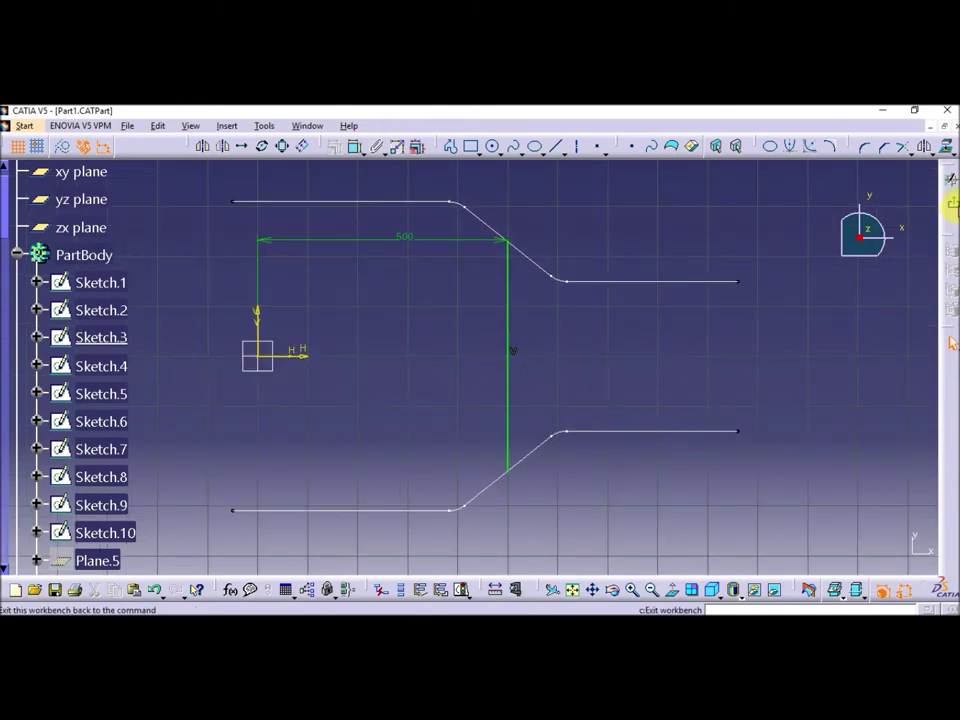
click(952, 343)
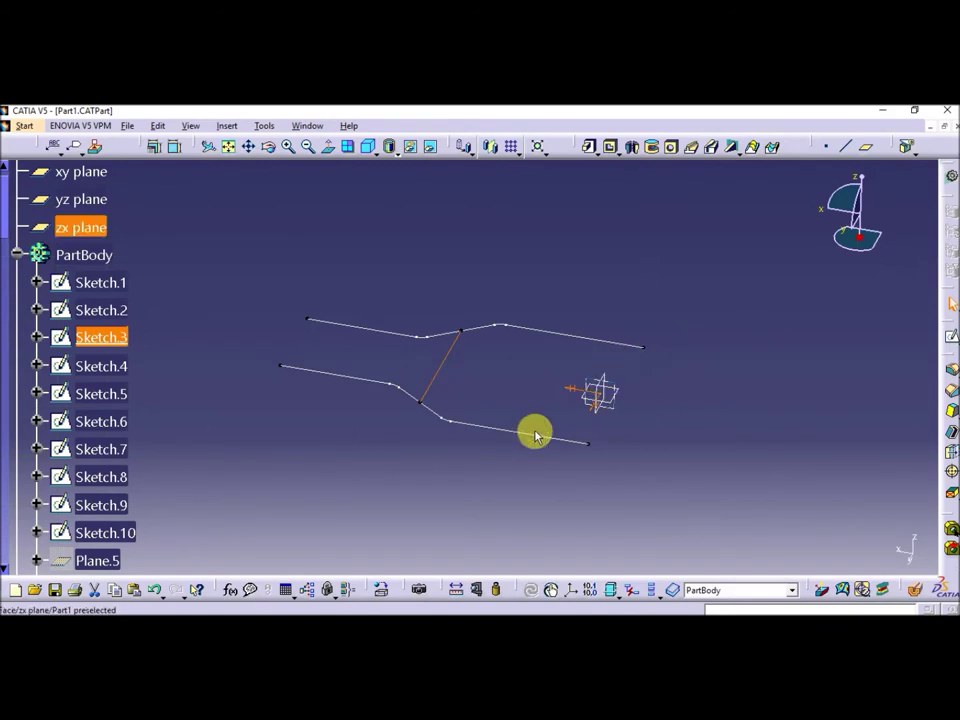
Define Sketch.4 as the in-work object and open it, zoomed on the fillet corner
right_click(104, 366)
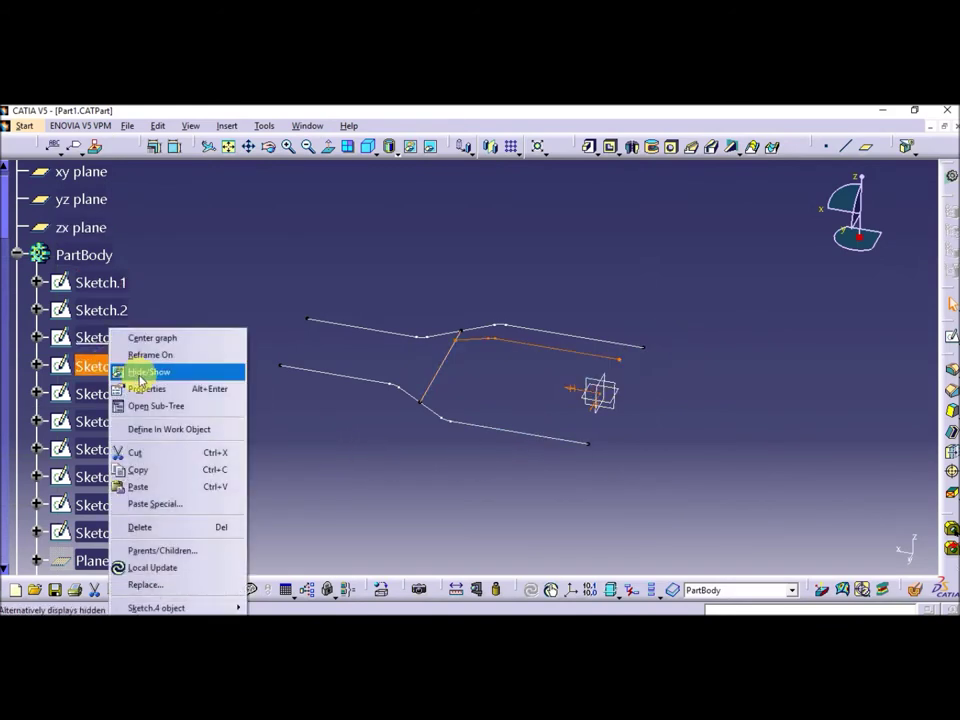
click(171, 428)
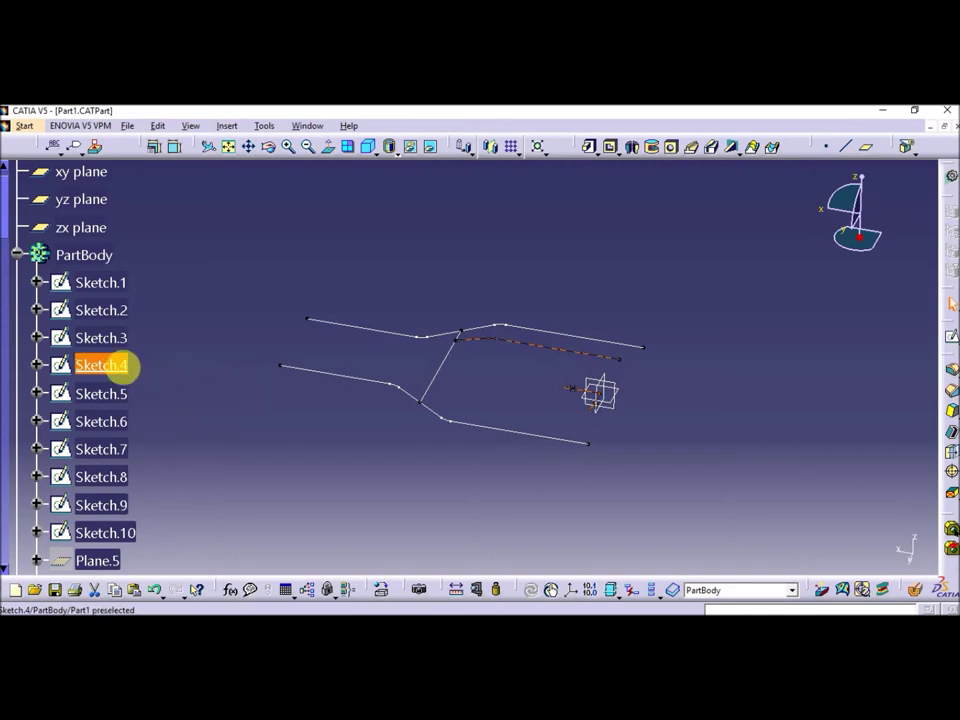
double_click(133, 374)
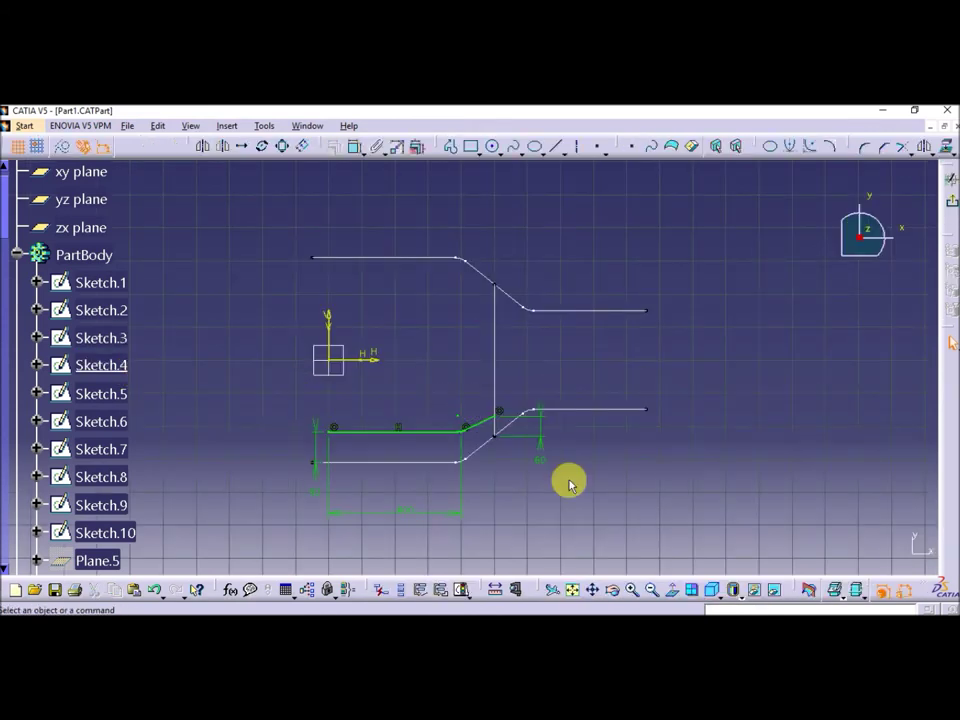
mouse_move(521, 518)
middle_down()
mouse_move(568, 489)
mouse_move(557, 423)
middle_up()
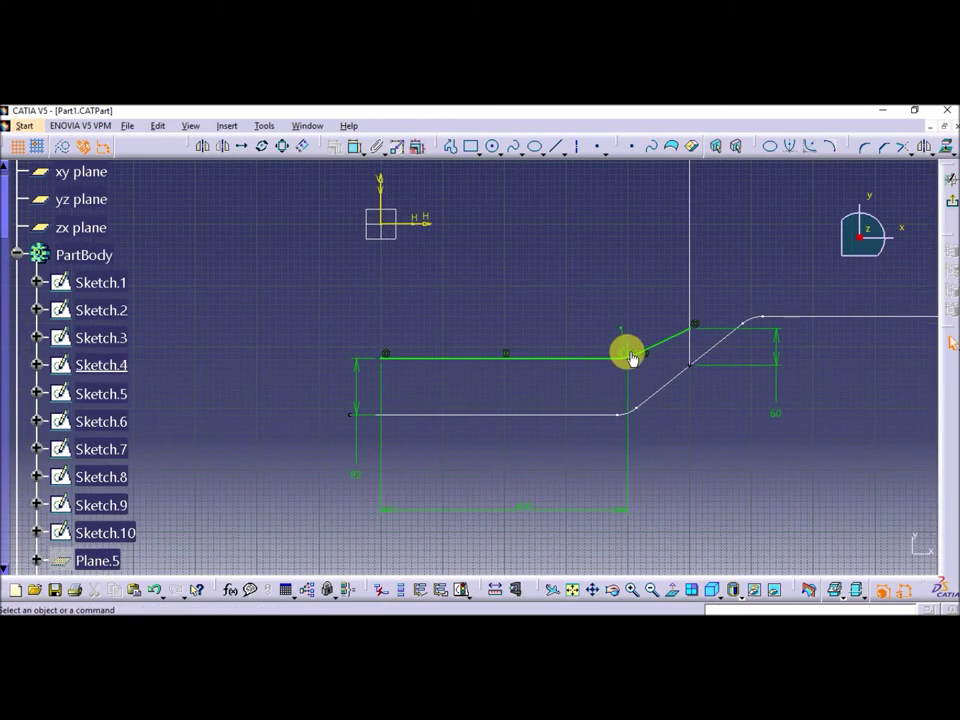
Move the R50 radius label clear of the corner and return to the 3D frame
drag(626, 355, 679, 441)
click(718, 456)
mouse_move(696, 531)
middle_down()
mouse_move(594, 454)
mouse_move(591, 474)
middle_up()
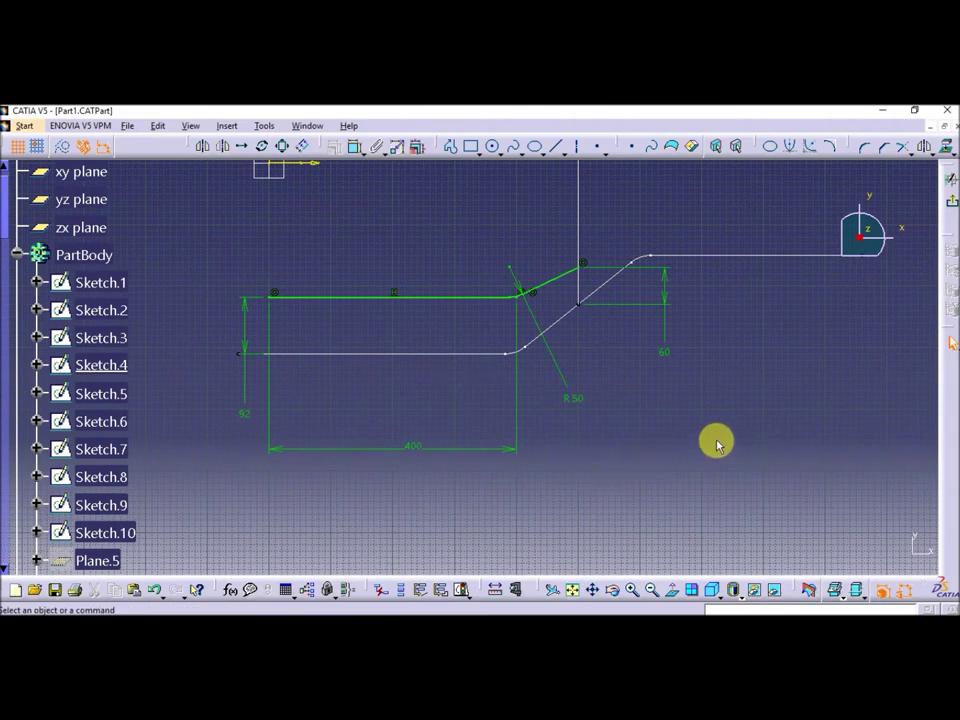
click(950, 207)
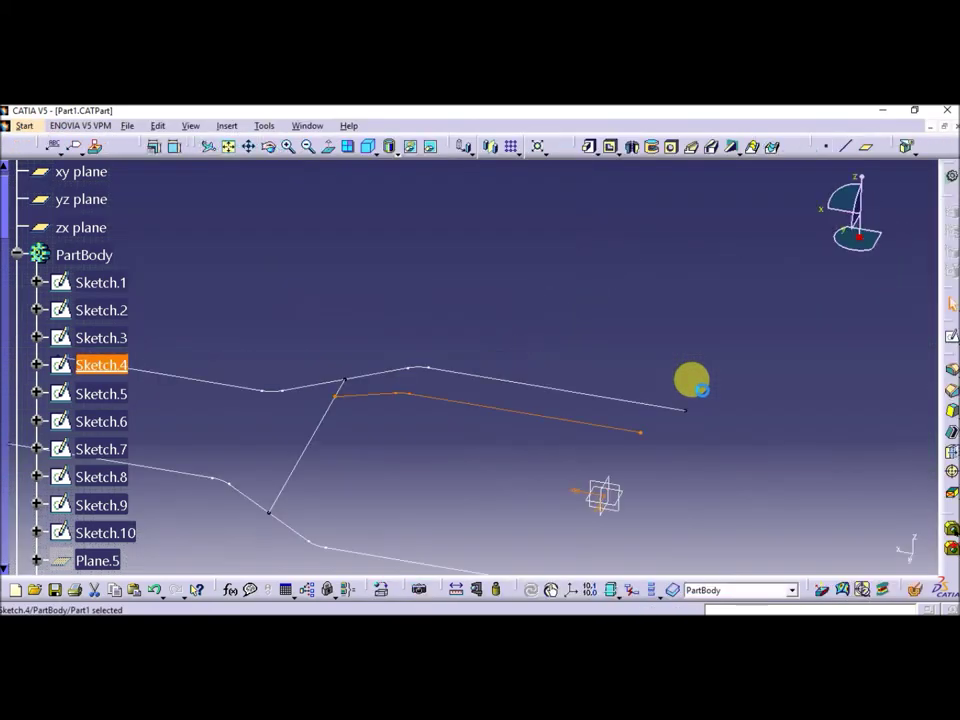
click(525, 325)
mouse_move(525, 343)
middle_down()
mouse_move(439, 463)
mouse_move(649, 386)
middle_up()
Define Sketch.5 as the in-work object and check its 200-long cross brace in the Sketcher
right_click(120, 400)
click(160, 429)
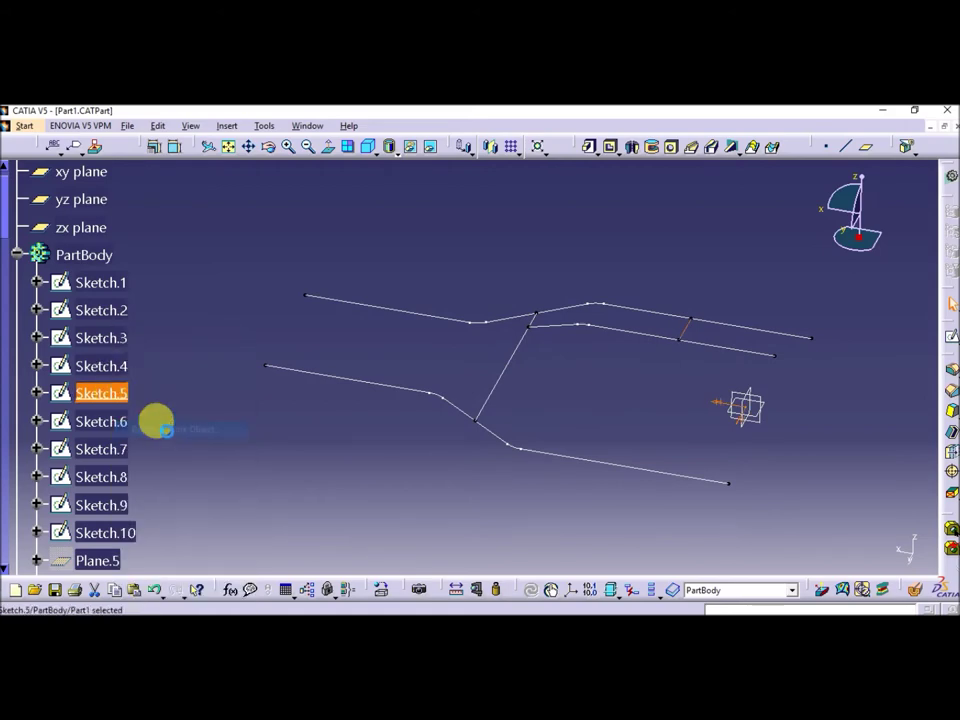
double_click(122, 393)
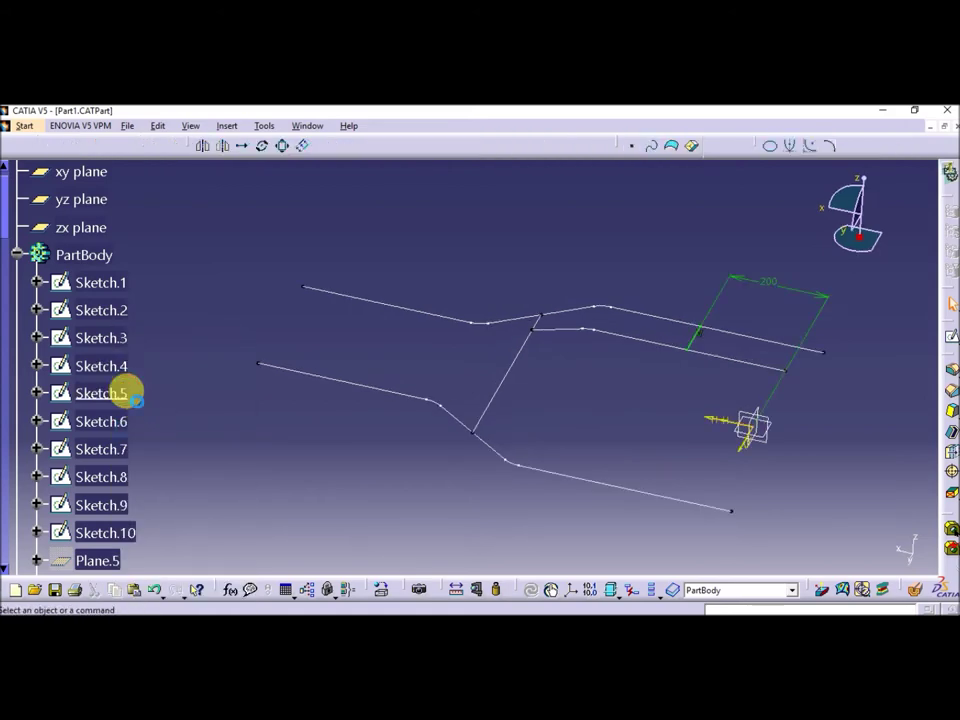
middle_drag(529, 339, 570, 285)
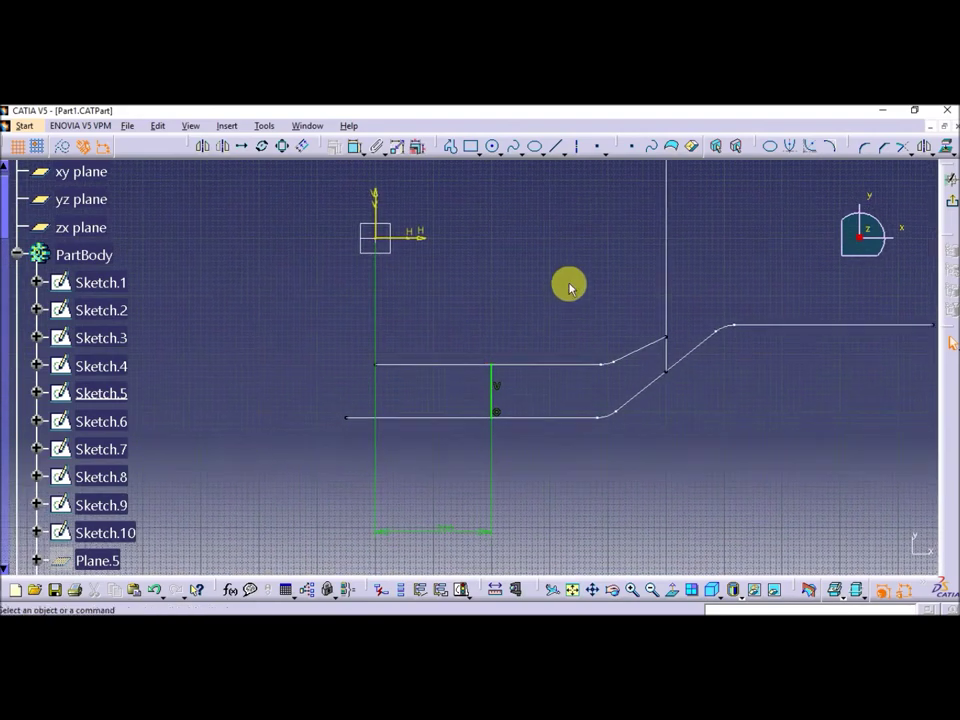
middle_drag(550, 514, 541, 443)
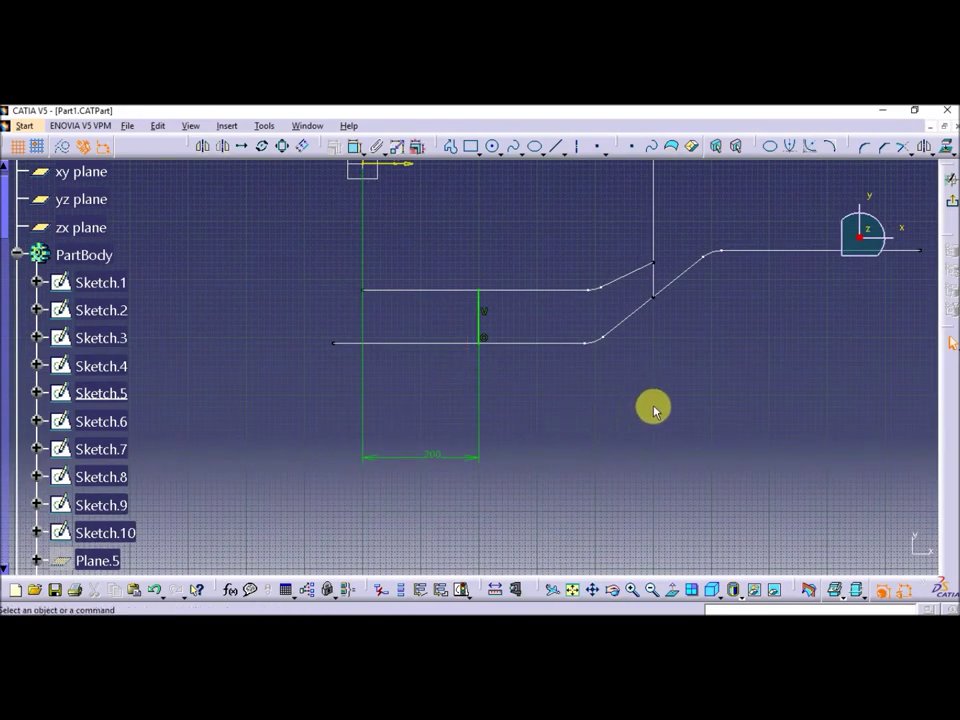
click(947, 199)
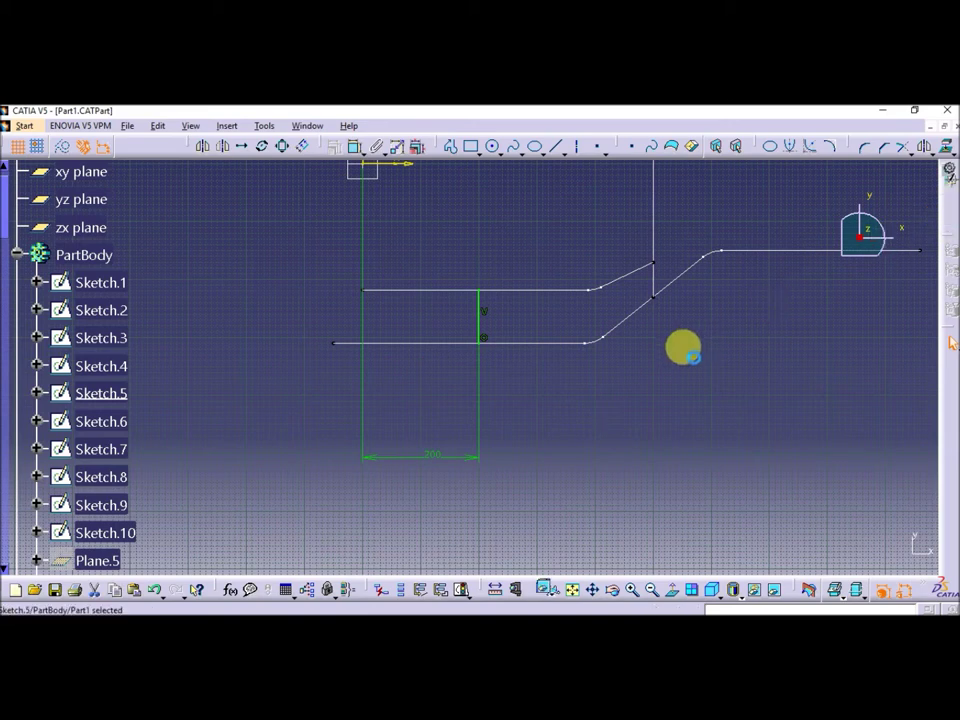
click(667, 379)
mouse_move(669, 358)
middle_down()
mouse_move(384, 454)
mouse_move(540, 407)
middle_up()
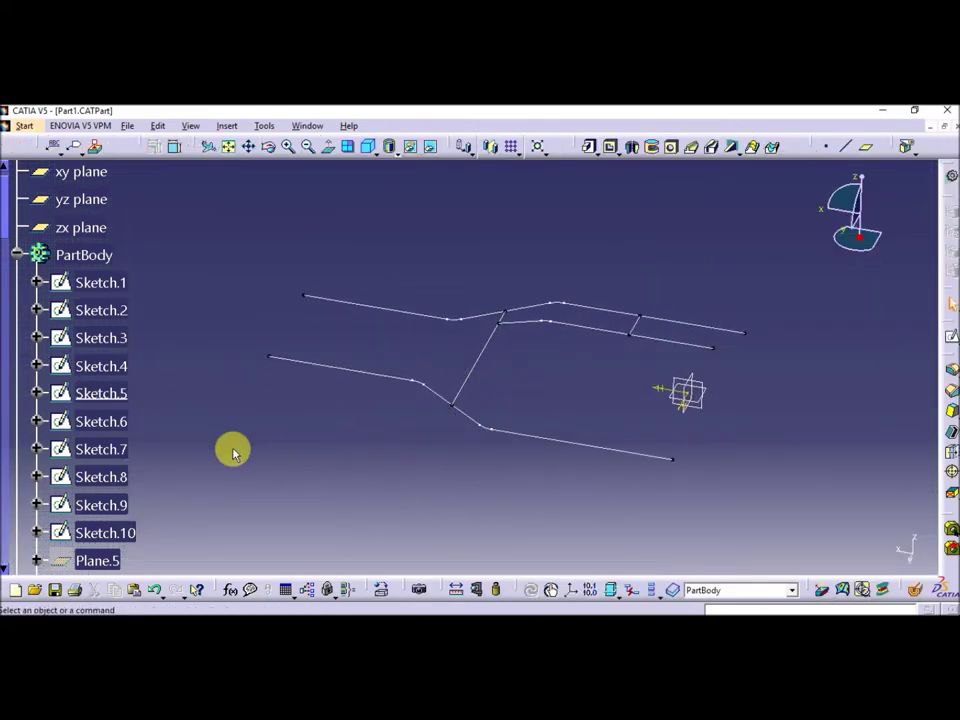
click(113, 423)
Define Sketch.6 as the in-work object and open it centred on the short link
right_click(105, 423)
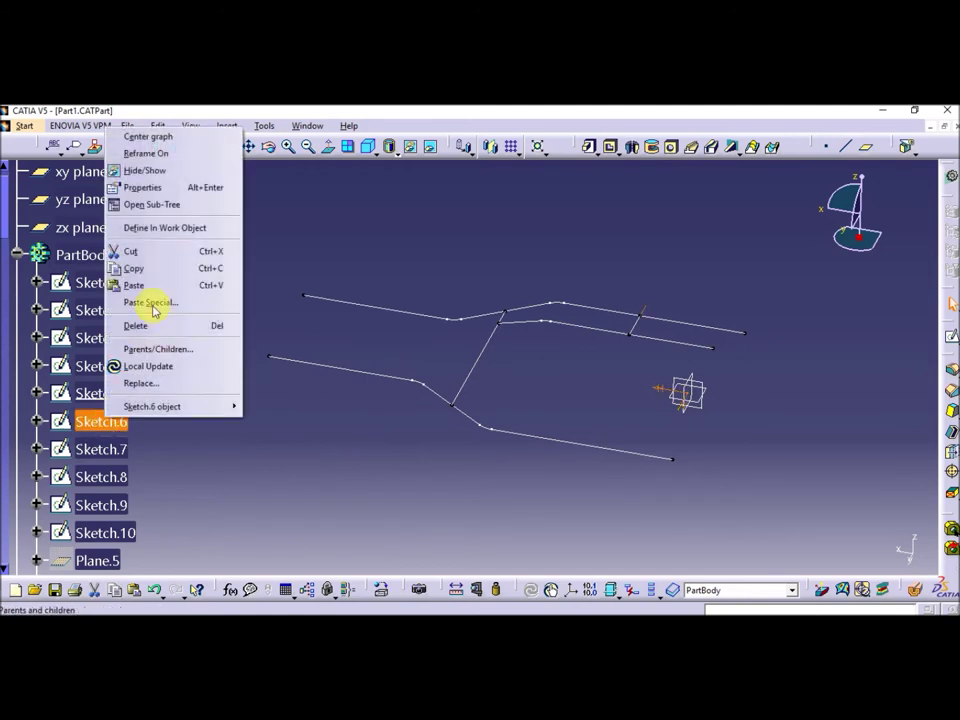
click(161, 229)
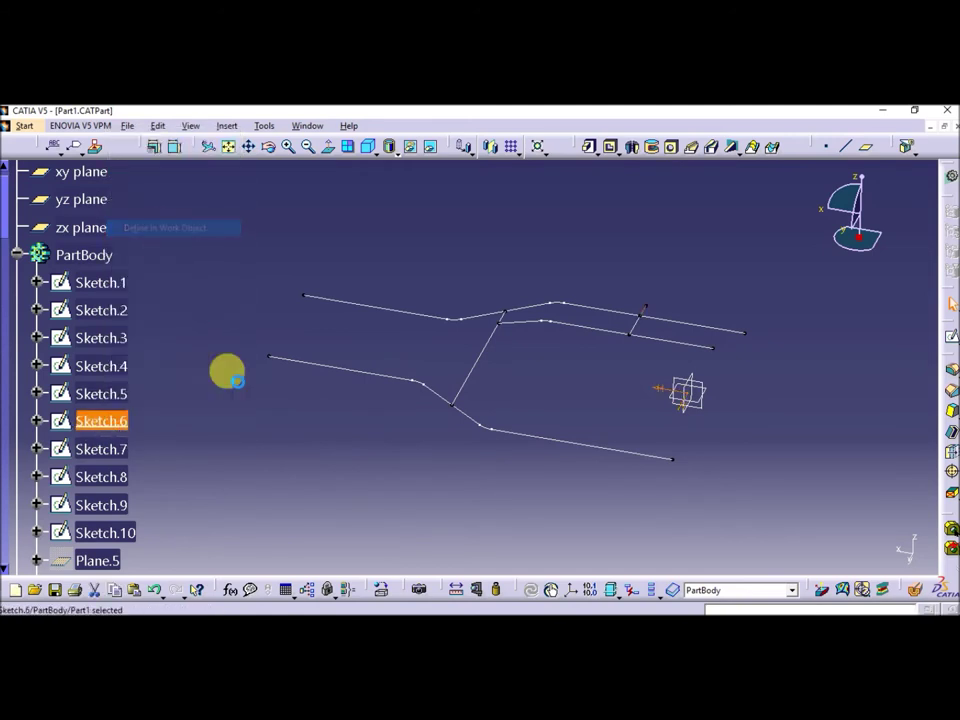
double_click(120, 425)
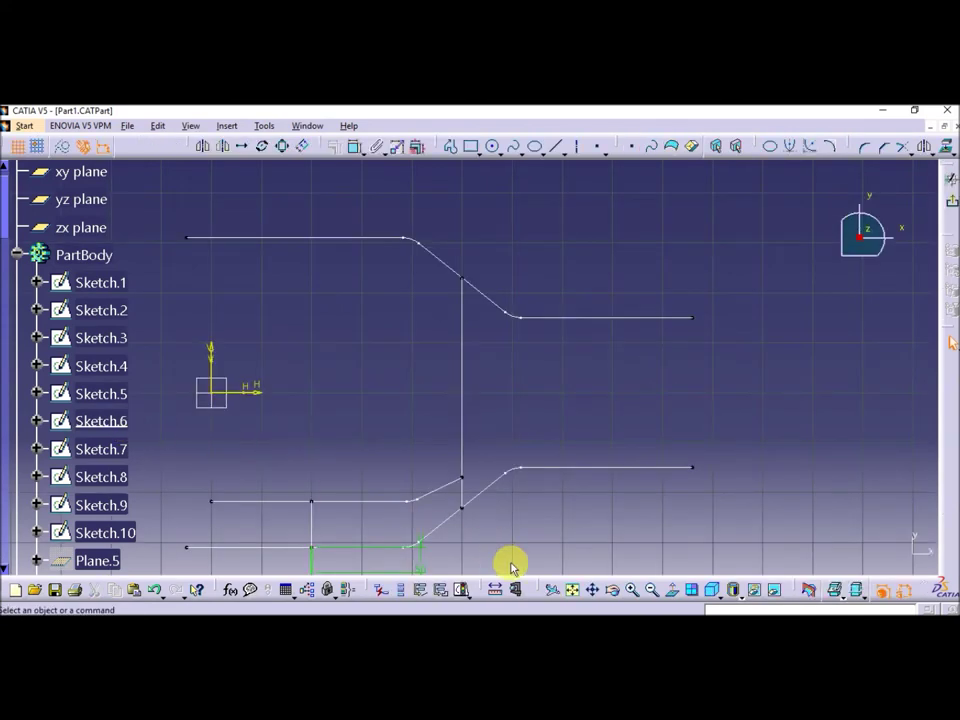
middle_drag(500, 560, 615, 373)
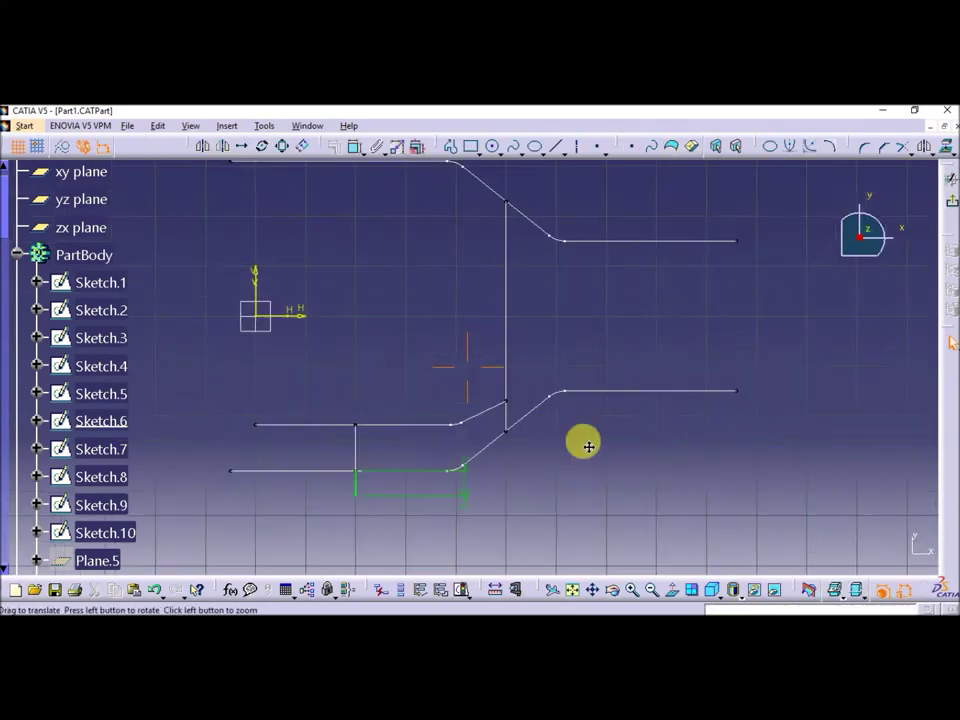
Move the 50 dimension below the short link and return to the 3D frame
drag(527, 364, 542, 420)
click(628, 375)
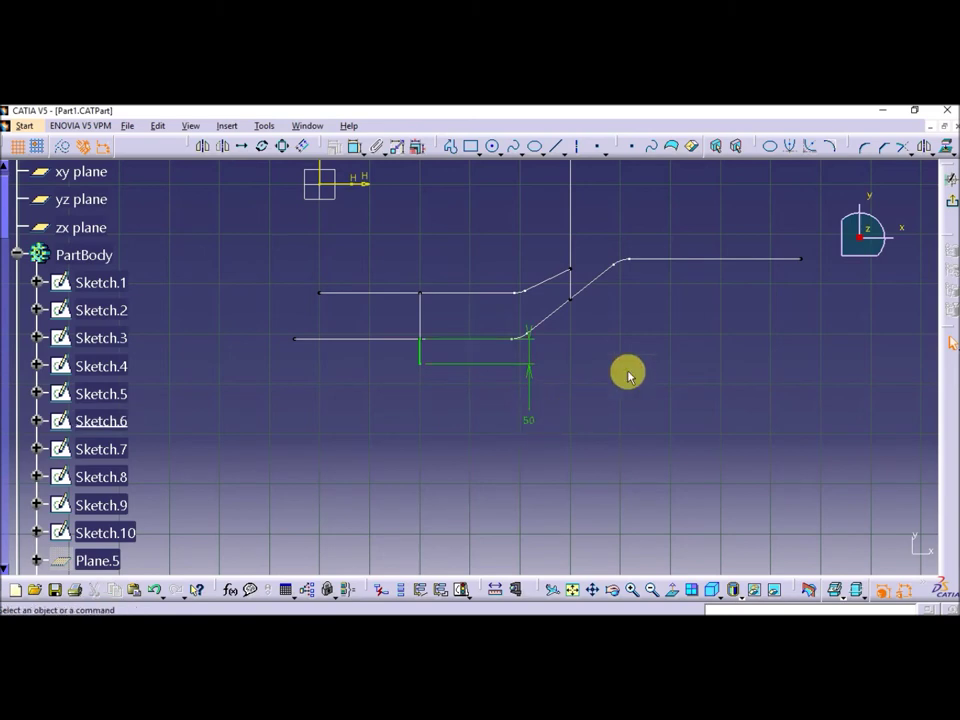
middle_drag(626, 388, 615, 373)
middle_drag(585, 279, 591, 377)
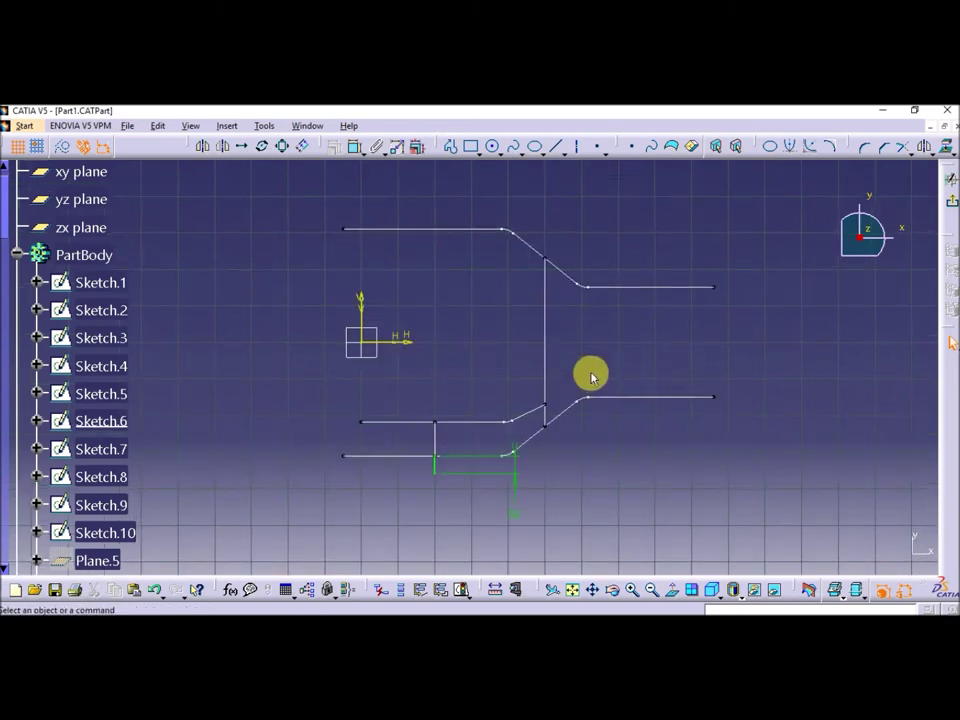
click(951, 200)
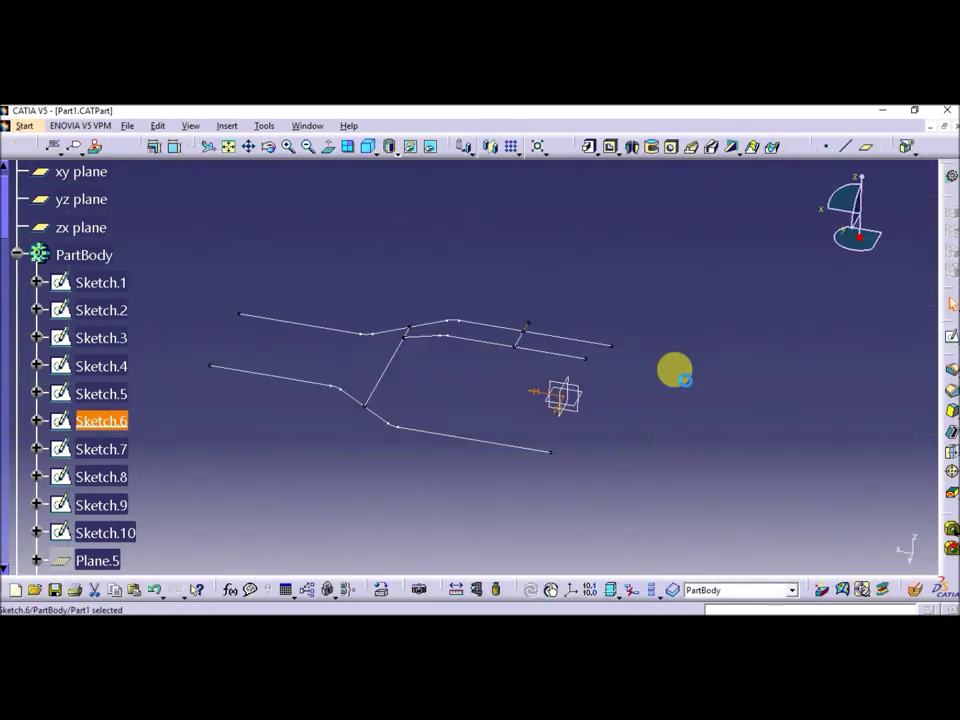
click(578, 456)
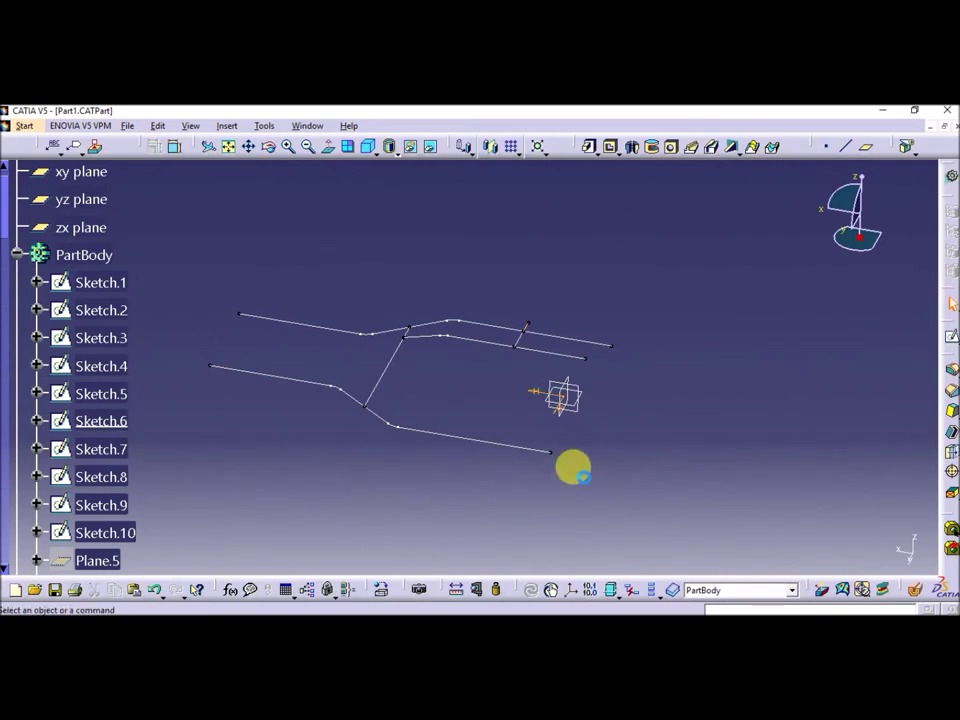
Define Sketch.7 as the in-work object and open it in the Sketcher
right_click(105, 453)
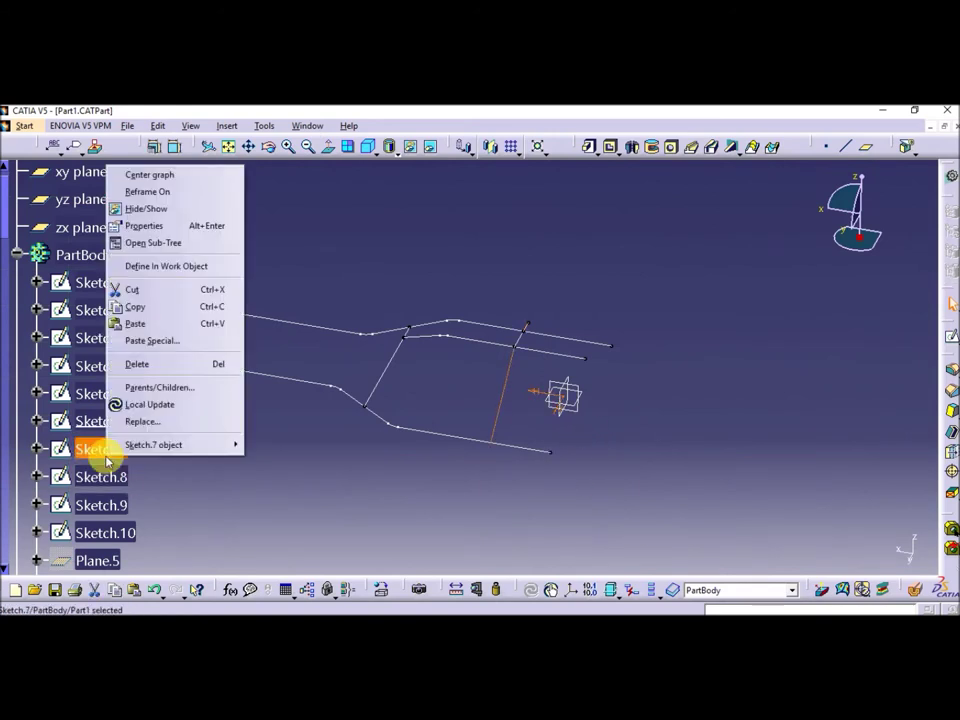
click(155, 265)
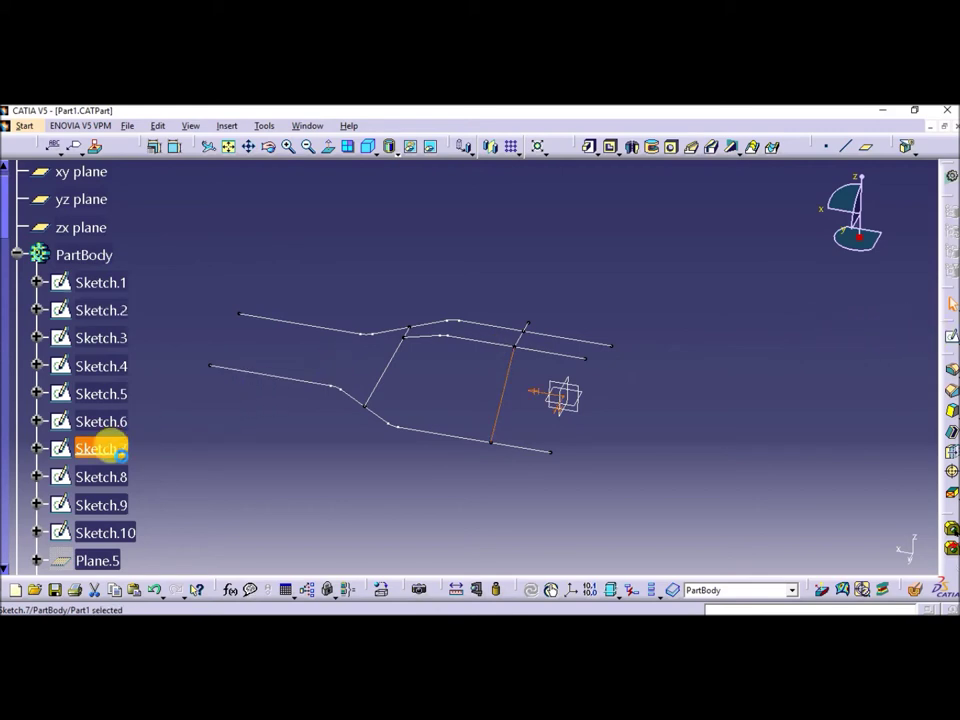
double_click(105, 449)
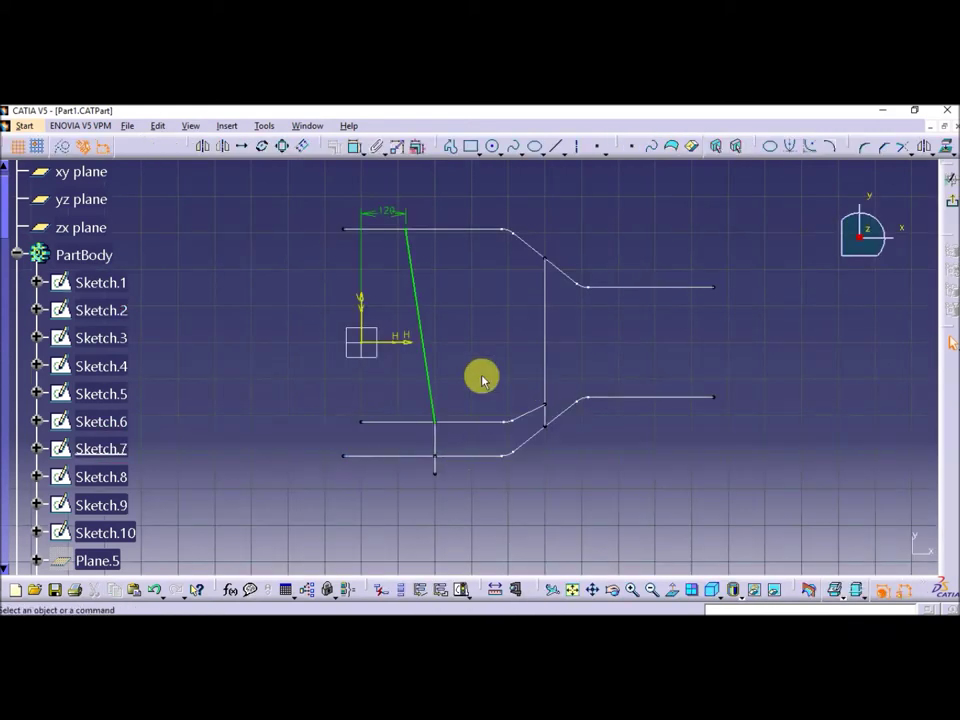
Place the 120 horizontal dimension above the slanted front brace and exit to 3D
scroll(482, 378, up, 2)
middle_drag(482, 378, 499, 415)
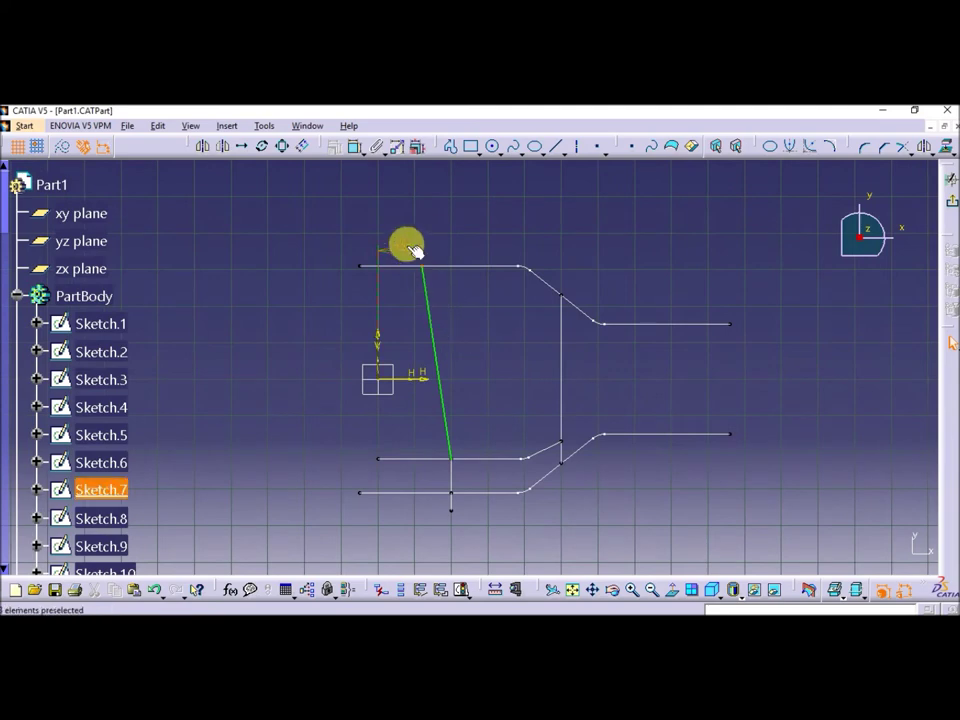
click(499, 250)
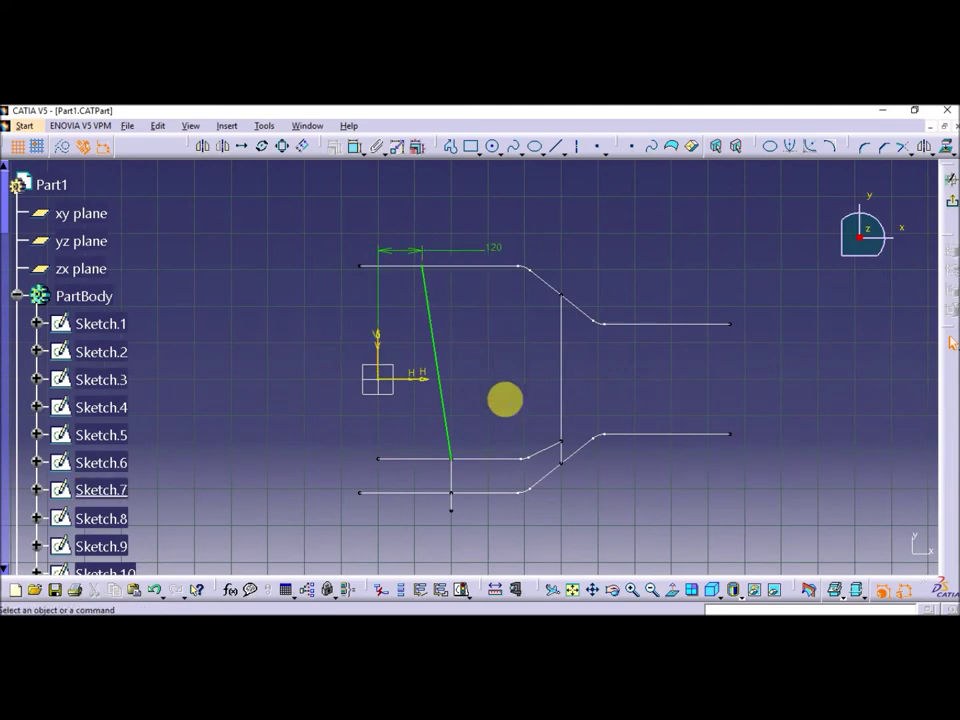
mouse_move(518, 537)
middle_down()
mouse_move(527, 469)
mouse_move(531, 508)
middle_up()
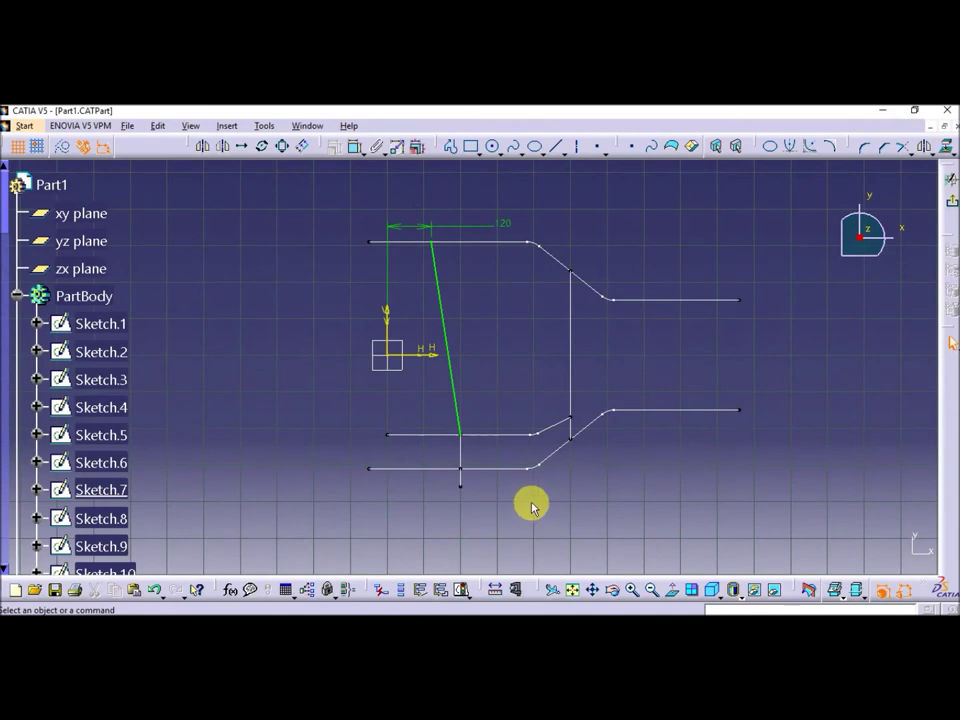
click(950, 203)
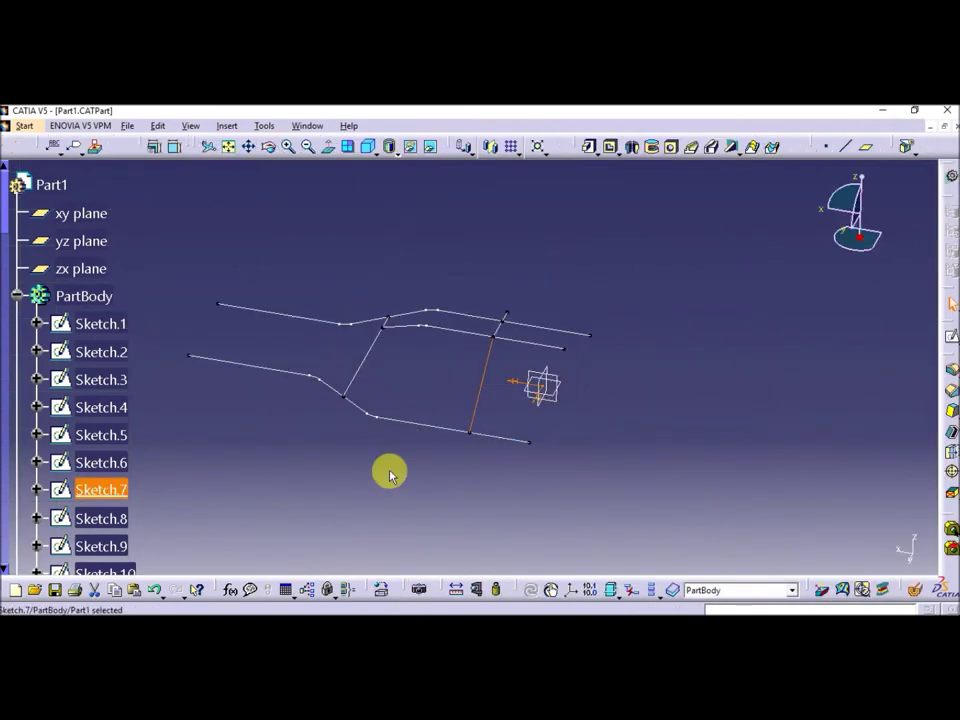
Define Sketch.8 as the in-work object and open it in the Sketcher
right_click(101, 524)
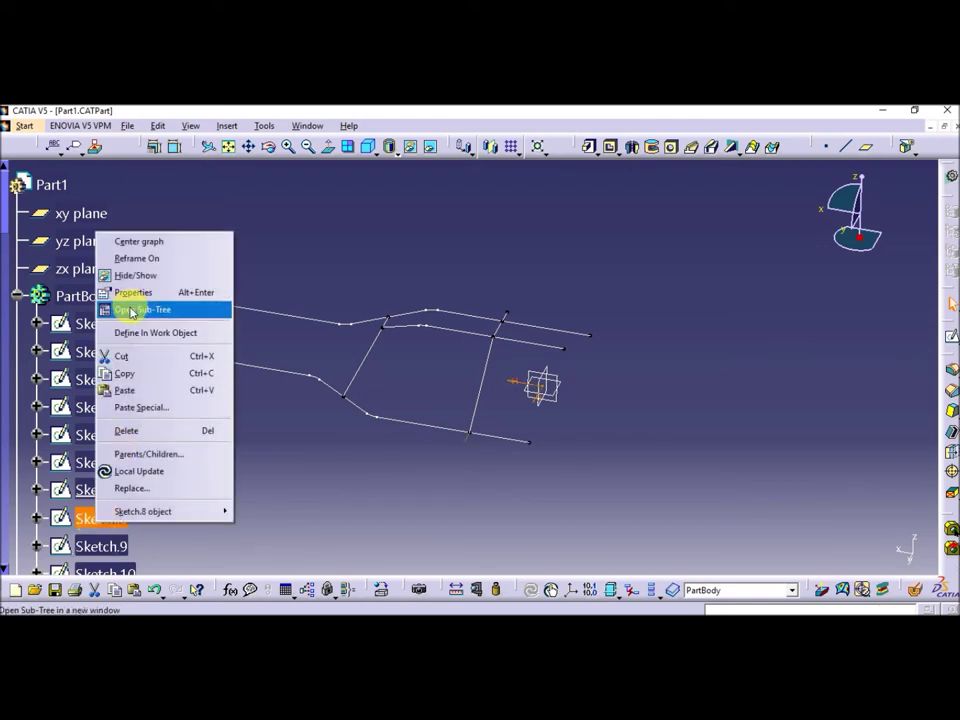
click(137, 333)
middle_drag(493, 501, 588, 491)
double_click(105, 520)
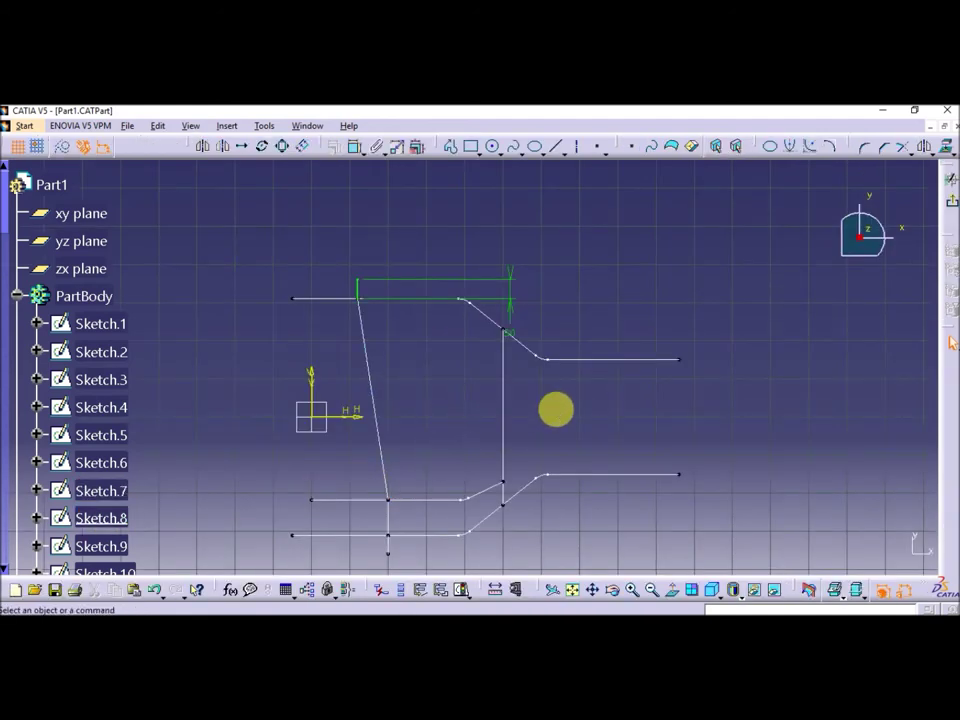
Check the short link's 50 length dimension, then close Sketch.8 back to 3D
click(518, 338)
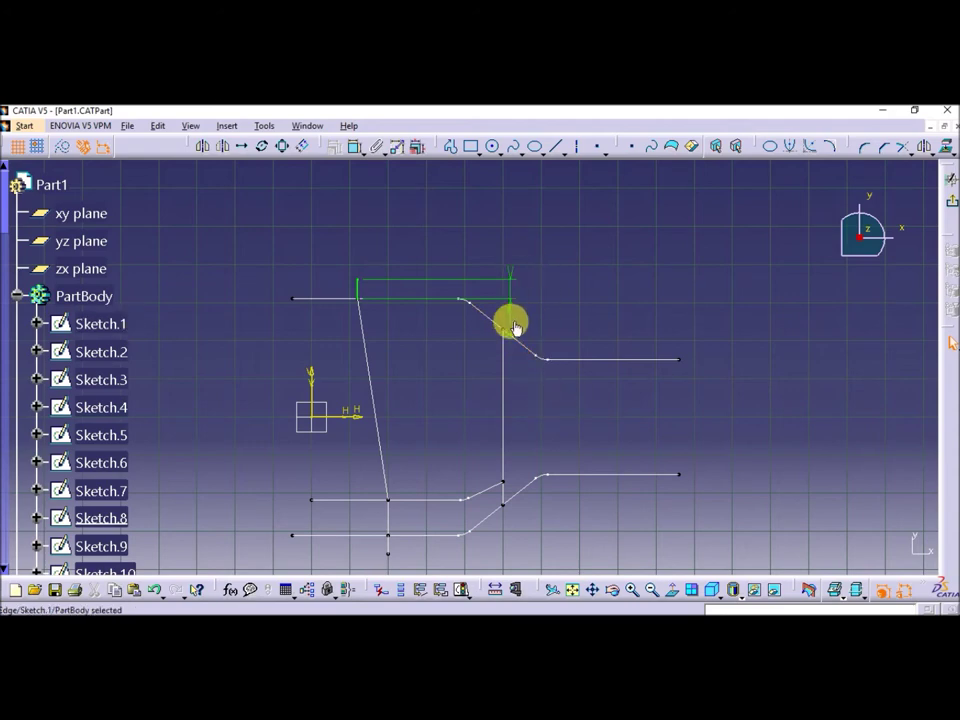
click(515, 330)
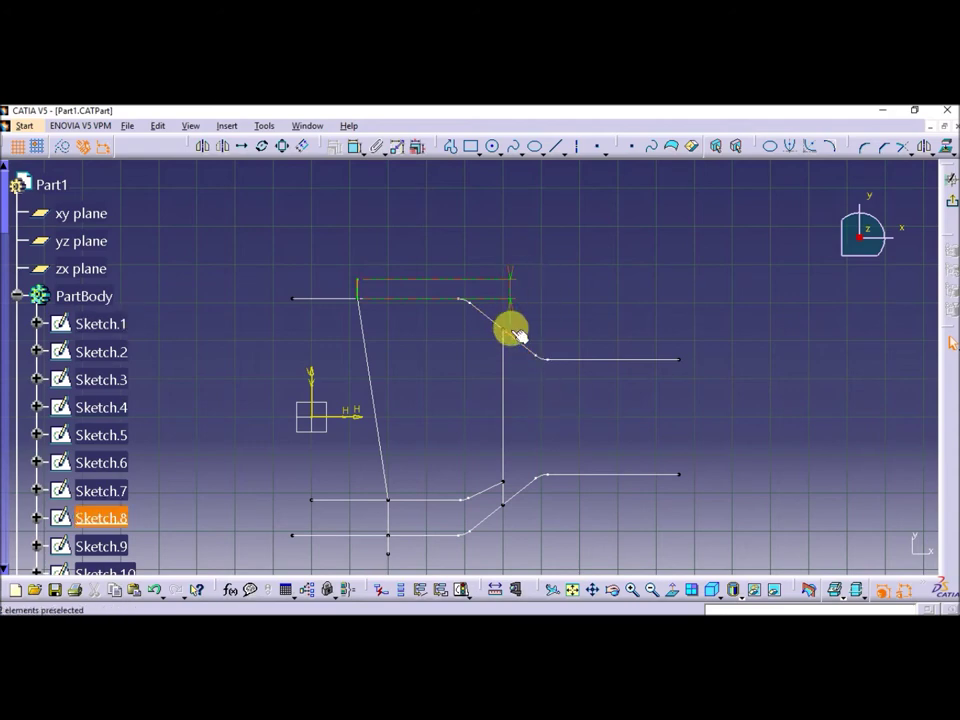
click(550, 284)
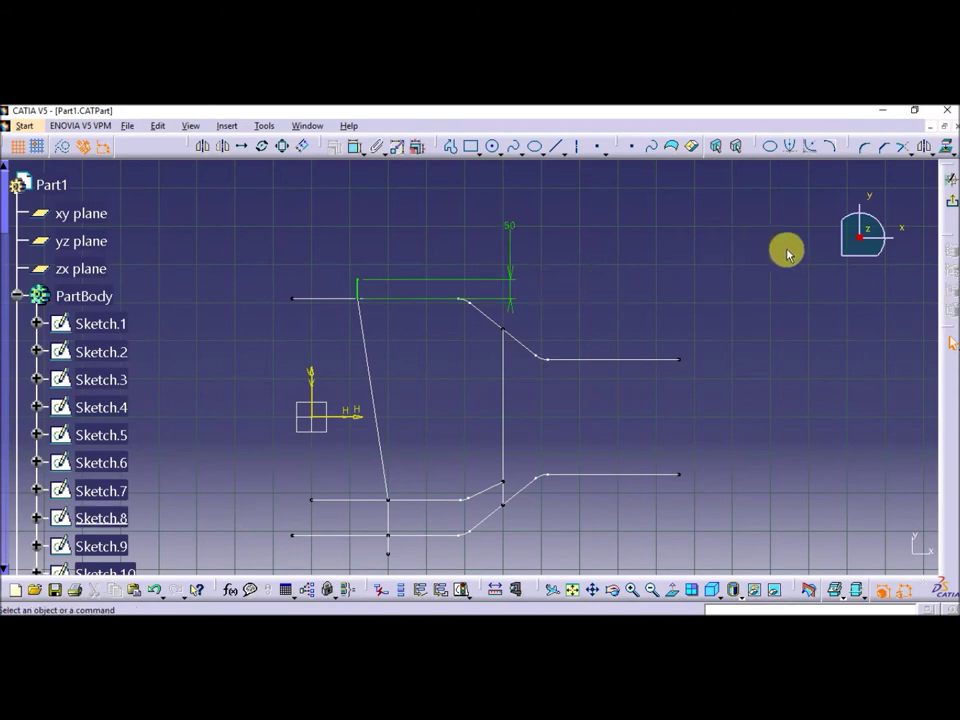
click(950, 200)
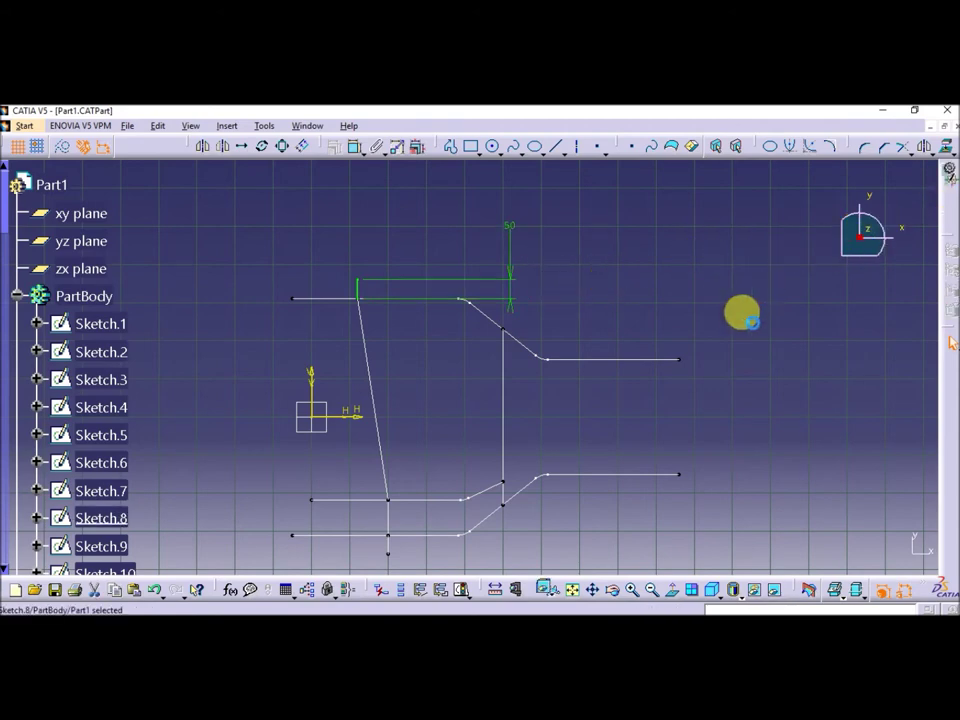
click(488, 456)
scroll(289, 462, down, 1)
Define Sketch.9 as the in-work object and inspect its vertical link between the rails
scroll(289, 462, down, 3)
scroll(287, 460, down, 2)
scroll(287, 460, down, 1)
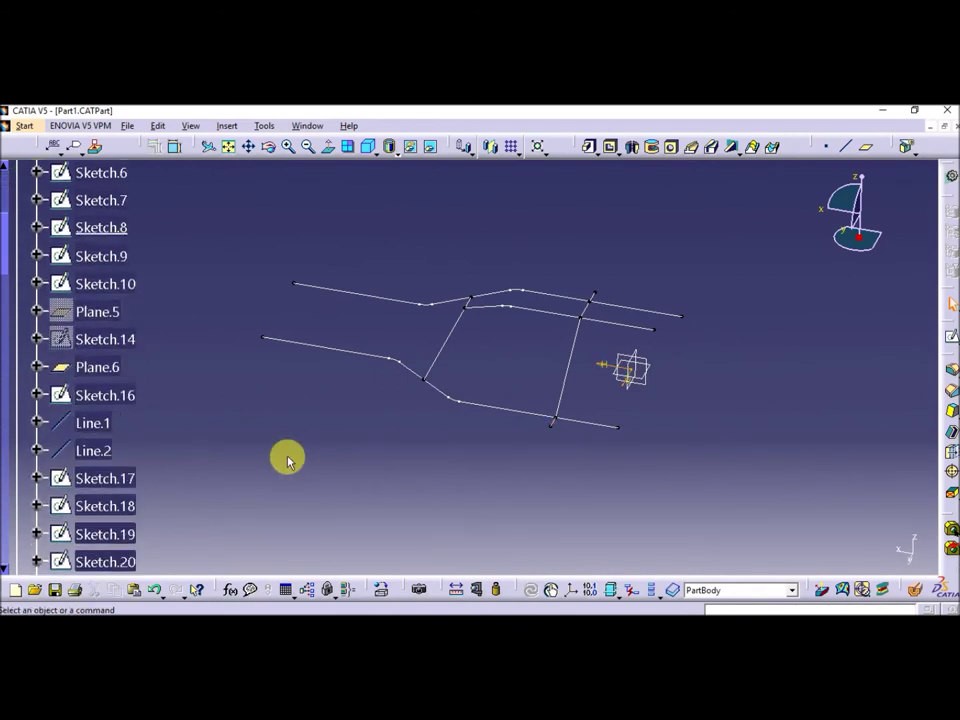
click(95, 256)
right_click(95, 256)
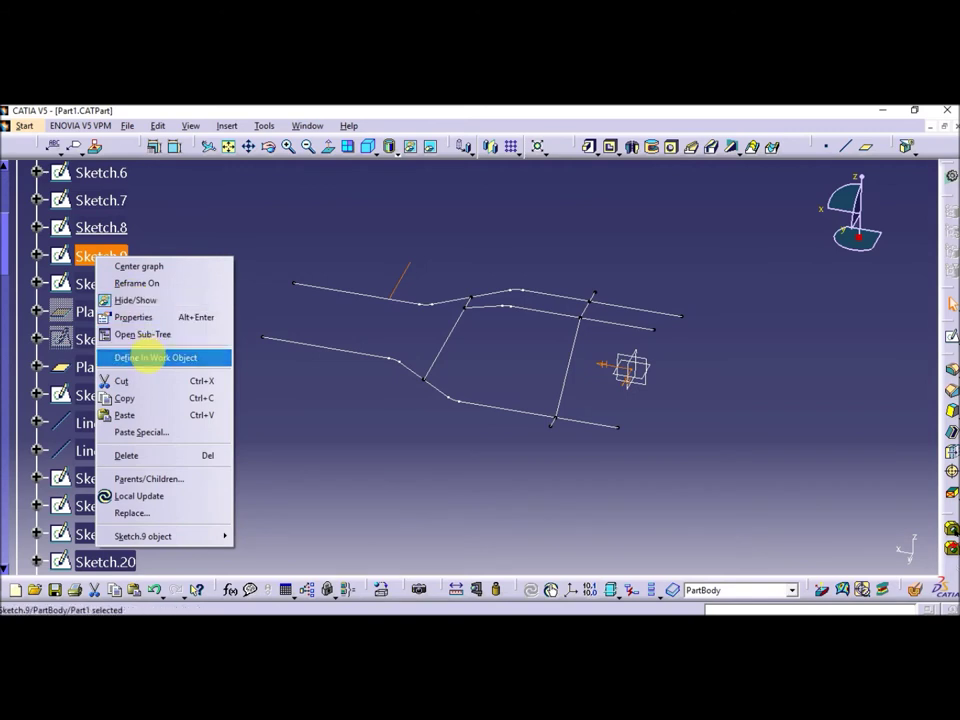
click(152, 357)
double_click(118, 255)
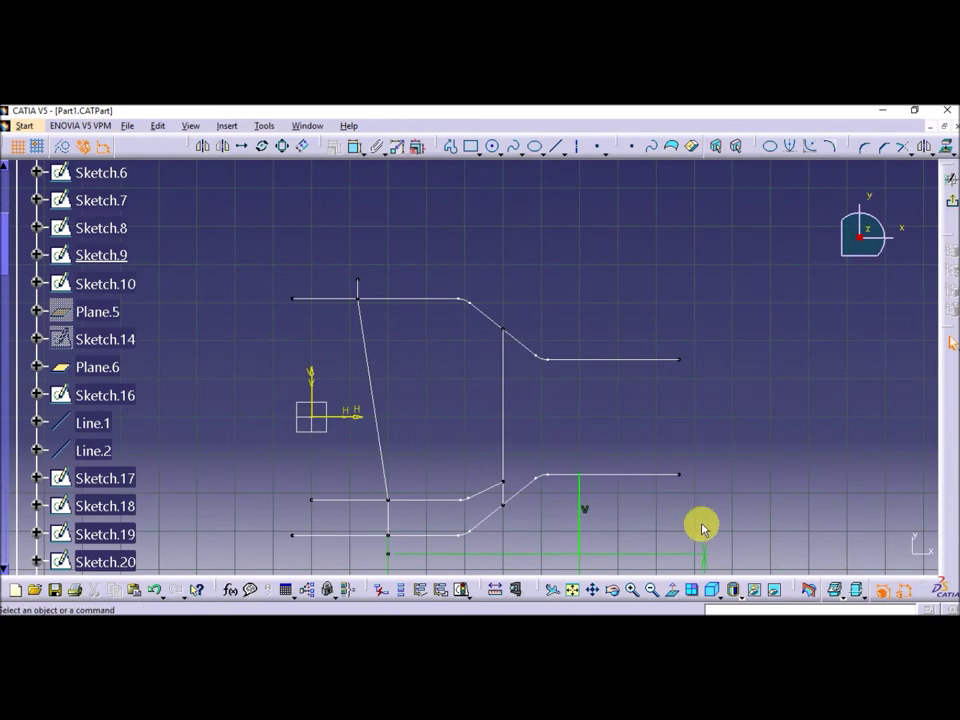
middle_drag(681, 519, 686, 398)
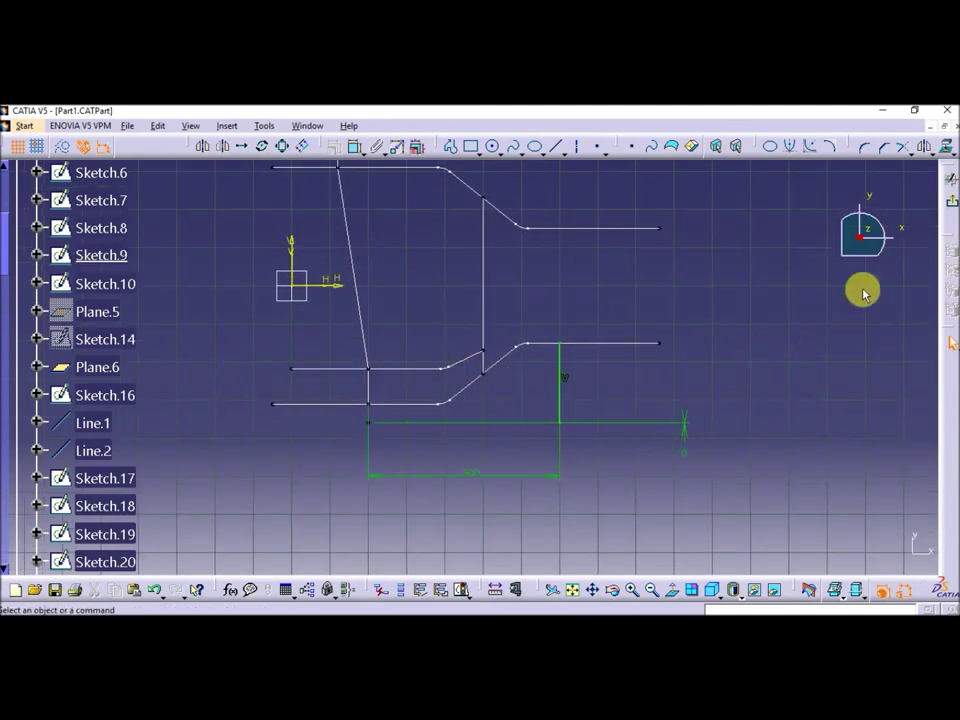
click(950, 205)
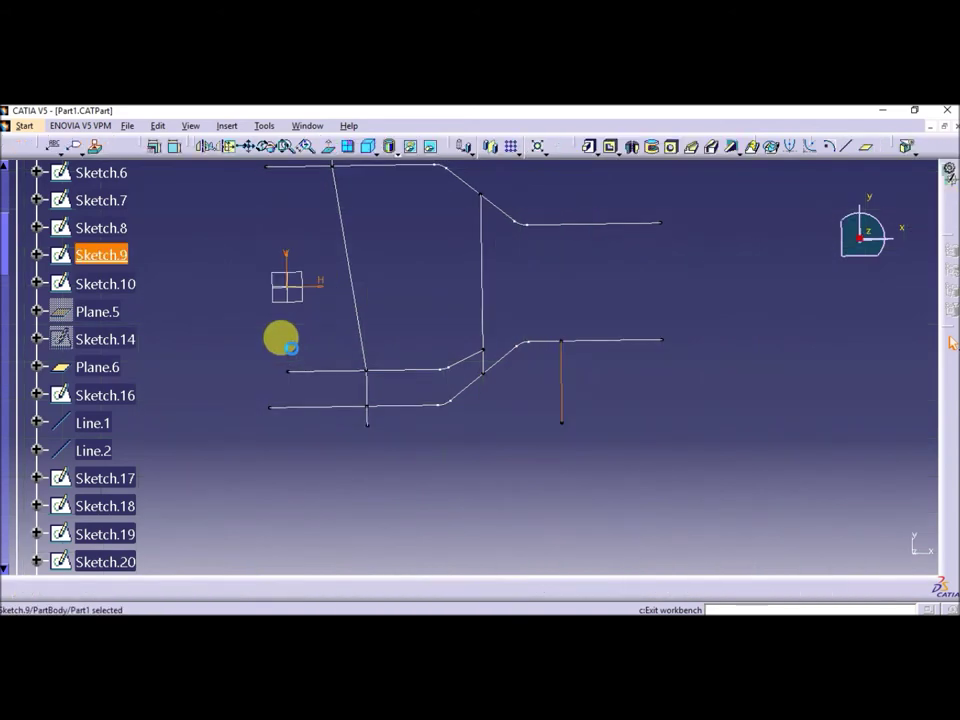
Define Sketch.10 as the in-work object and inspect its vertical link dimensioned 500
right_click(131, 286)
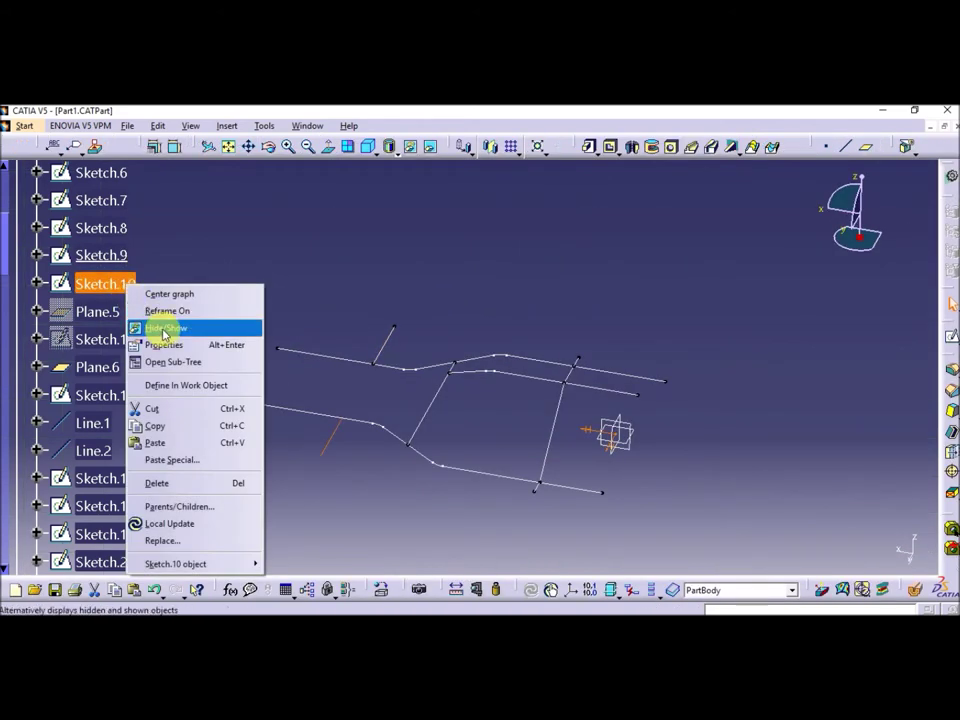
click(191, 384)
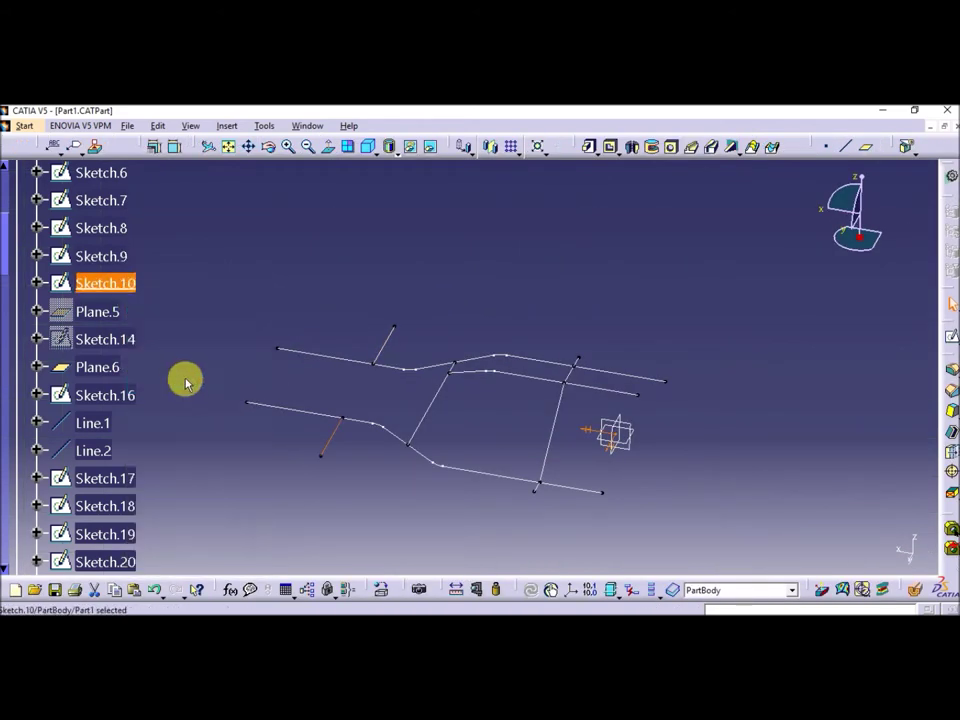
double_click(94, 284)
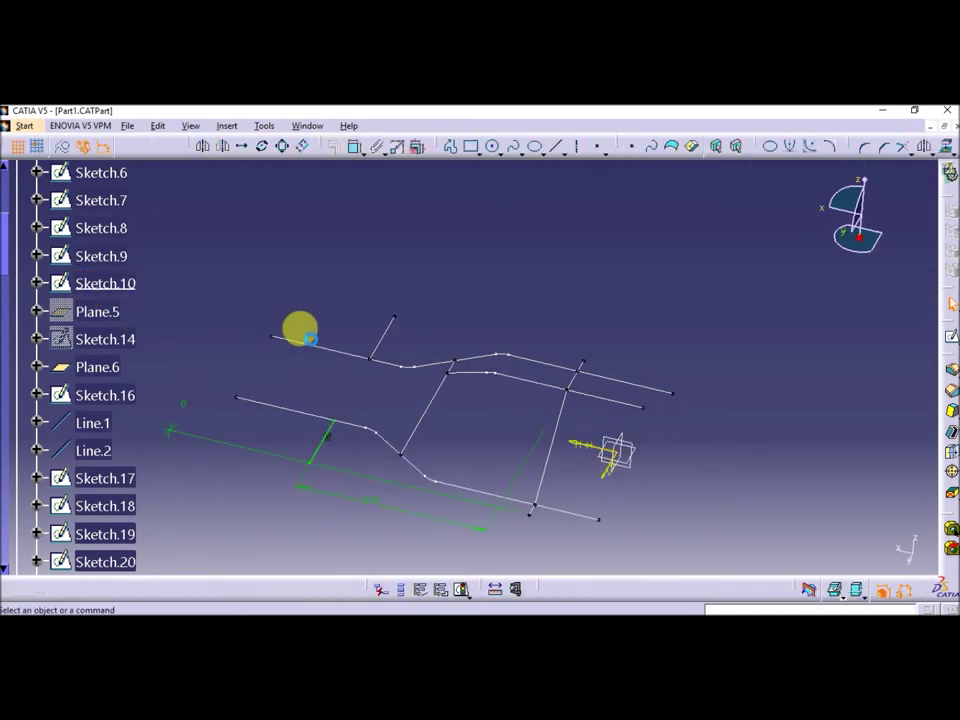
middle_drag(596, 306, 606, 436)
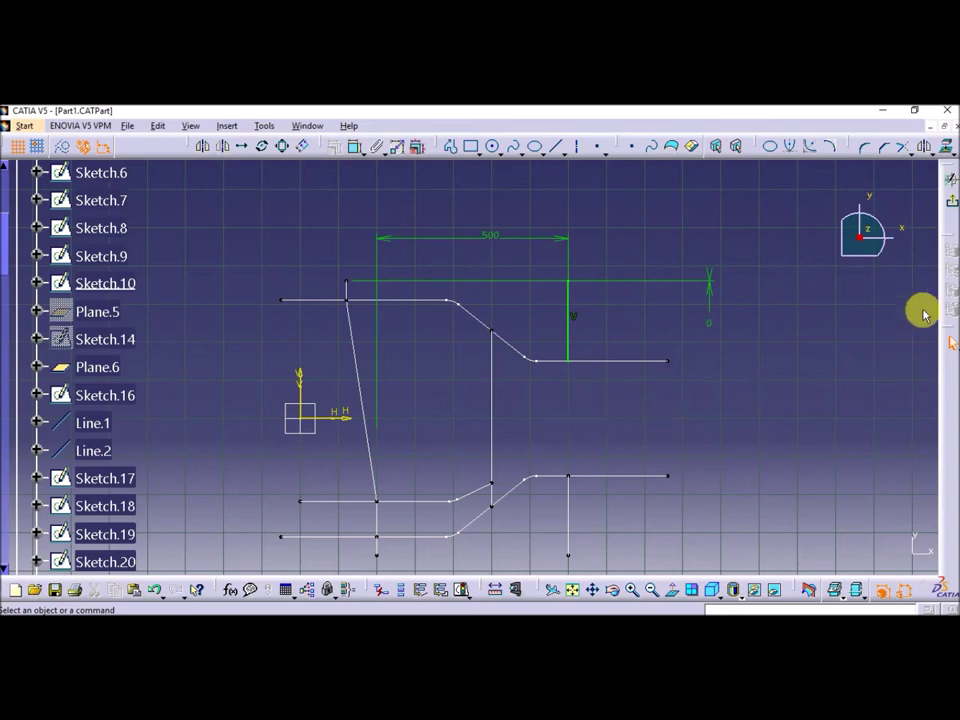
click(947, 207)
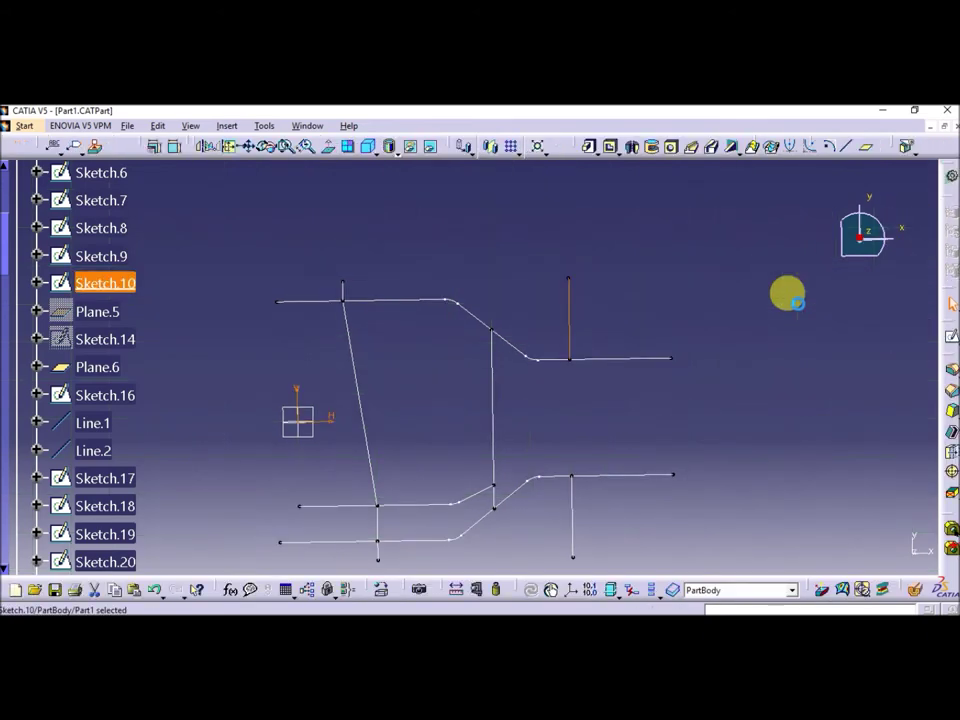
click(452, 445)
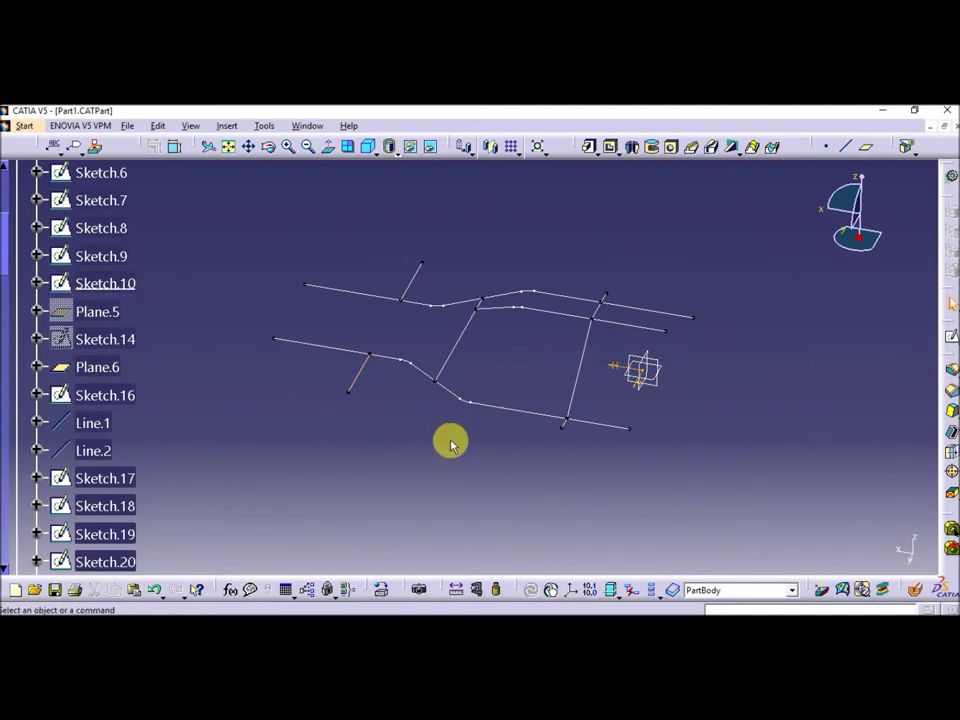
Show the hidden Plane.5 in the model
right_click(118, 318)
click(130, 356)
right_click(115, 318)
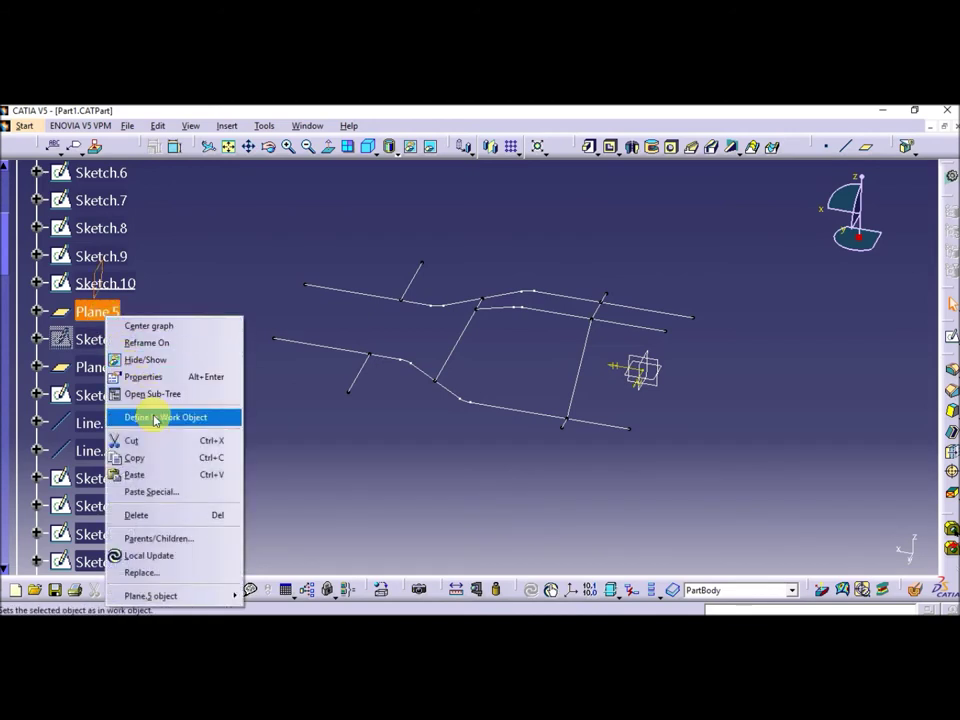
click(355, 428)
Make Plane.5 the in-work object, confirm its 1480mm offset from yz, and dismiss the warnings
middle_drag(432, 422, 478, 427)
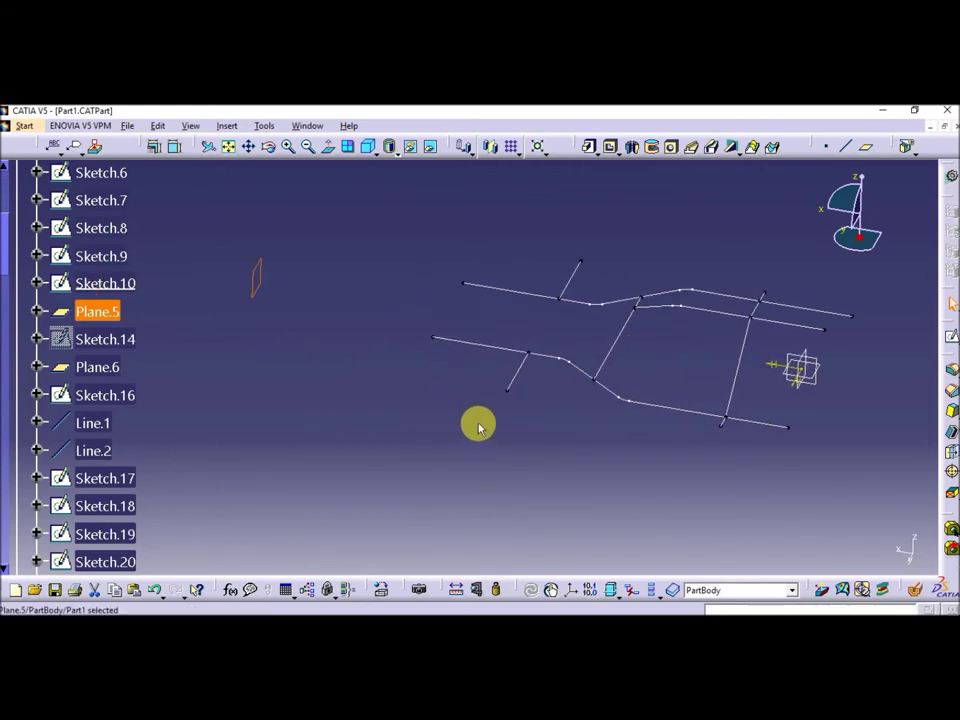
right_click(118, 316)
click(165, 417)
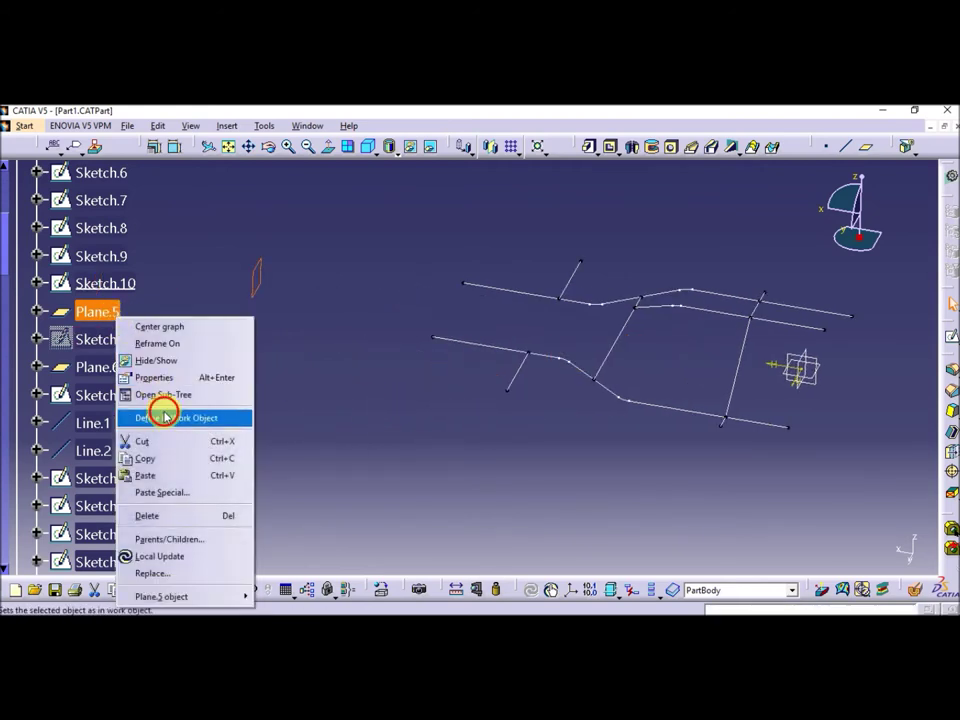
double_click(260, 295)
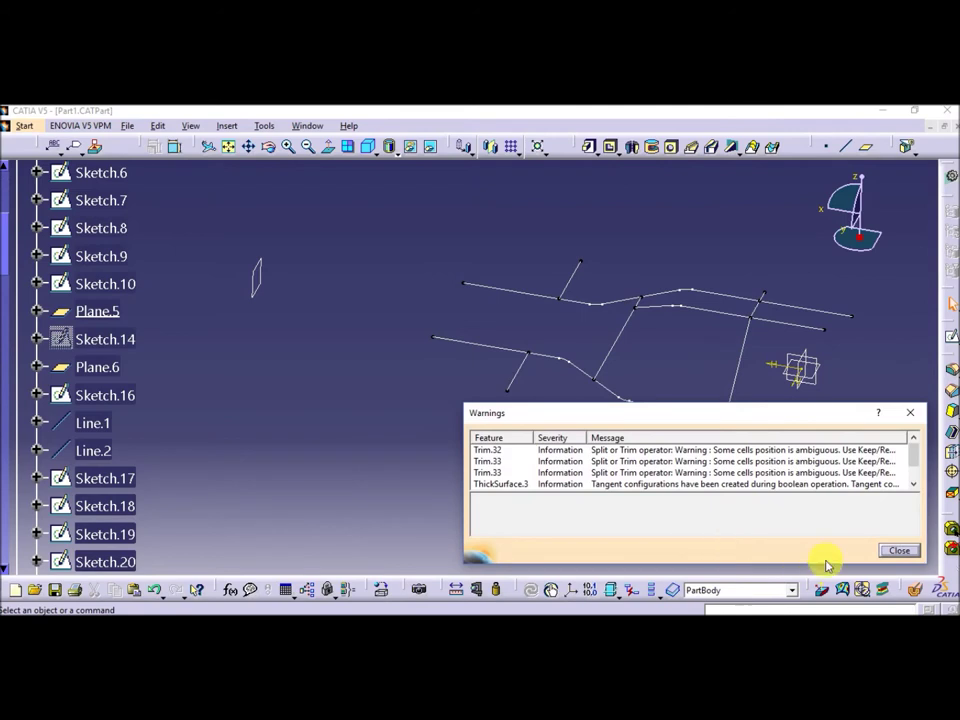
click(898, 551)
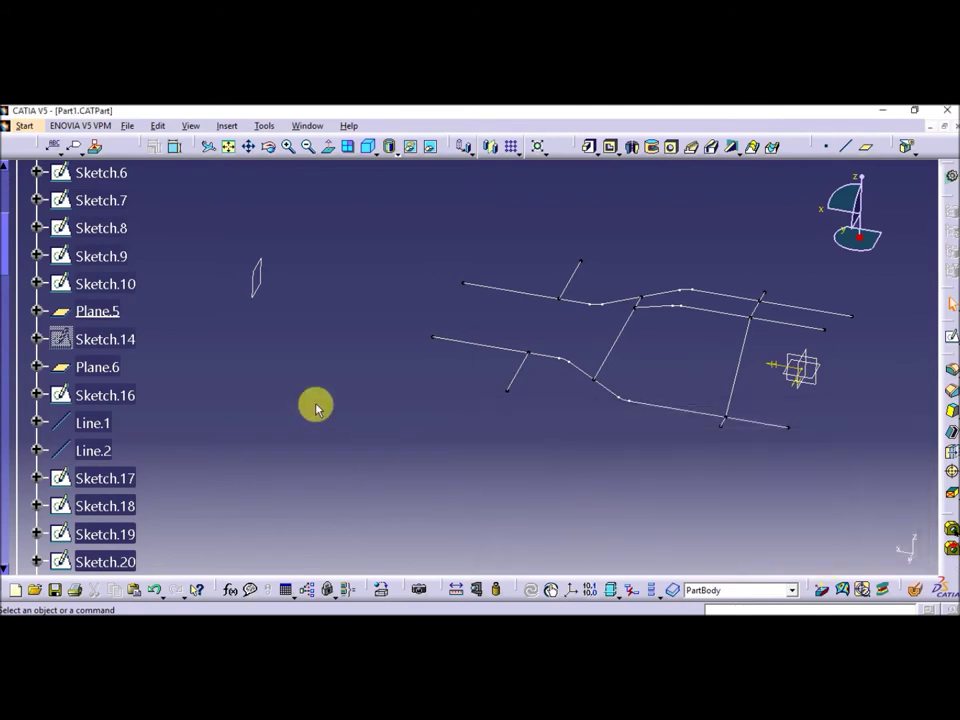
Show the hidden Sketch.14 and make it the in-work object
right_click(131, 341)
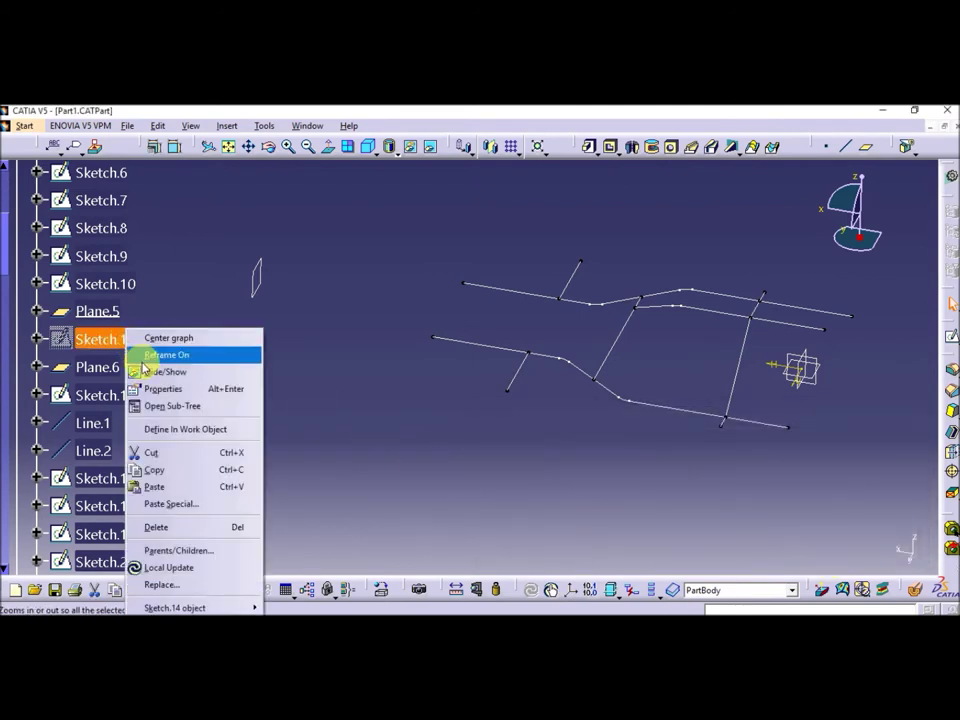
click(175, 372)
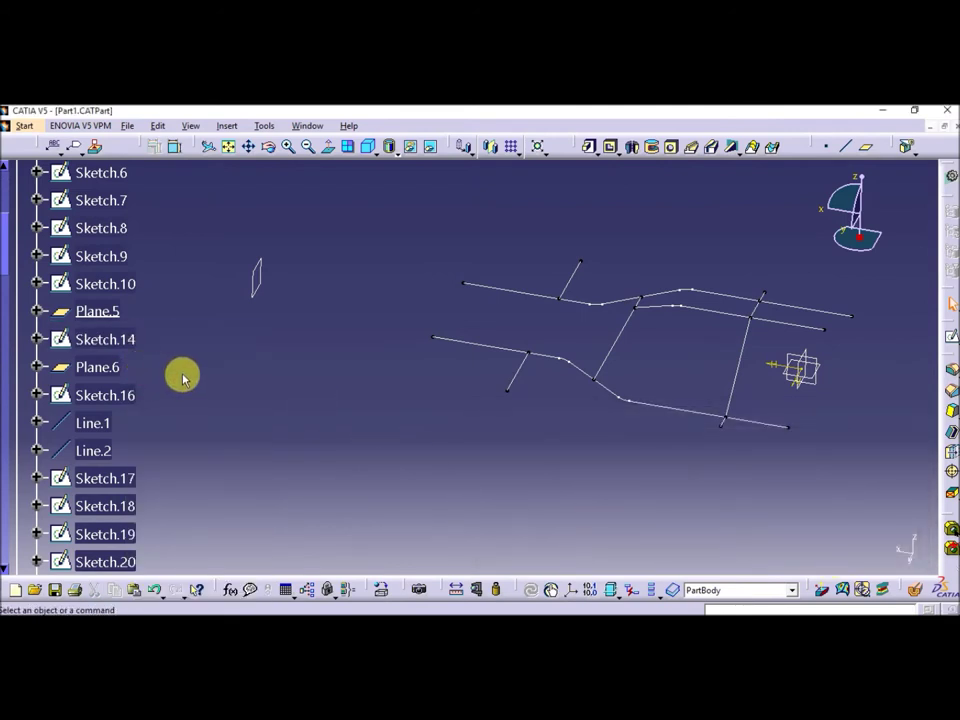
right_click(132, 336)
click(188, 429)
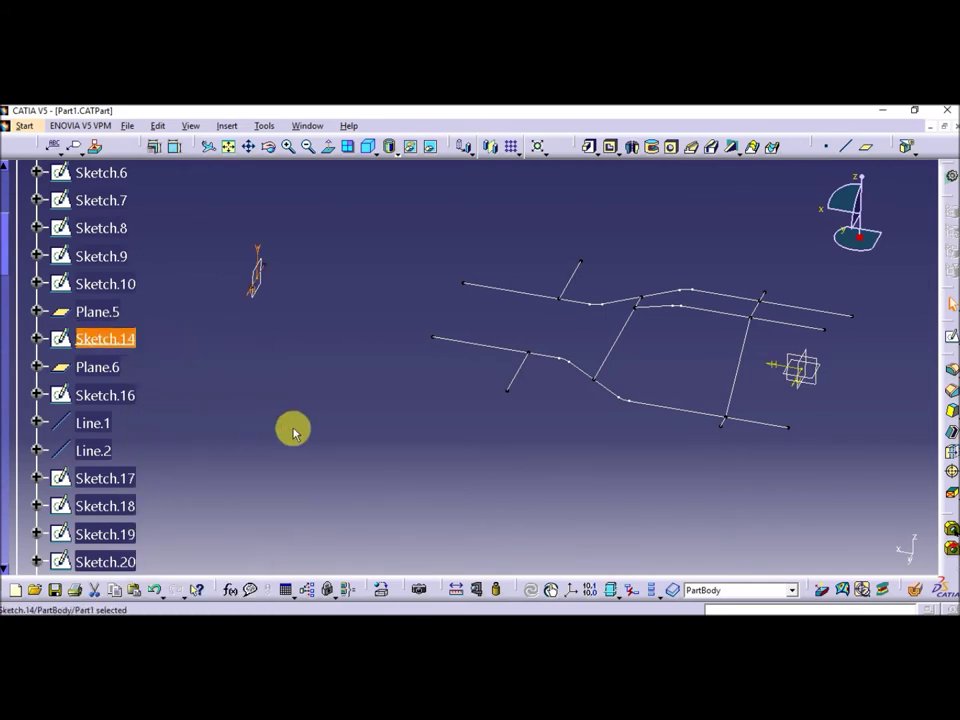
Inspect Sketch.14's rail profile on Plane.5 in the sketcher, then return to Part Design
click(330, 410)
click(116, 339)
double_click(118, 339)
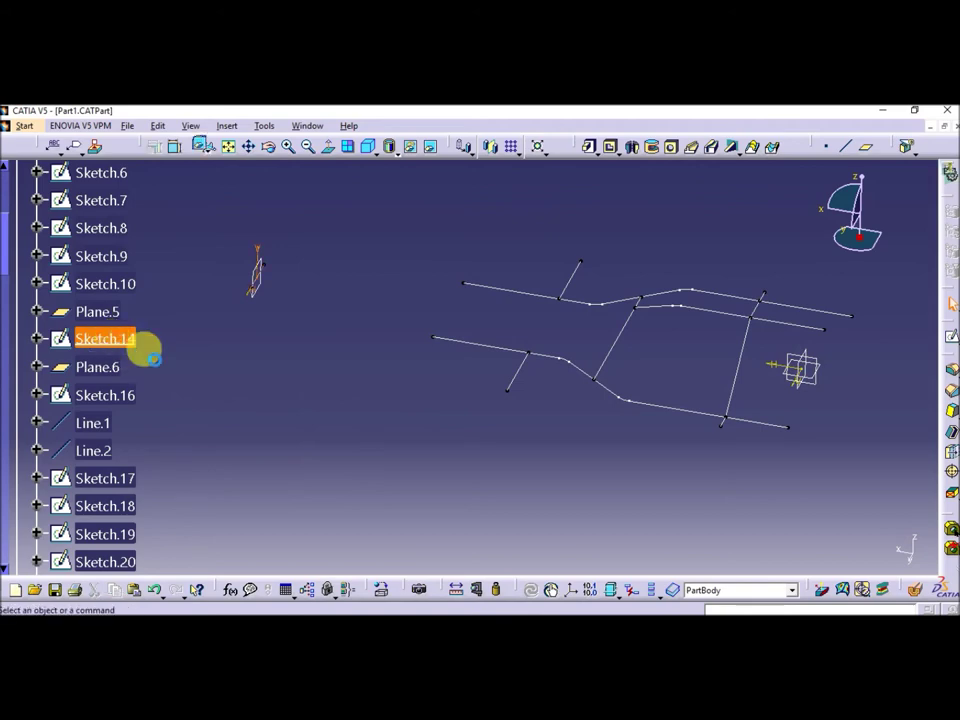
mouse_move(373, 396)
middle_down()
mouse_move(380, 484)
mouse_move(429, 454)
mouse_move(407, 354)
mouse_move(428, 456)
middle_up()
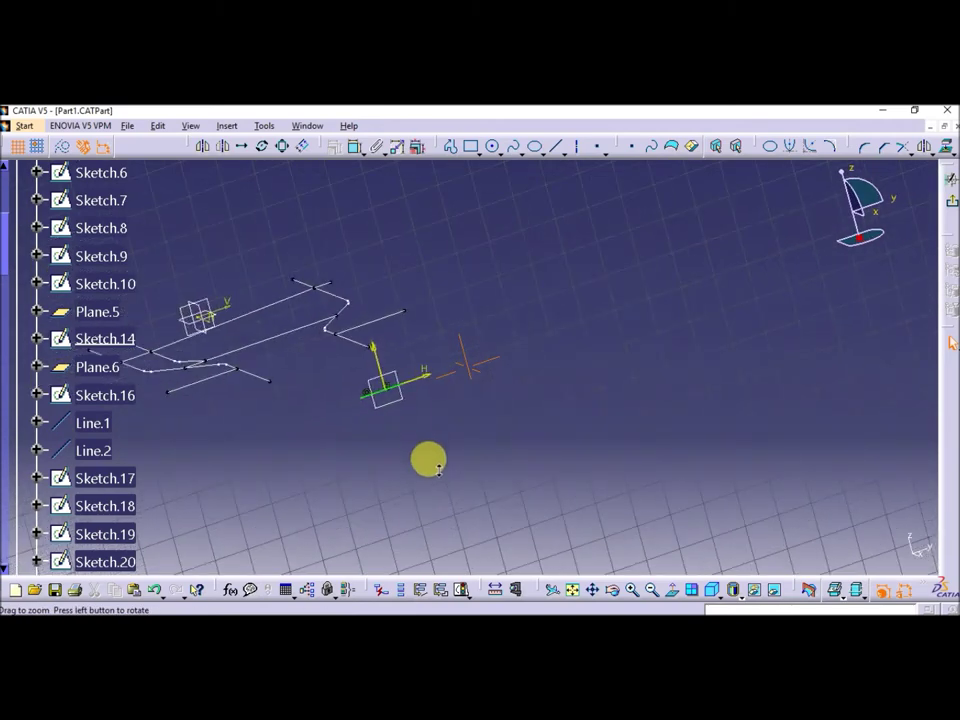
click(944, 207)
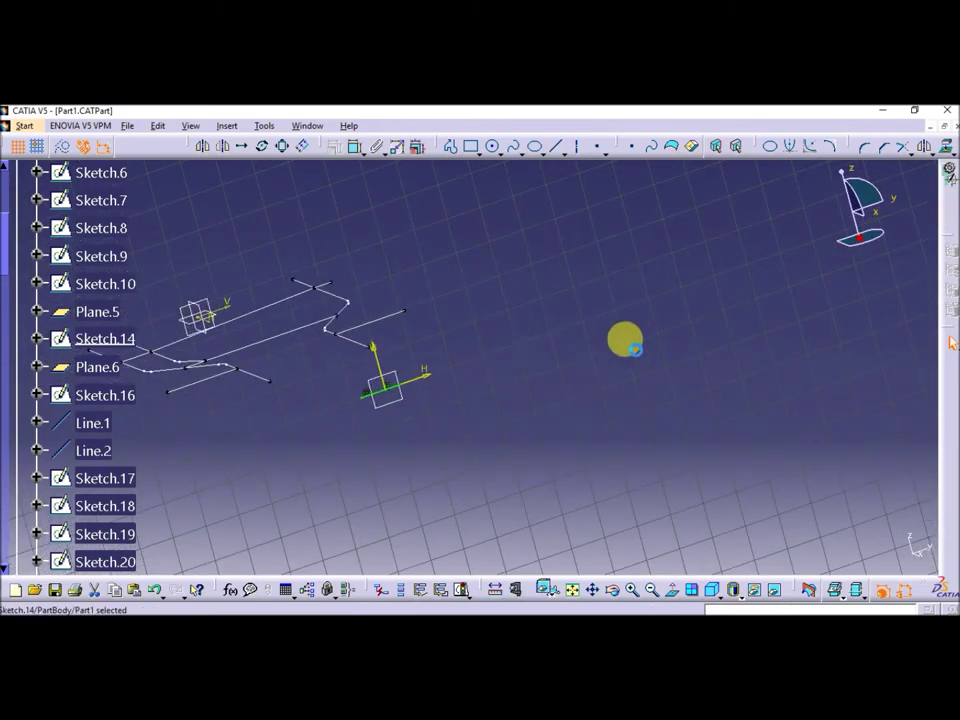
mouse_move(532, 378)
middle_down()
mouse_move(561, 306)
mouse_move(628, 342)
mouse_move(621, 338)
mouse_move(594, 346)
mouse_move(609, 414)
mouse_move(598, 456)
mouse_move(668, 455)
mouse_move(585, 439)
mouse_move(506, 454)
mouse_move(555, 467)
mouse_move(547, 450)
mouse_move(583, 508)
mouse_move(510, 504)
mouse_move(504, 482)
mouse_move(403, 488)
middle_up()
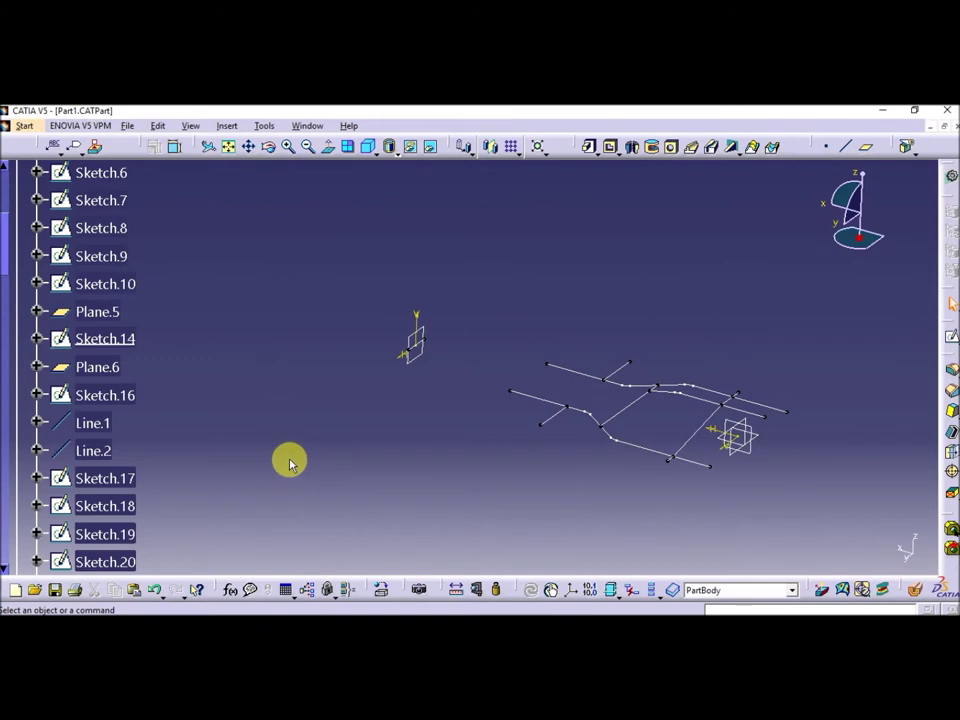
Make Plane.6 the in-work object and confirm its -73deg rotation about Sketch.14 from Plane.5
right_click(110, 368)
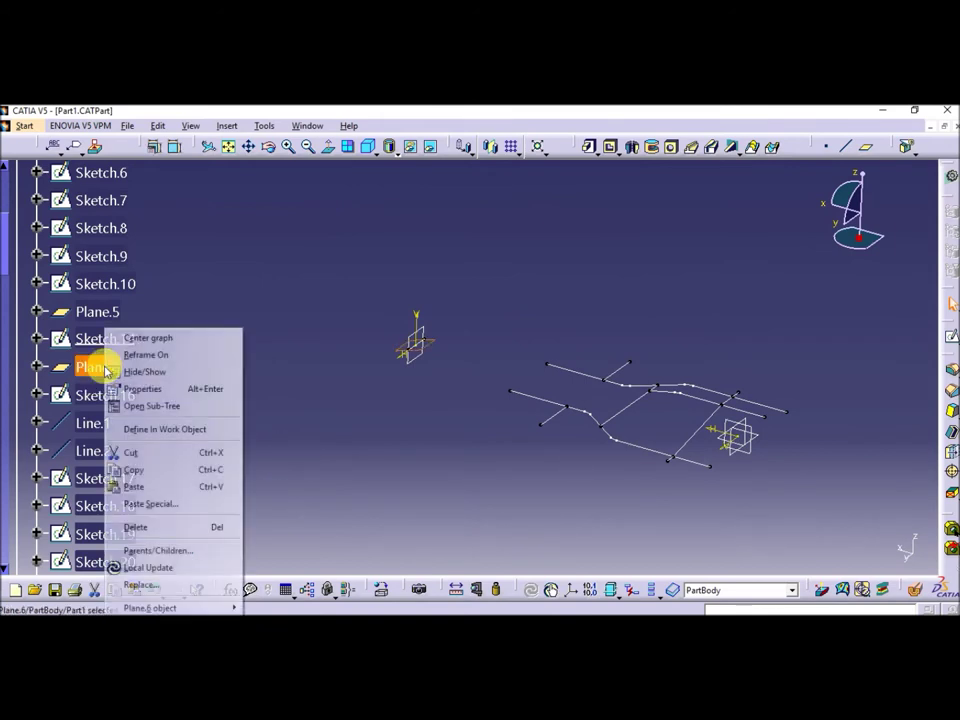
click(160, 429)
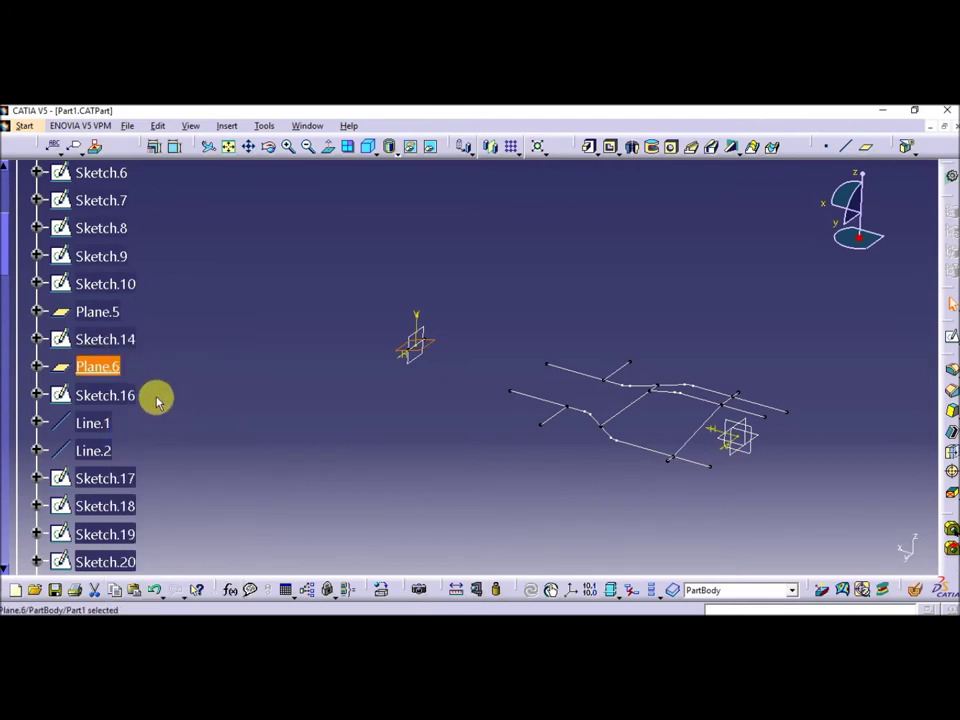
double_click(105, 367)
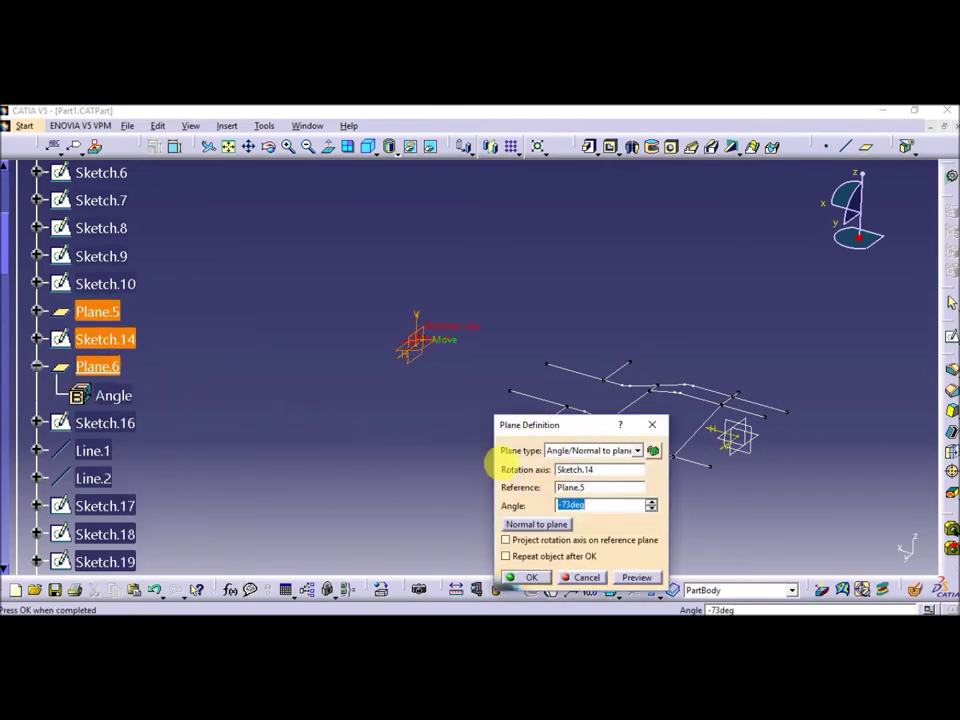
click(581, 472)
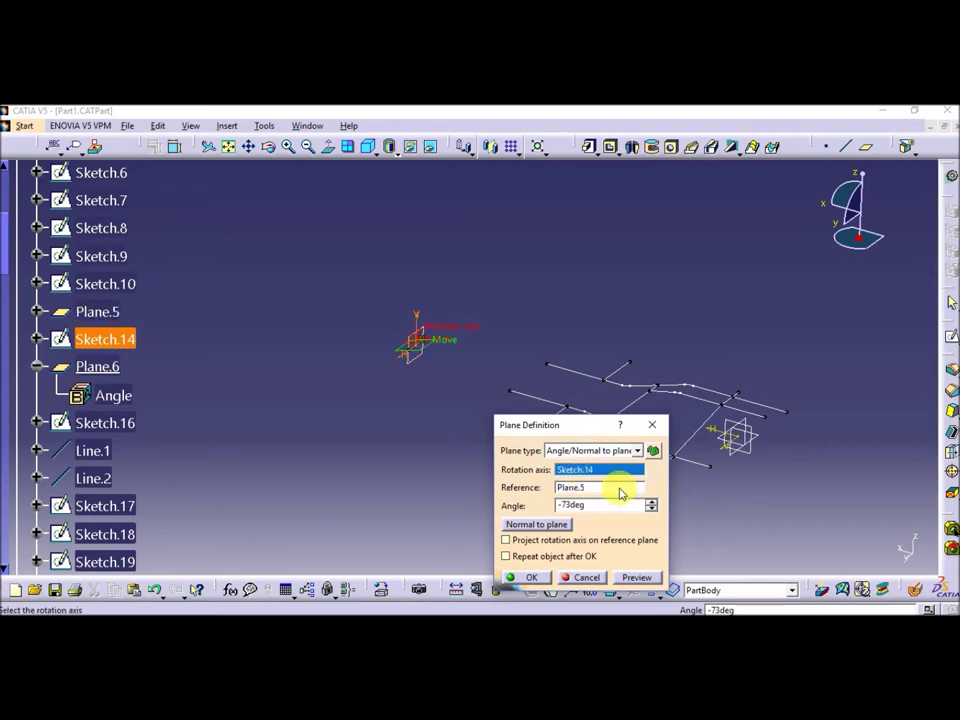
click(620, 489)
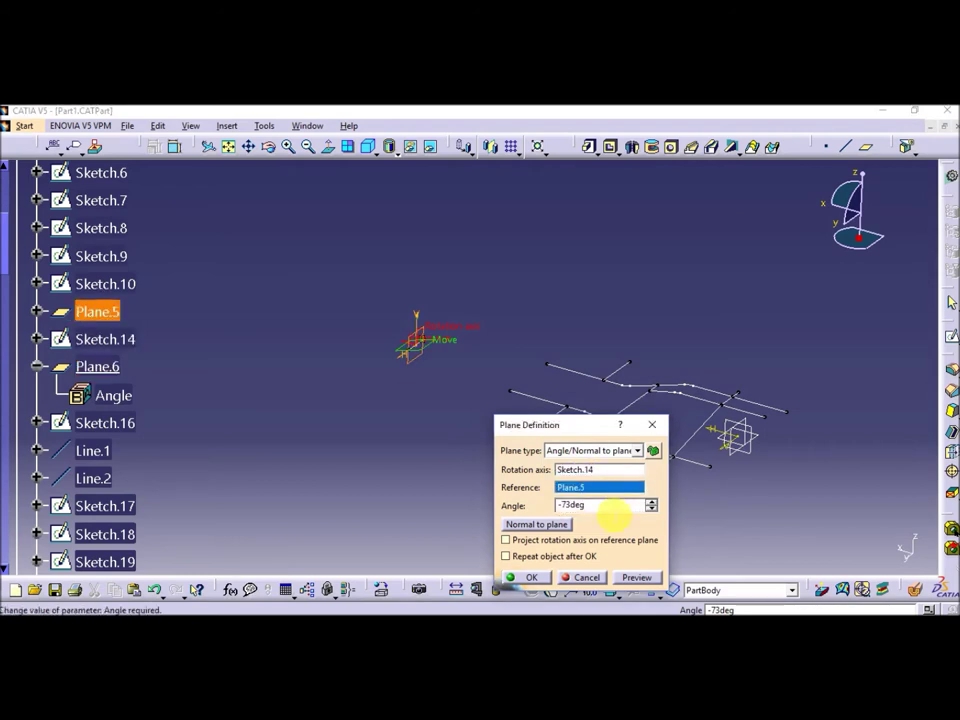
click(587, 577)
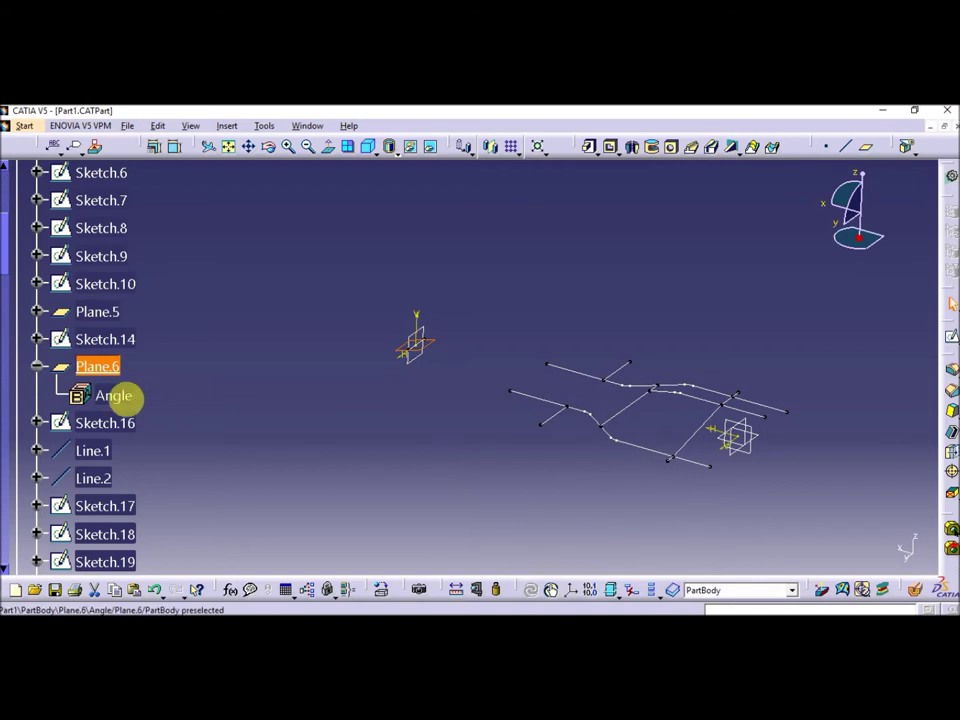
click(137, 426)
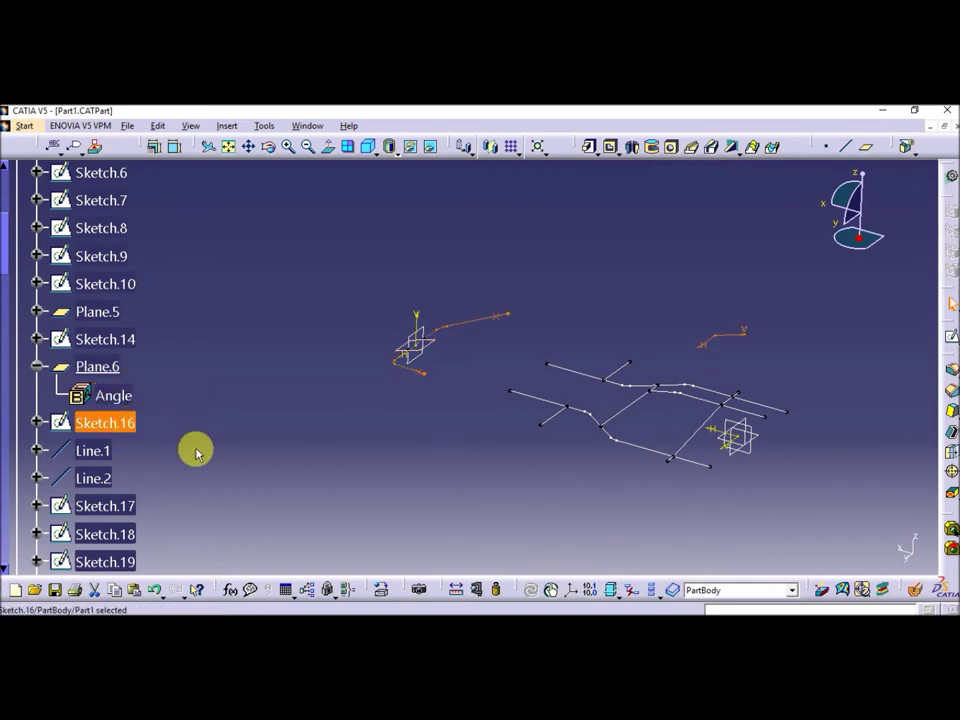
Make Sketch.16 the current work object
right_click(120, 423)
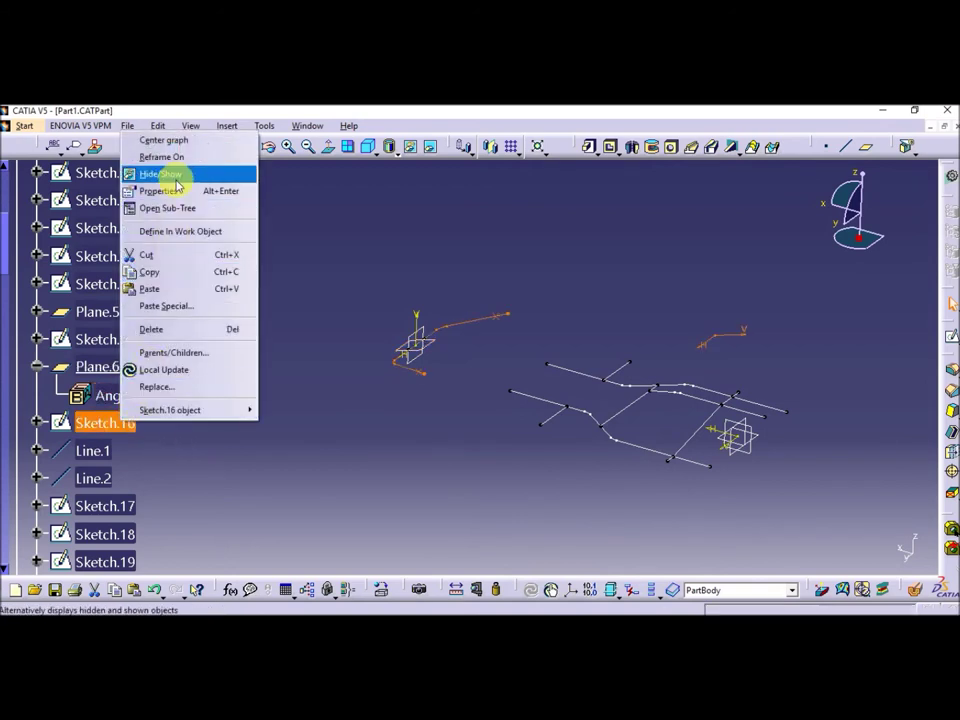
click(185, 232)
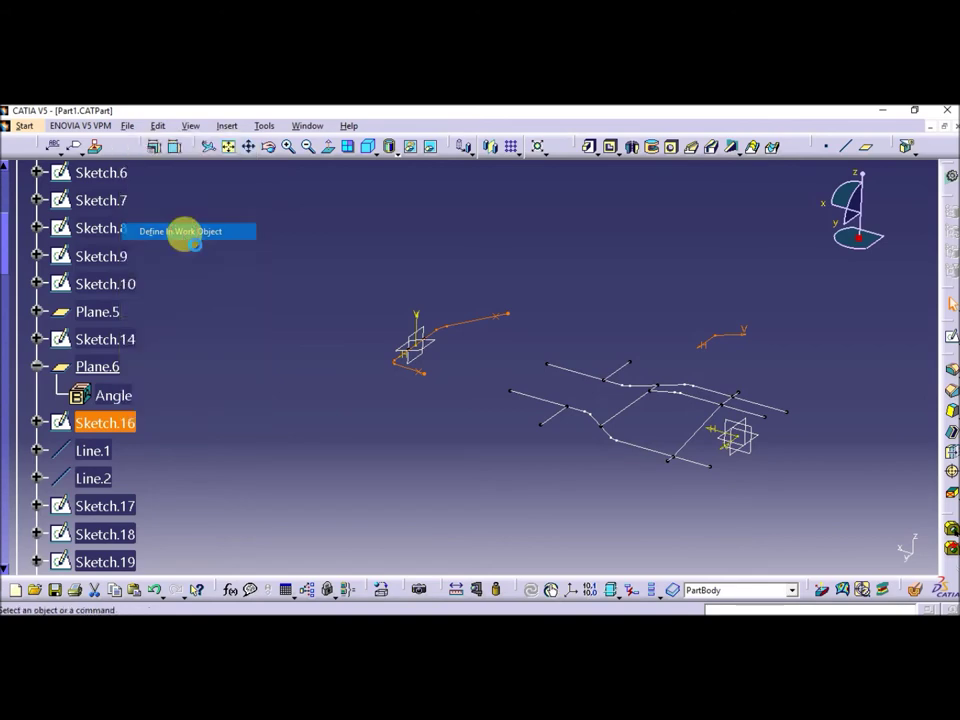
click(373, 441)
Inspect Sketch.16's U profile, moving the 400 dimension inside and checking the R 50 corners
double_click(122, 425)
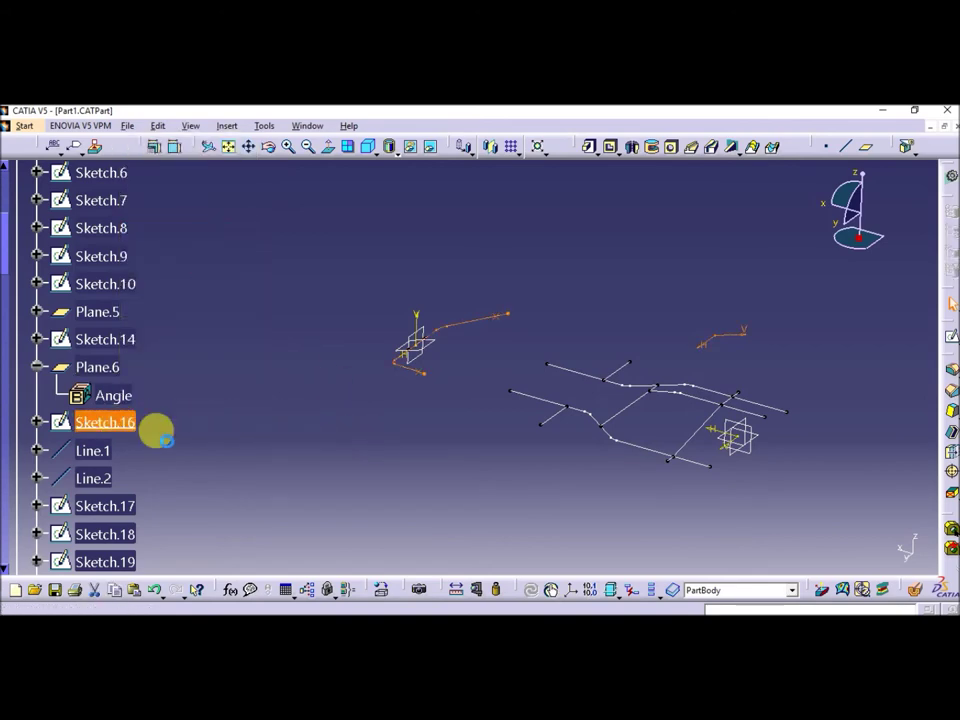
mouse_move(512, 519)
middle_down()
mouse_move(587, 454)
mouse_move(563, 421)
mouse_move(561, 454)
mouse_move(531, 480)
middle_up()
click(467, 565)
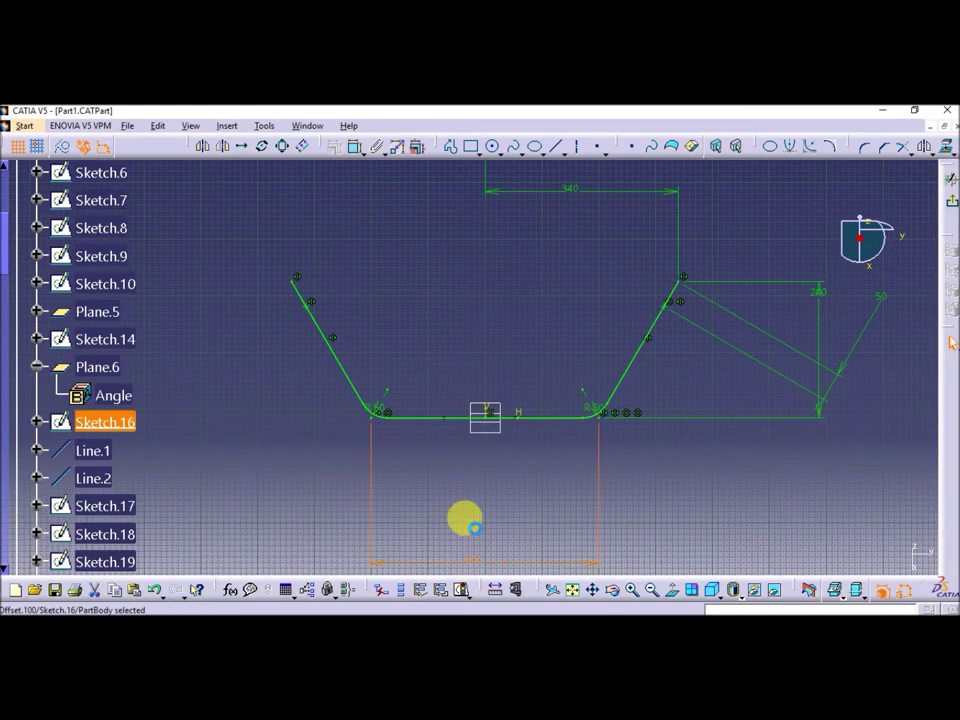
drag(596, 568, 585, 318)
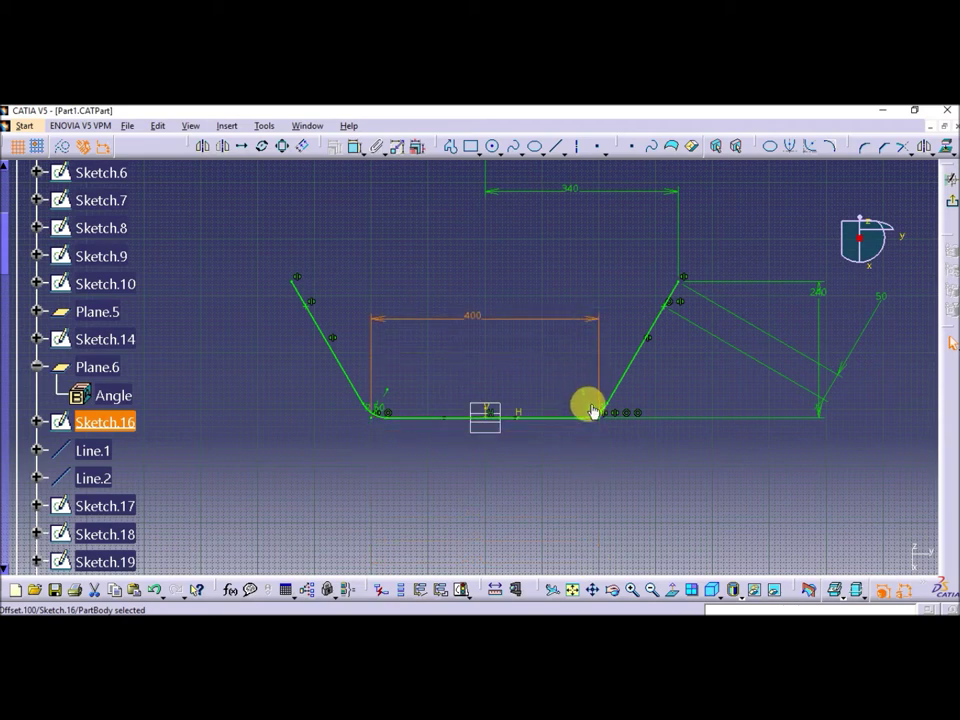
click(592, 410)
click(621, 460)
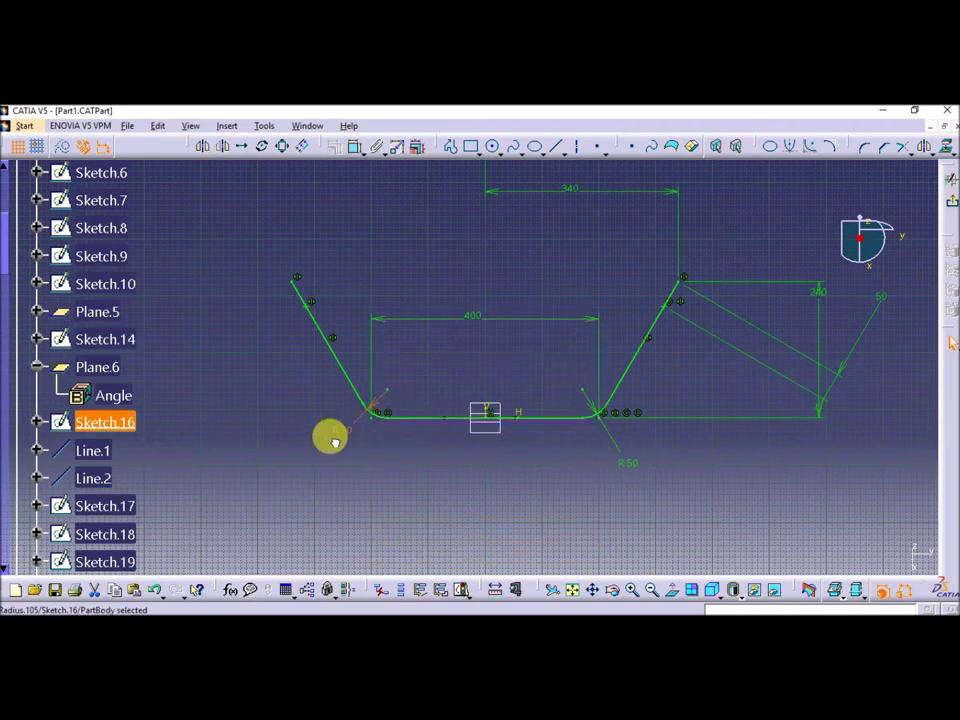
middle_drag(553, 381, 510, 456)
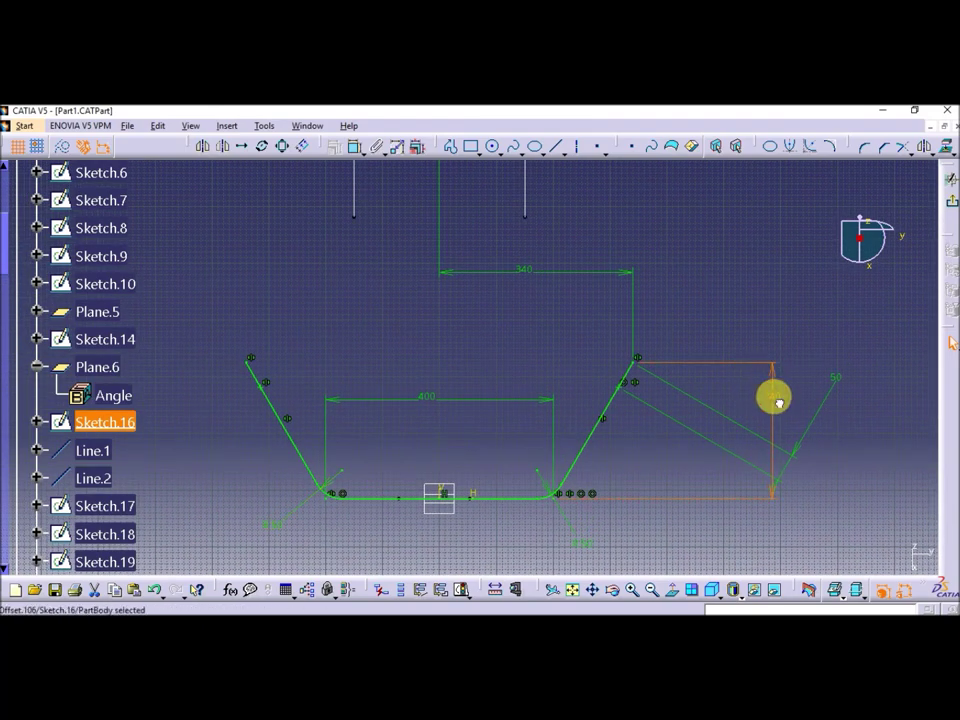
middle_drag(619, 518, 636, 463)
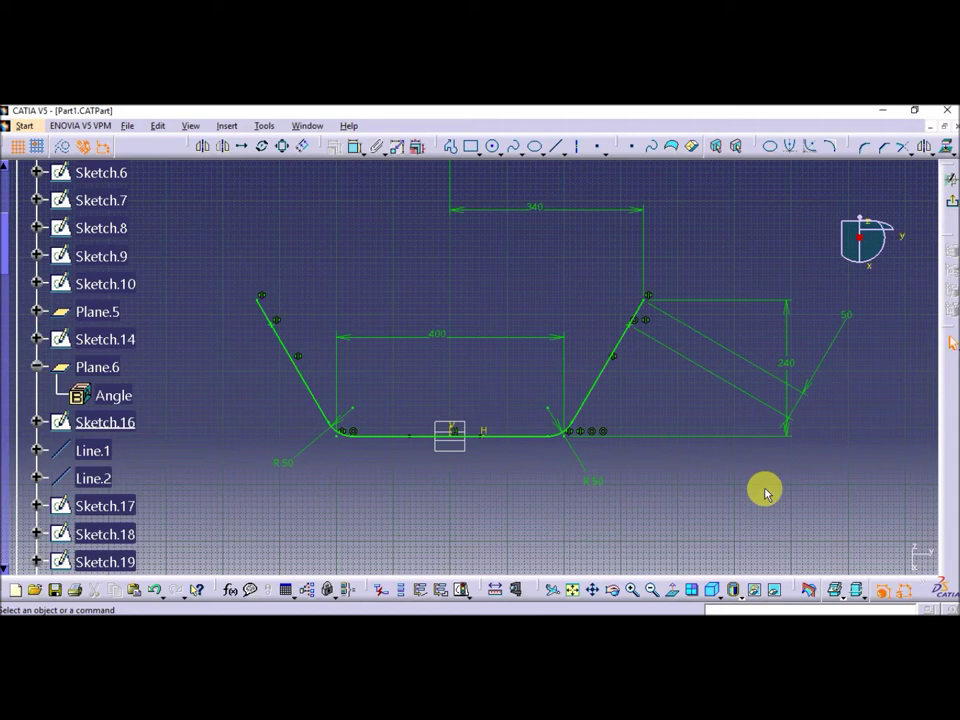
click(948, 210)
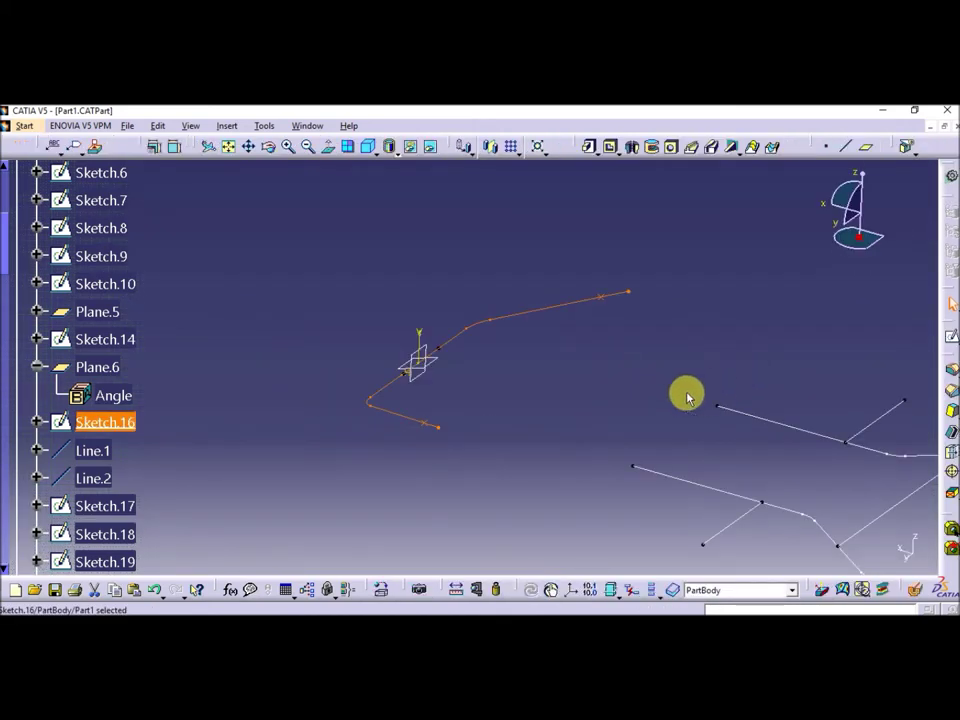
Make Line.1 and then Line.2 the in-work object, adding both connecting lines
middle_drag(641, 388, 659, 422)
middle_drag(525, 381, 474, 402)
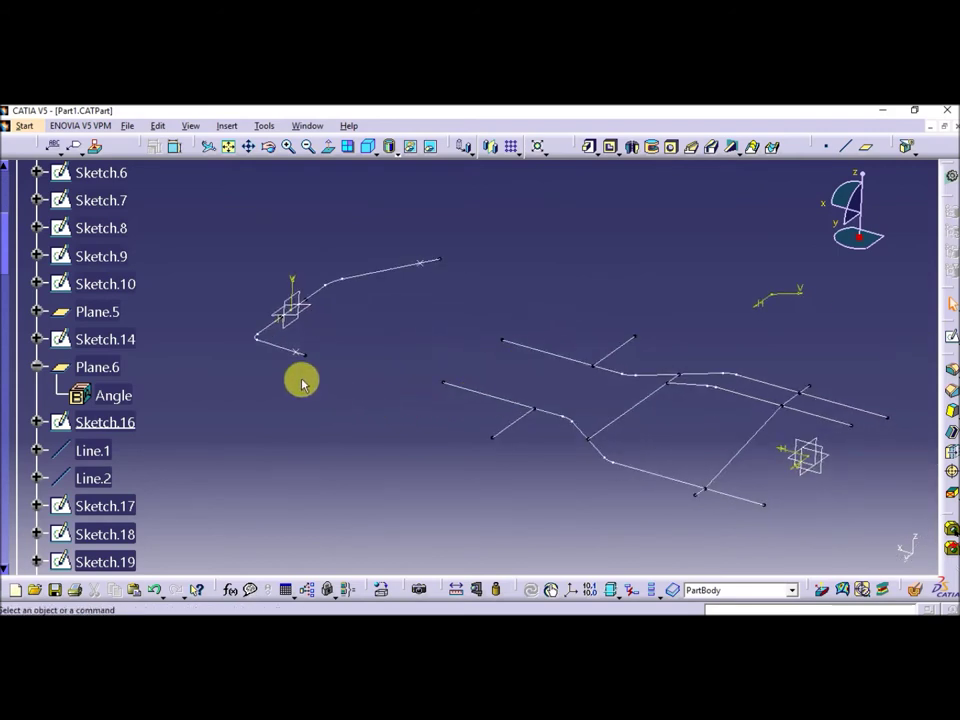
right_click(92, 453)
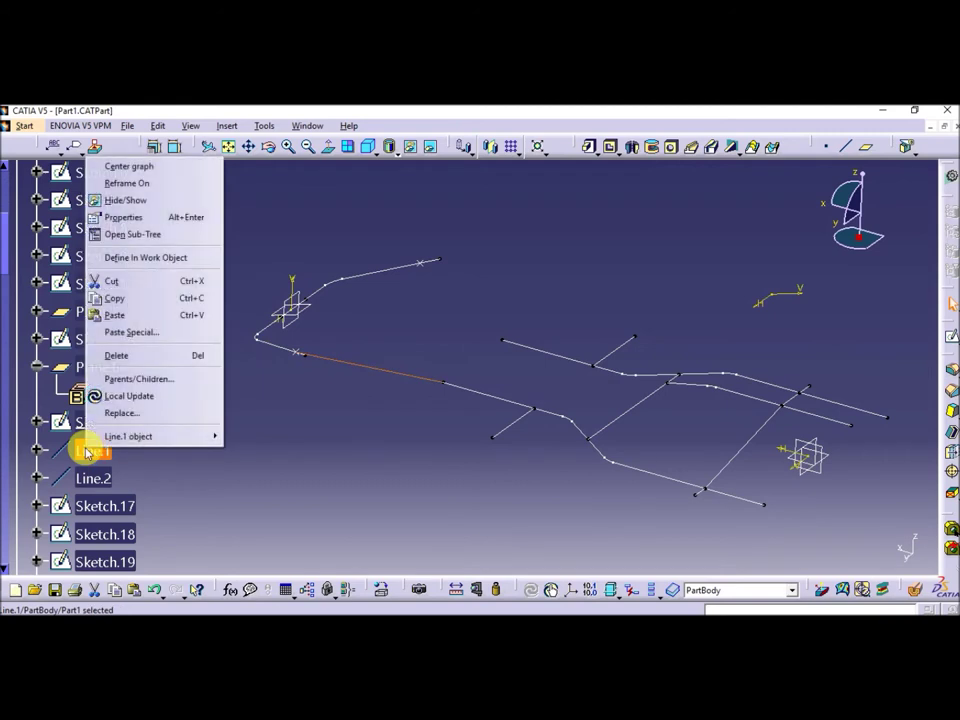
click(128, 257)
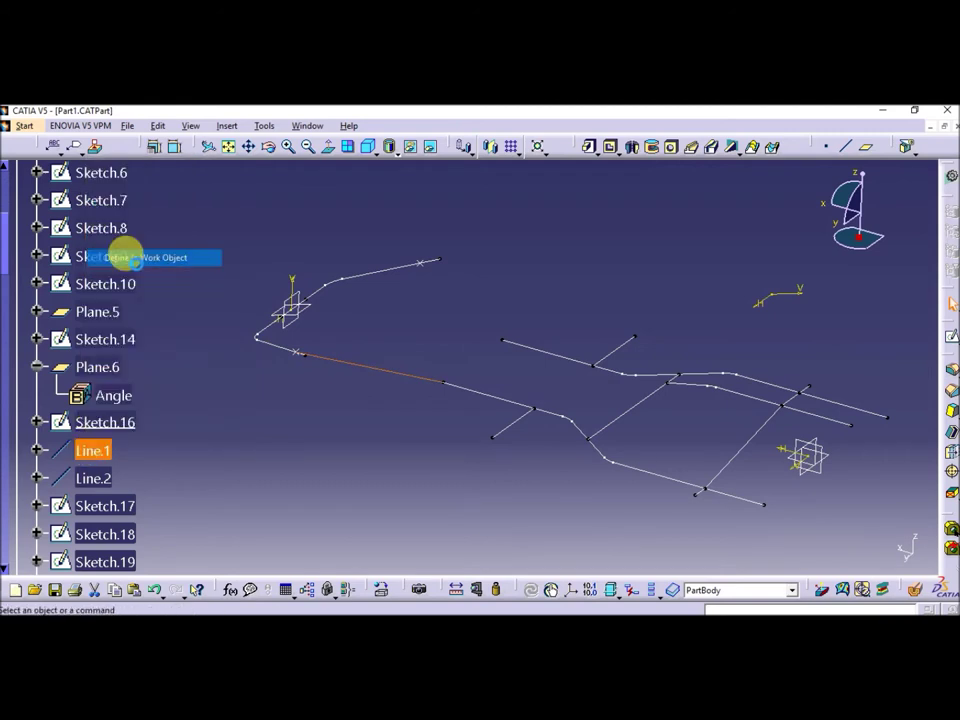
middle_drag(353, 420, 389, 503)
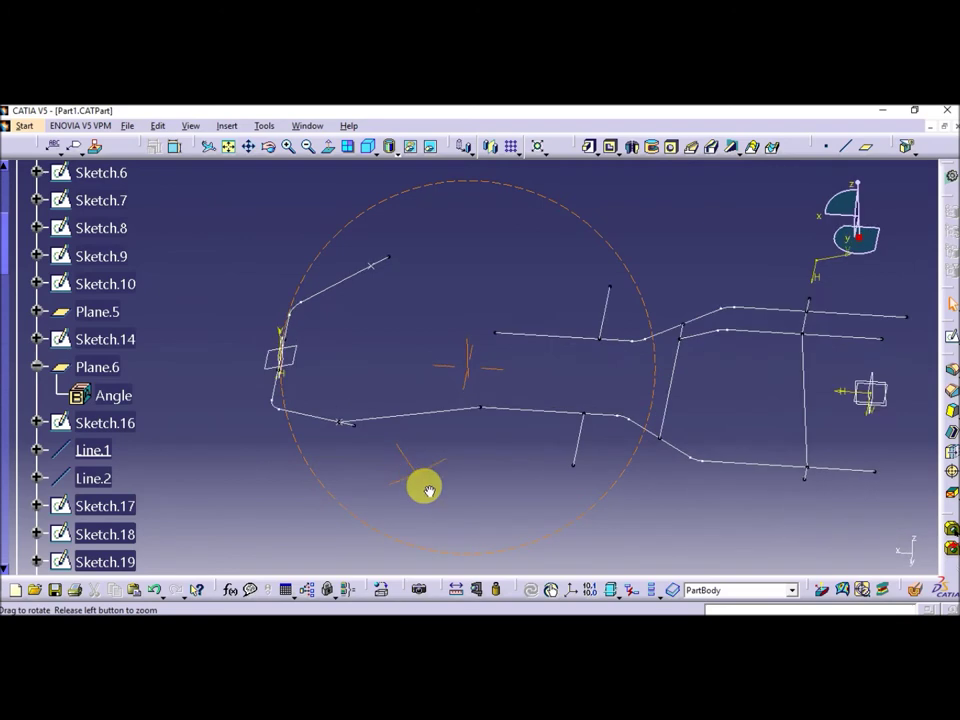
right_click(101, 481)
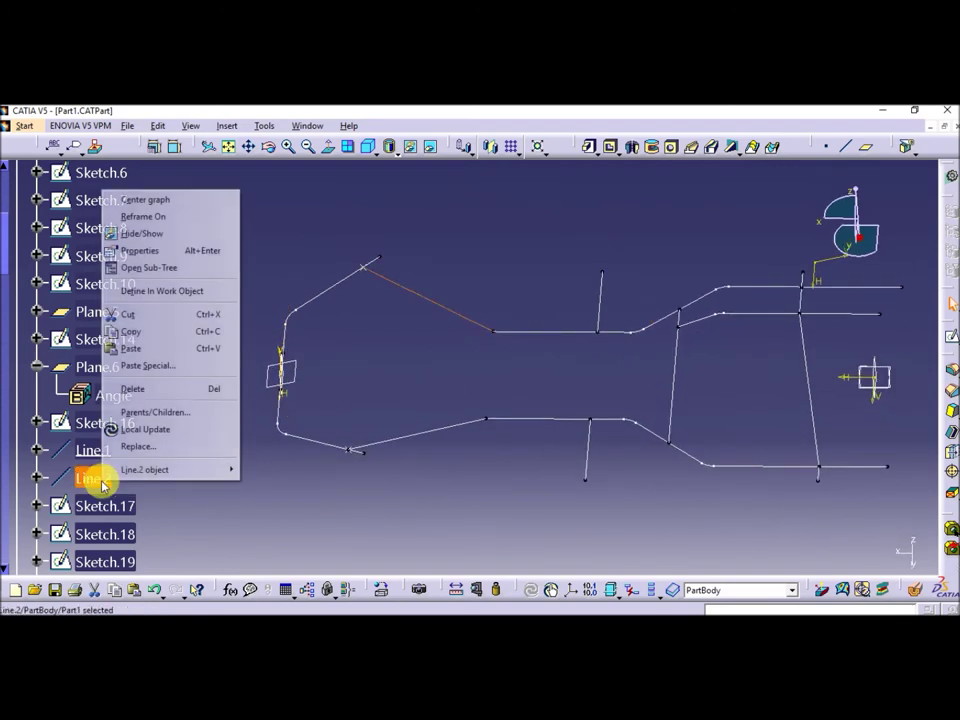
click(150, 290)
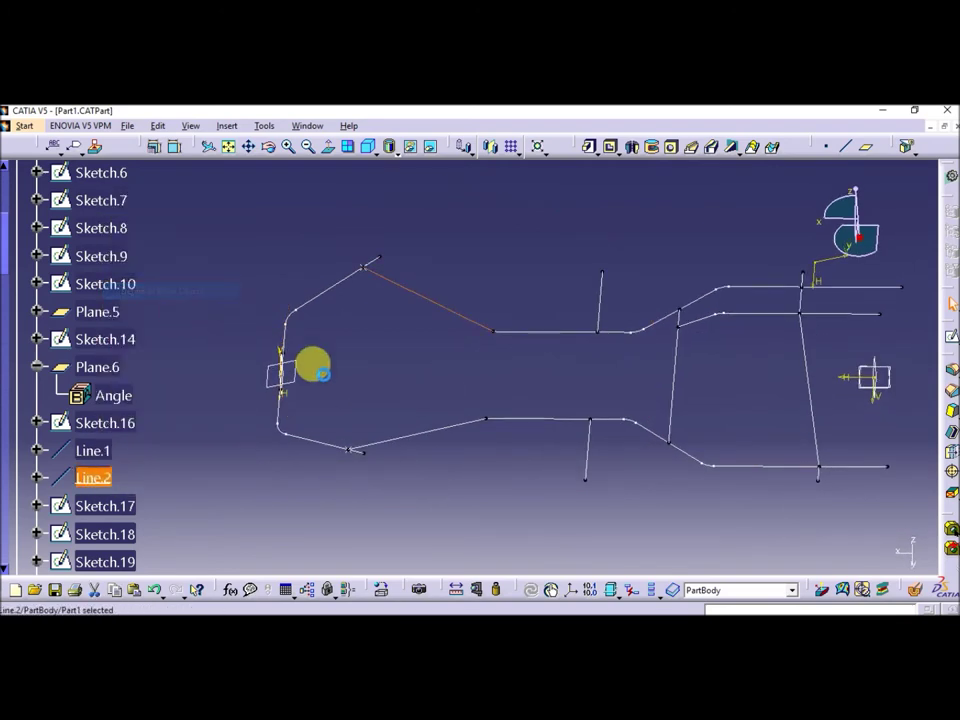
middle_drag(497, 522, 510, 510)
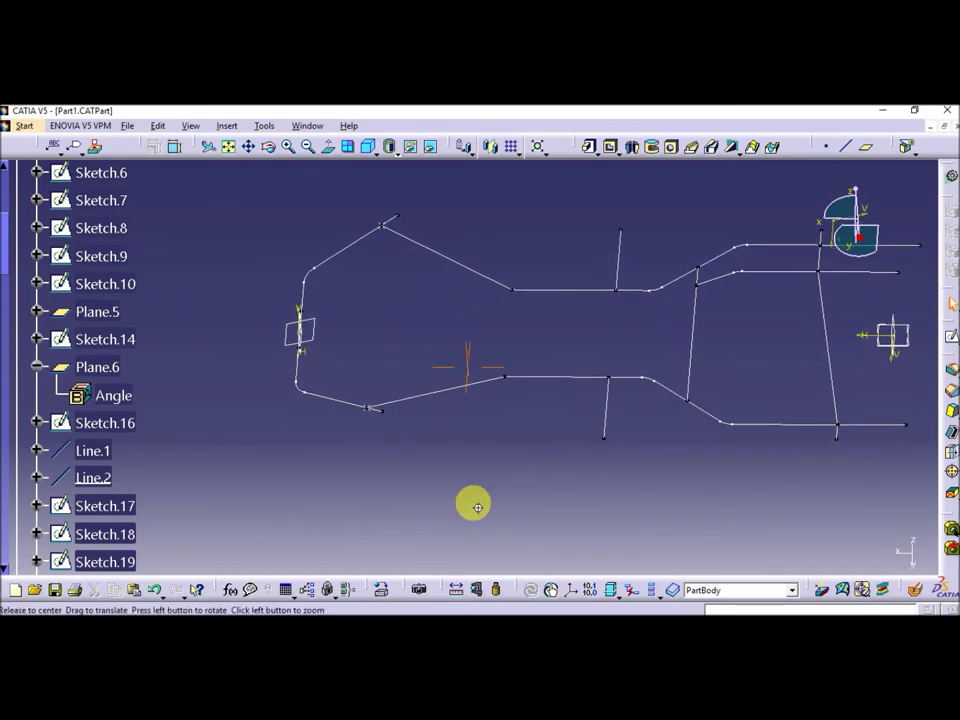
double_click(93, 450)
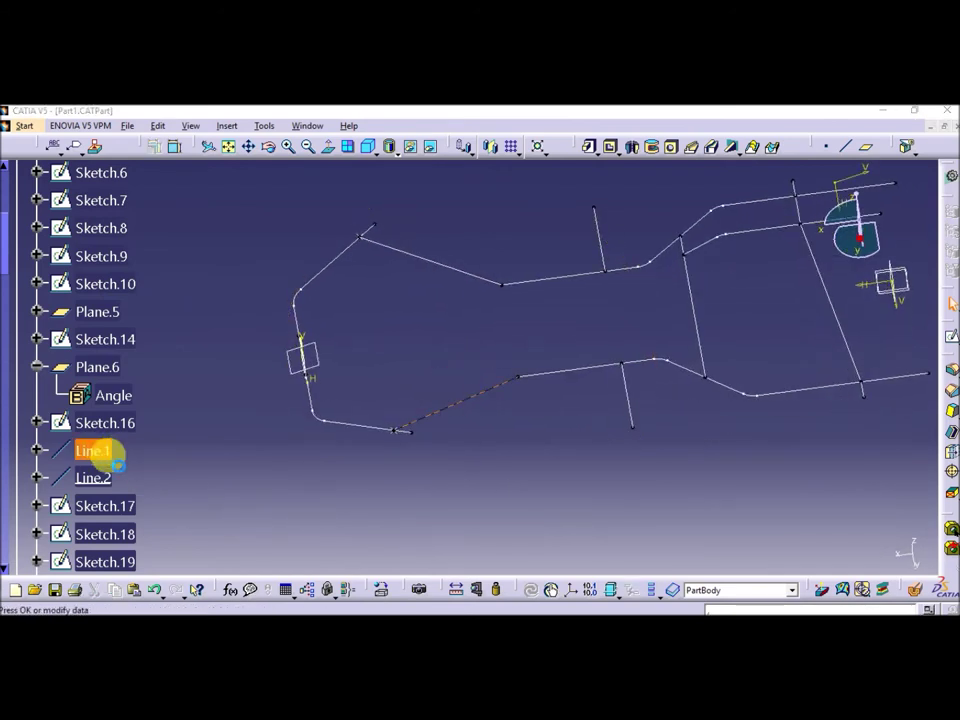
mouse_move(435, 467)
middle_down()
mouse_move(434, 415)
mouse_move(435, 471)
middle_up()
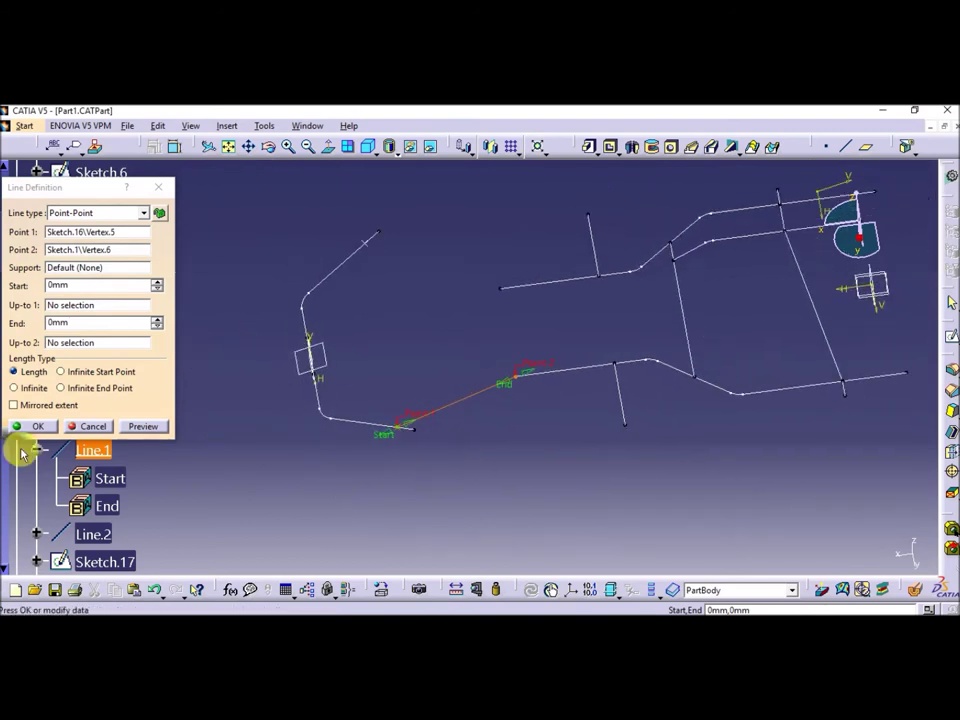
click(73, 427)
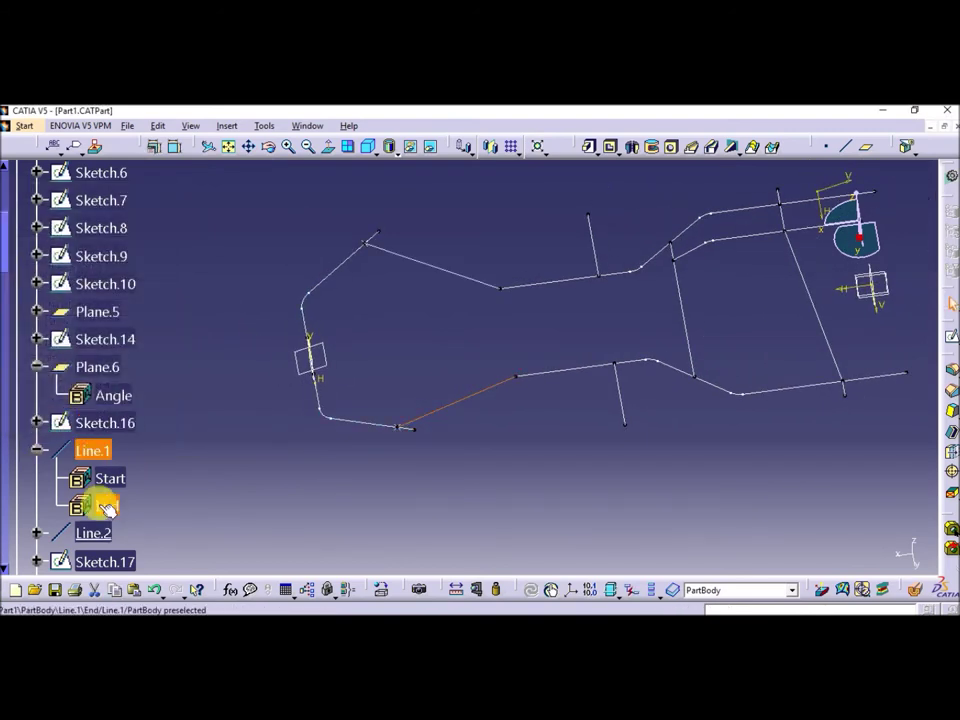
click(40, 452)
double_click(88, 478)
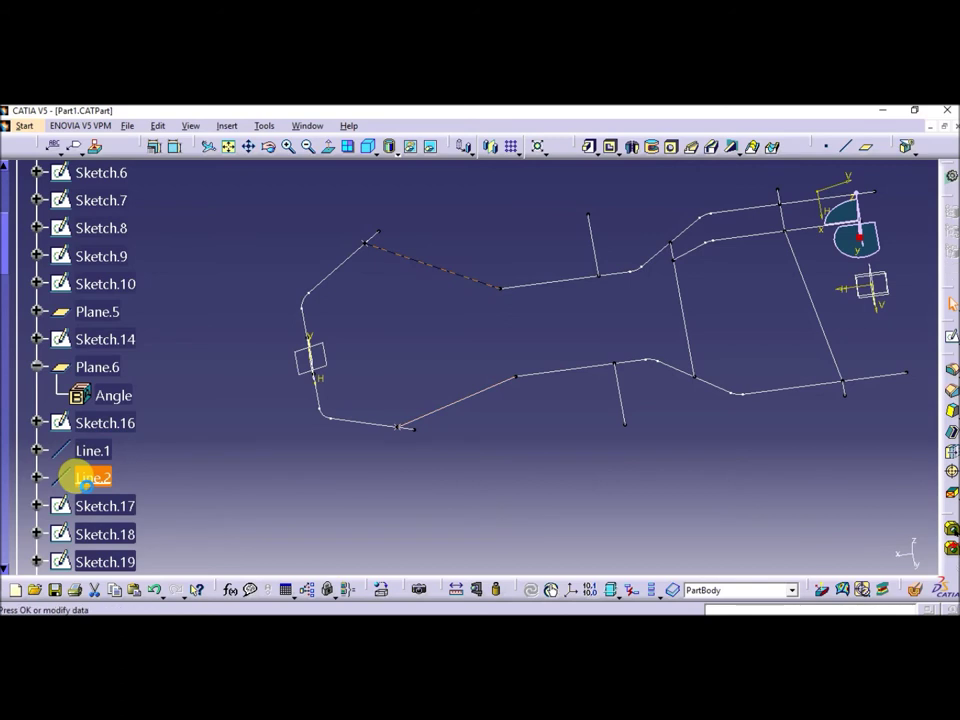
mouse_move(360, 347)
middle_down()
mouse_move(378, 420)
mouse_move(396, 358)
mouse_move(403, 407)
middle_up()
click(93, 427)
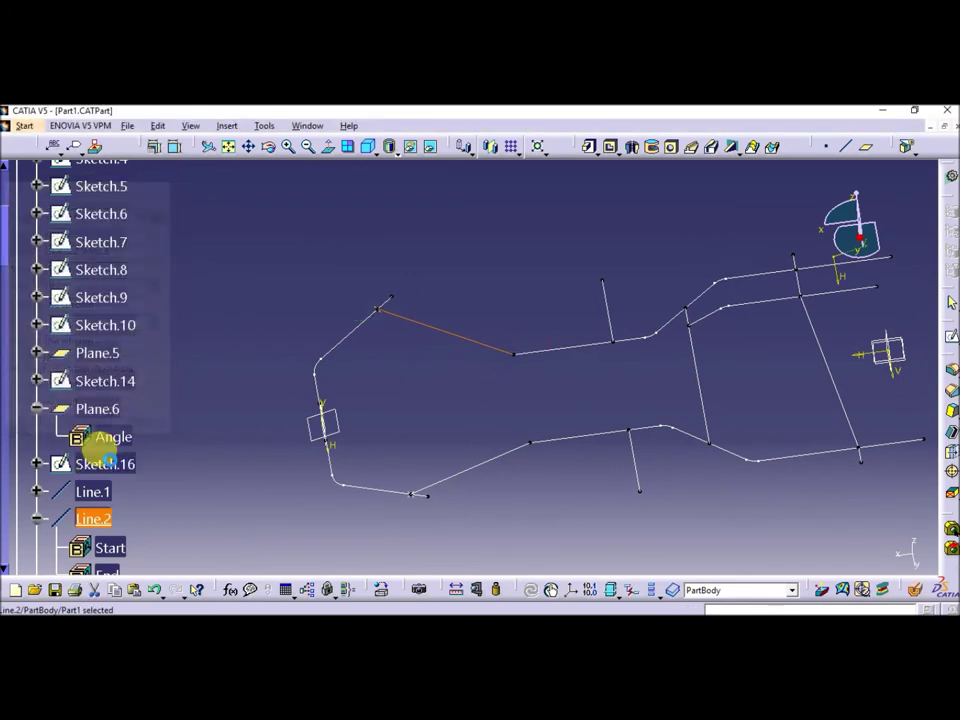
click(38, 518)
mouse_move(583, 516)
middle_down()
mouse_move(549, 471)
mouse_move(684, 508)
middle_up()
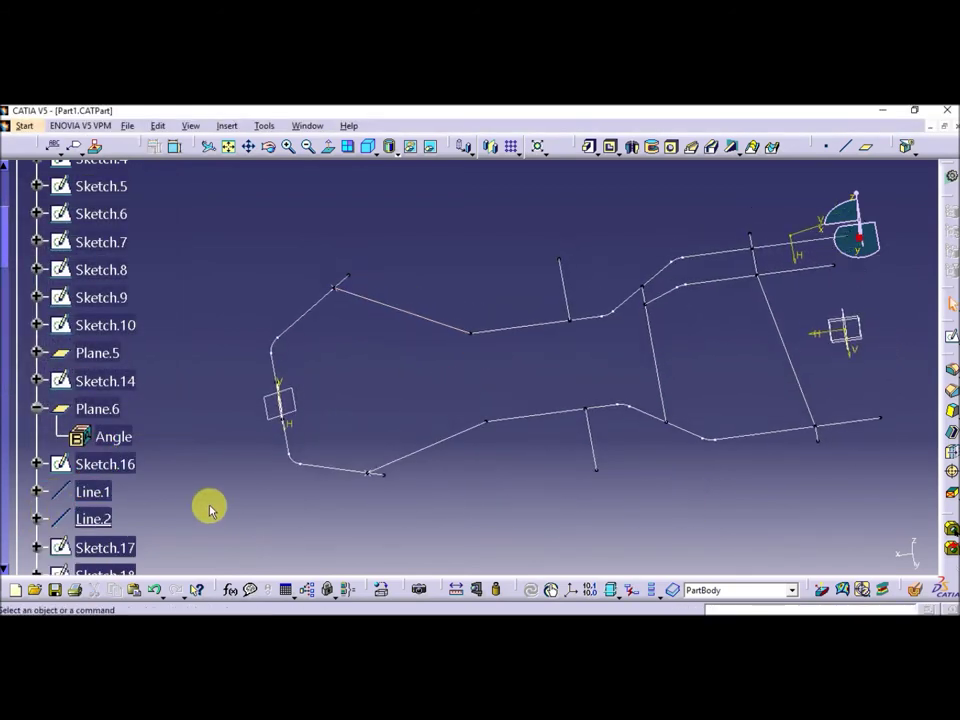
Make Sketch.17 the current work object
scroll(208, 506, down, 1)
scroll(208, 506, down, 3)
scroll(208, 506, down, 2)
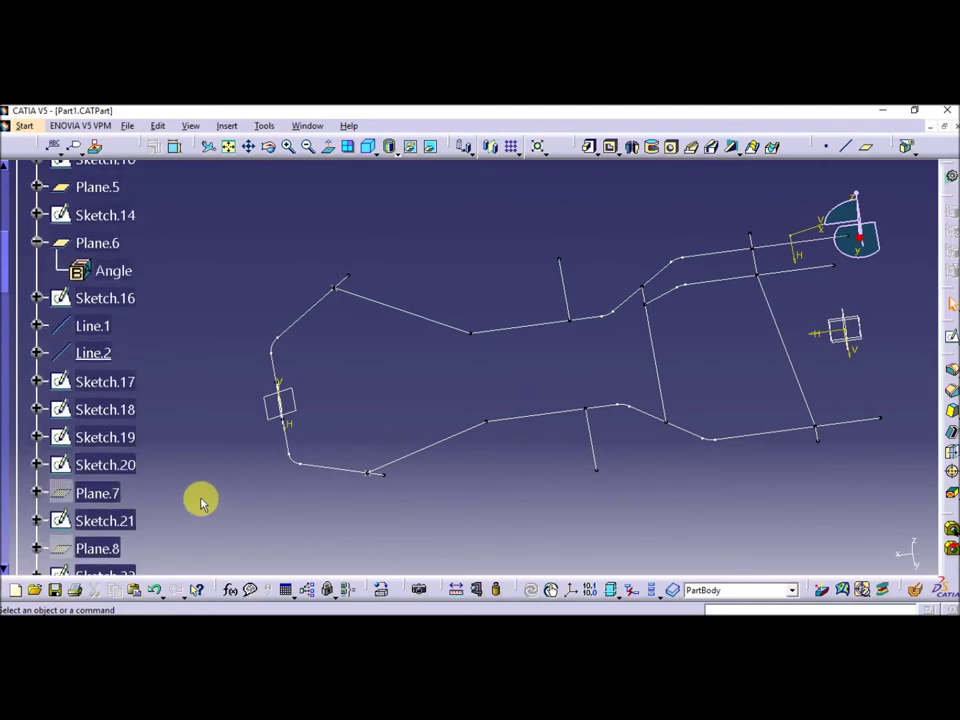
right_click(126, 382)
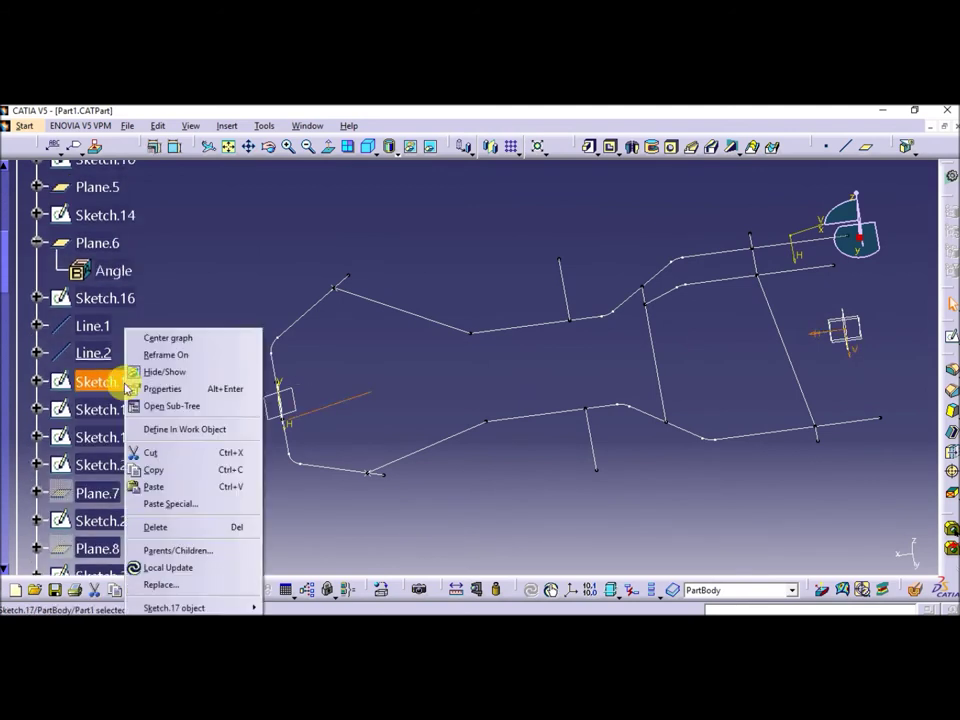
click(172, 429)
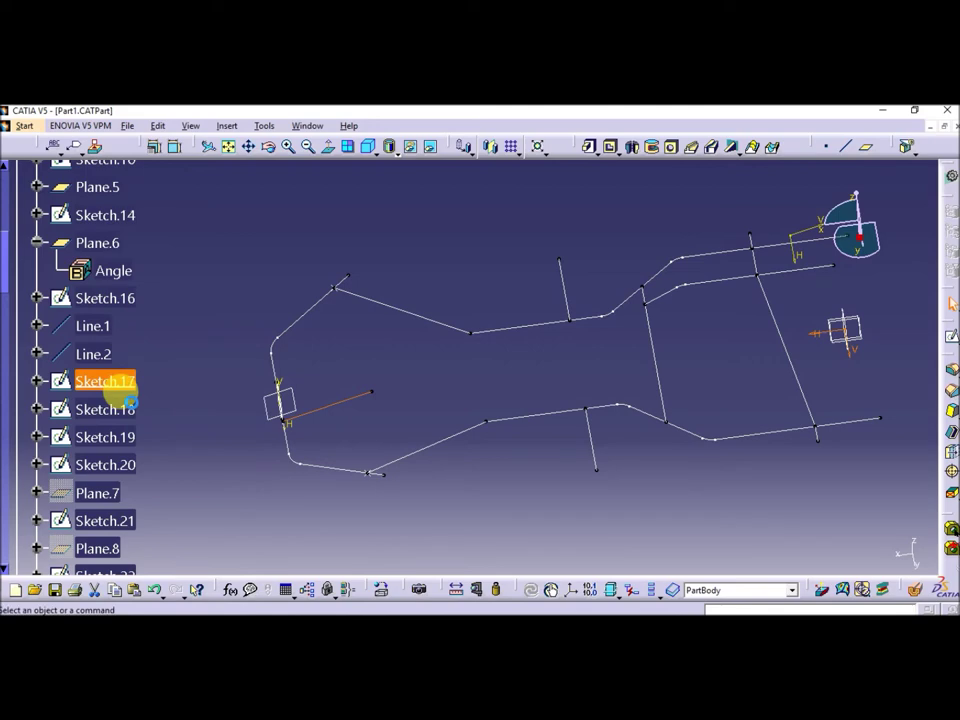
Inspect Sketch.17's slanted brace line dimensioned 240 and 60 in the sketcher
double_click(130, 399)
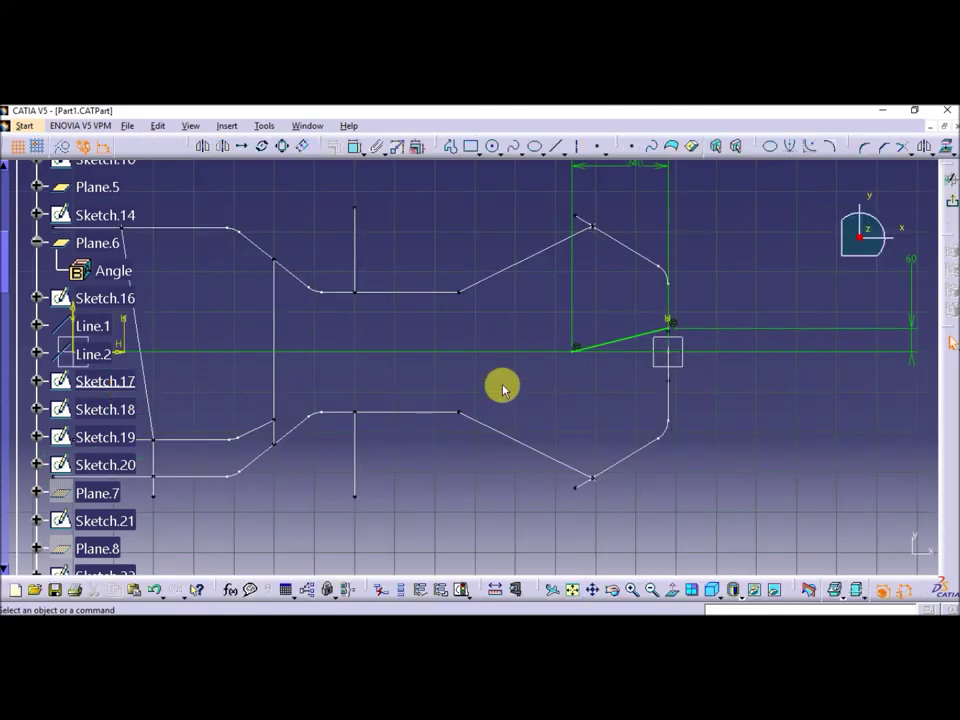
ctrl+middle_drag(463, 373, 485, 433)
mouse_move(391, 378)
middle_down()
mouse_move(574, 411)
mouse_move(580, 394)
mouse_move(572, 411)
mouse_move(681, 471)
middle_up()
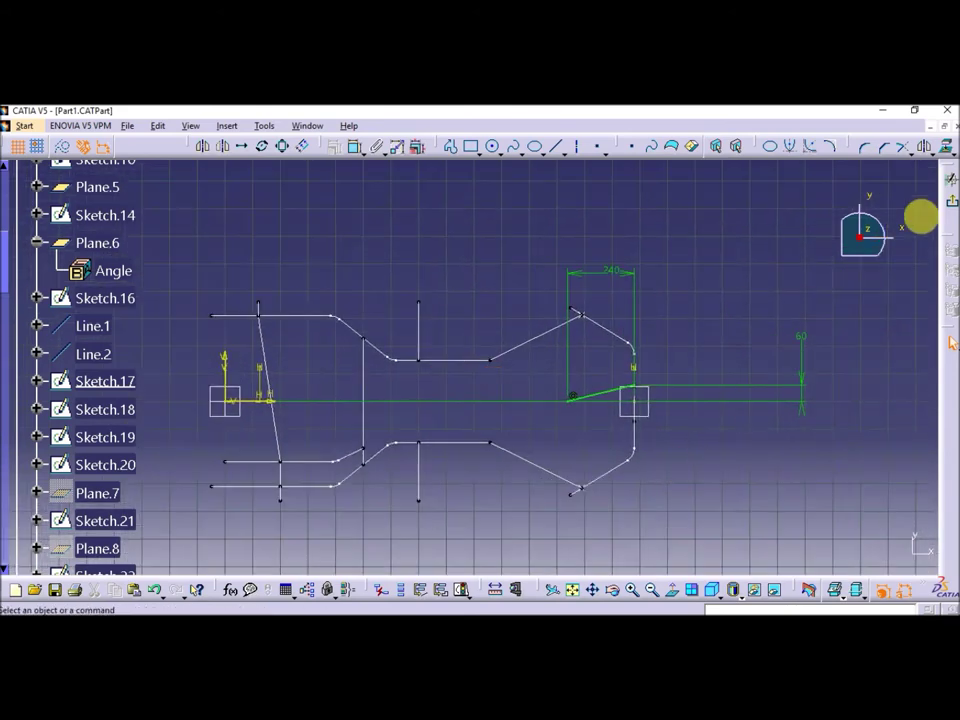
click(948, 207)
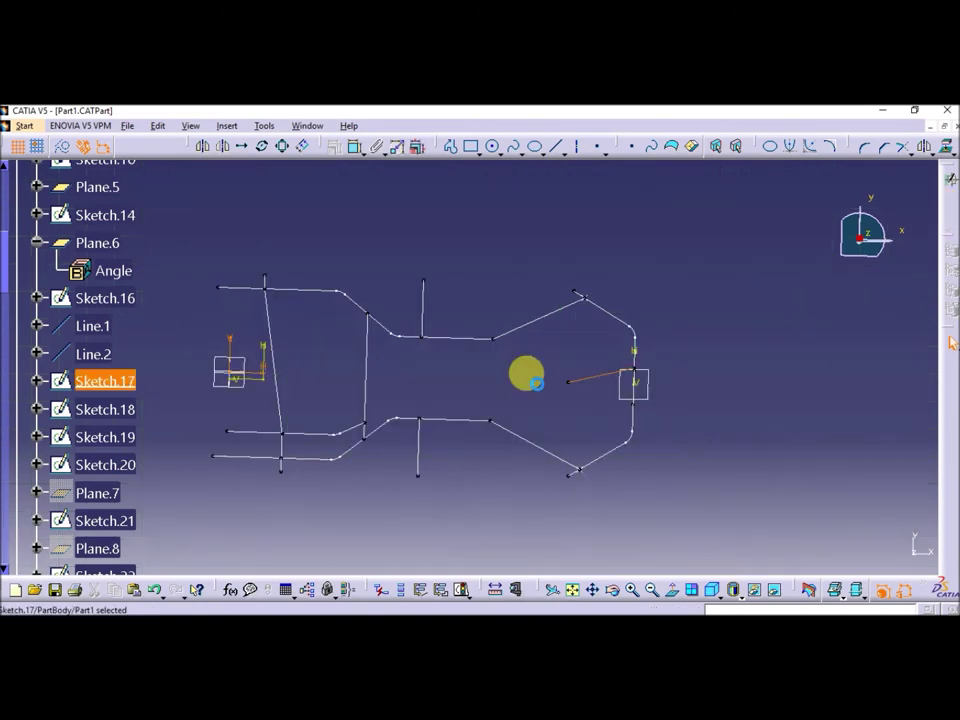
Make Sketch.18 the in-work object
double_click(118, 411)
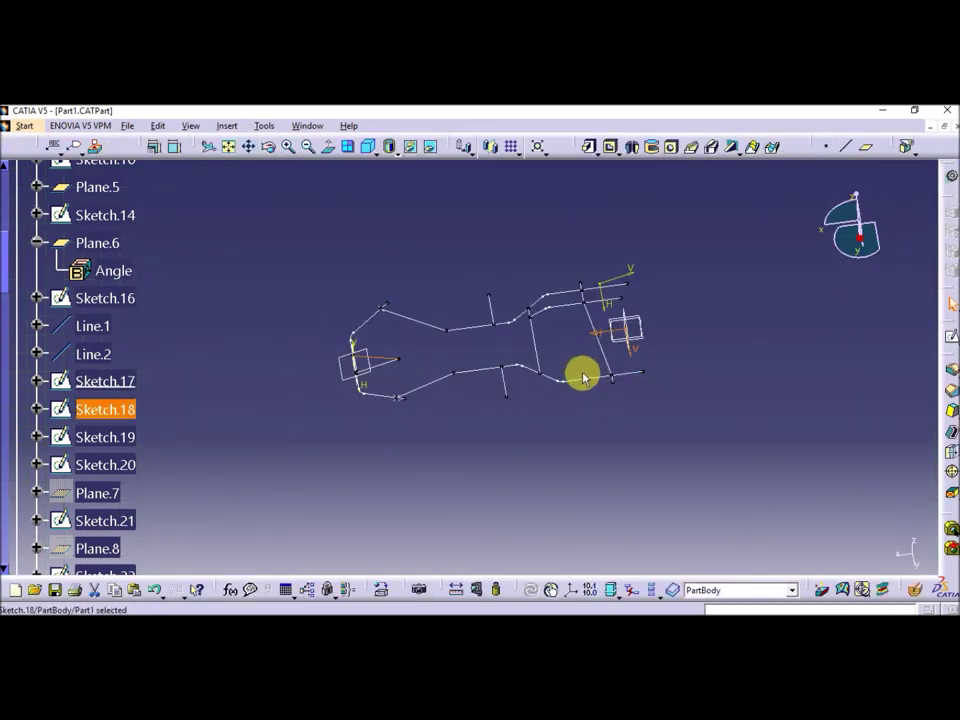
right_click(118, 409)
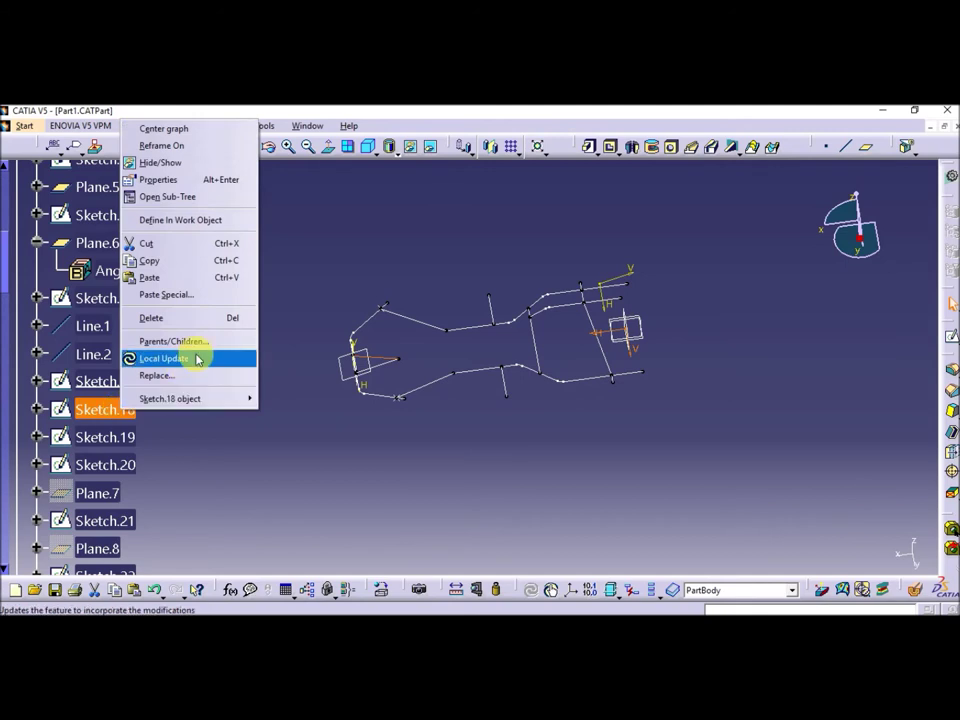
click(199, 220)
click(415, 488)
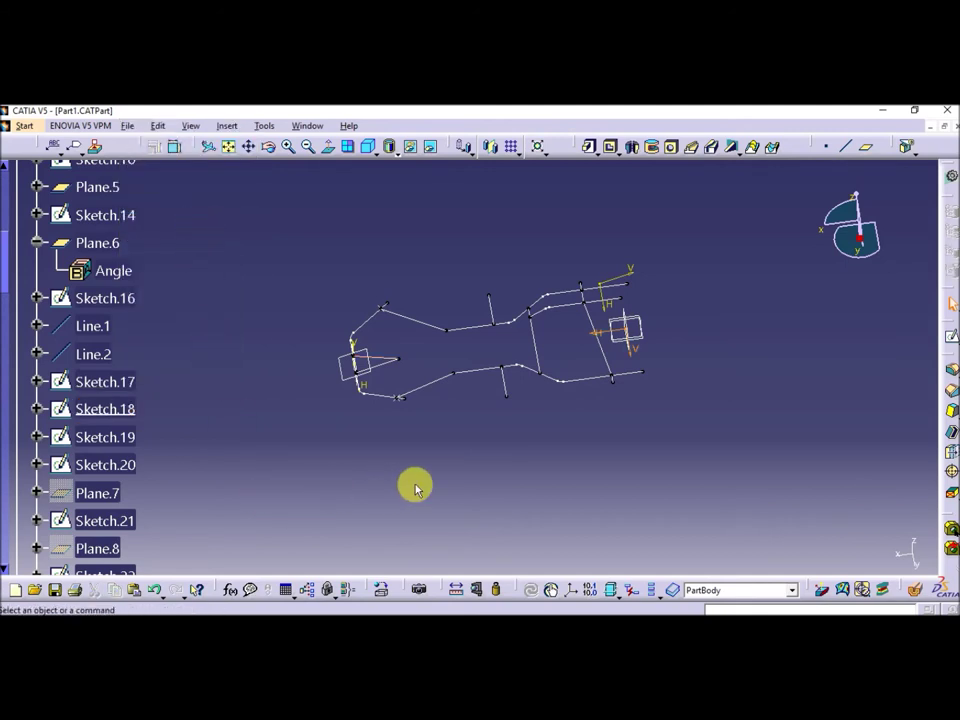
Make Sketch.19 the in-work object and open it for editing
right_click(120, 437)
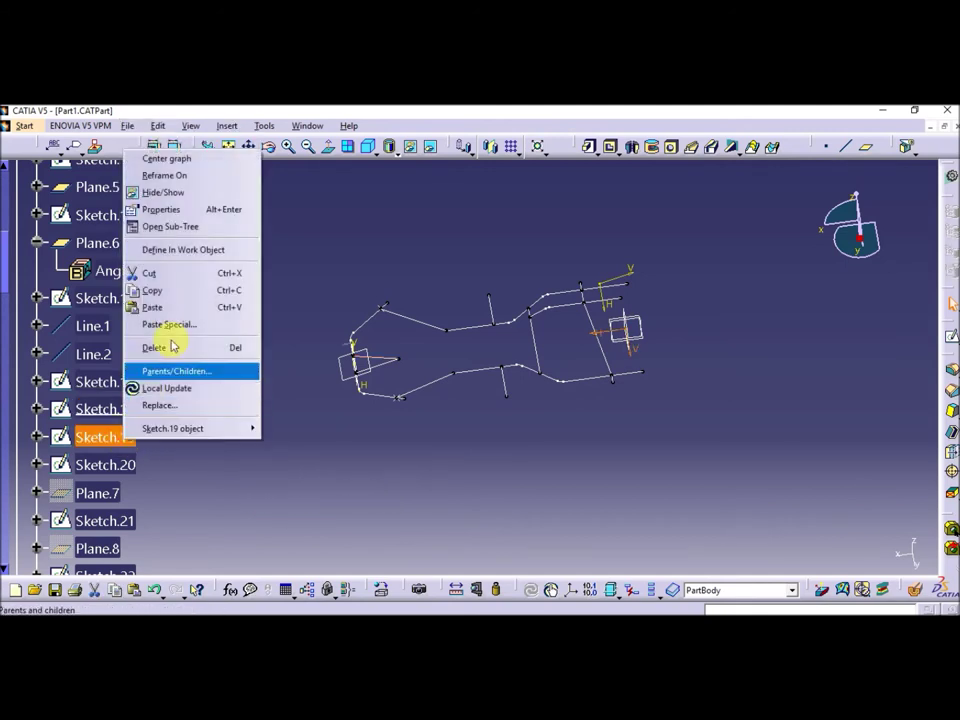
click(185, 250)
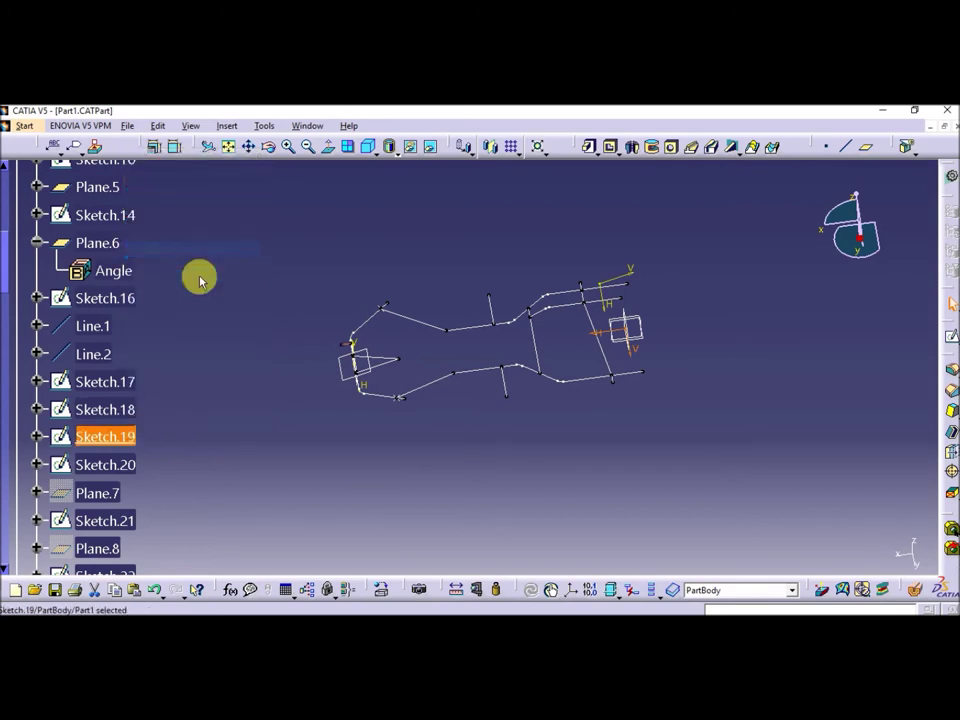
click(400, 471)
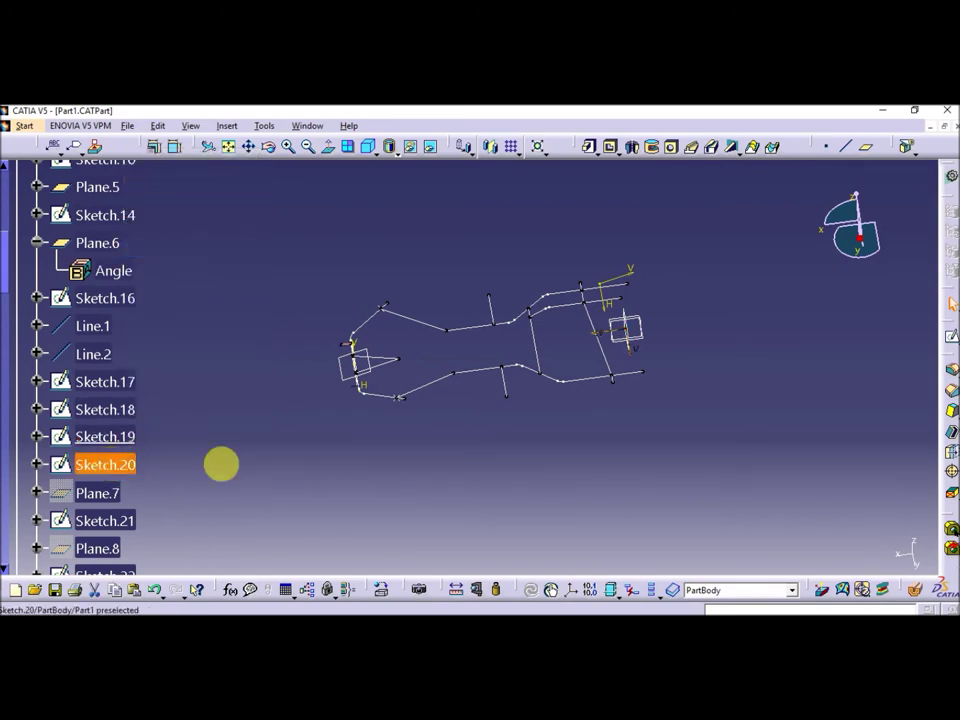
mouse_move(499, 465)
middle_down()
mouse_move(511, 420)
mouse_move(467, 476)
mouse_move(583, 488)
mouse_move(493, 495)
mouse_move(505, 483)
mouse_move(481, 479)
middle_up()
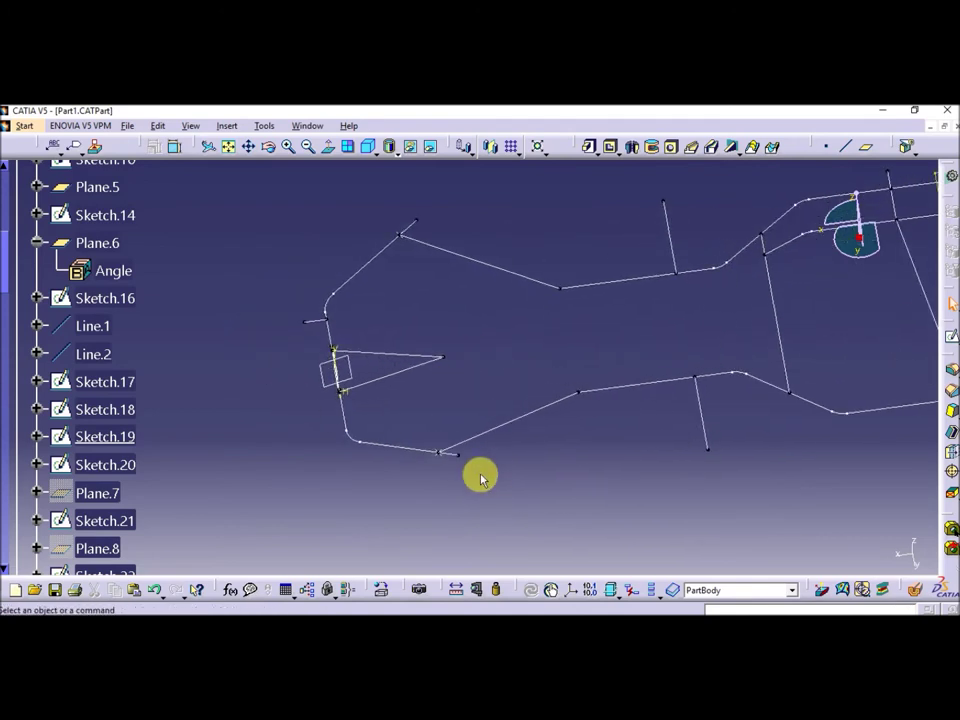
double_click(118, 446)
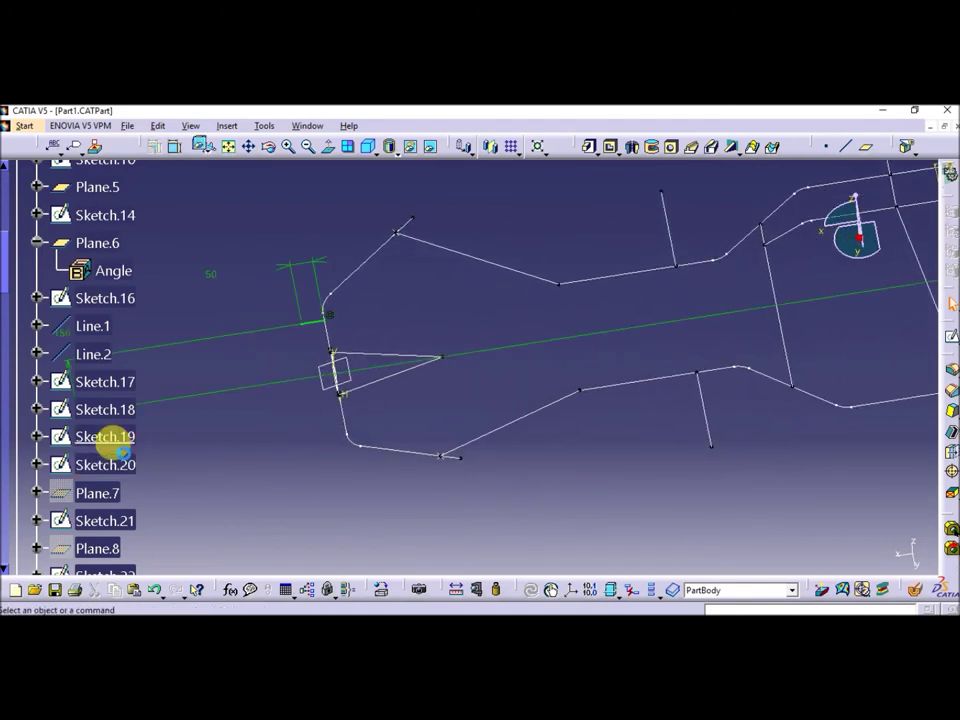
Leave Sketch.19 and make Sketch.20 the in-work object
middle_drag(456, 439, 454, 468)
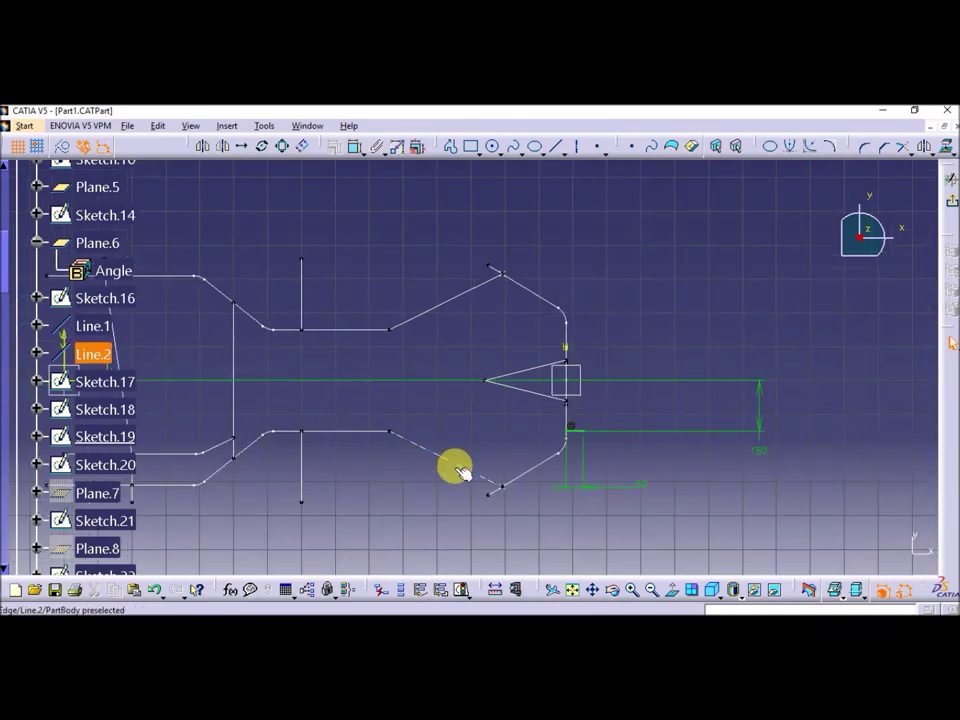
click(945, 203)
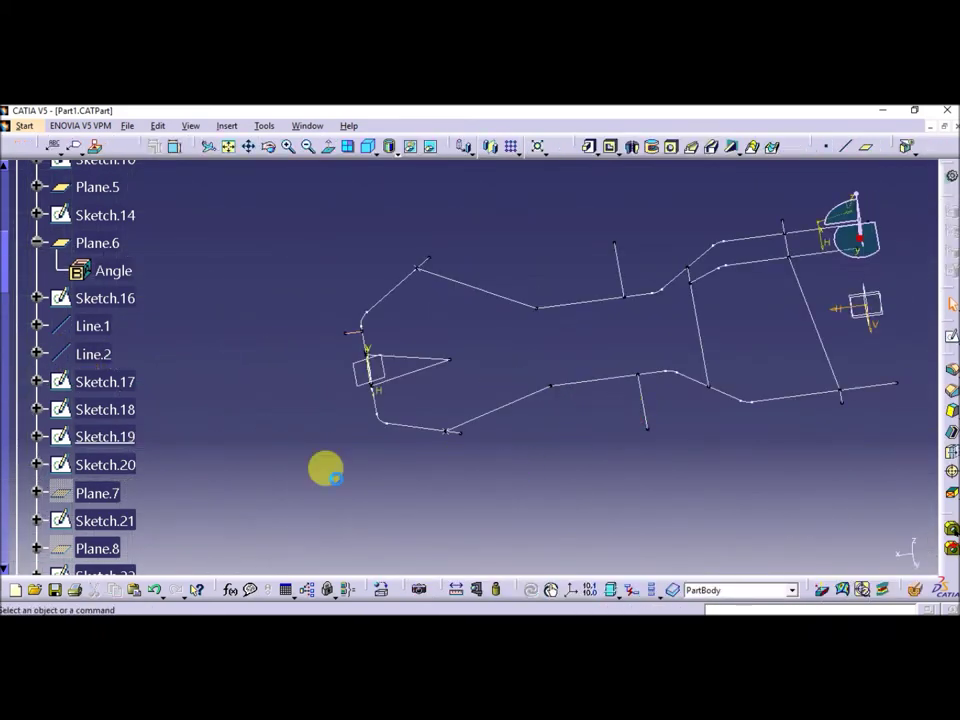
right_click(110, 466)
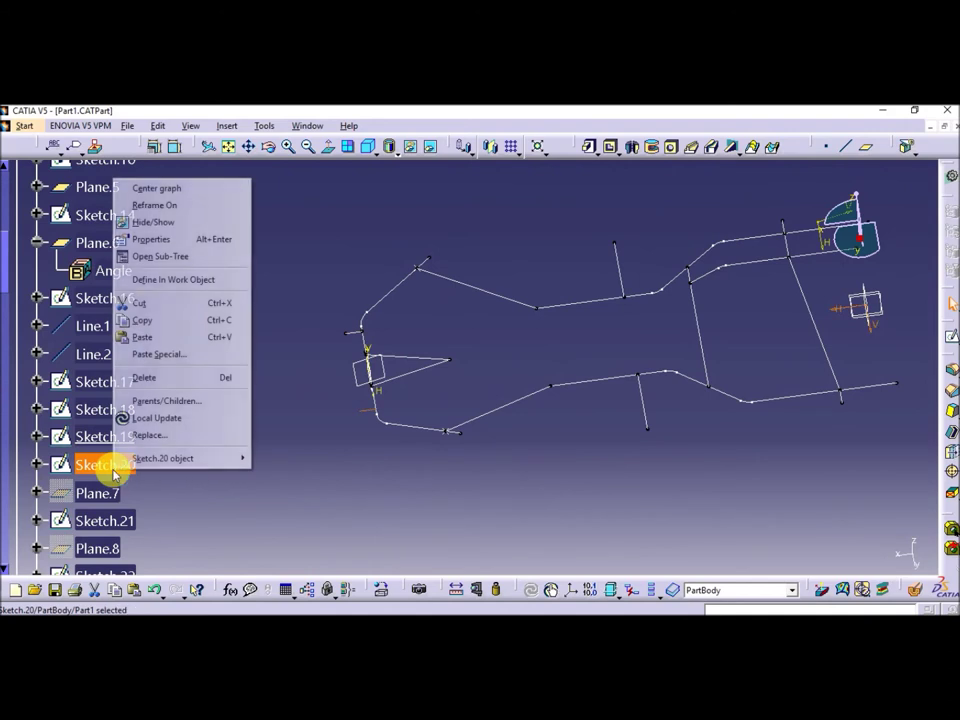
click(150, 280)
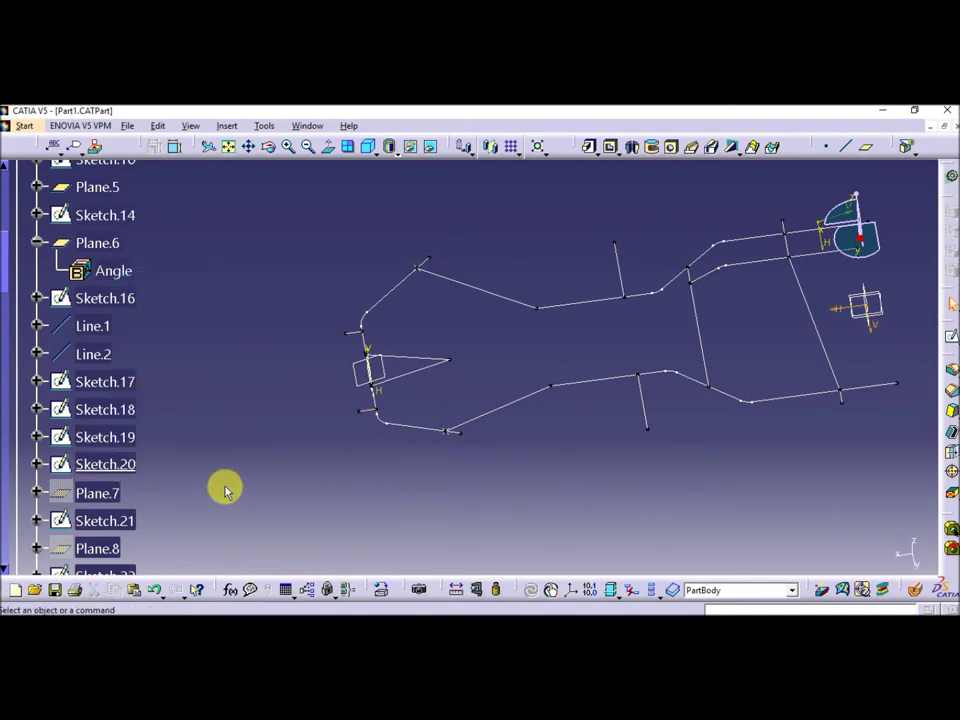
Show Plane.7, make it the in-work object, and leave its 50mm zx offset unchanged
right_click(120, 493)
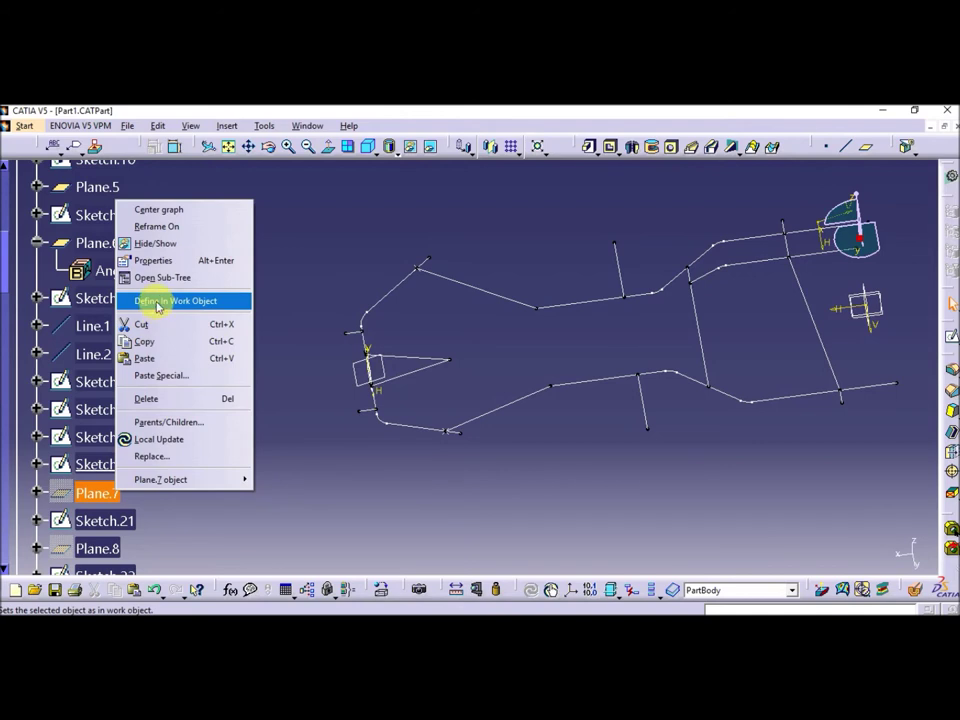
click(155, 243)
right_click(109, 495)
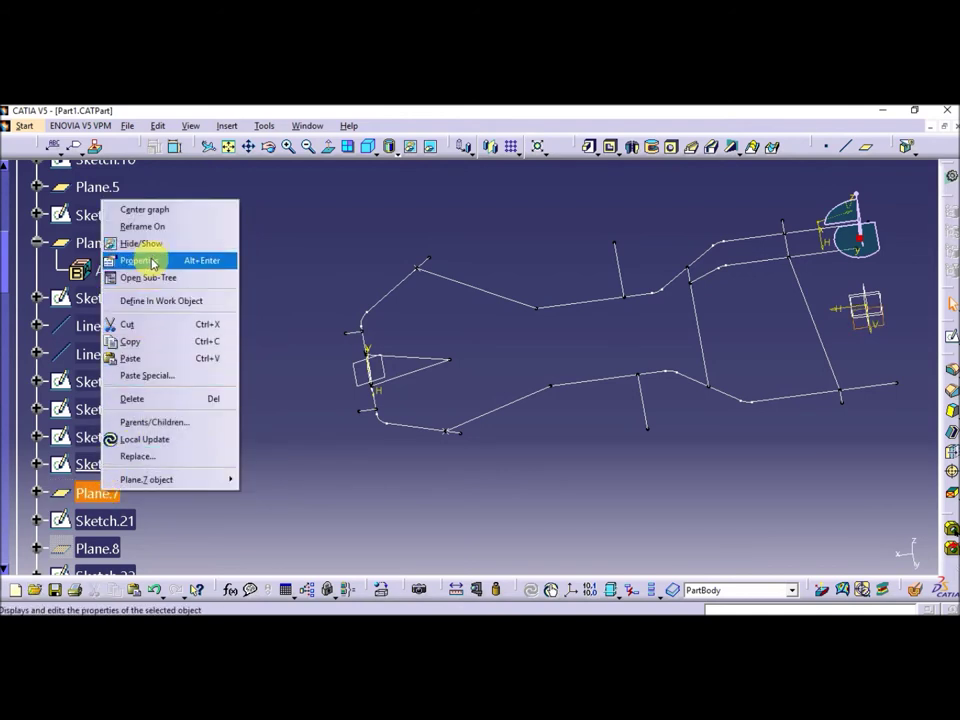
click(160, 302)
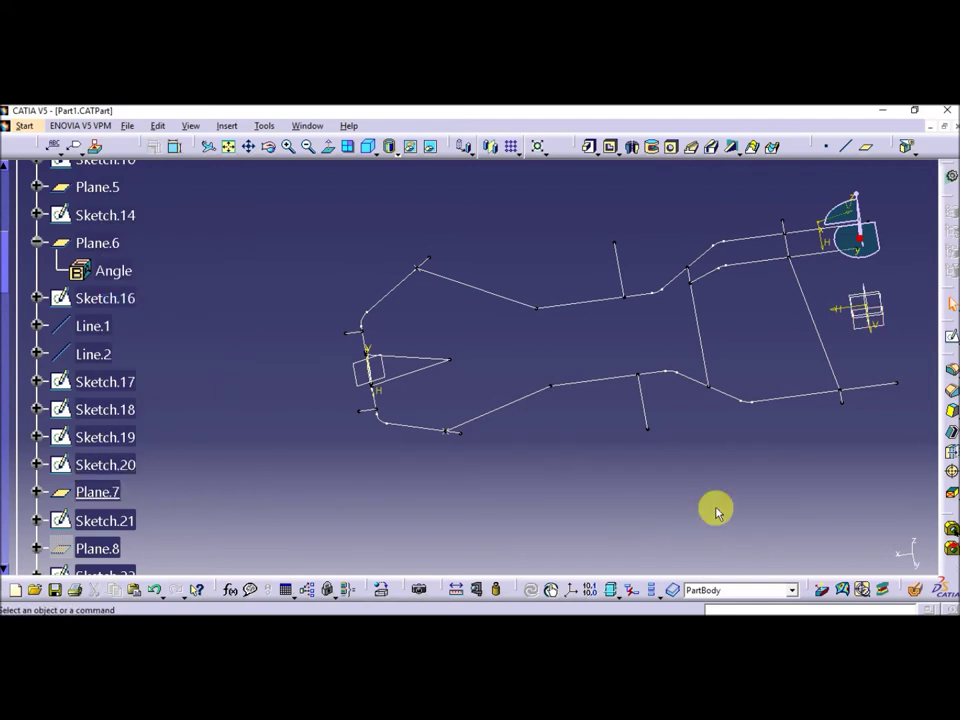
middle_drag(604, 501, 553, 501)
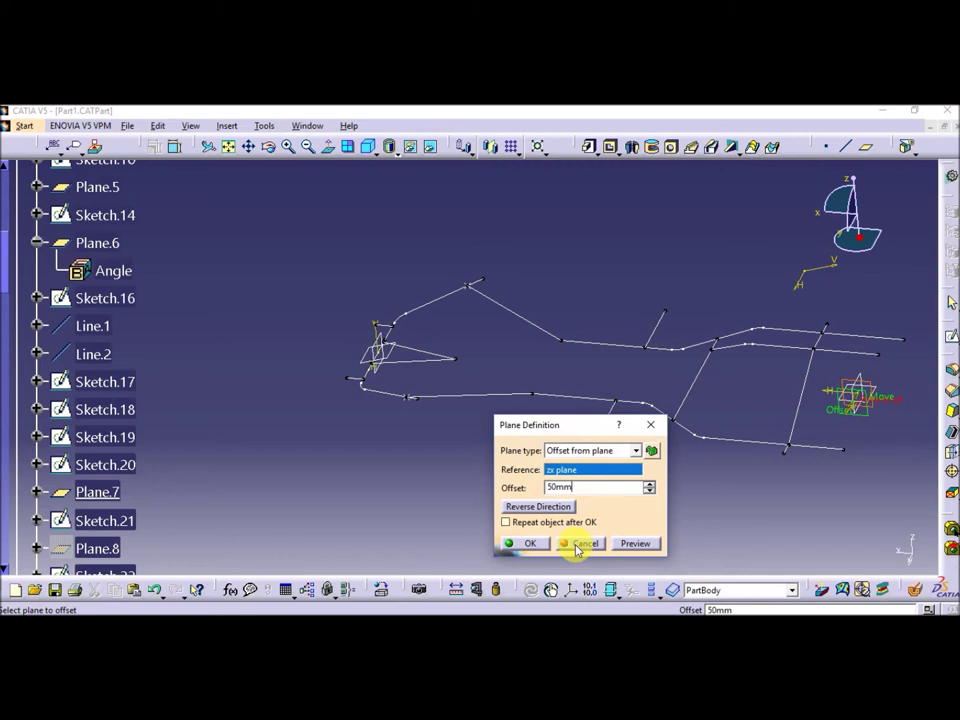
click(525, 543)
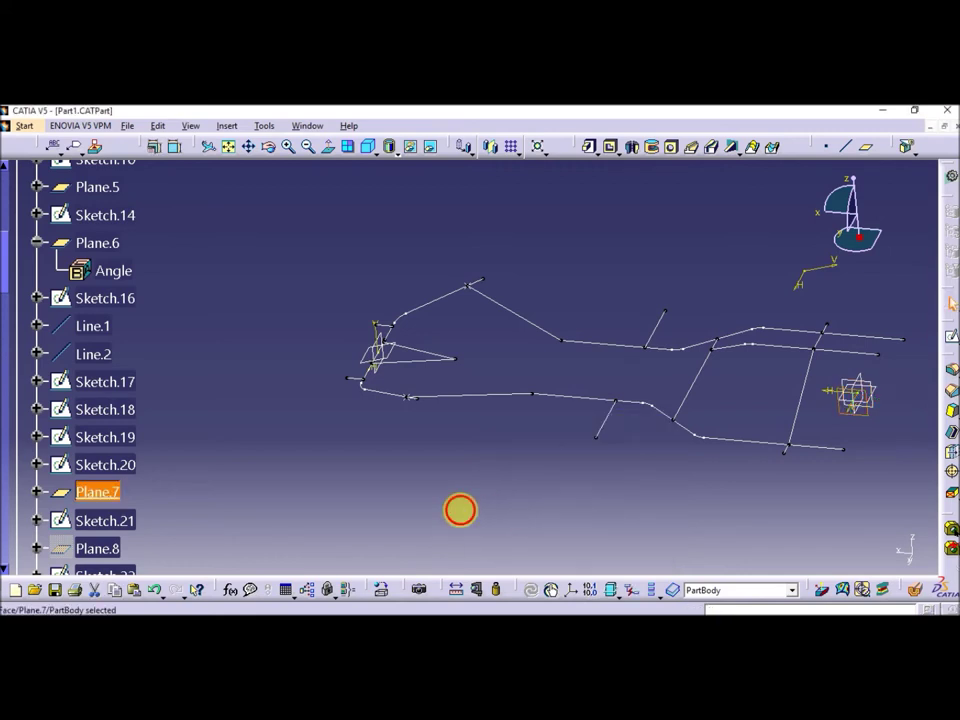
Make Sketch.21 the in-work object and inspect its 350 line at 135° with R50 bend
right_click(117, 521)
click(150, 326)
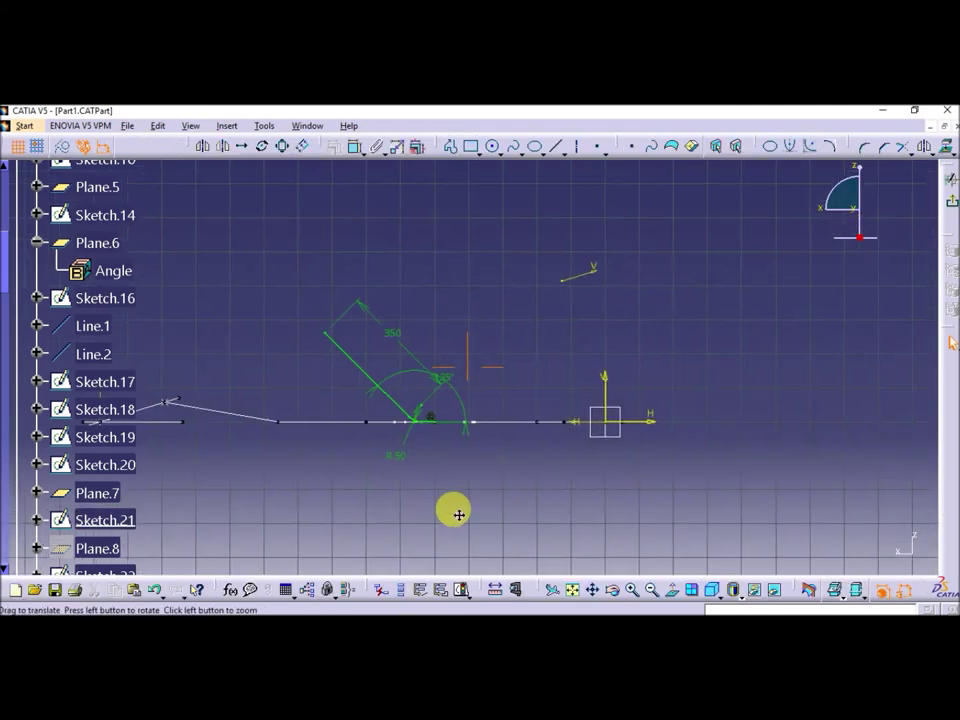
mouse_move(458, 515)
ctrl+middle_down()
mouse_move(456, 424)
mouse_move(567, 382)
mouse_move(585, 358)
ctrl+middle_up()
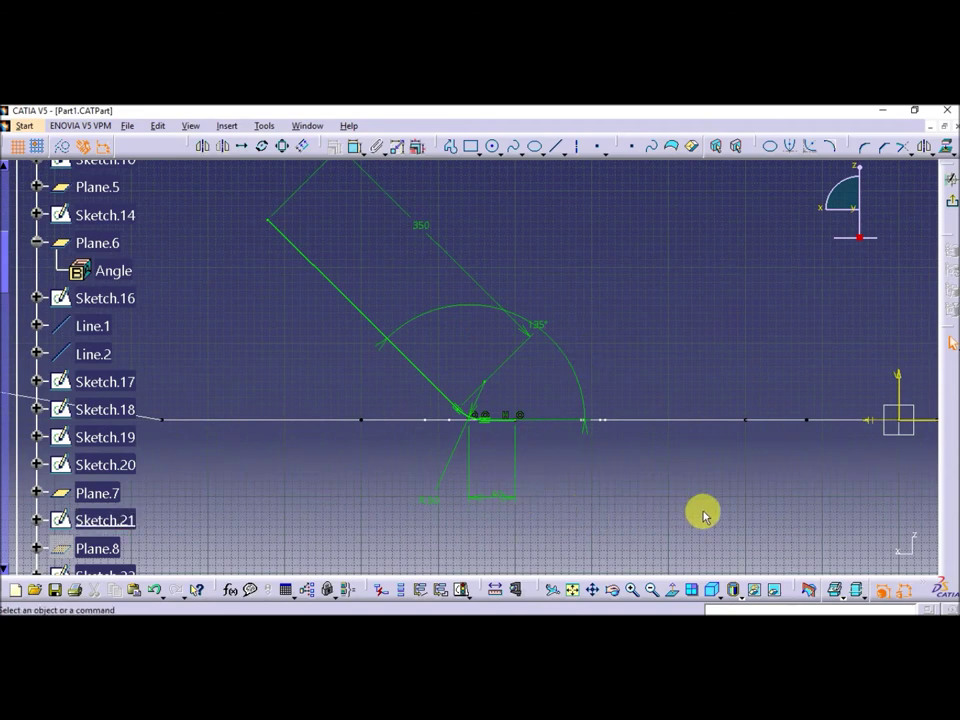
click(951, 180)
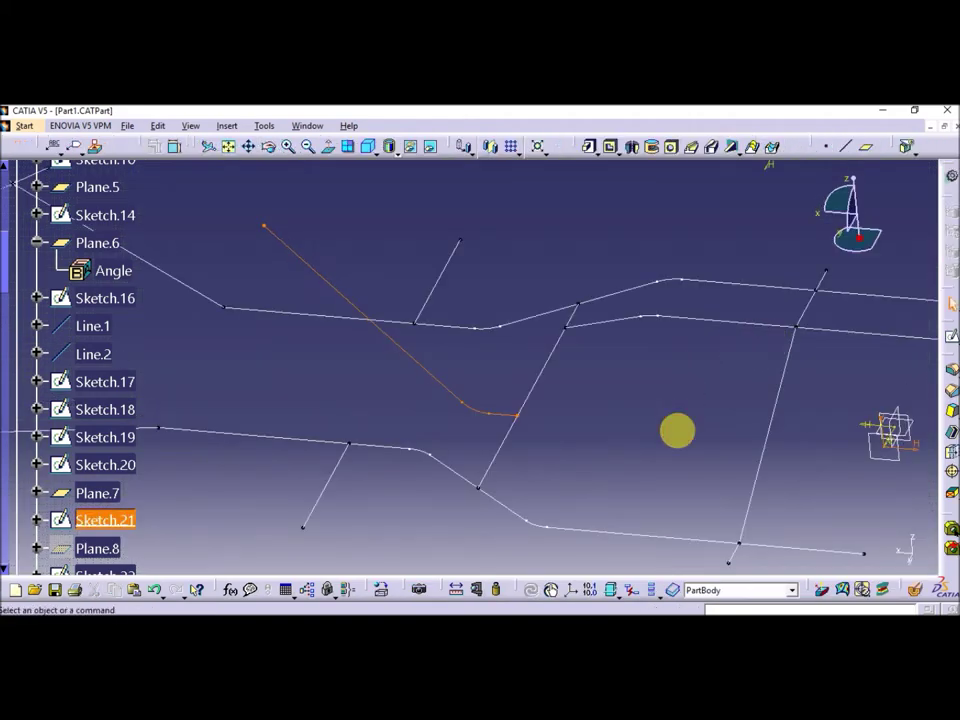
Show the hidden Plane.8 in the model
scroll(198, 482, down, 1)
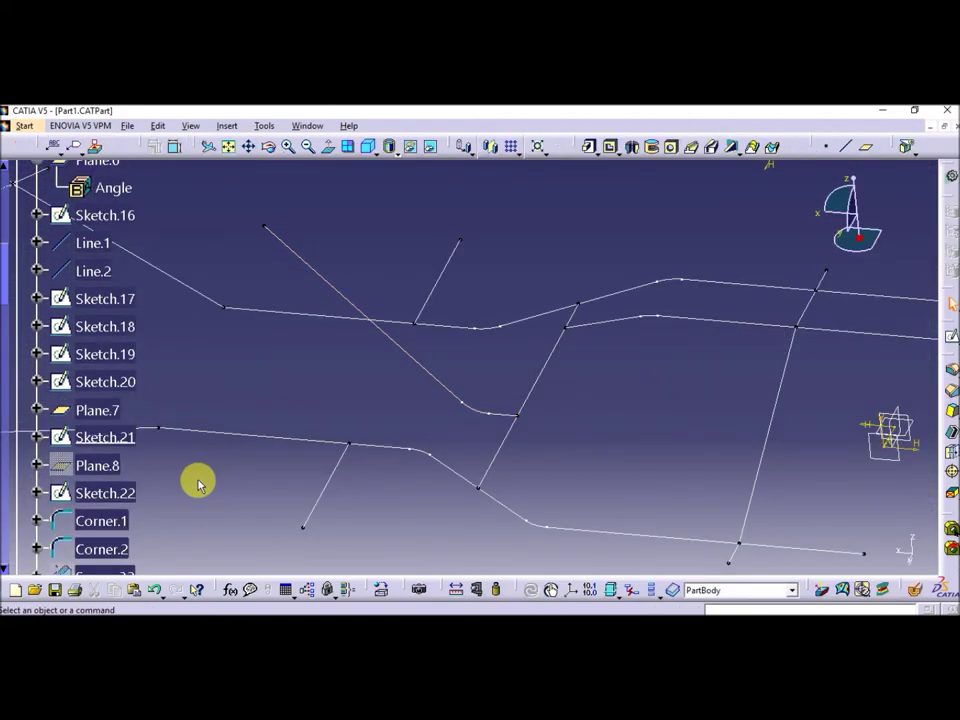
right_click(117, 470)
click(180, 214)
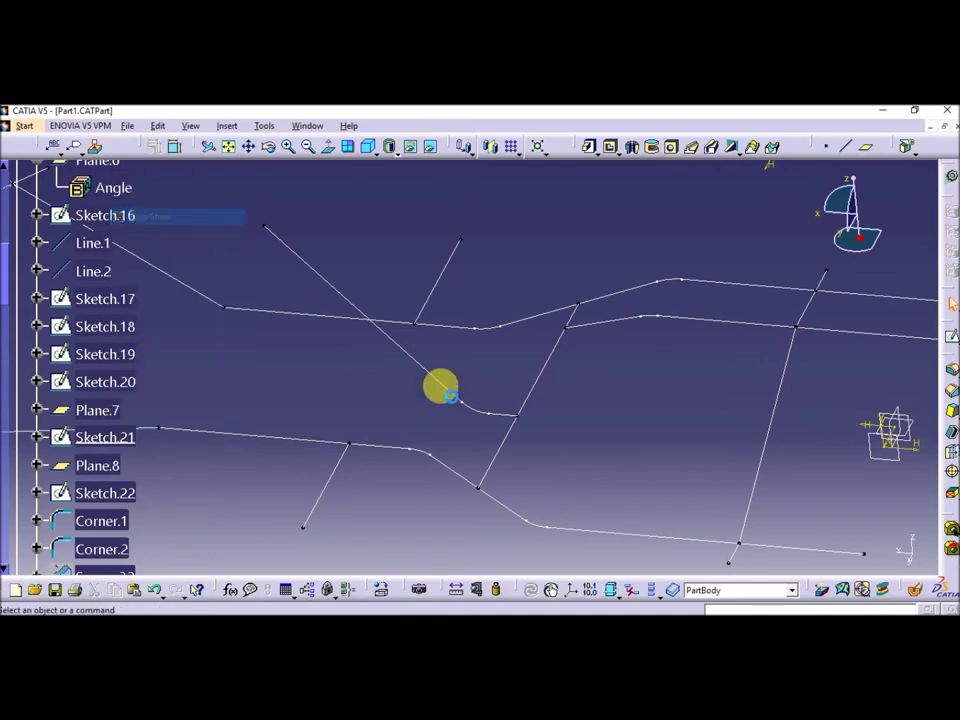
middle_drag(543, 434, 460, 424)
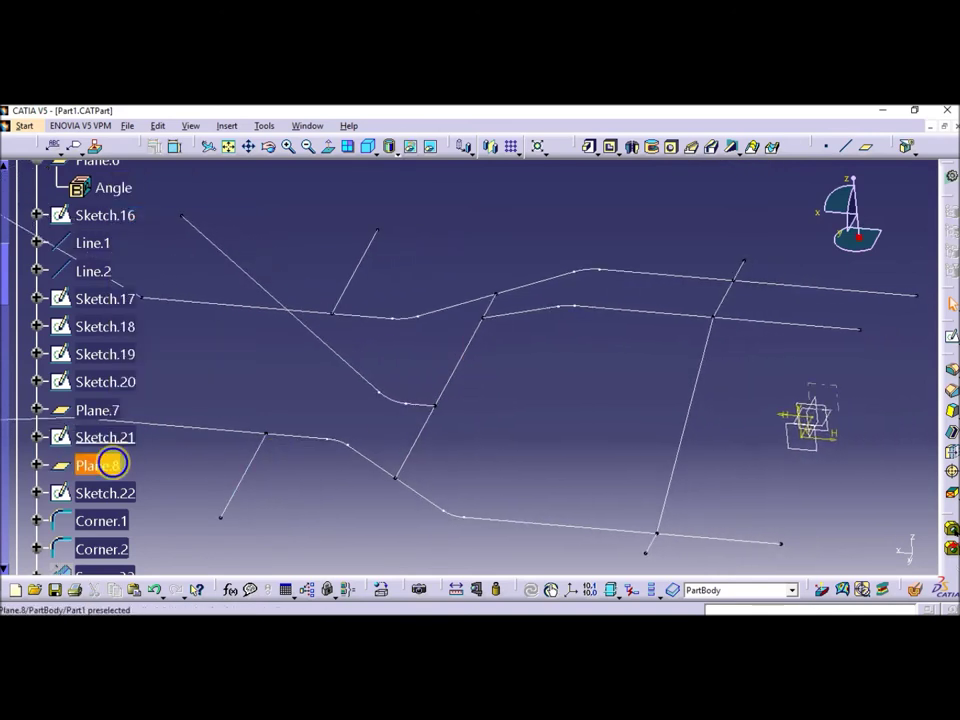
Make Plane.8 in-work, keeping its 50mm zx offset, then make Sketch.22 in-work
right_click(107, 465)
click(155, 272)
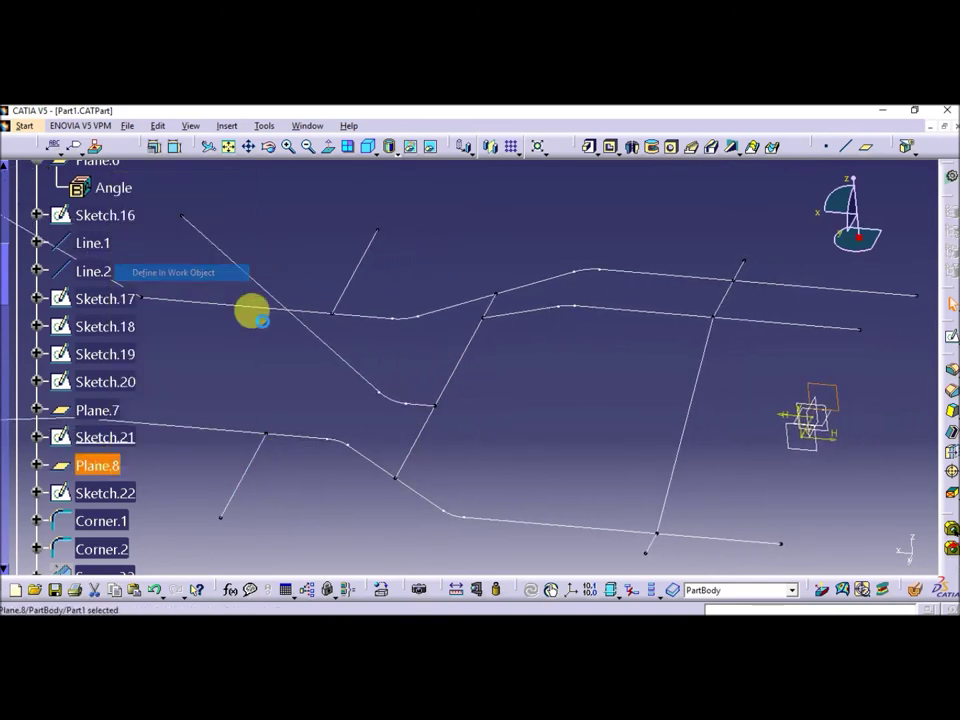
double_click(836, 410)
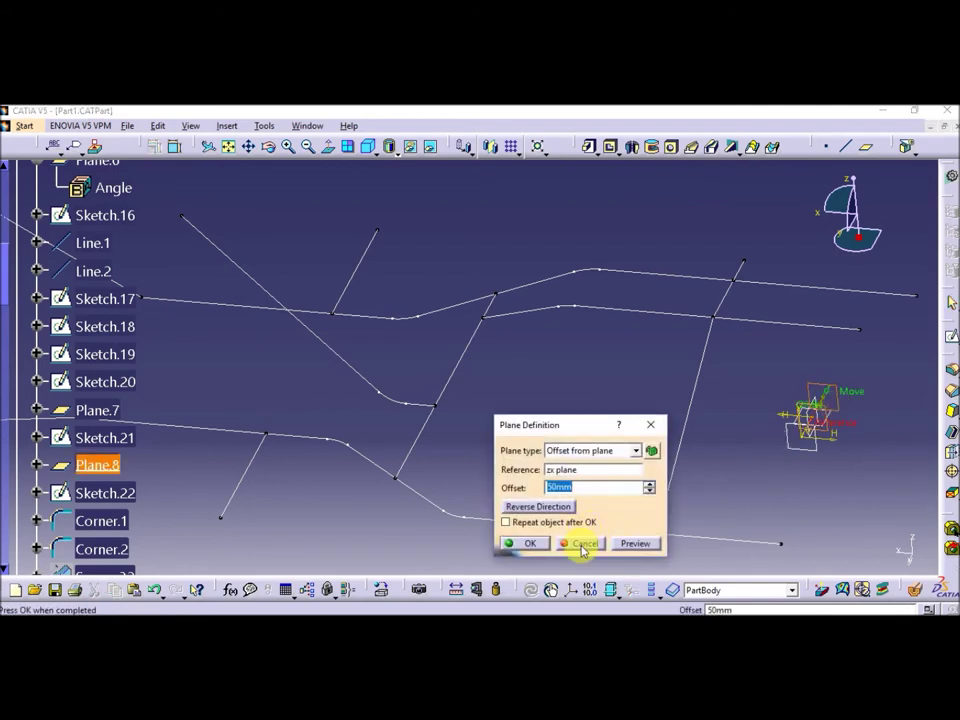
click(585, 545)
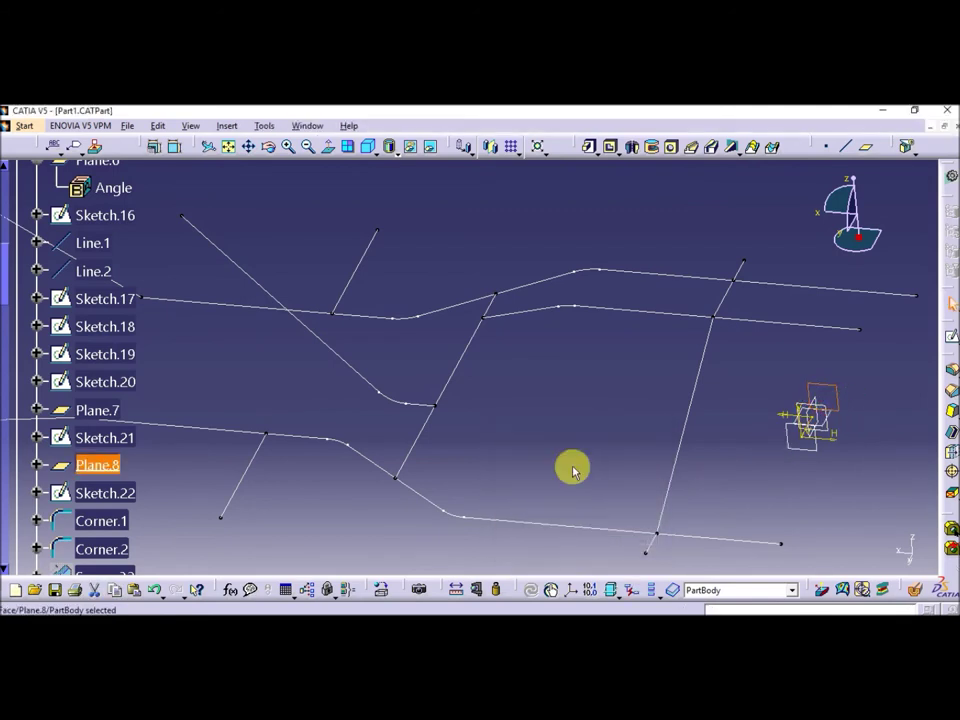
right_click(128, 500)
click(175, 306)
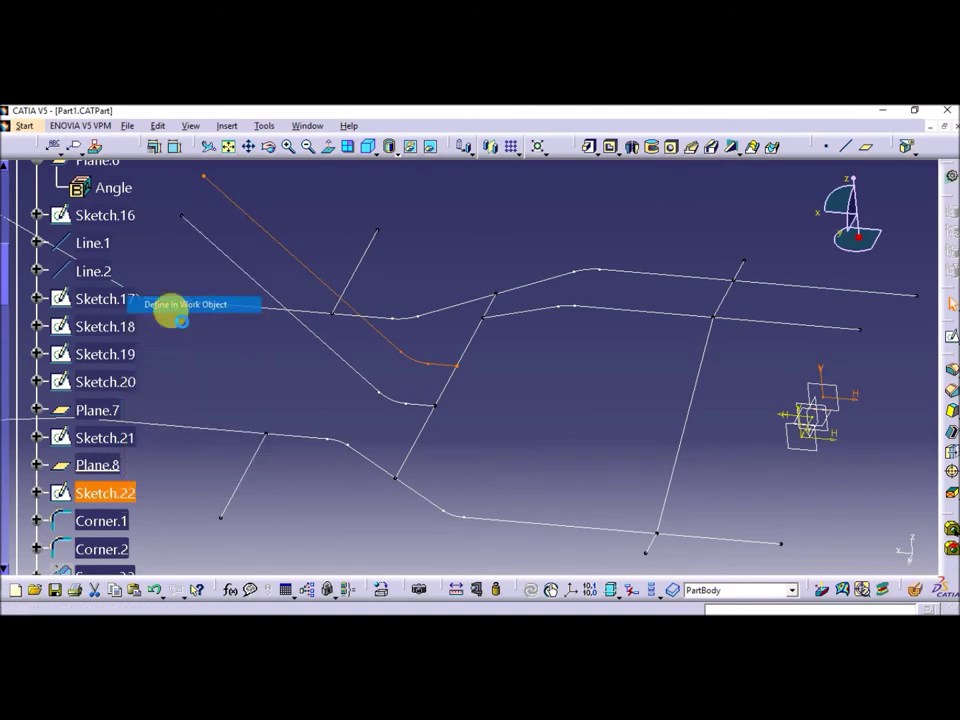
double_click(418, 368)
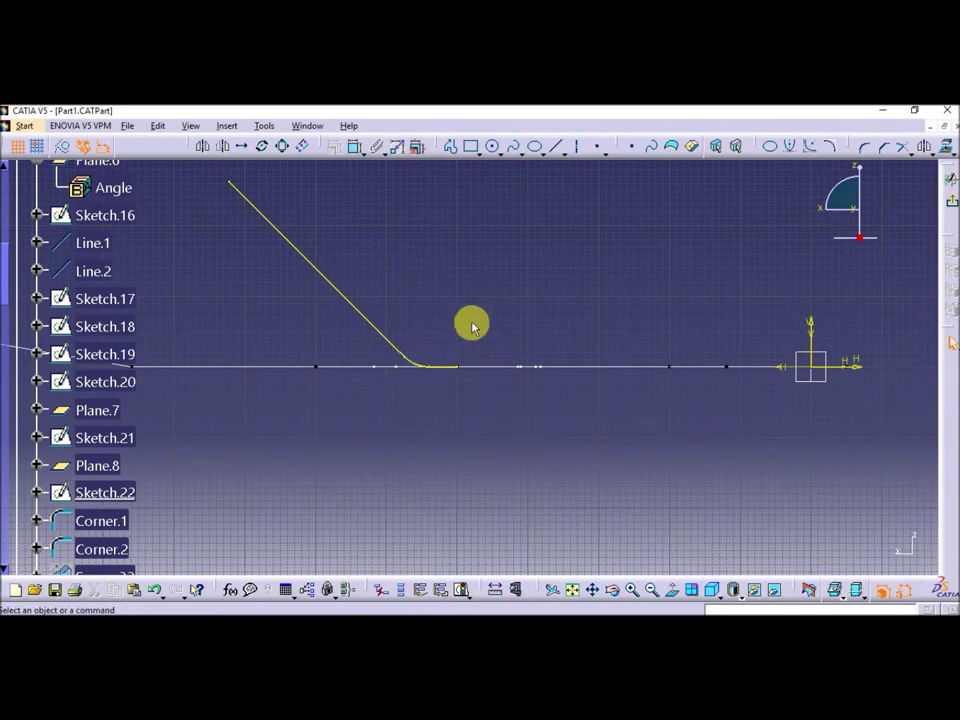
middle_drag(469, 324, 546, 414)
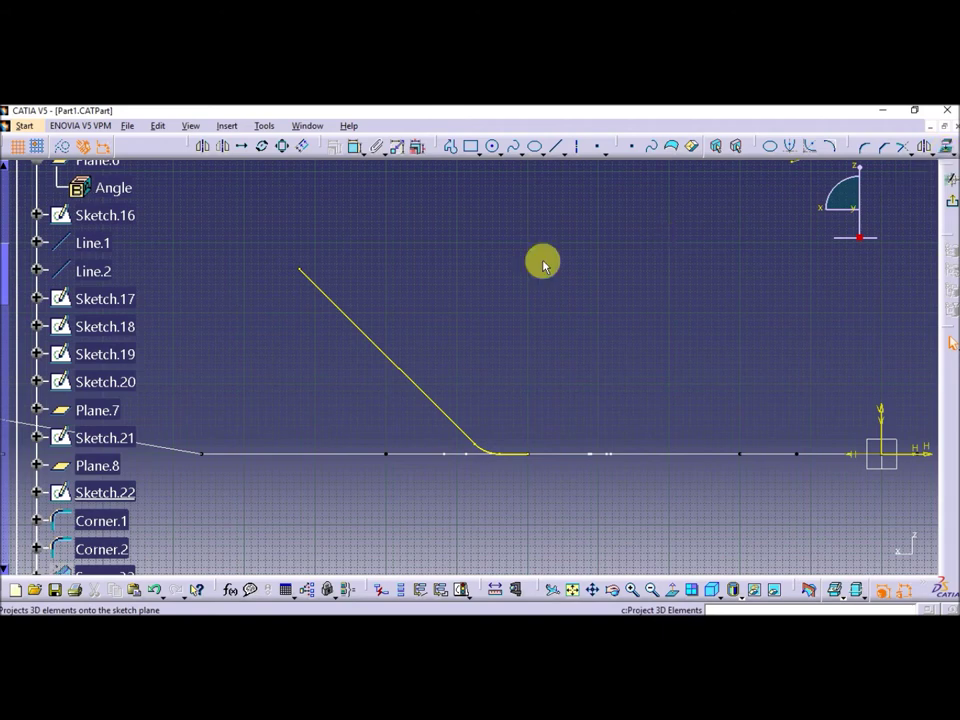
drag(279, 260, 559, 480)
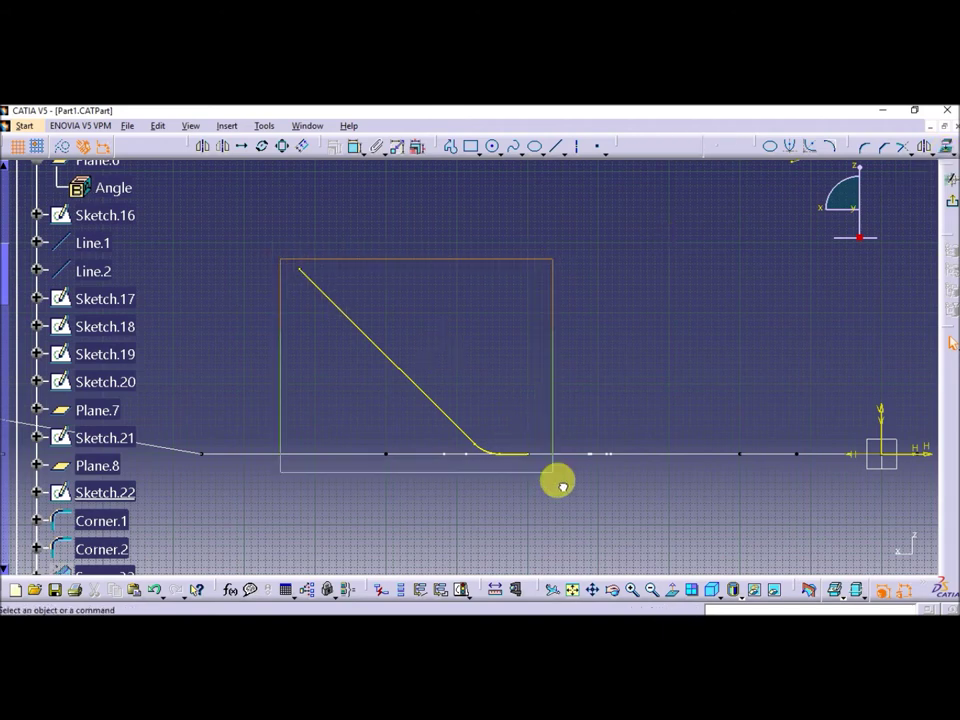
click(548, 397)
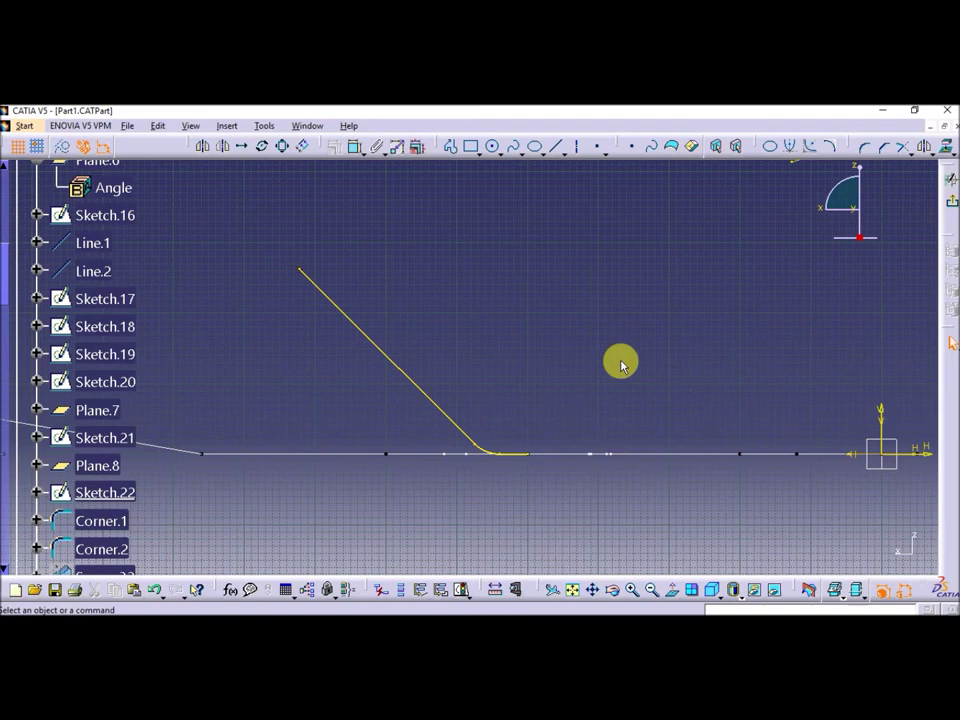
click(952, 207)
click(683, 497)
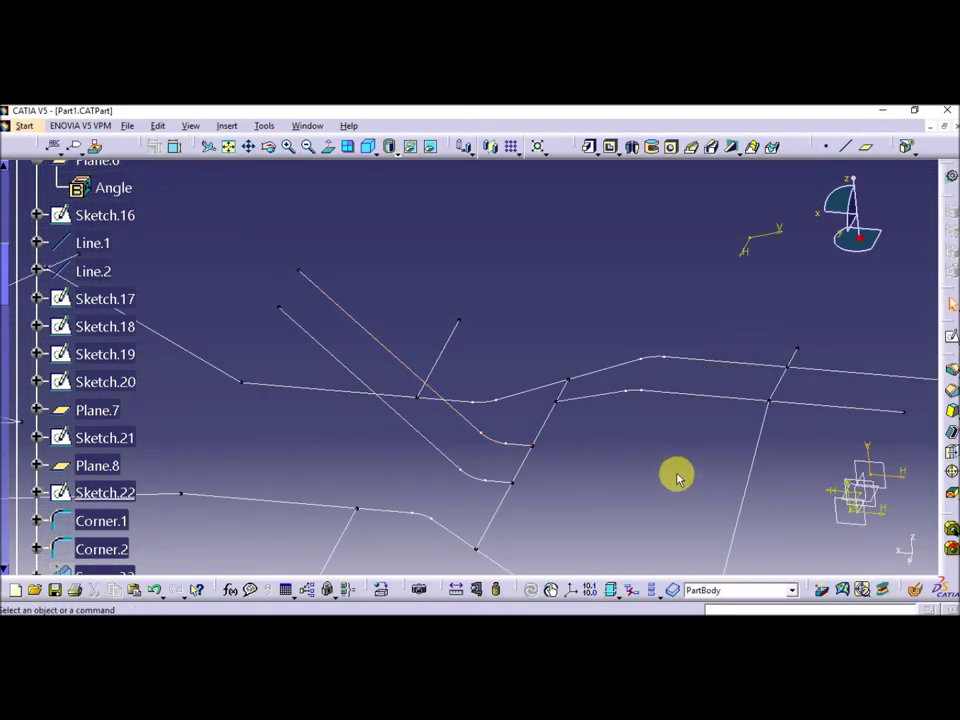
mouse_move(687, 484)
middle_down()
mouse_move(658, 529)
mouse_move(510, 520)
middle_up()
scroll(207, 517, down, 1)
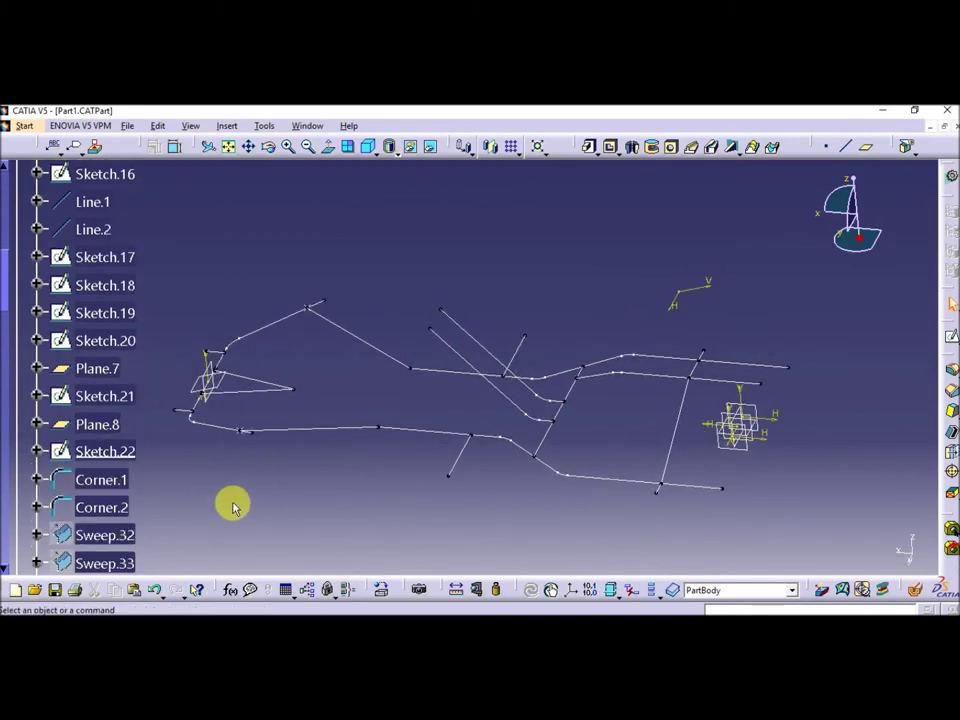
Define Corner.1 as the in-work object, then rotate and pan the frame view
click(92, 480)
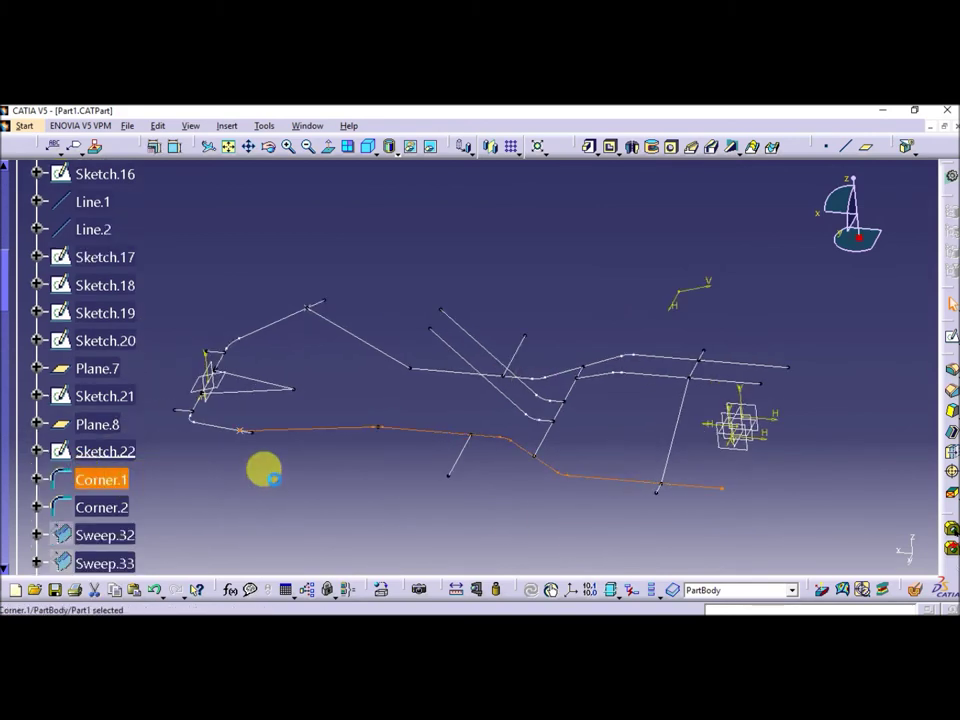
right_click(92, 480)
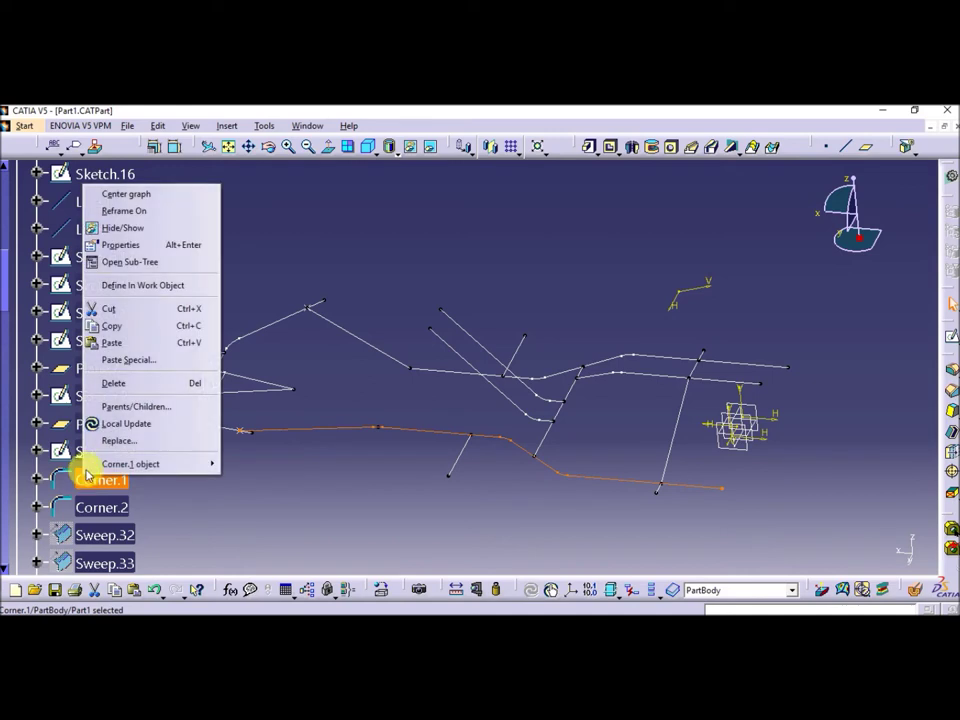
click(115, 285)
click(386, 484)
mouse_move(386, 463)
middle_down()
mouse_move(395, 420)
mouse_move(396, 484)
mouse_move(478, 470)
mouse_move(476, 379)
middle_up()
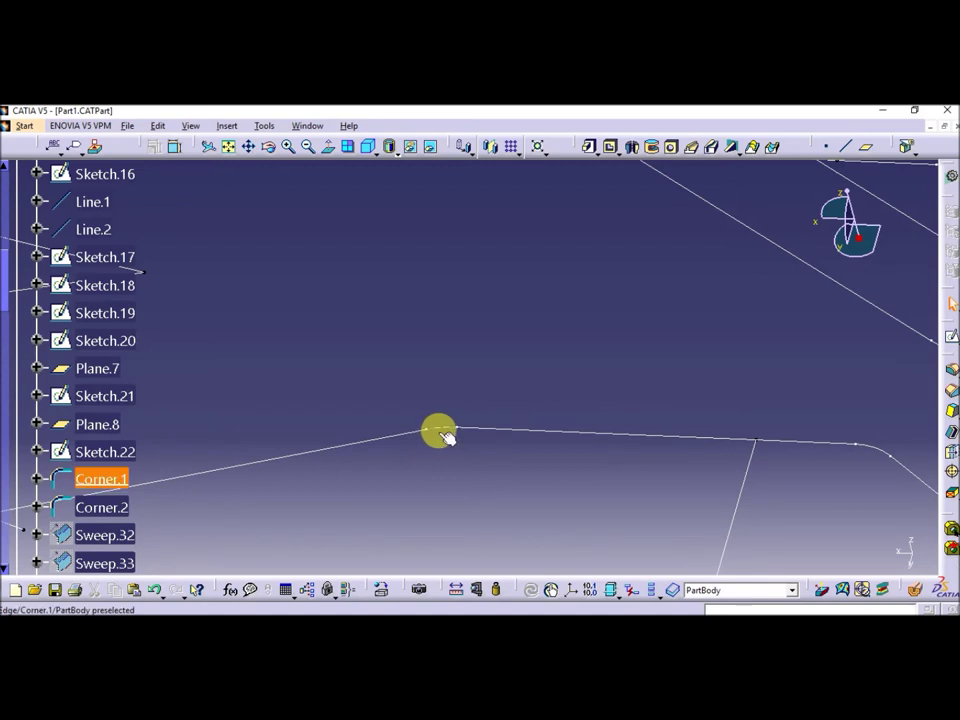
middle_drag(494, 397, 496, 580)
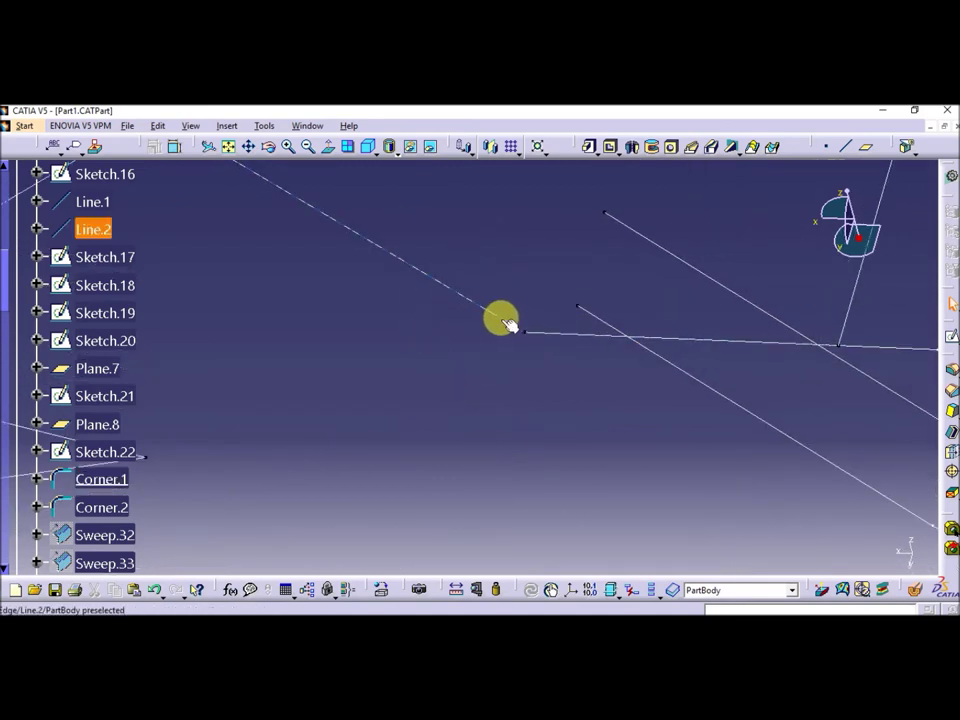
Define Corner.2 as the in-work object and zoom out to the whole frame
right_click(117, 518)
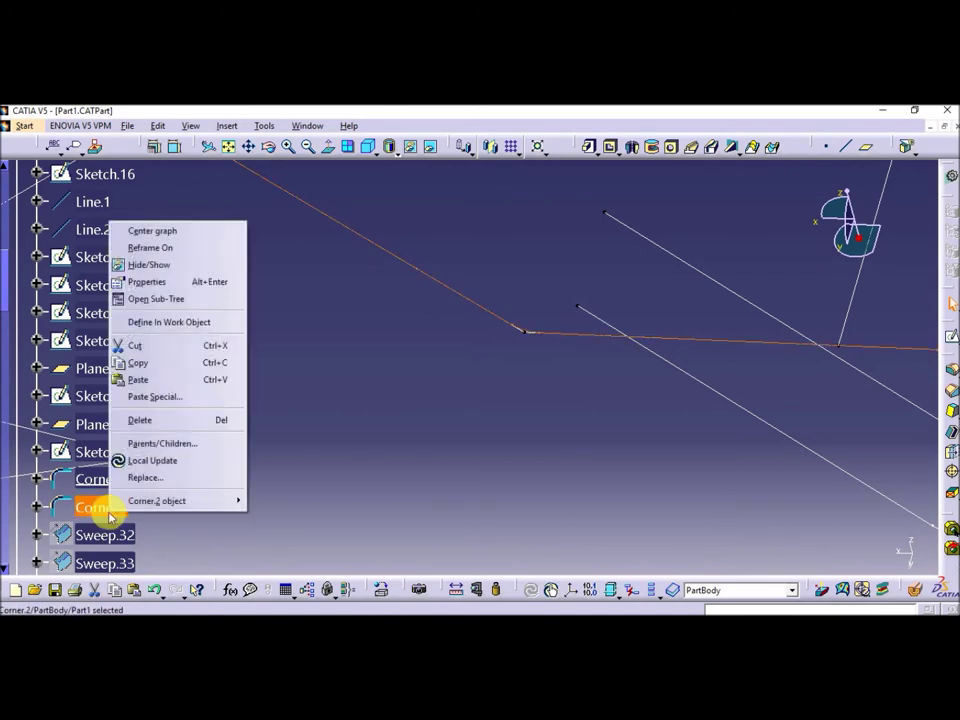
click(165, 327)
click(482, 334)
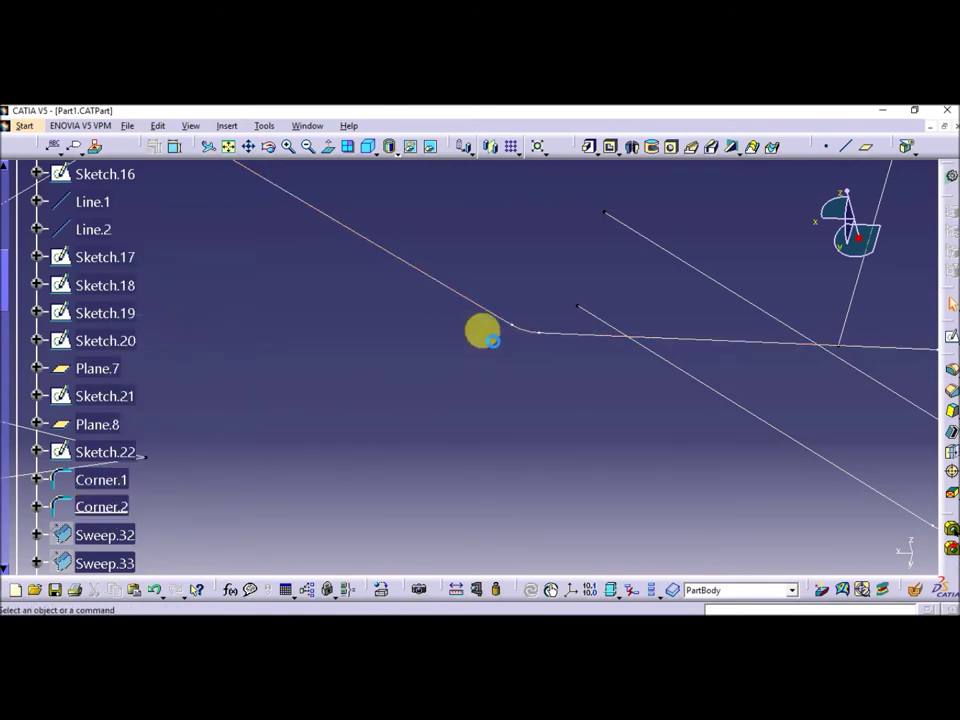
middle_drag(490, 370, 487, 476)
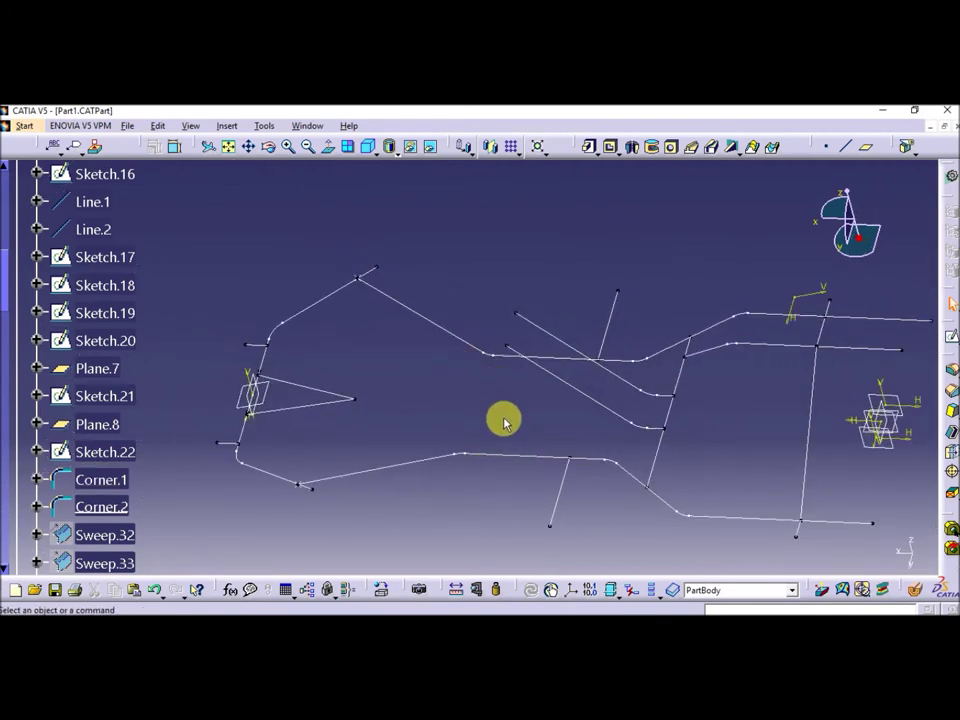
click(26, 133)
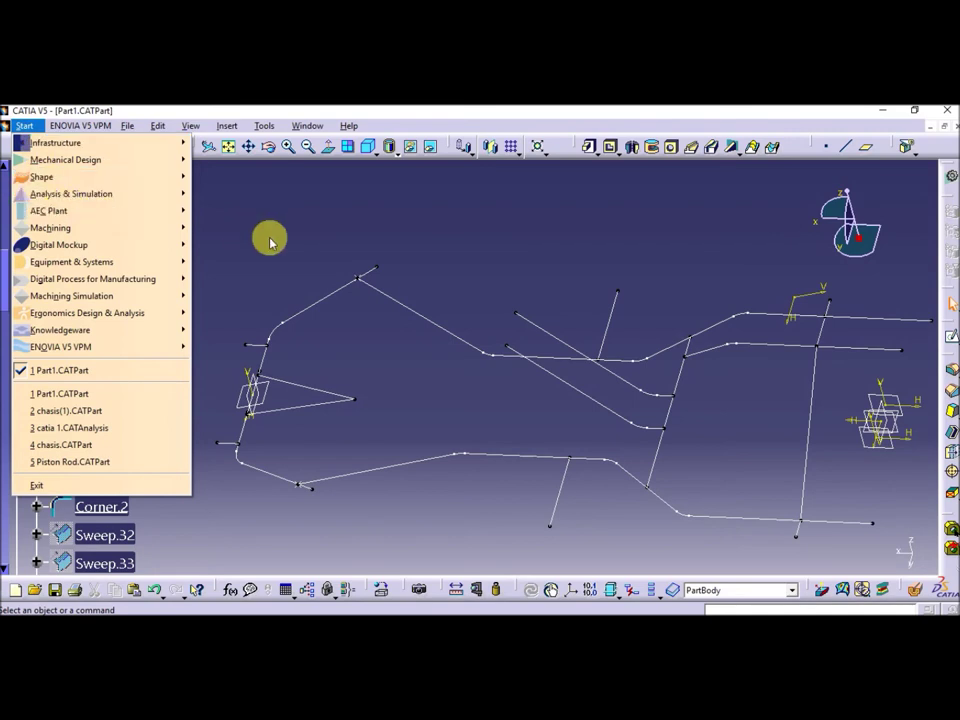
Define Sketch.22 as the in-work object
click(240, 318)
right_click(130, 453)
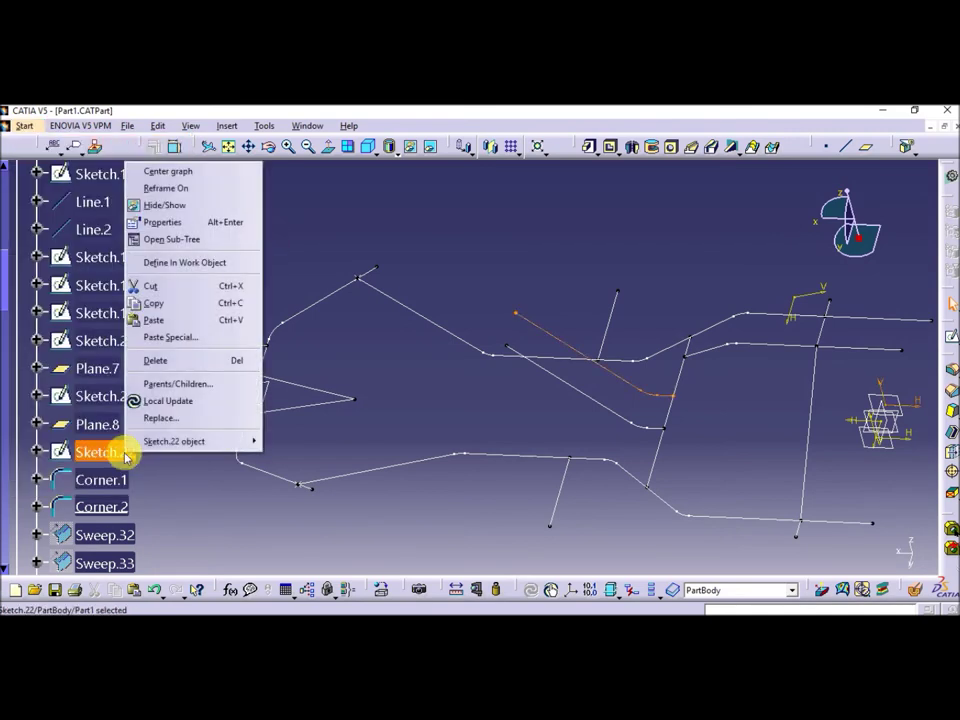
click(172, 263)
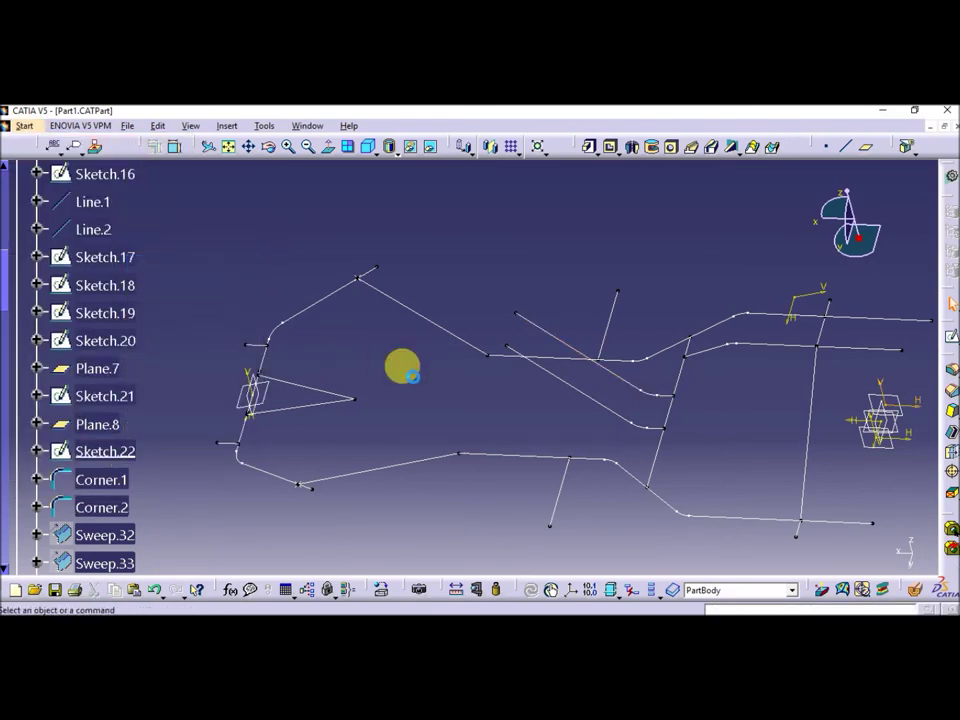
Switch to the Generative Shape Design workbench and recentre the view on the frame
click(18, 128)
mouse_move(42, 176)
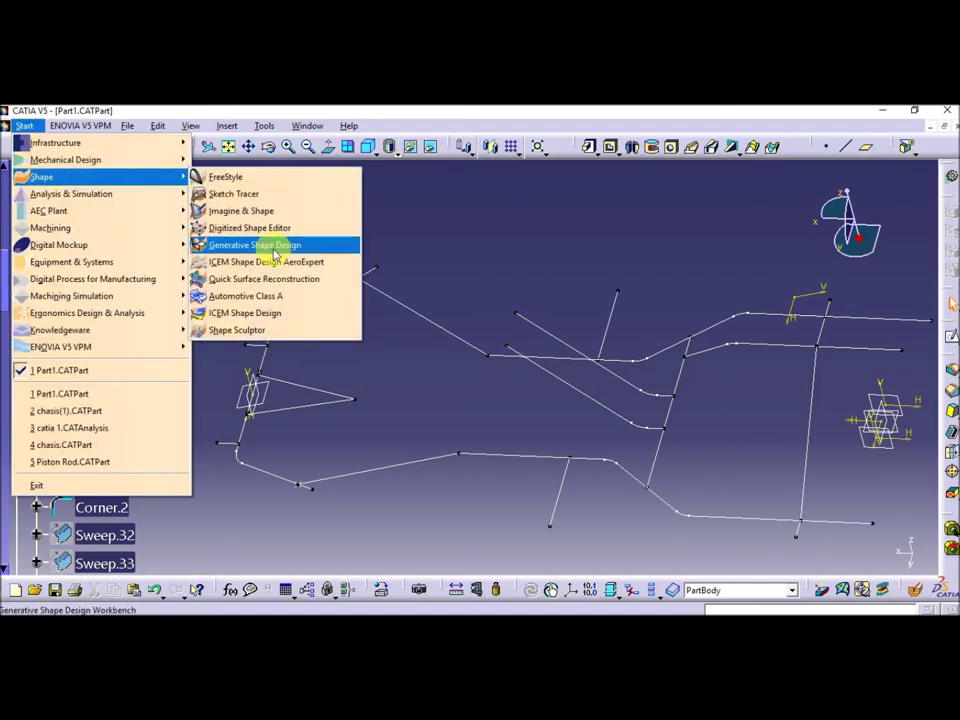
click(274, 254)
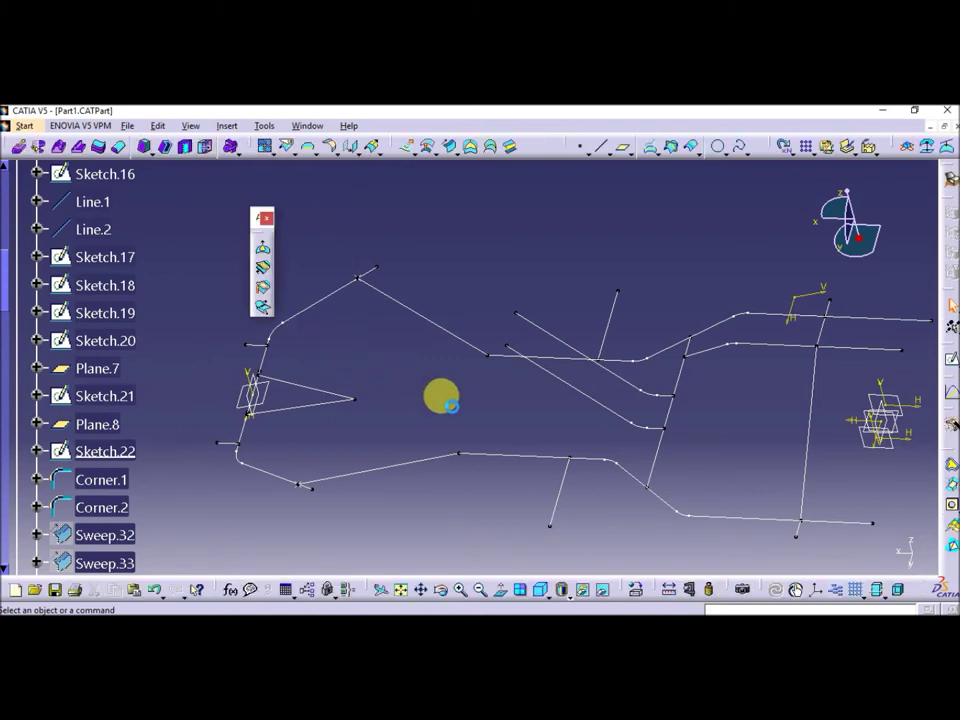
middle_click(518, 411)
mouse_move(518, 411)
middle_down()
mouse_move(471, 405)
mouse_move(483, 373)
mouse_move(489, 391)
middle_up()
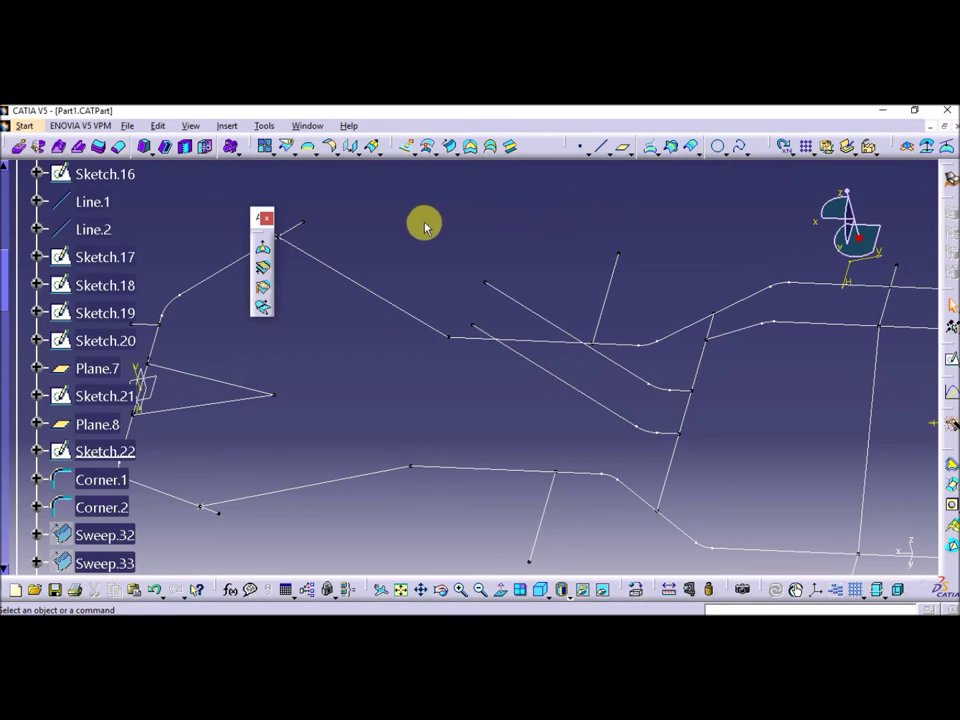
drag(266, 224, 514, 206)
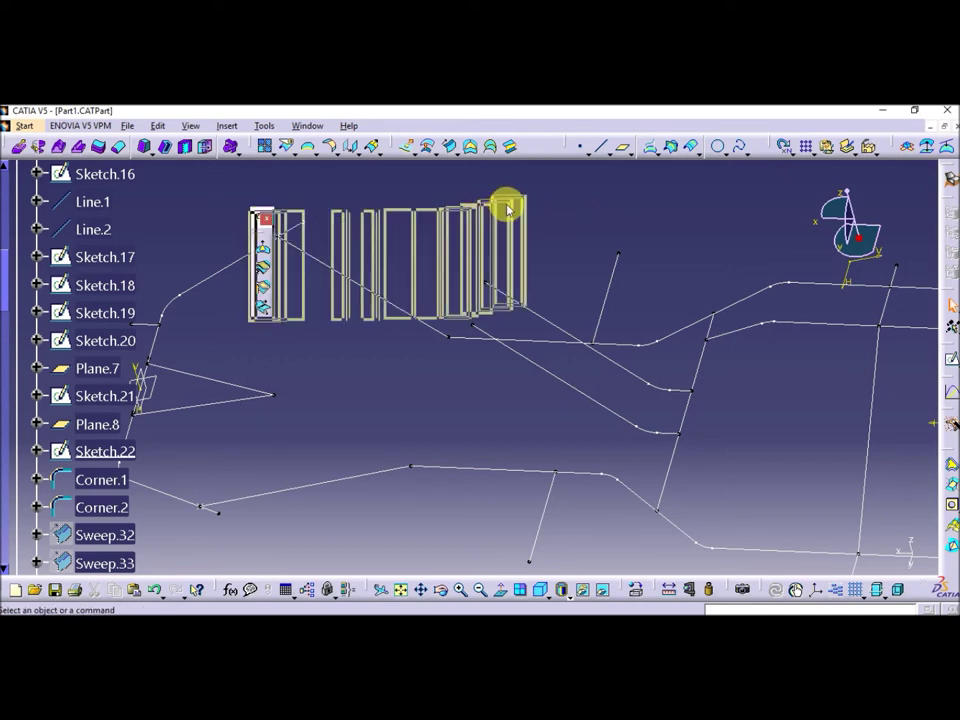
Try the Plane tool, then browse the line, curve, and circle/corner tool groups
click(615, 155)
click(591, 543)
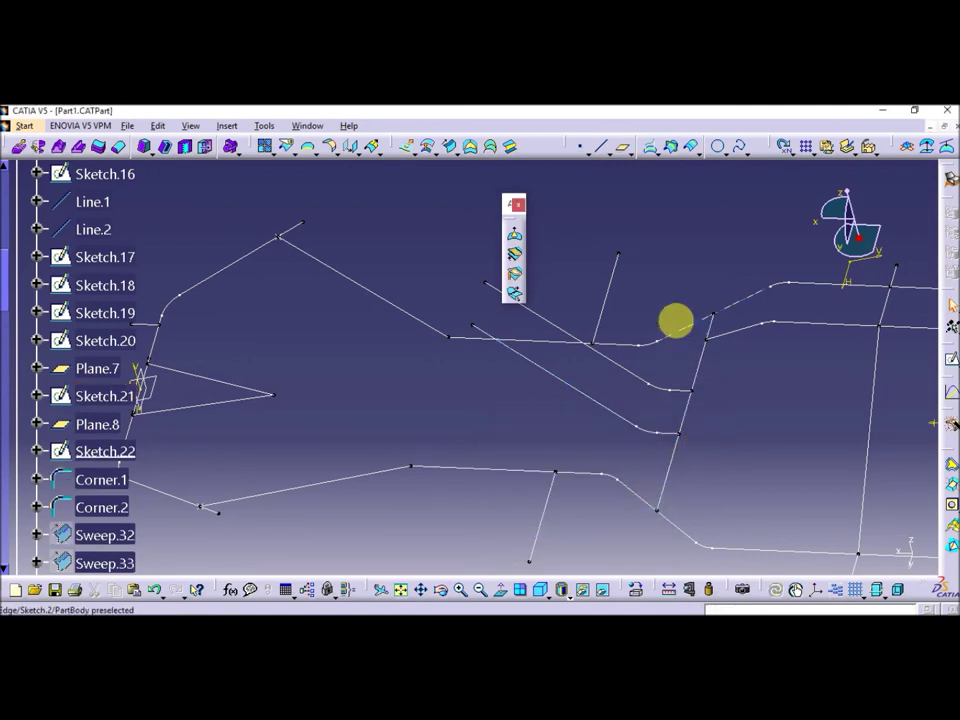
click(611, 155)
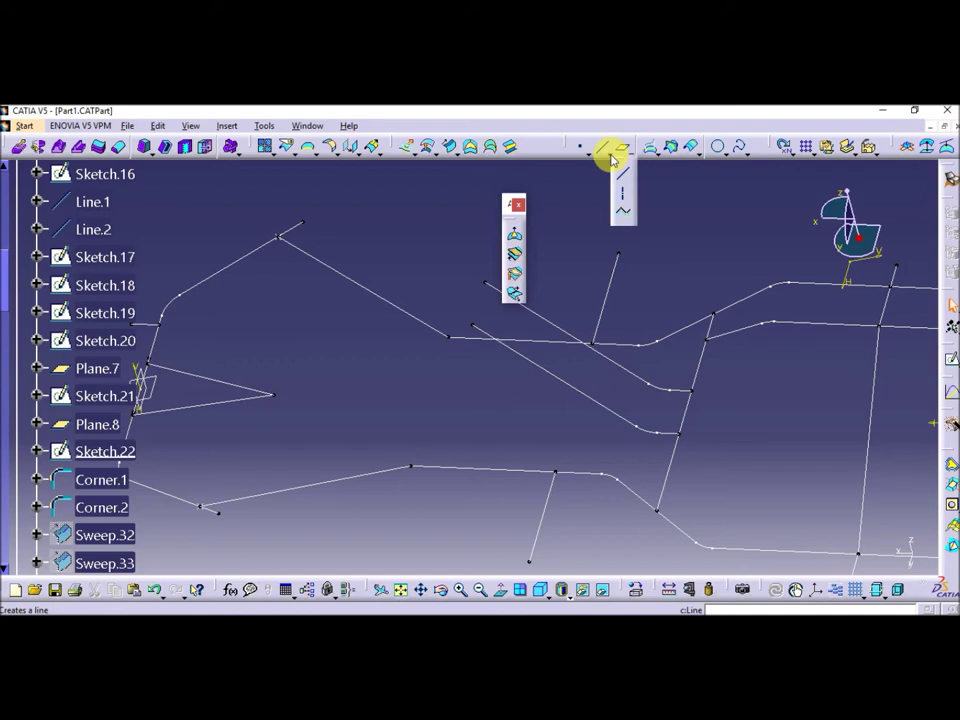
click(748, 156)
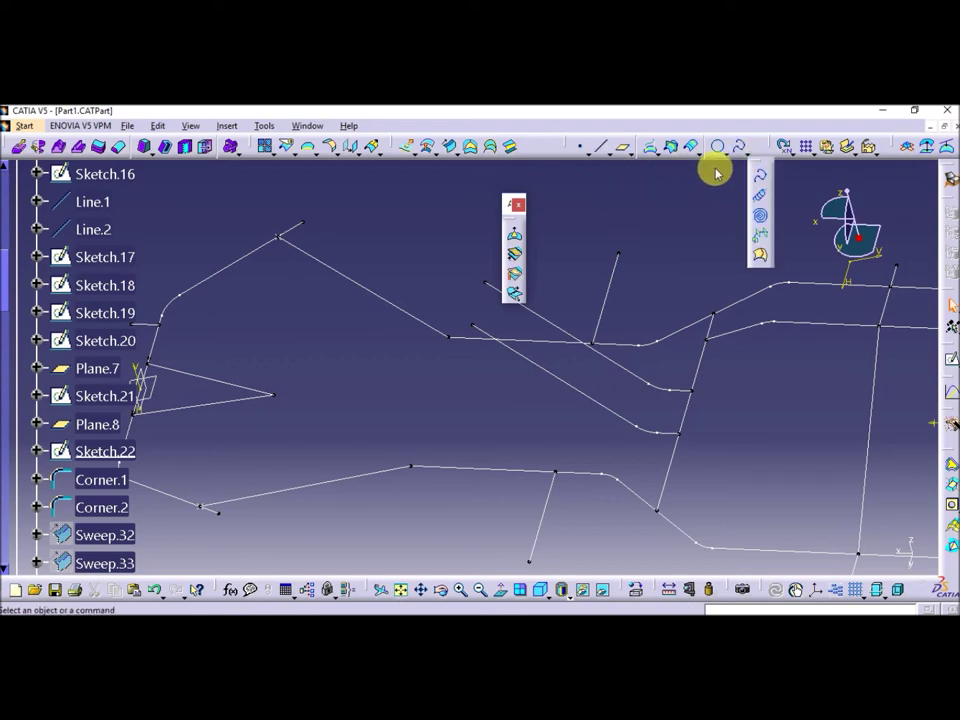
click(727, 157)
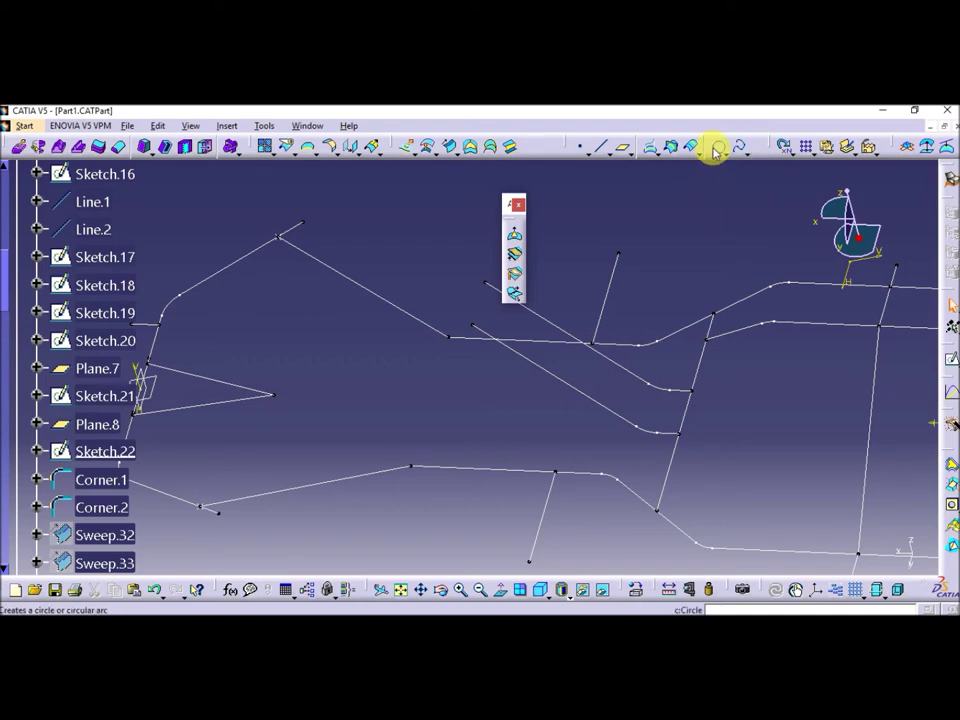
click(728, 157)
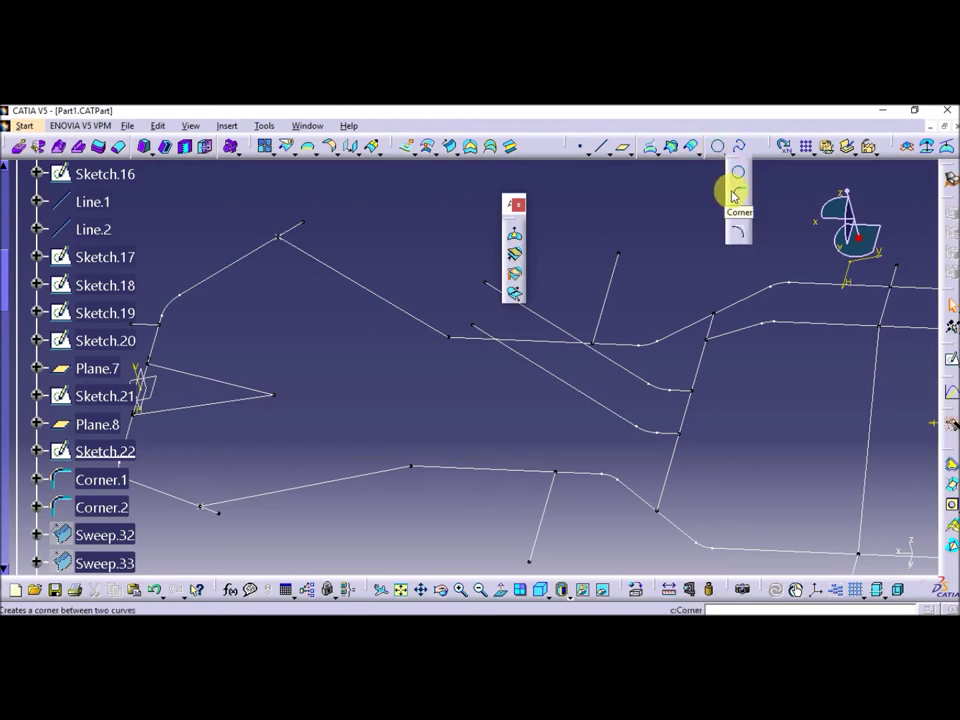
click(735, 196)
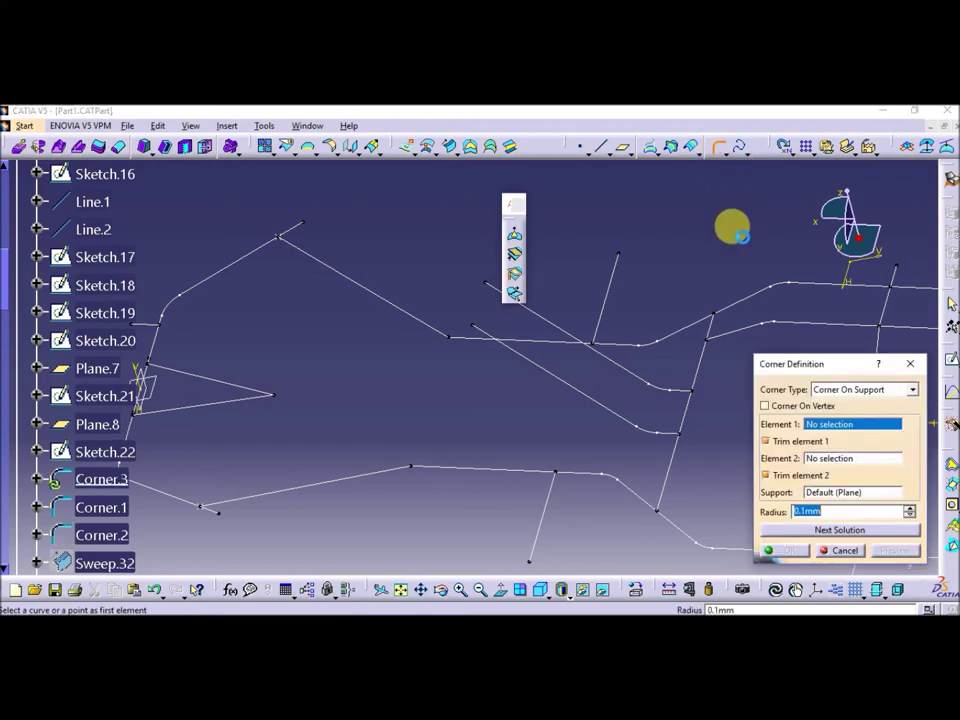
click(440, 334)
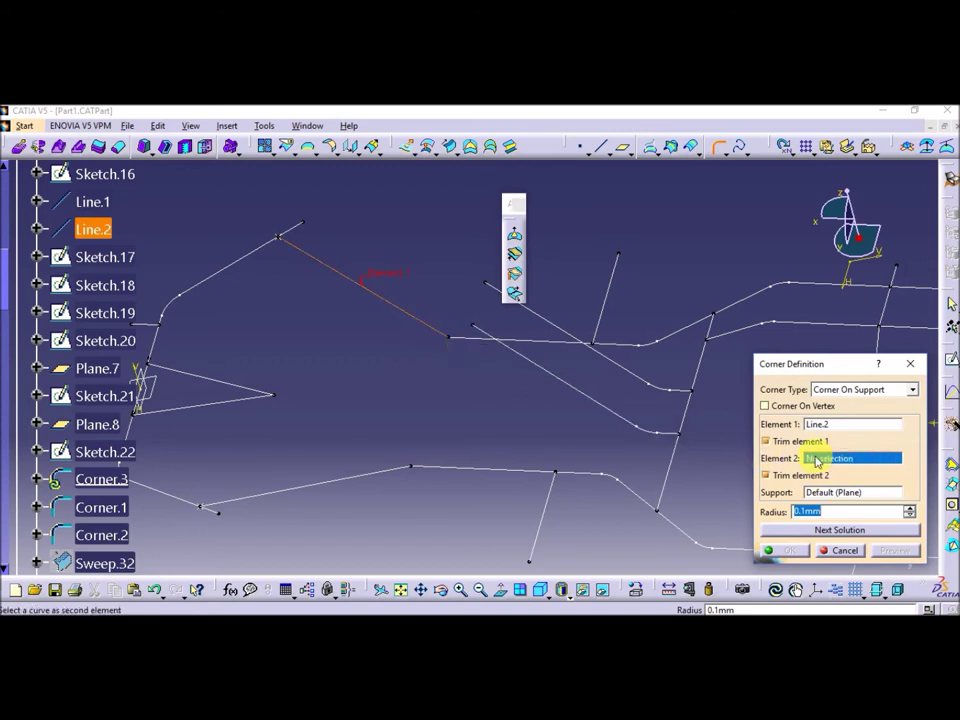
click(468, 338)
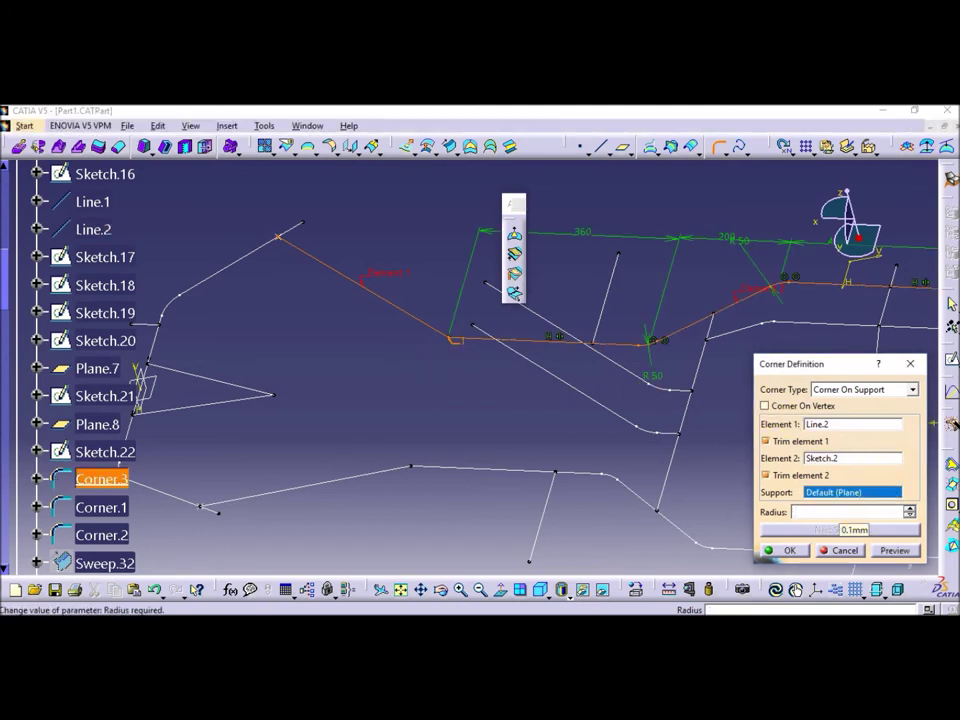
text(100)
click(886, 552)
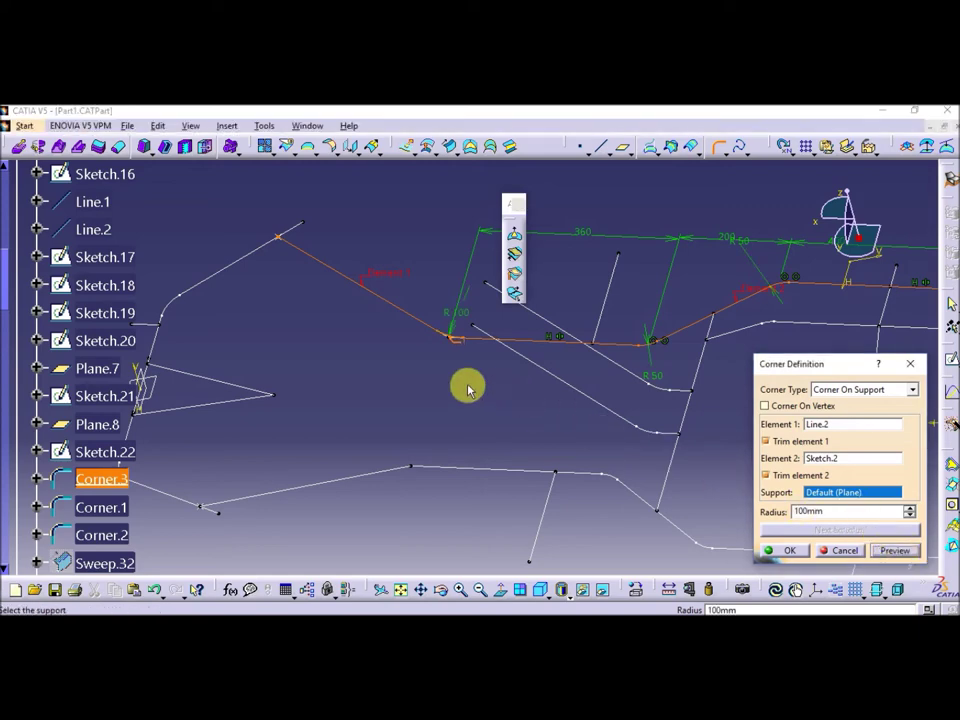
ctrl+middle_drag(467, 390, 463, 377)
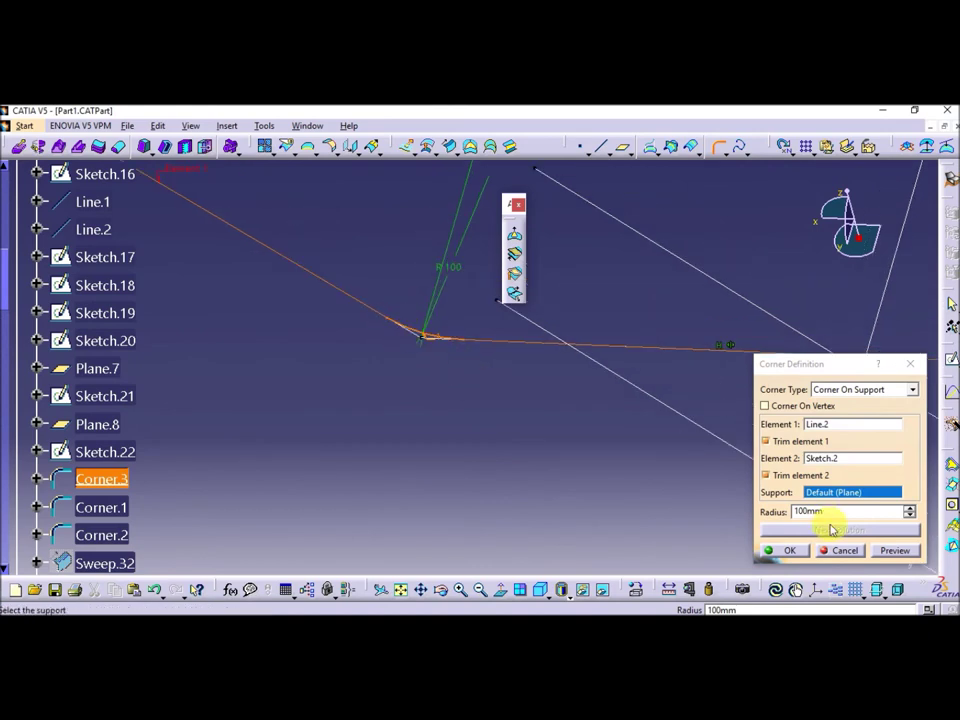
click(846, 551)
Define Corner.1 as the in-work object and zoom in on its curve
mouse_move(508, 396)
ctrl+middle_down()
mouse_move(517, 485)
mouse_move(489, 500)
ctrl+middle_up()
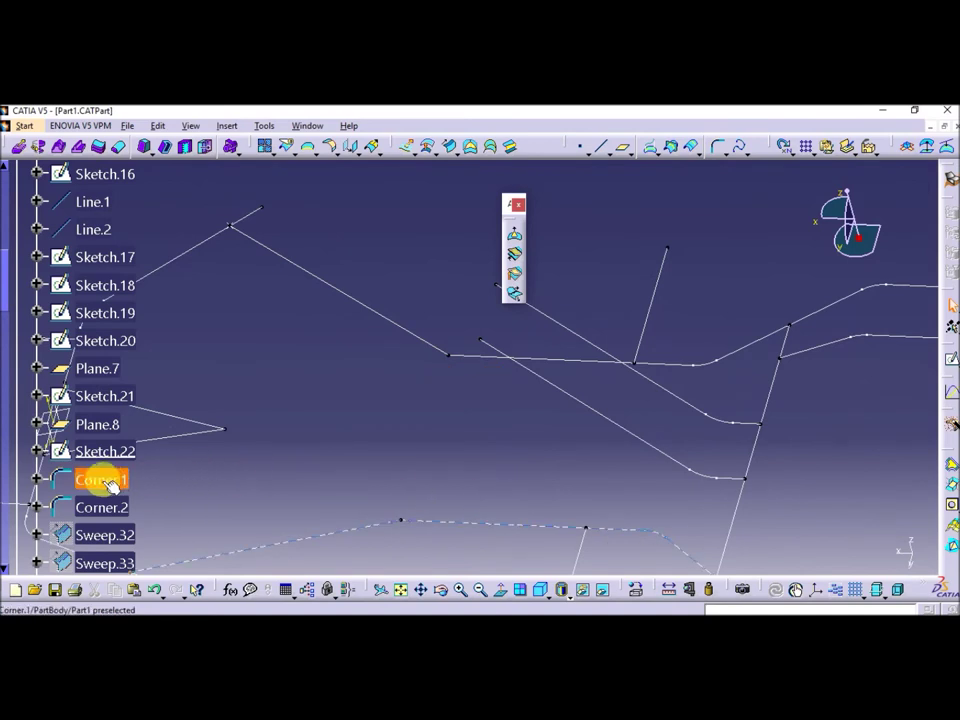
middle_drag(429, 499, 480, 408)
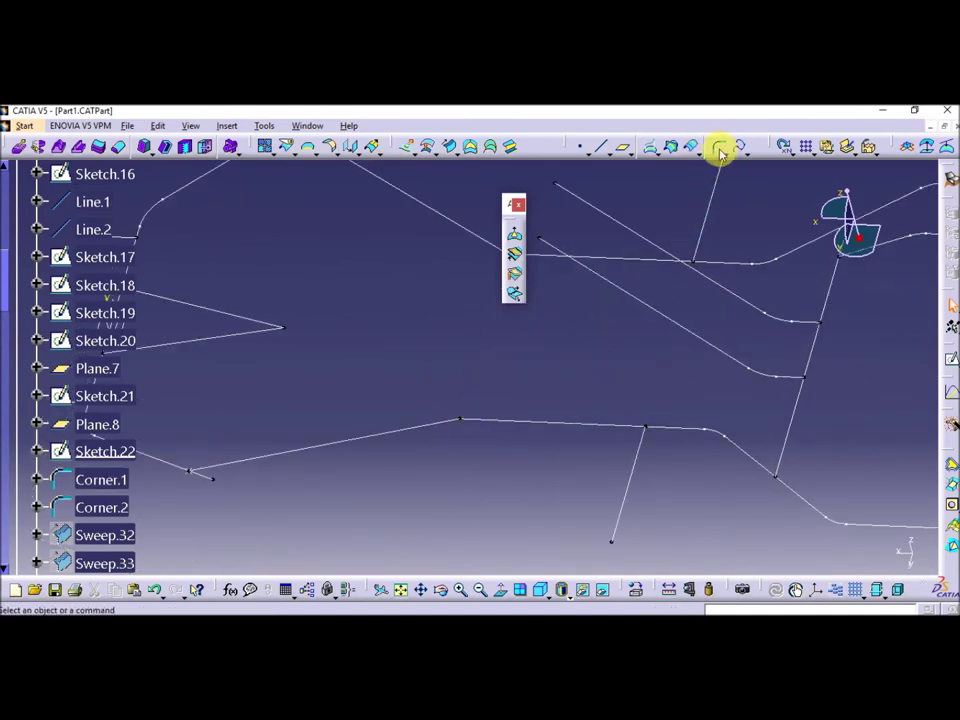
right_click(110, 484)
click(167, 293)
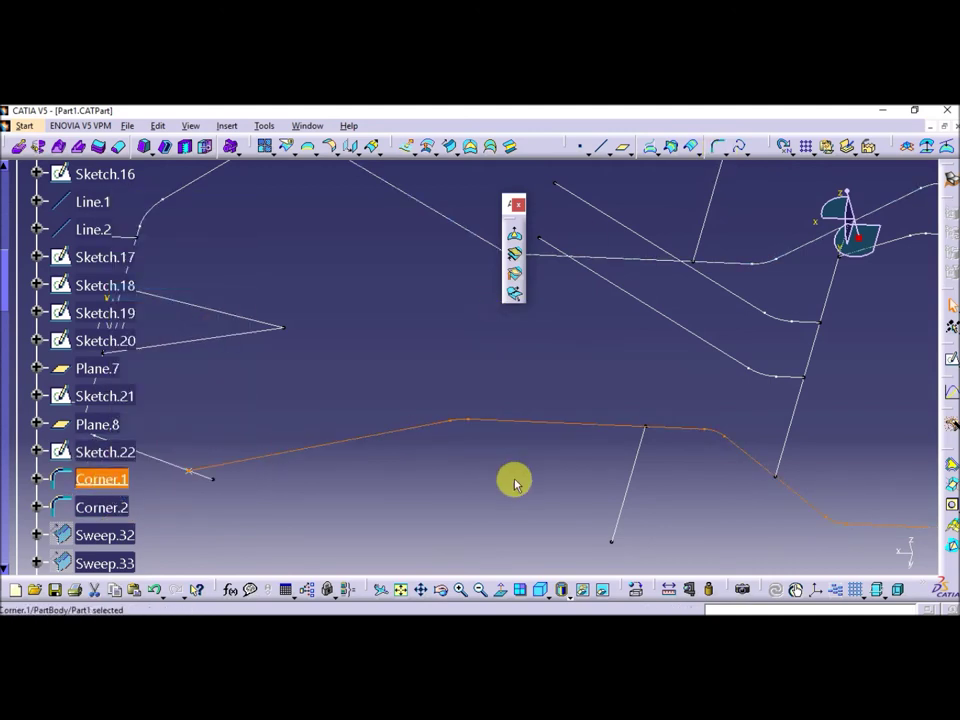
click(460, 455)
middle_drag(460, 455, 411, 465)
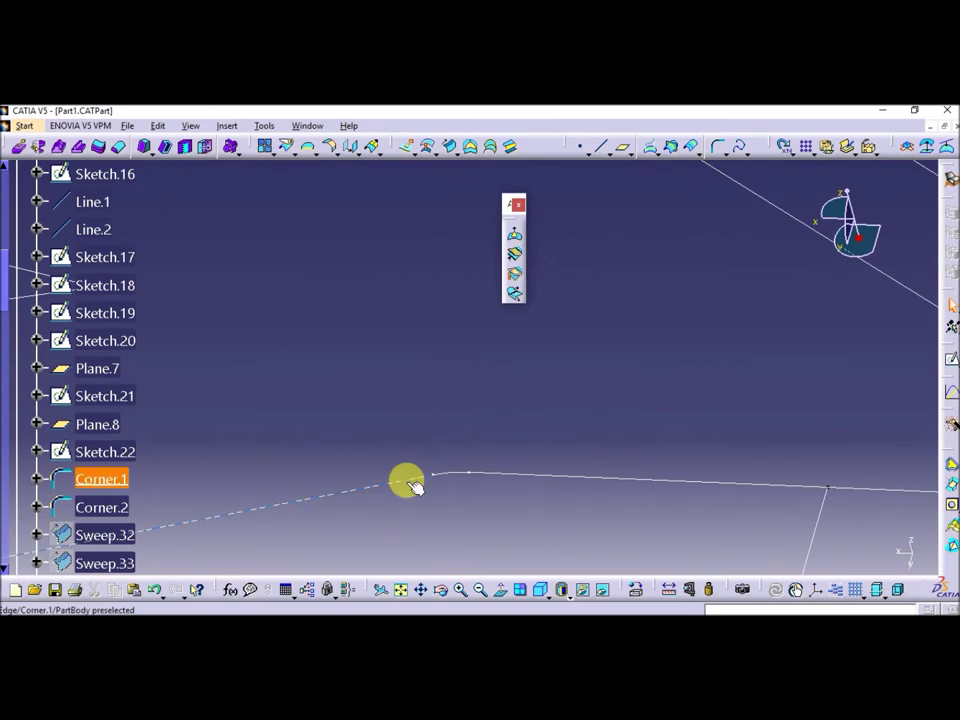
mouse_move(507, 435)
middle_down()
mouse_move(510, 499)
mouse_move(523, 366)
mouse_move(512, 516)
middle_up()
Define Corner.2 as the in-work object and rotate to see the whole chassis
right_click(121, 510)
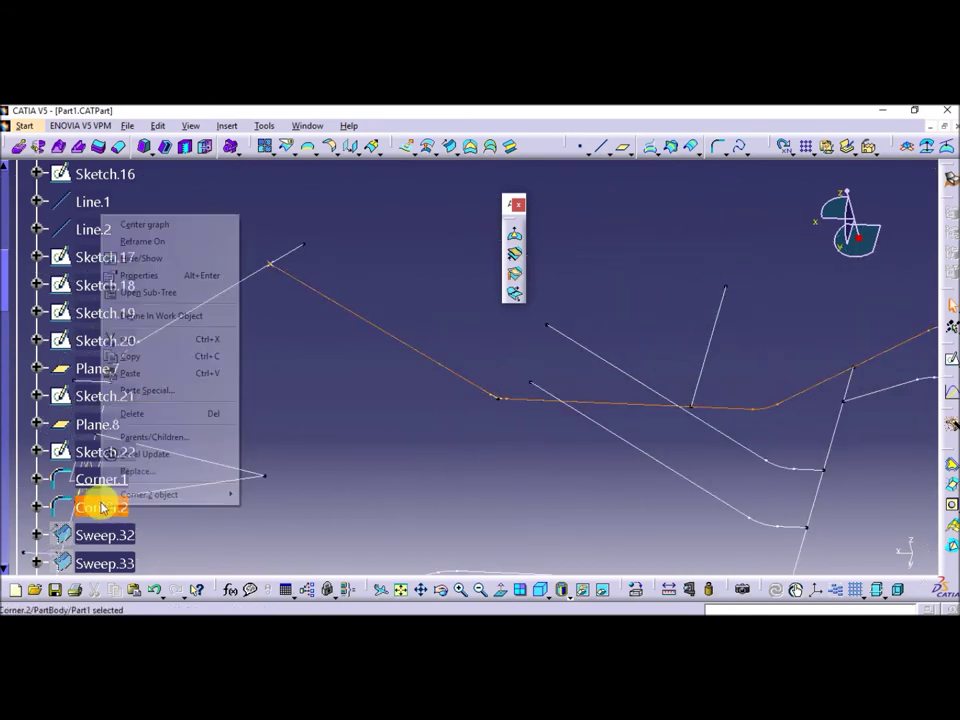
click(168, 315)
click(445, 455)
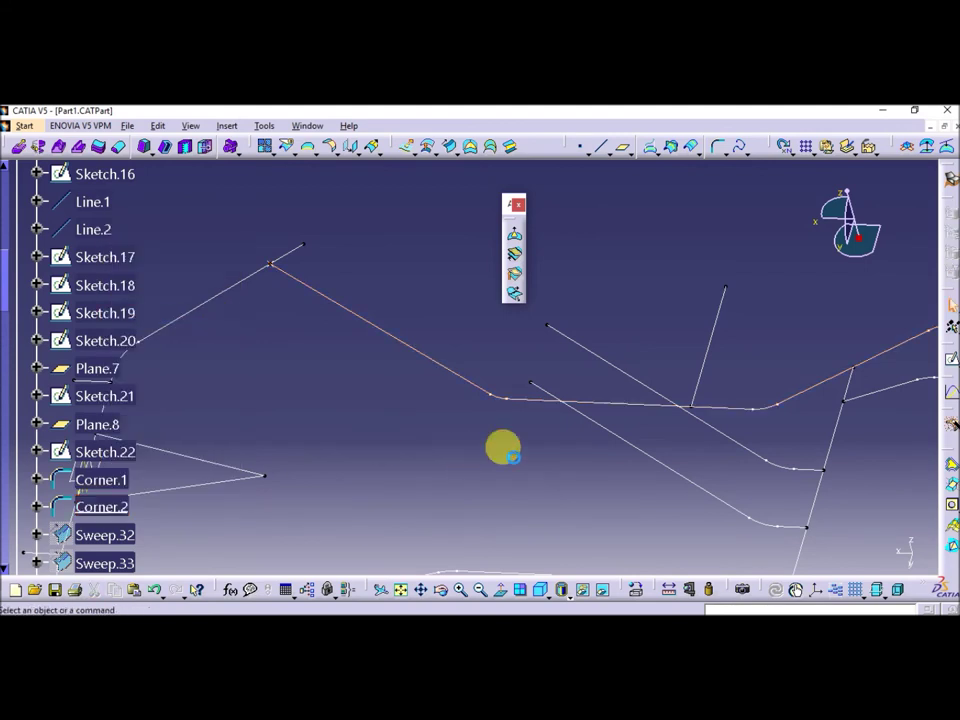
middle_drag(490, 400, 487, 481)
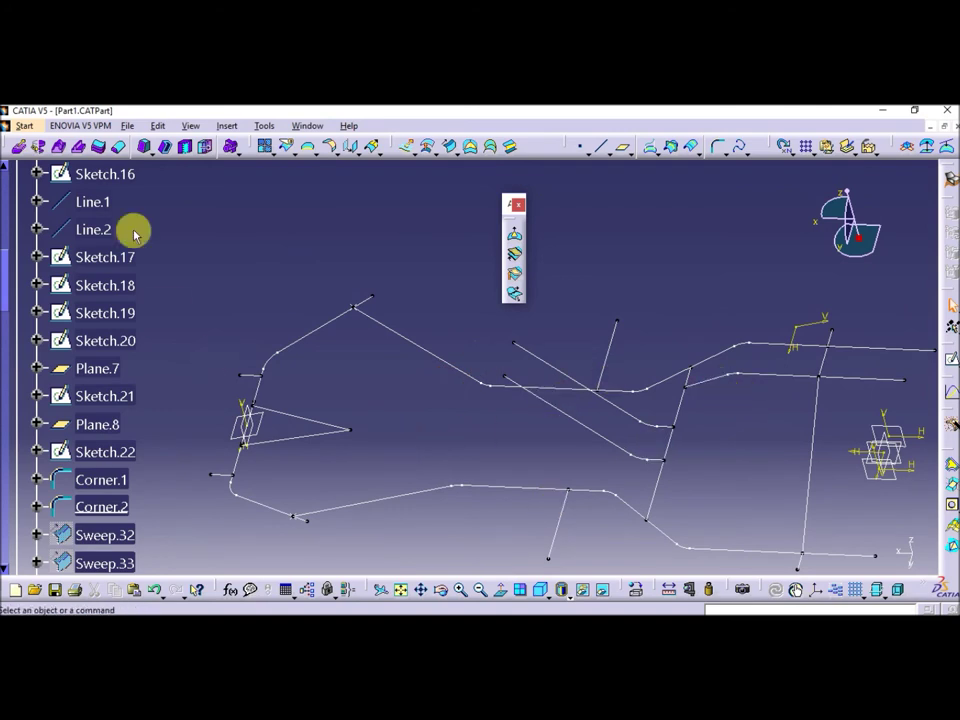
Switch to Wireframe and Surface Design, zoom out over the chassis, and start a new Sweep
click(24, 128)
mouse_move(42, 177)
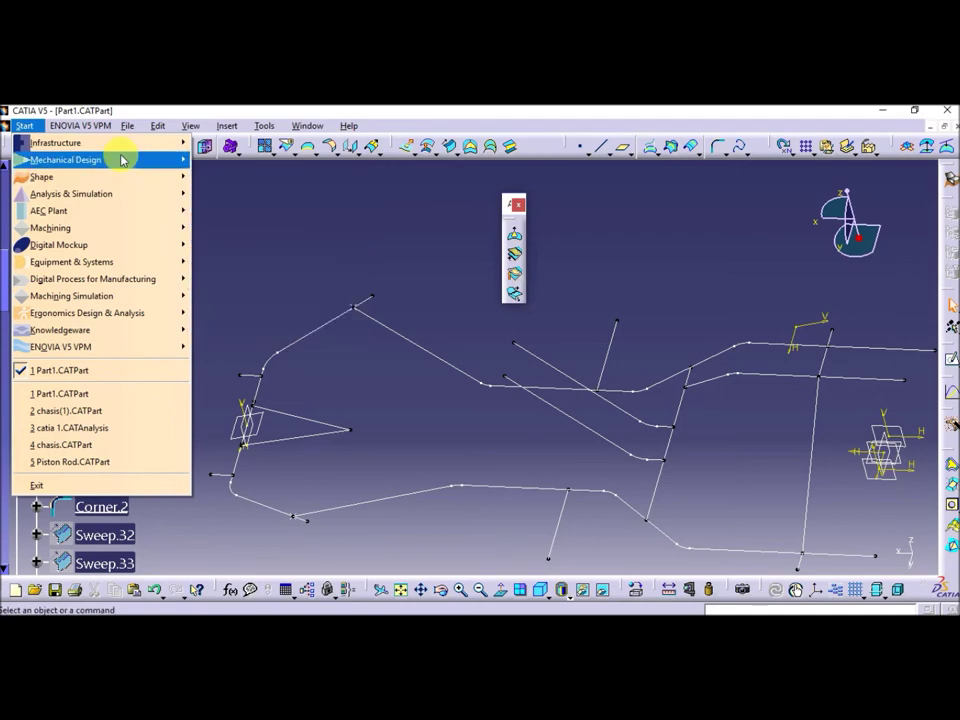
mouse_move(66, 160)
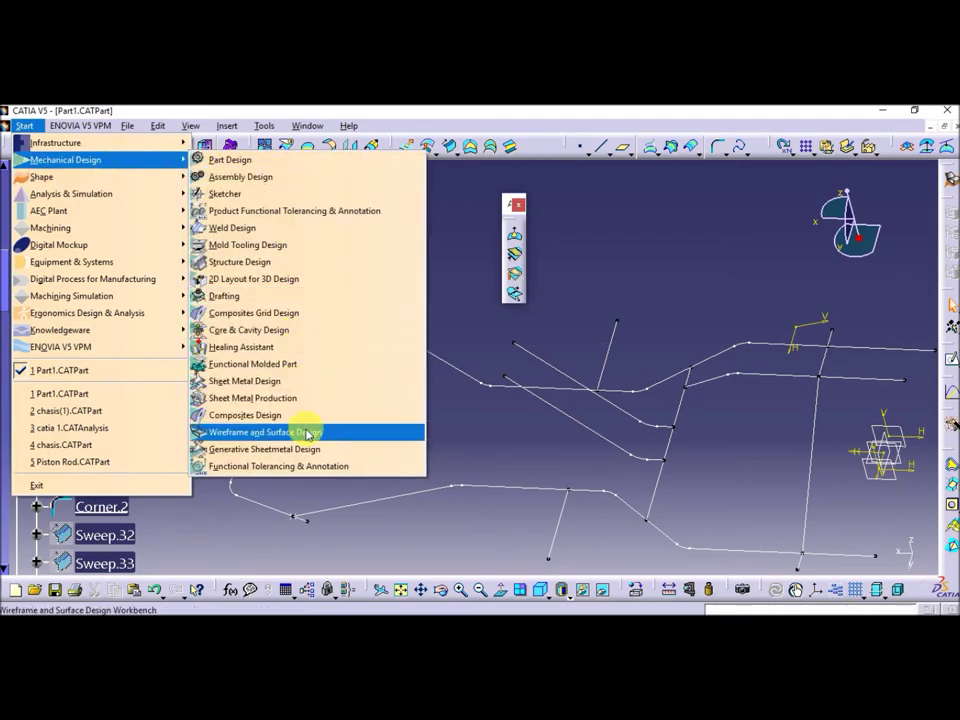
click(308, 434)
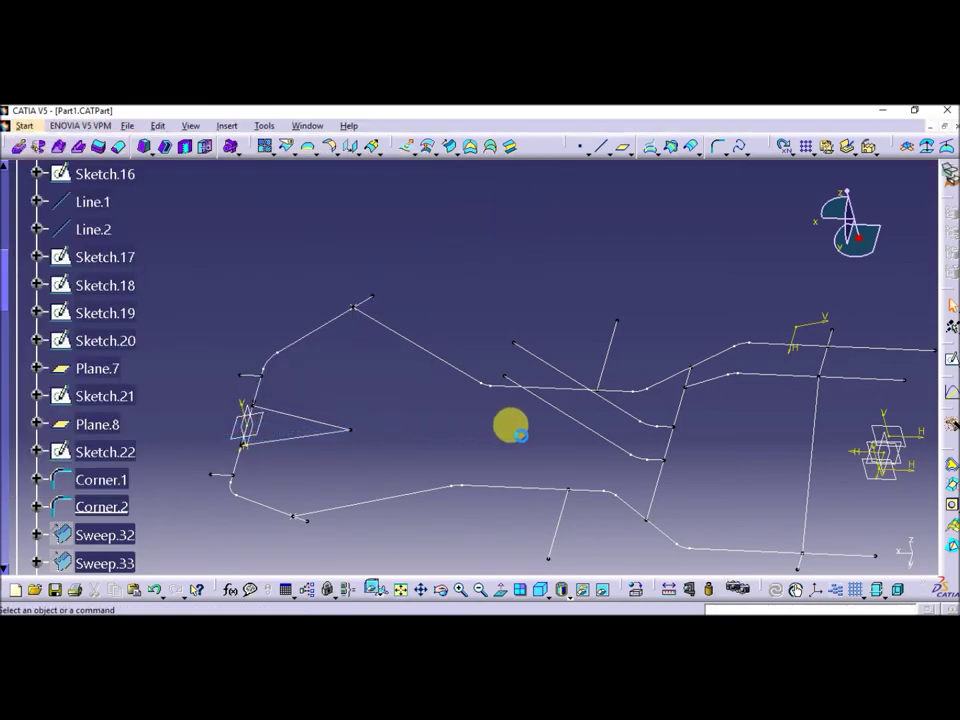
middle_drag(560, 428, 536, 429)
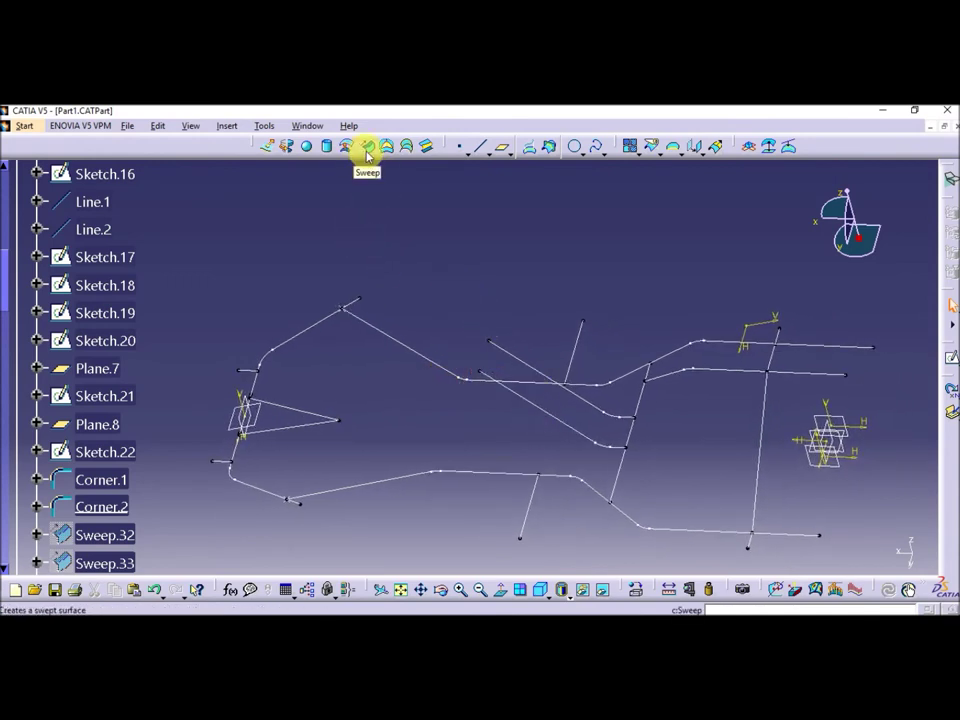
scroll(156, 505, down, 3)
scroll(156, 503, down, 3)
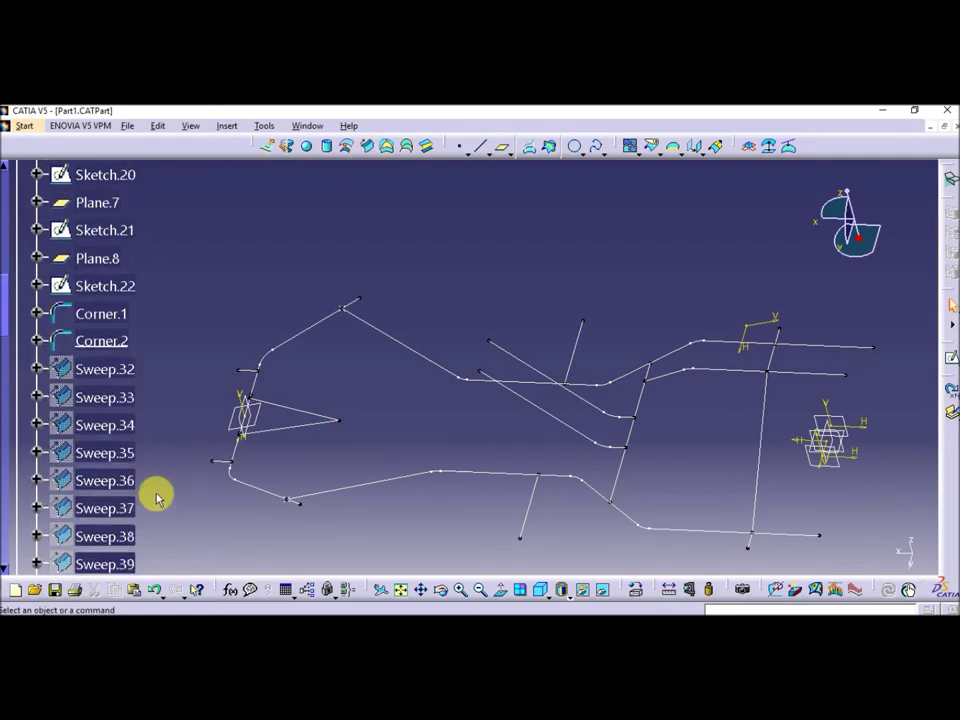
scroll(157, 499, down, 3)
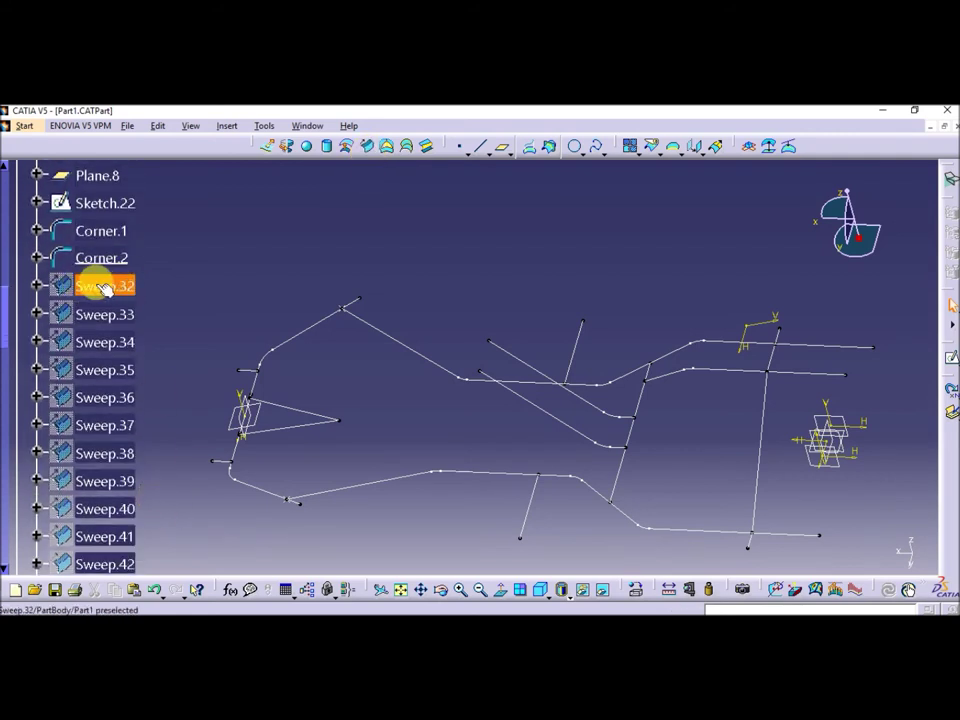
click(368, 148)
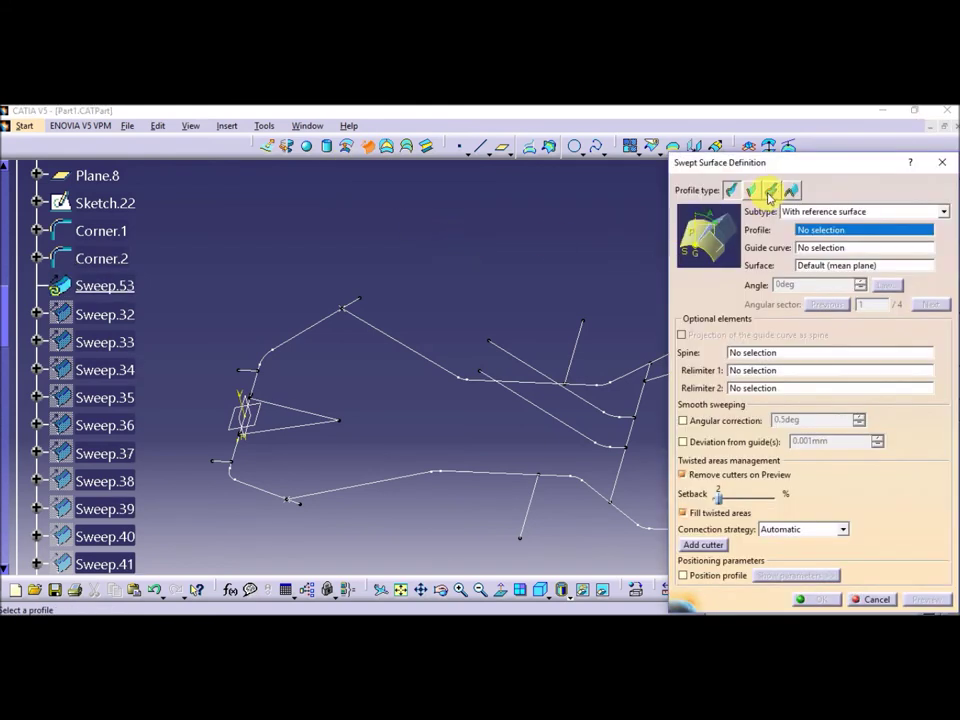
click(770, 189)
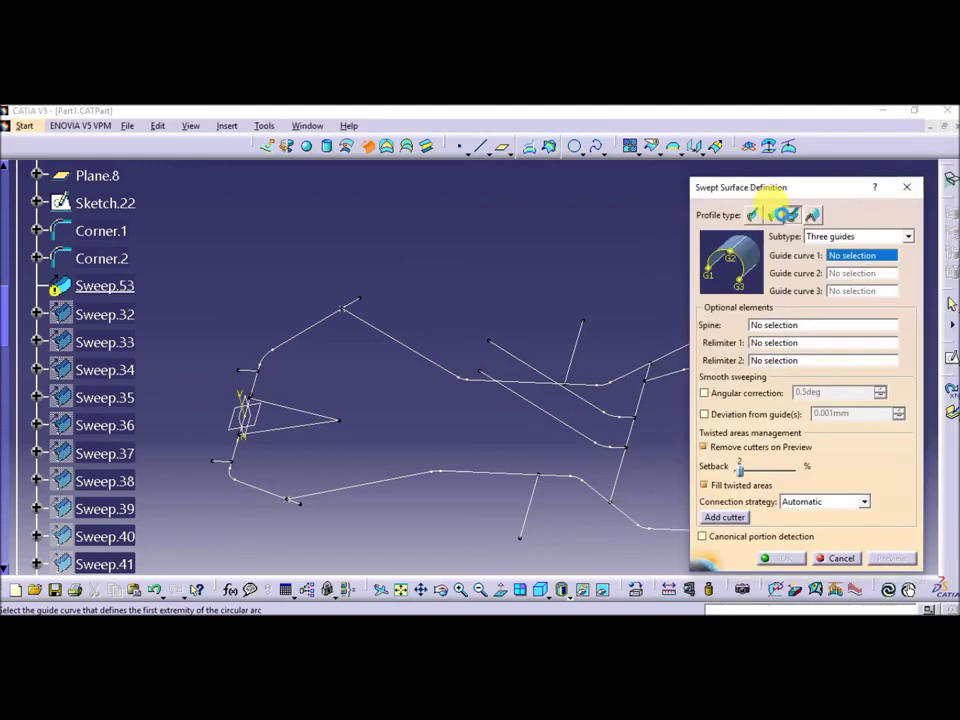
click(840, 237)
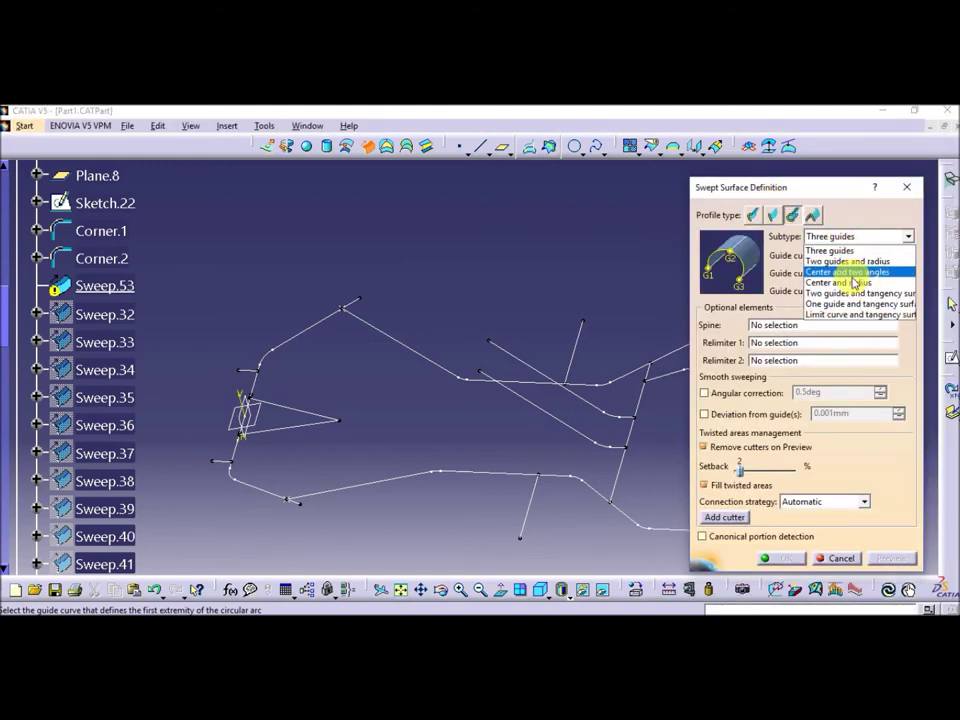
click(852, 281)
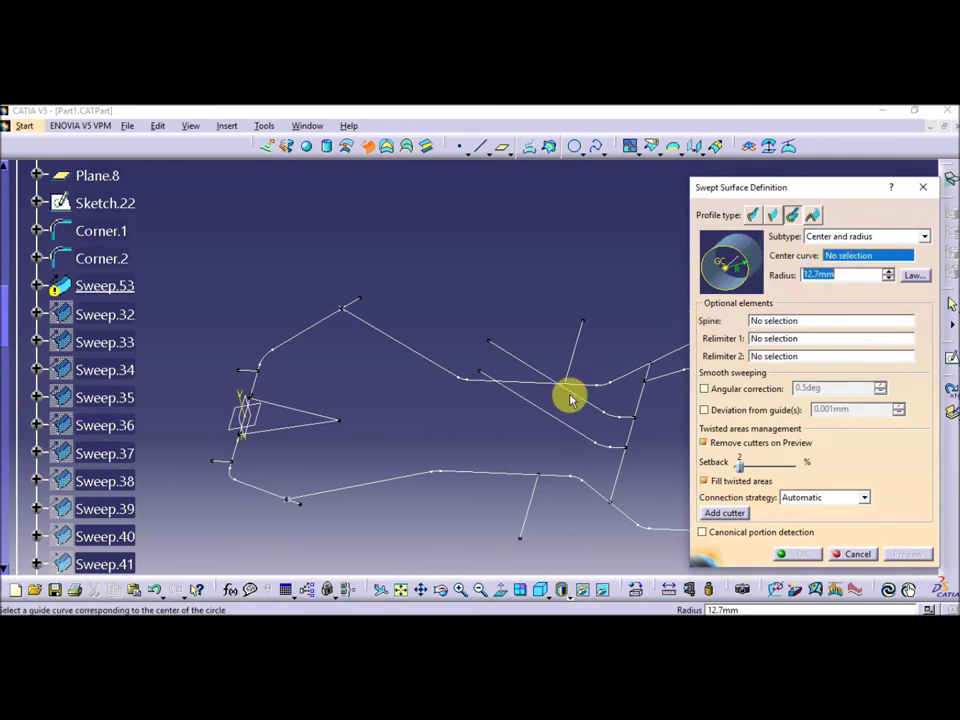
click(501, 472)
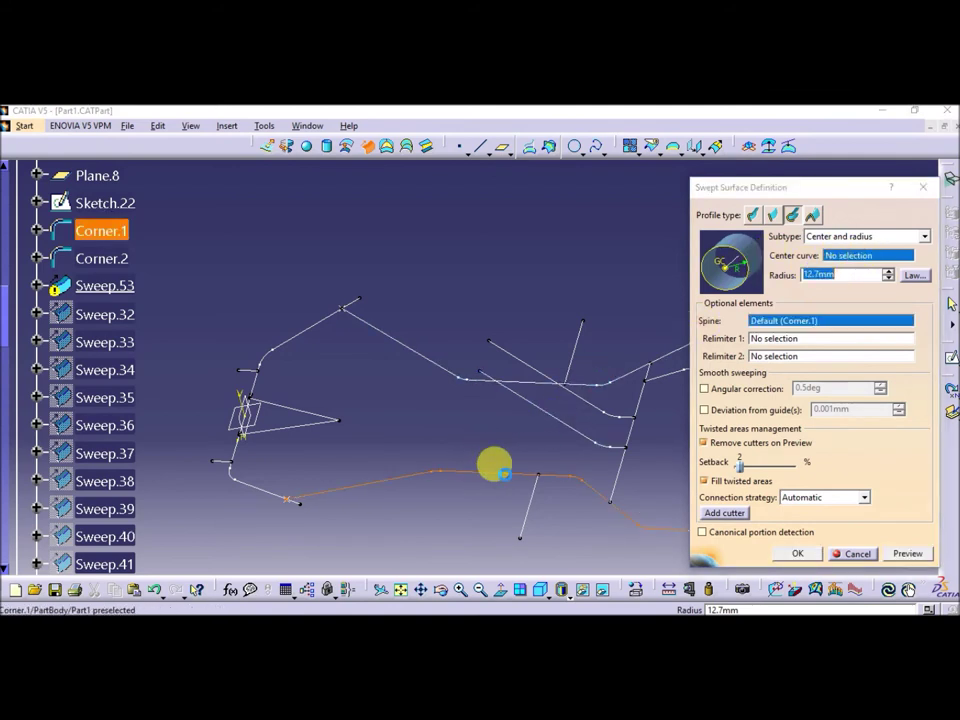
middle_drag(494, 439, 400, 392)
click(805, 556)
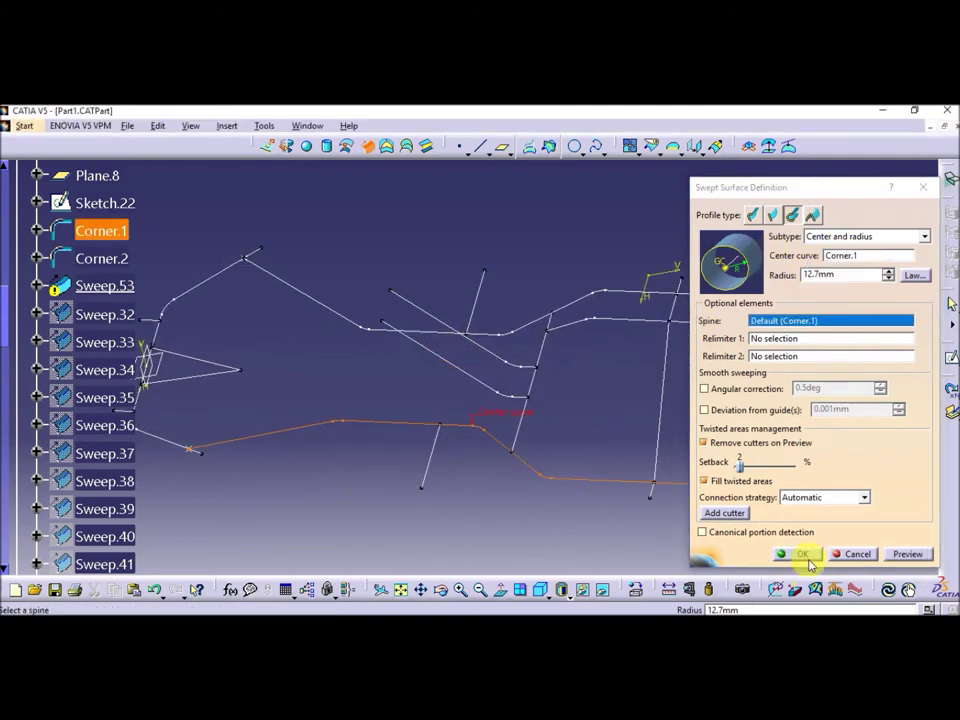
click(896, 556)
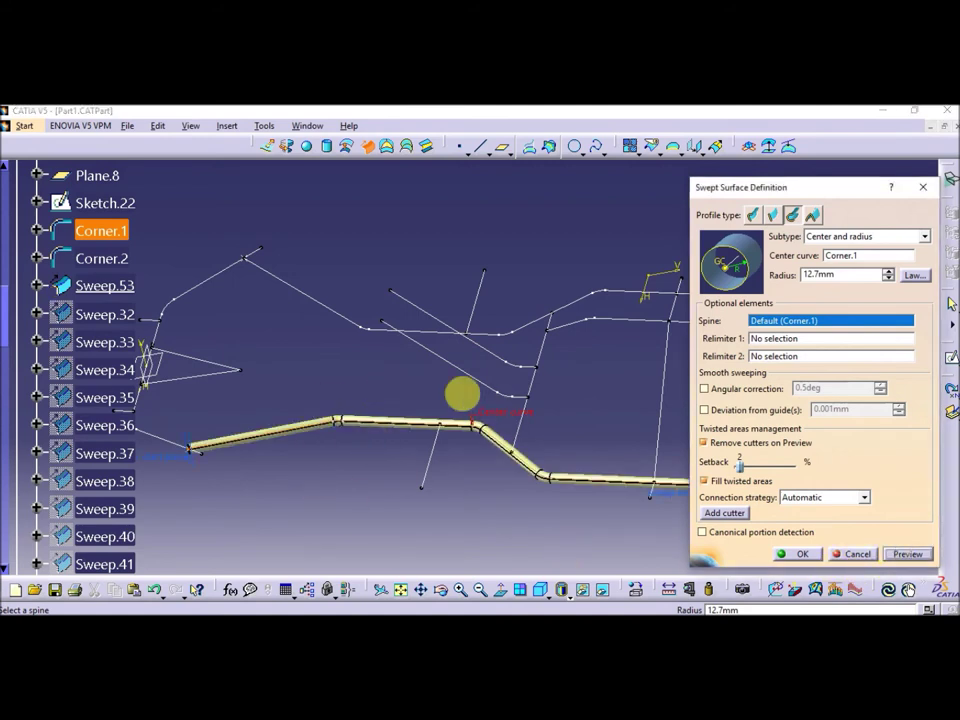
click(840, 555)
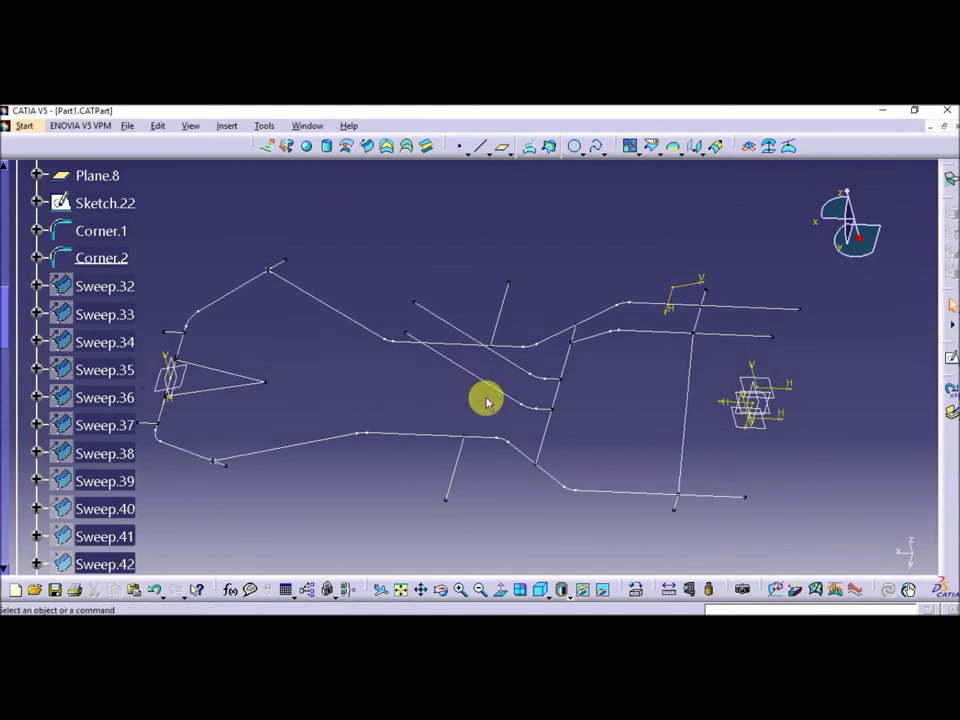
Show Sweep.32 and Sweep.33 and make each the in-work object in turn
right_click(122, 286)
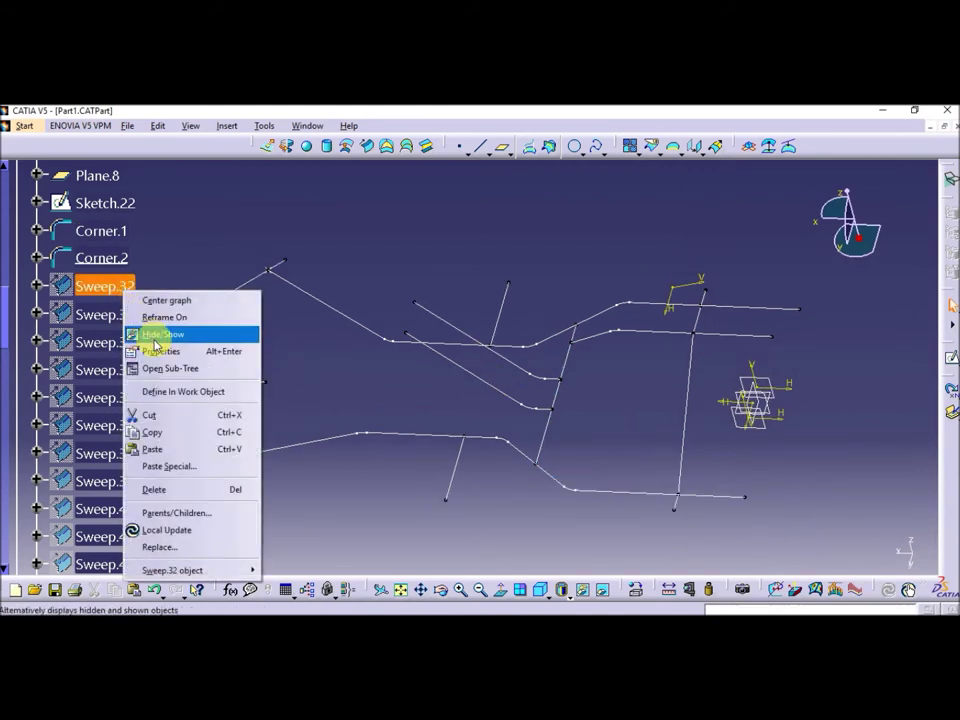
click(158, 334)
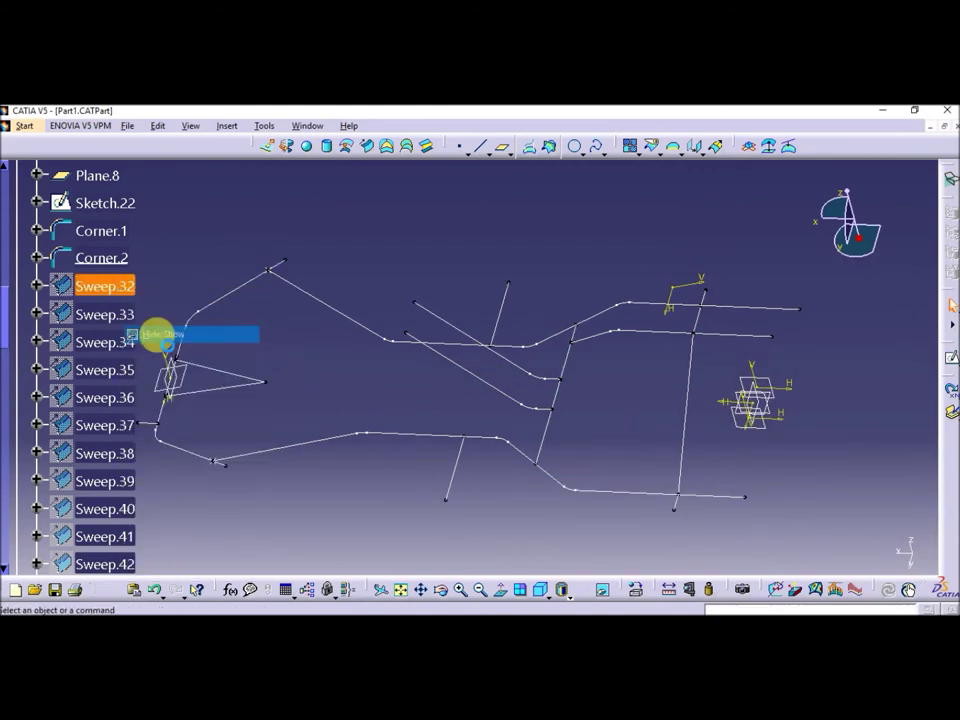
right_click(122, 287)
click(172, 389)
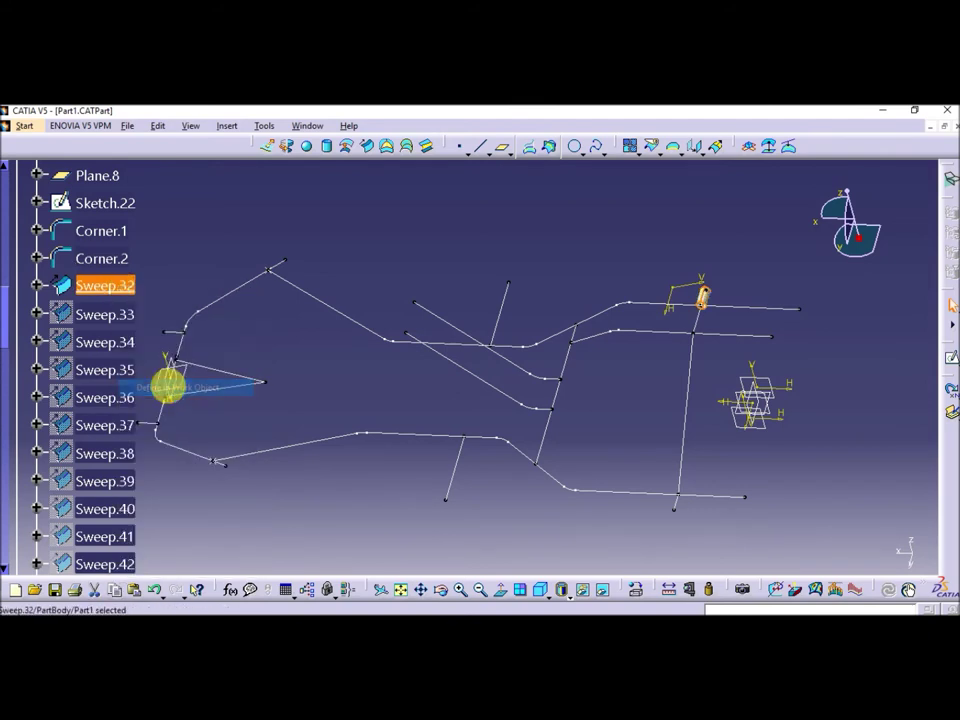
click(345, 400)
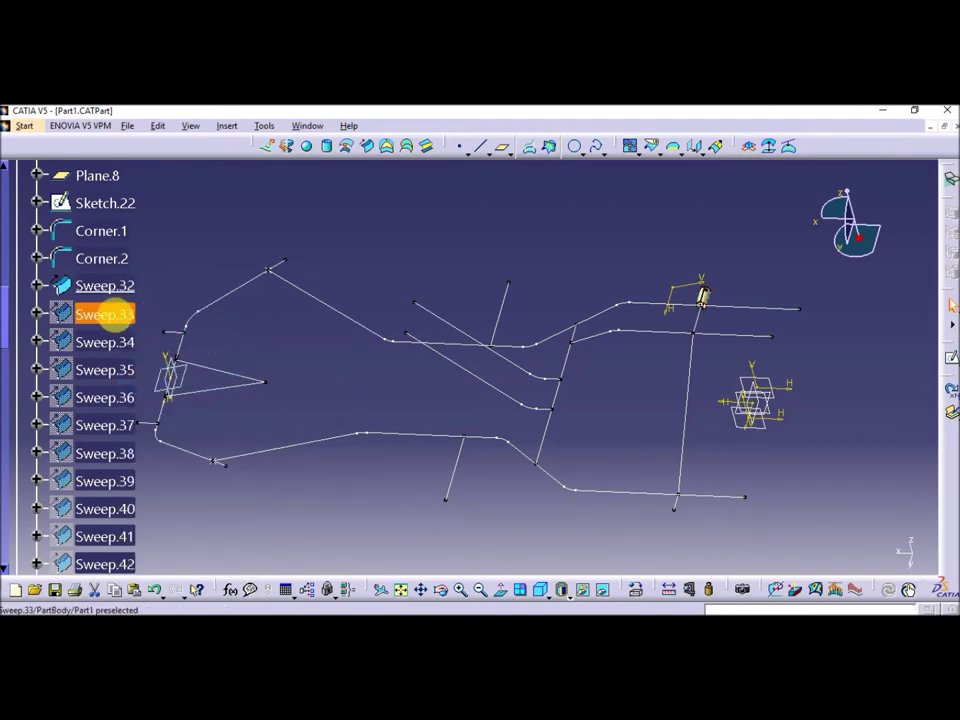
right_click(113, 314)
click(160, 358)
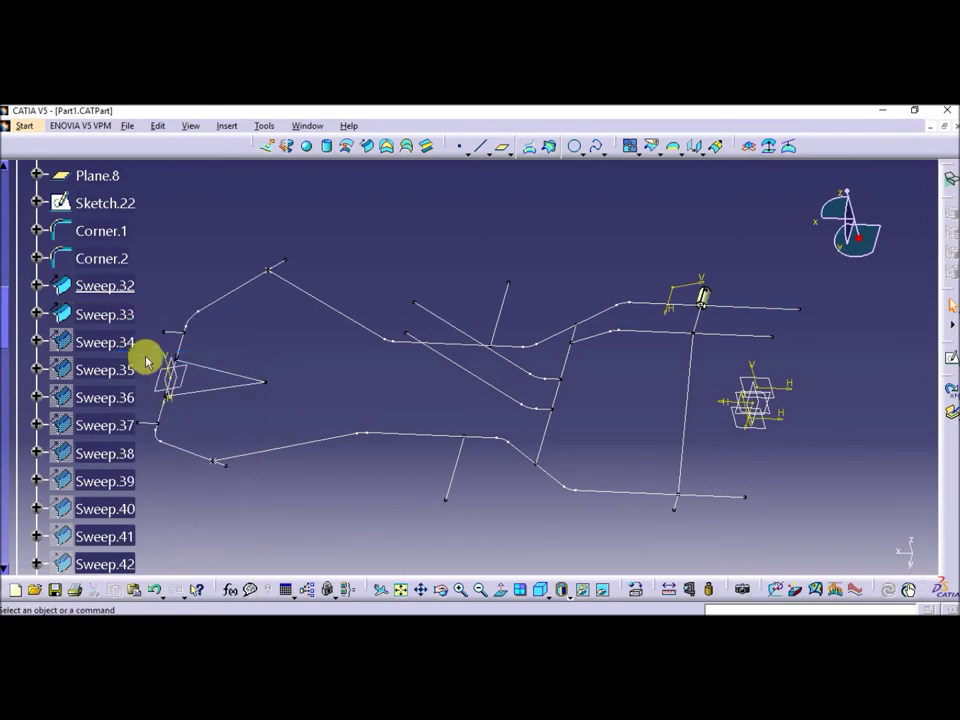
right_click(100, 313)
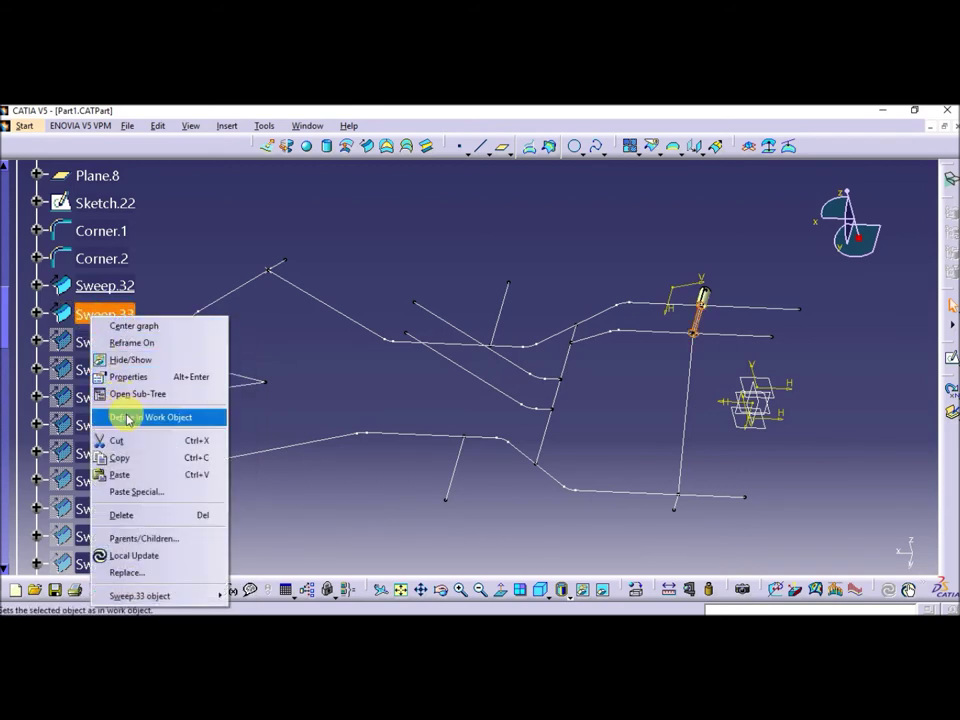
click(140, 418)
Show Sweep.34 and Sweep.35 and make each the in-work object in turn
right_click(125, 338)
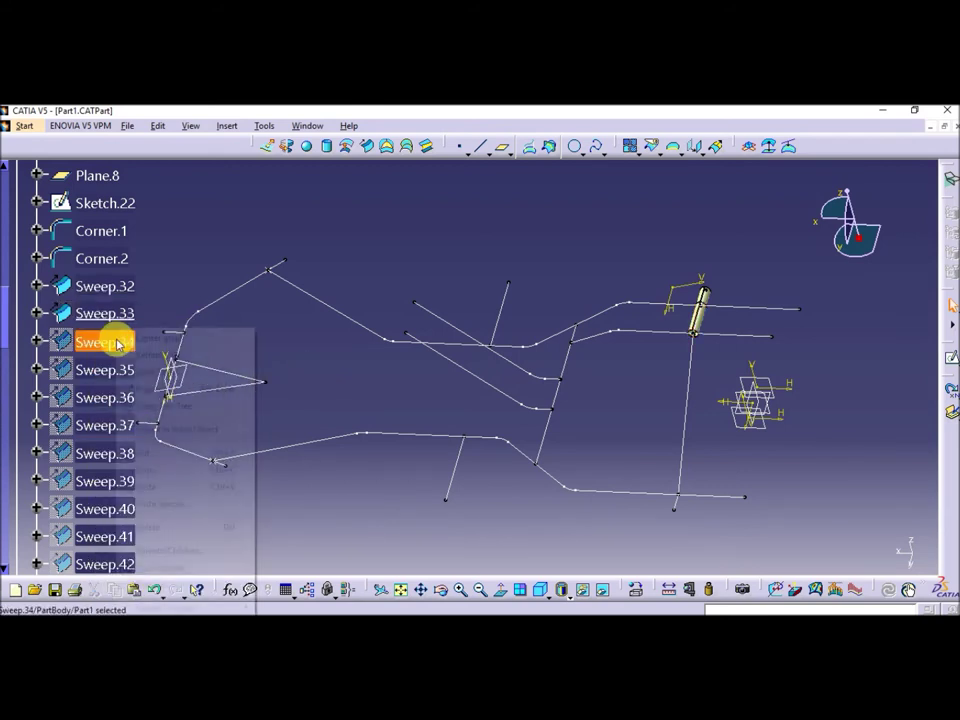
click(133, 371)
right_click(111, 340)
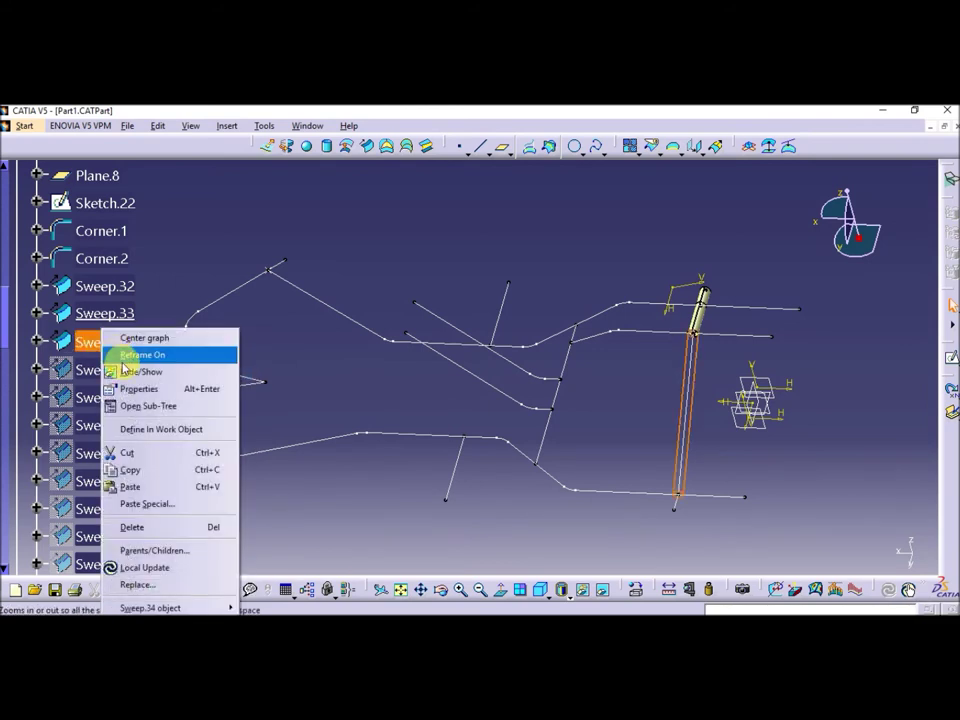
click(140, 429)
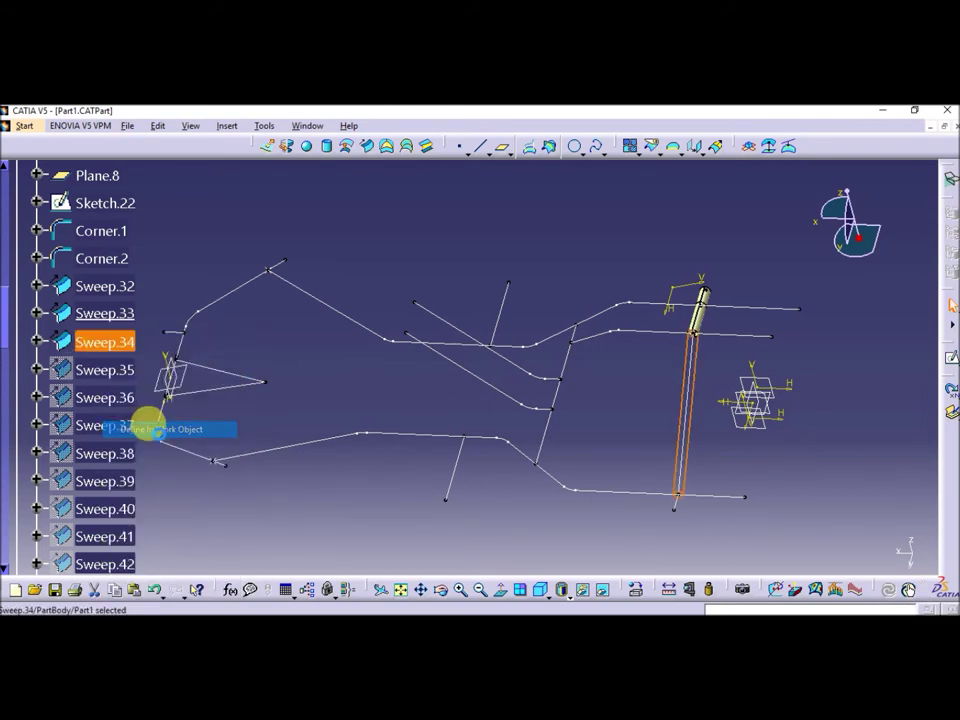
middle_drag(363, 400, 490, 413)
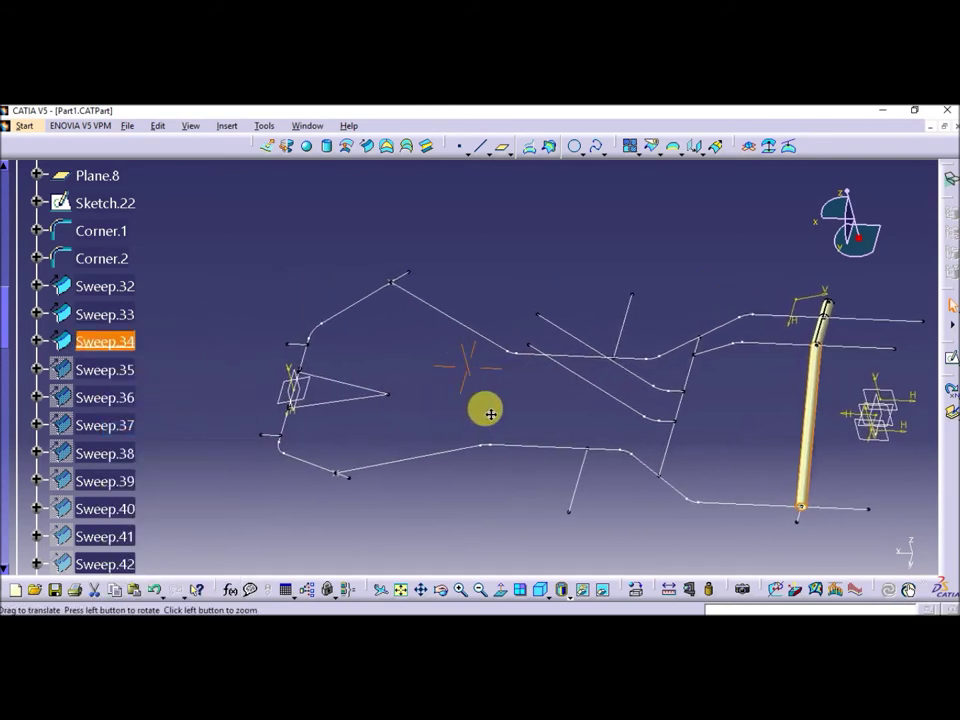
click(110, 369)
right_click(110, 369)
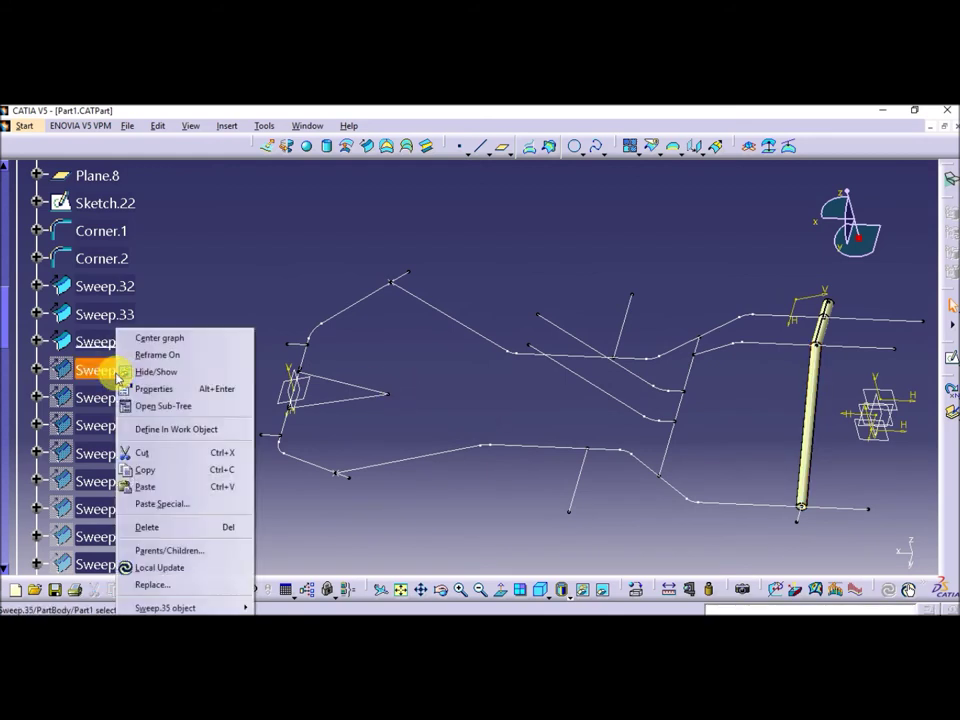
click(142, 376)
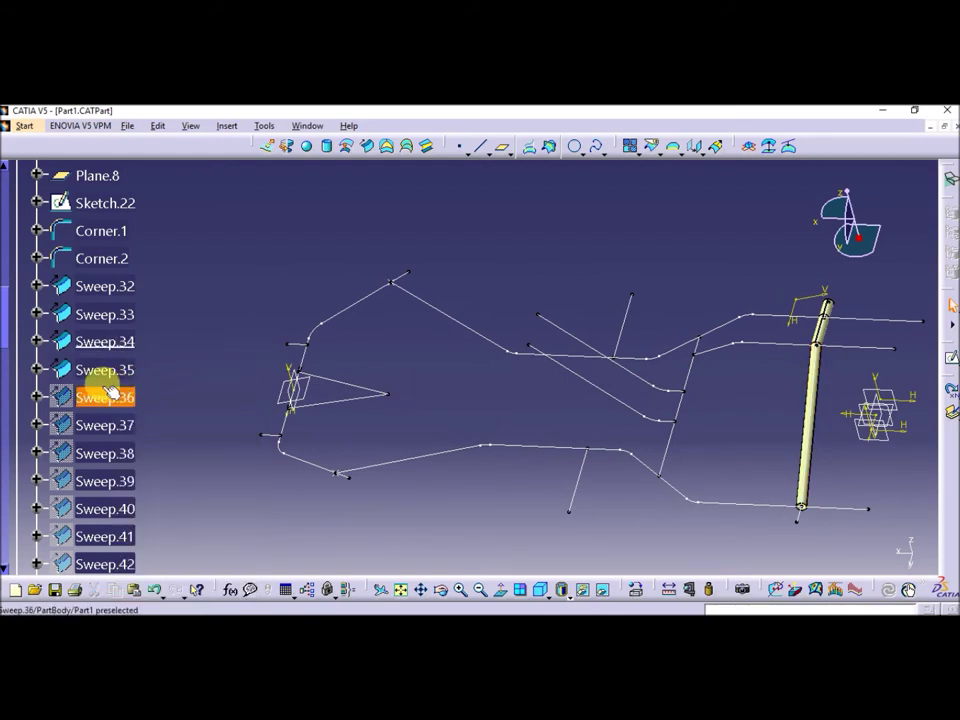
right_click(107, 369)
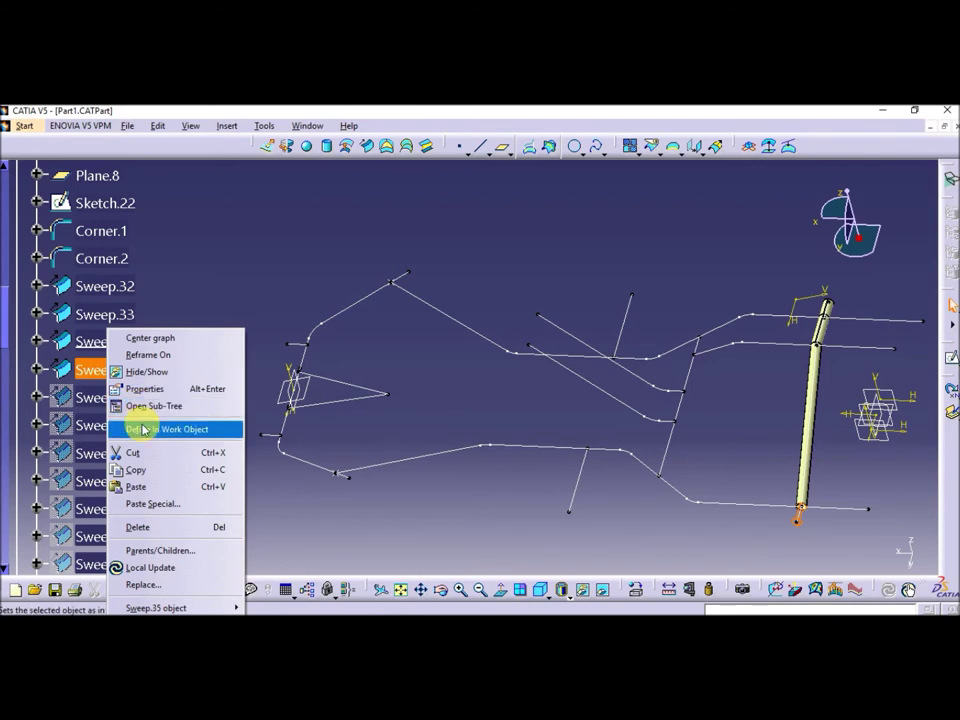
click(143, 429)
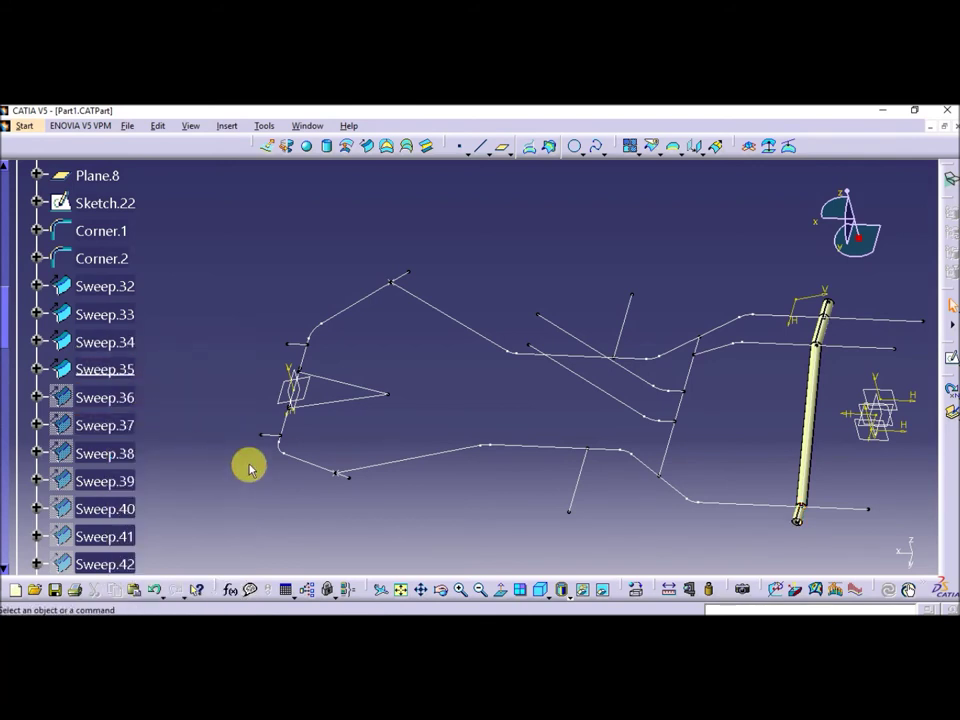
Show the Sweep.36 upper rail and Sweep.37 inner rail tubes, each made in-work
right_click(122, 400)
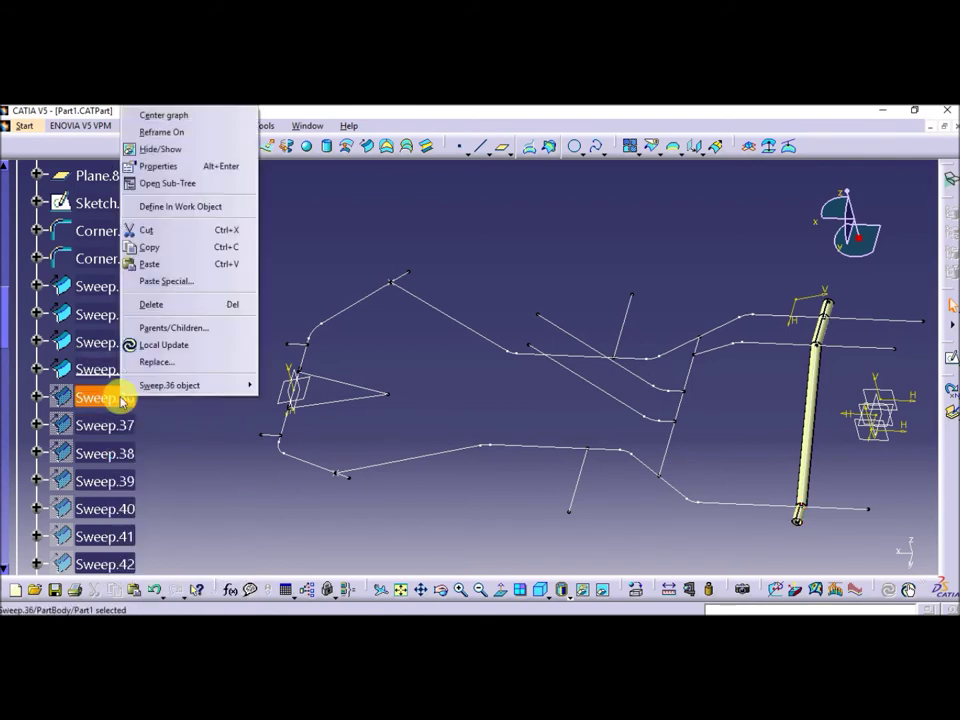
click(154, 148)
right_click(110, 397)
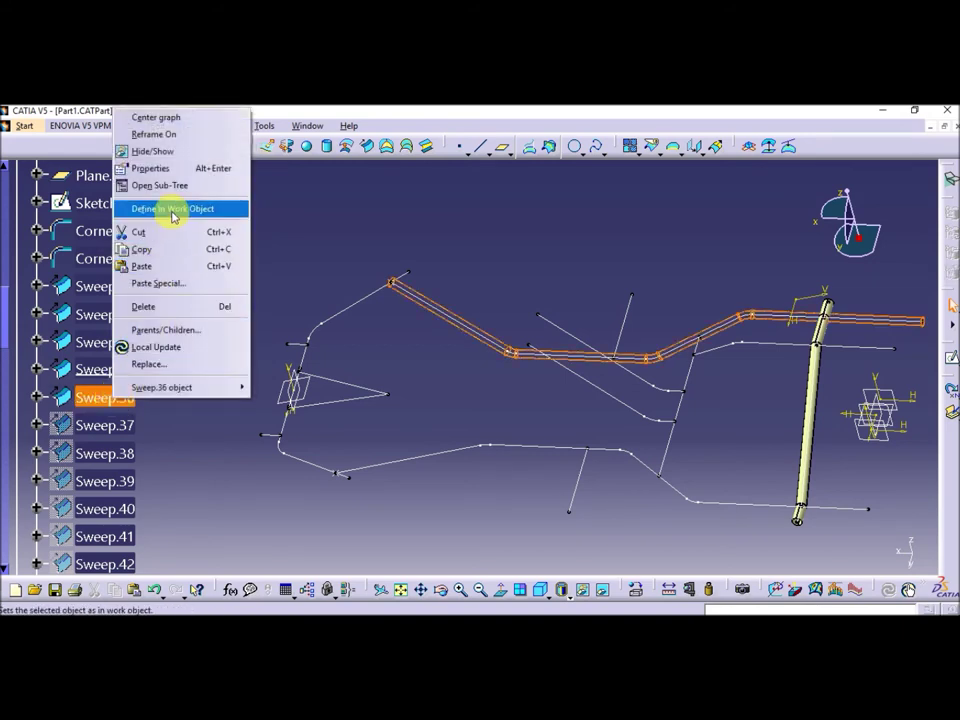
click(174, 209)
click(192, 380)
click(122, 428)
right_click(111, 426)
click(152, 179)
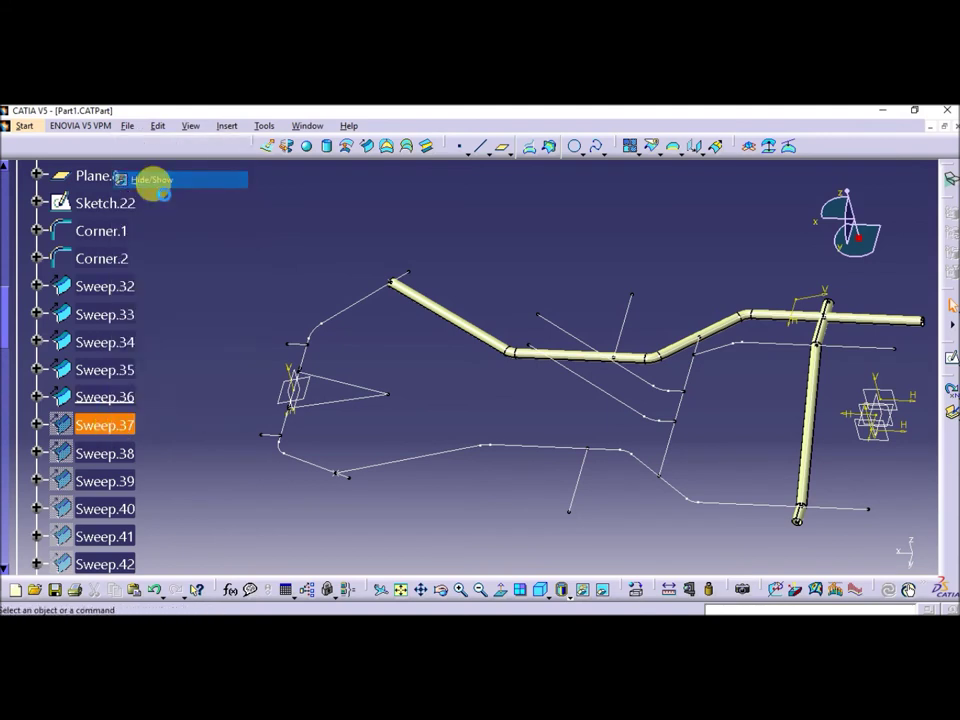
right_click(108, 426)
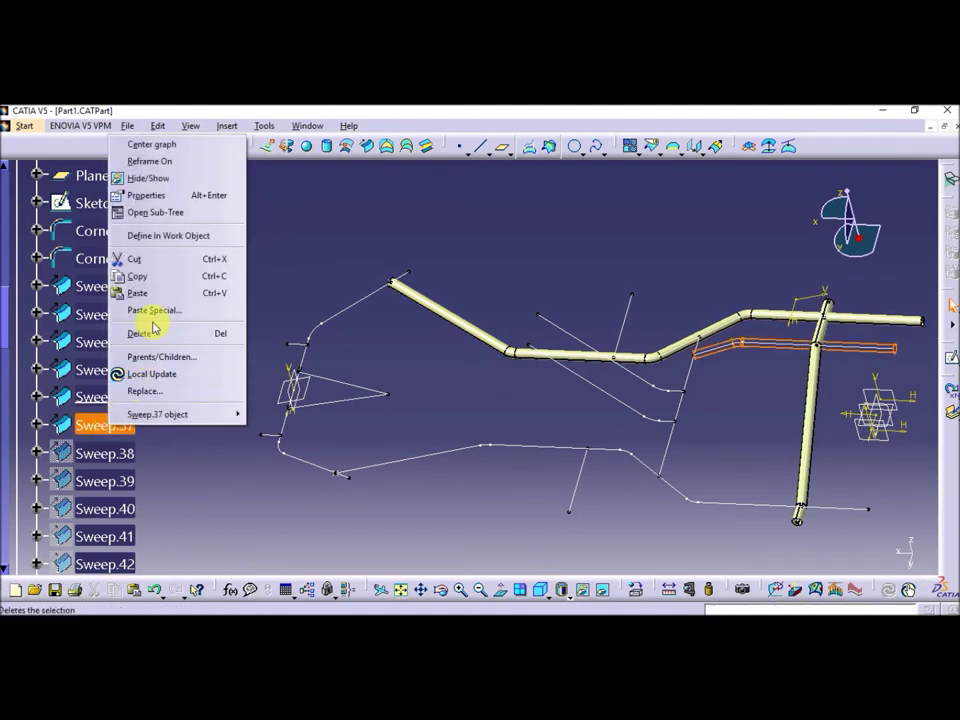
click(160, 236)
click(245, 484)
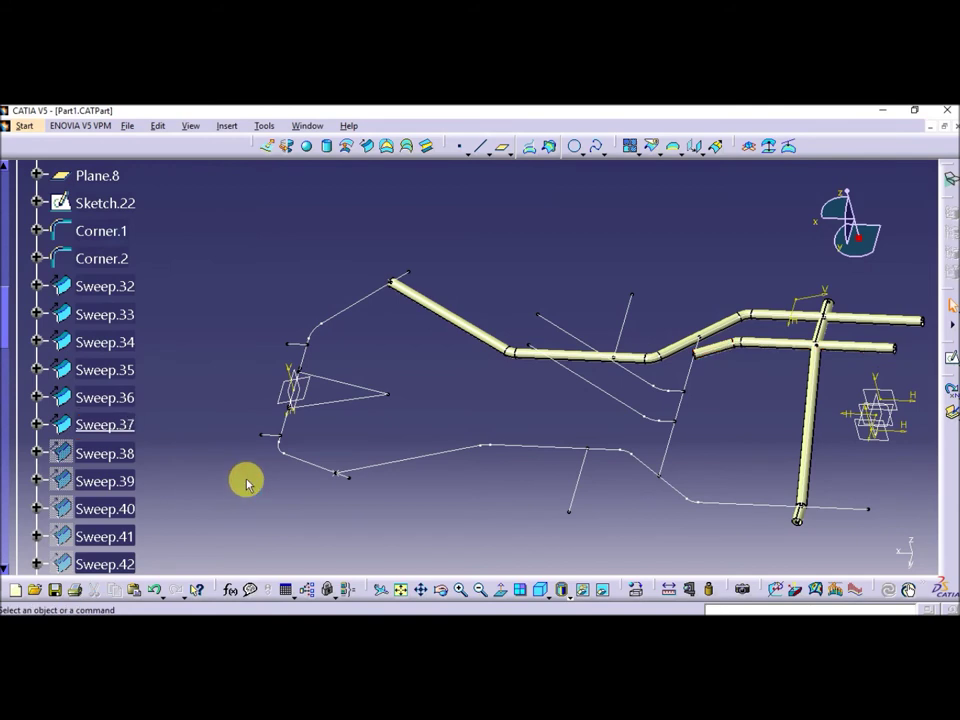
Show the Sweep.38 brace and Sweep.39 lower rail tubes, each made in-work, then reorient the view
right_click(92, 453)
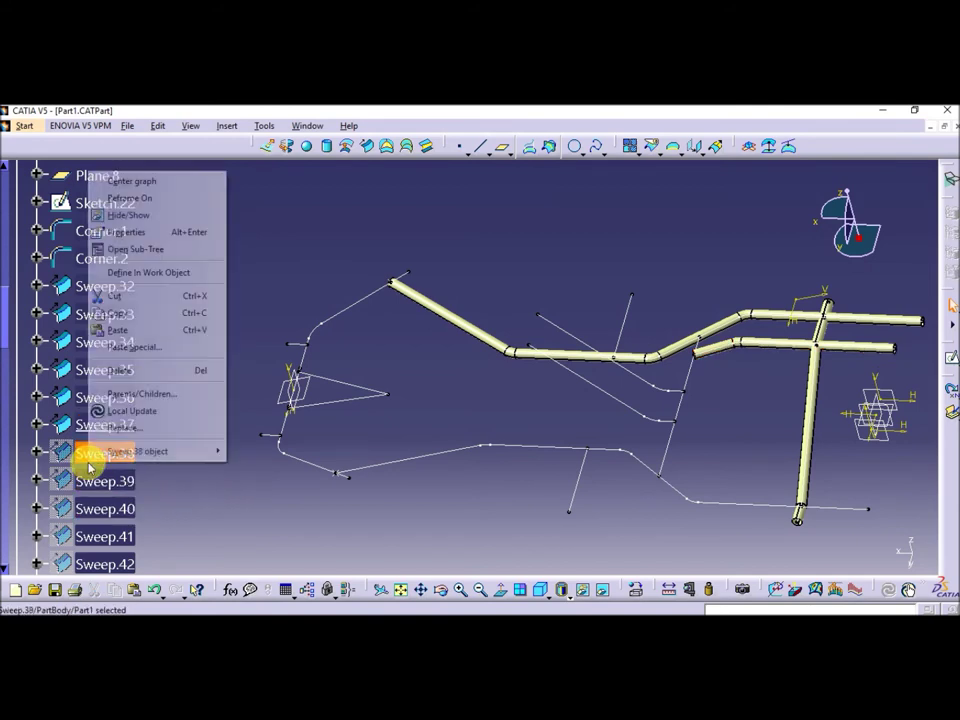
key(Escape)
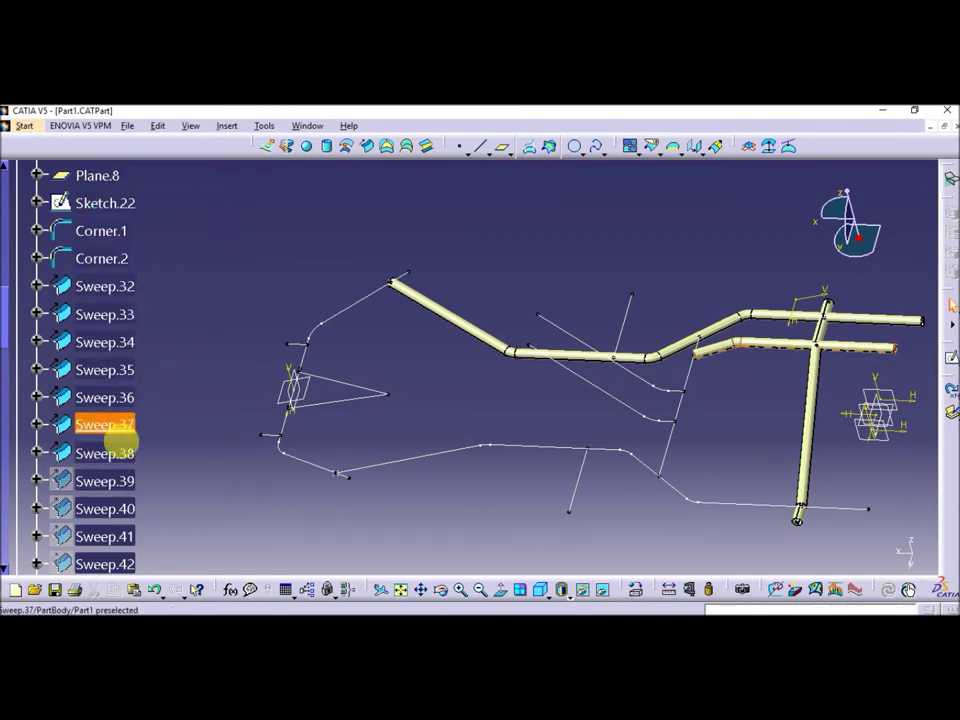
right_click(124, 452)
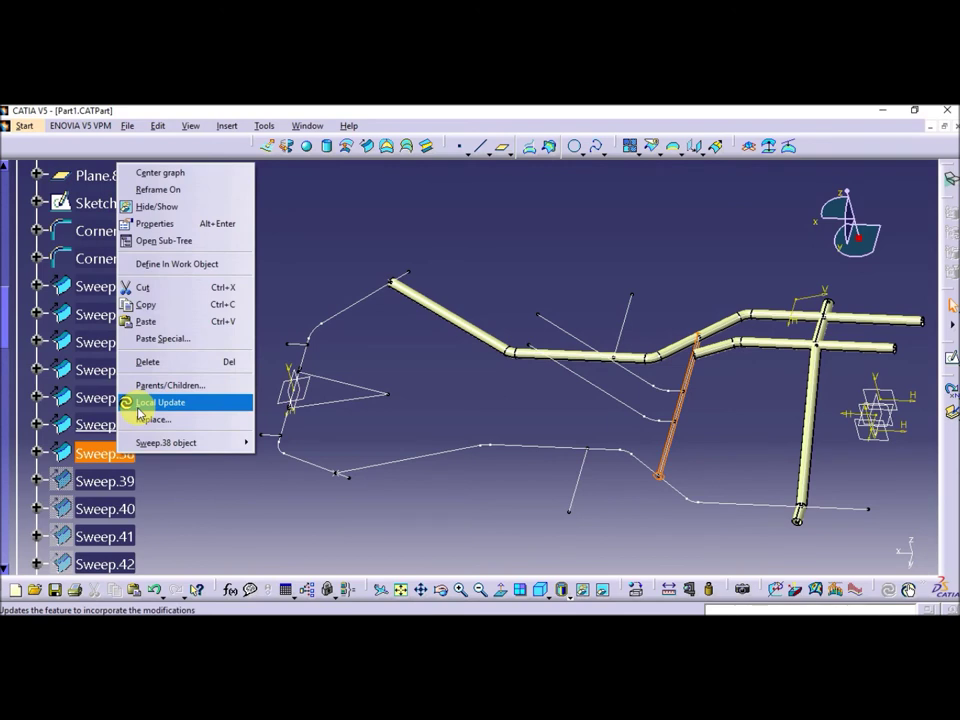
click(162, 268)
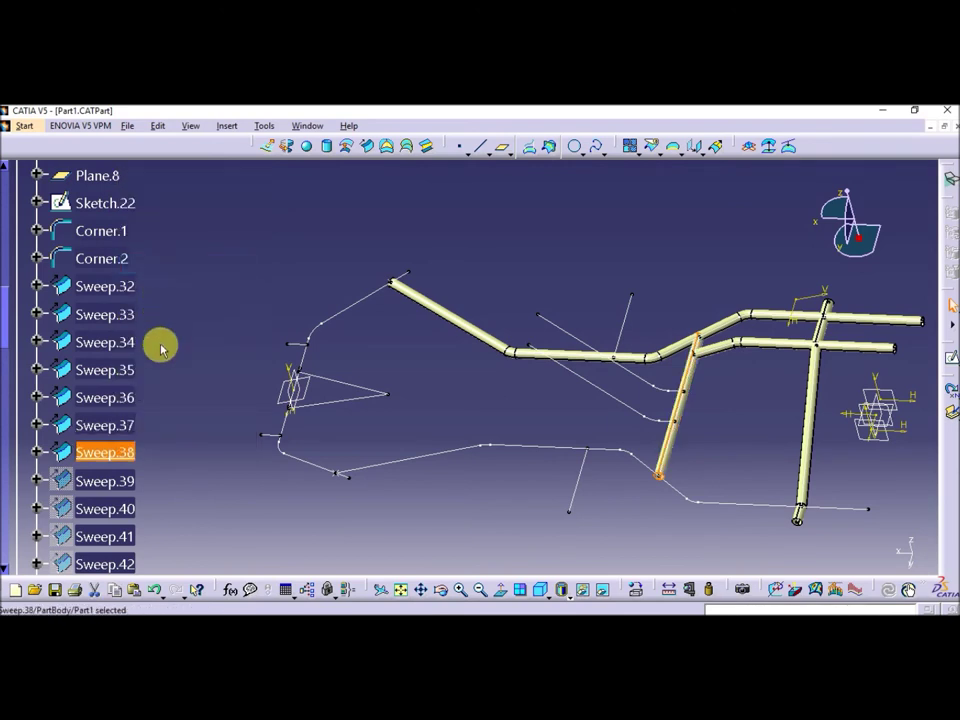
click(230, 485)
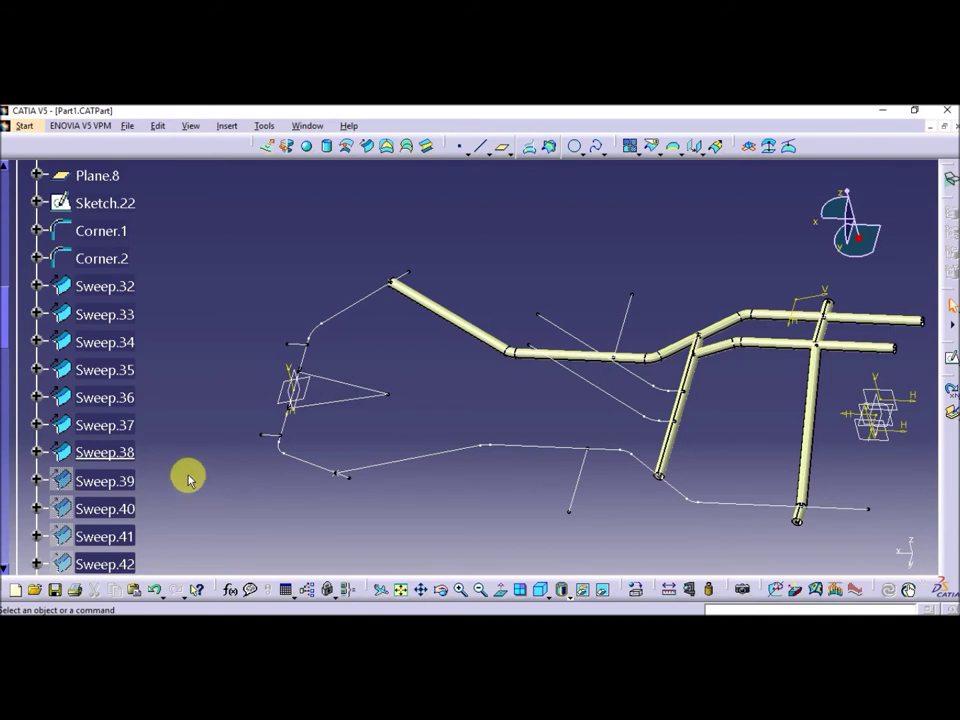
right_click(119, 480)
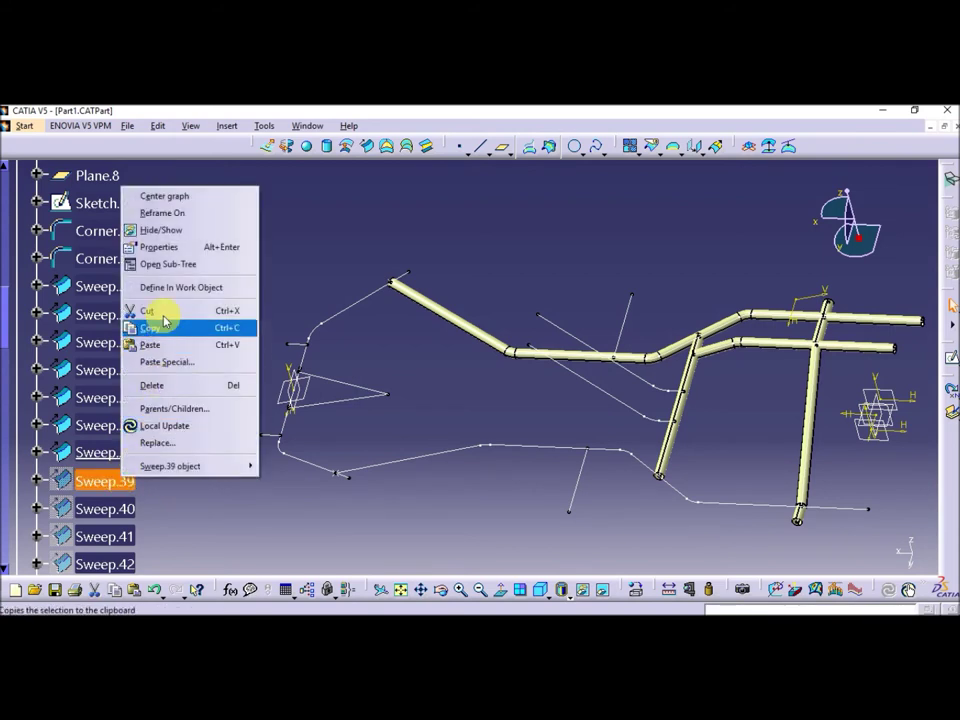
click(165, 236)
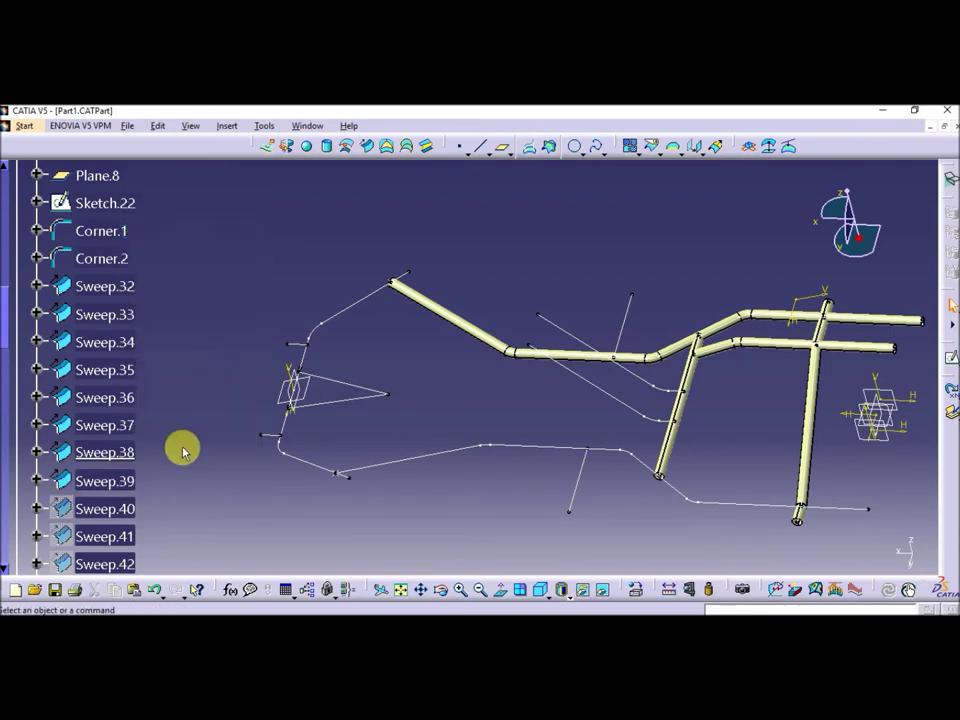
right_click(133, 482)
click(182, 289)
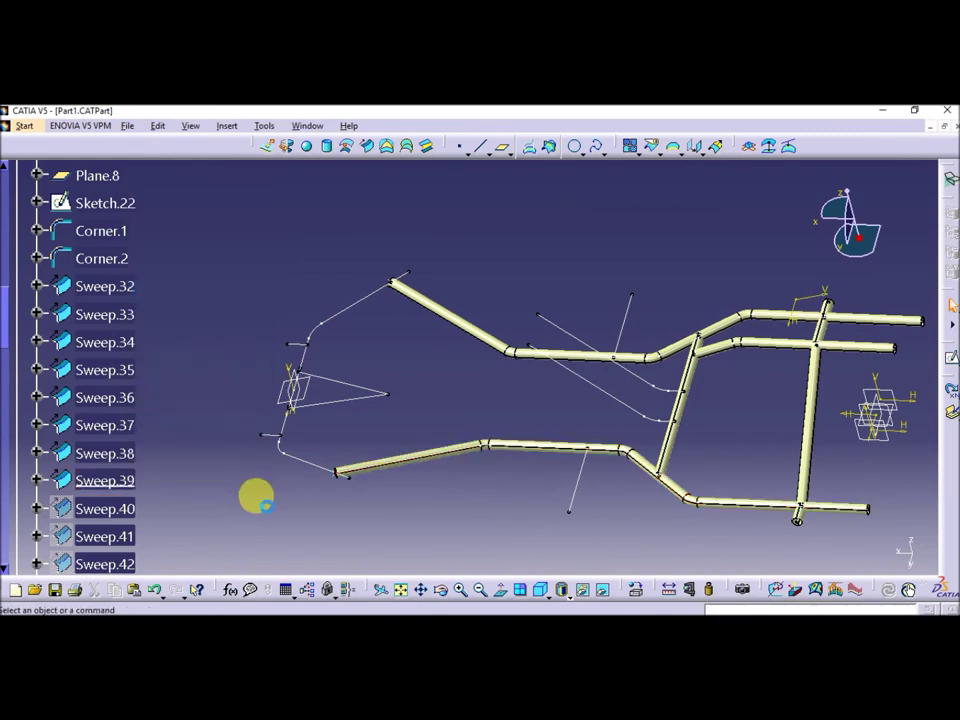
middle_drag(305, 562, 320, 545)
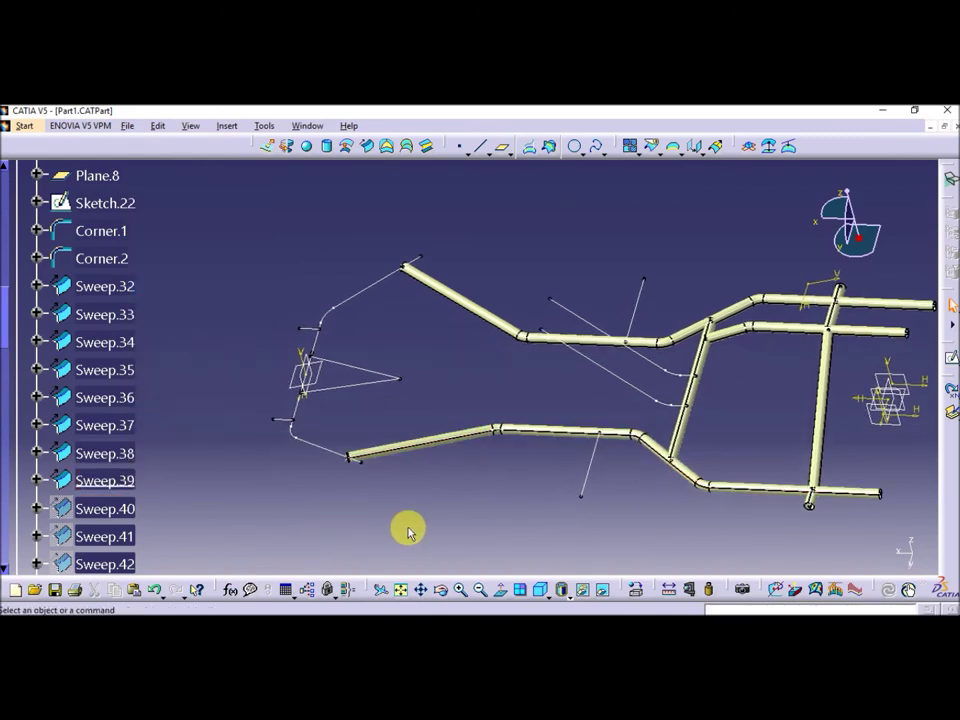
middle_drag(392, 522, 400, 500)
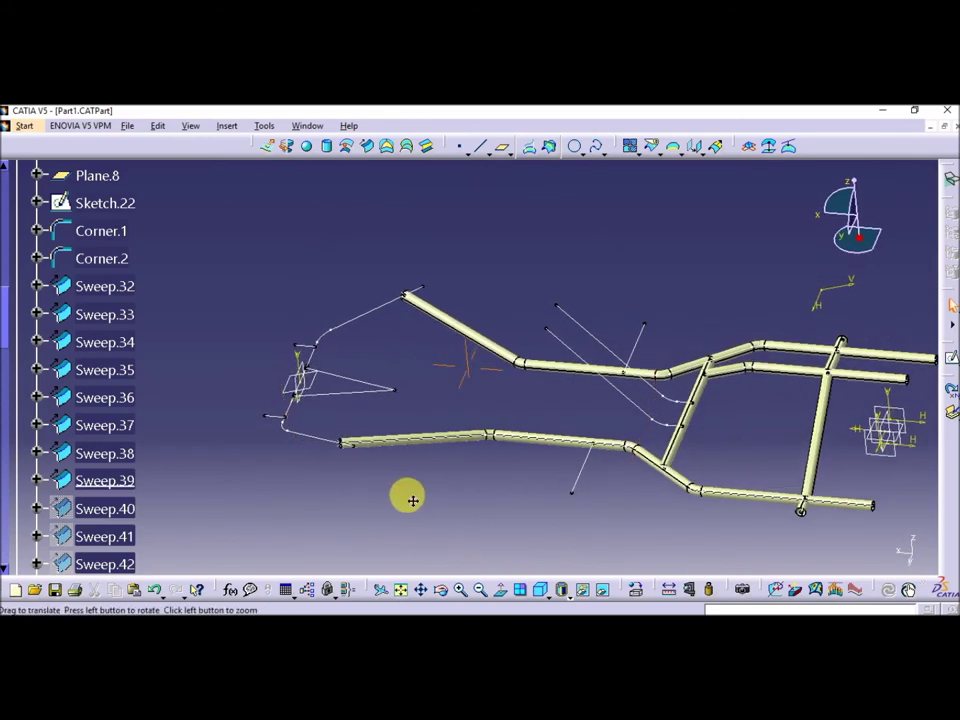
middle_drag(399, 500, 424, 495)
scroll(237, 499, down, 1)
Show Sweep.40 and Sweep.41 and make each the in-work object in turn
scroll(236, 498, down, 2)
scroll(232, 490, down, 1)
scroll(210, 470, down, 1)
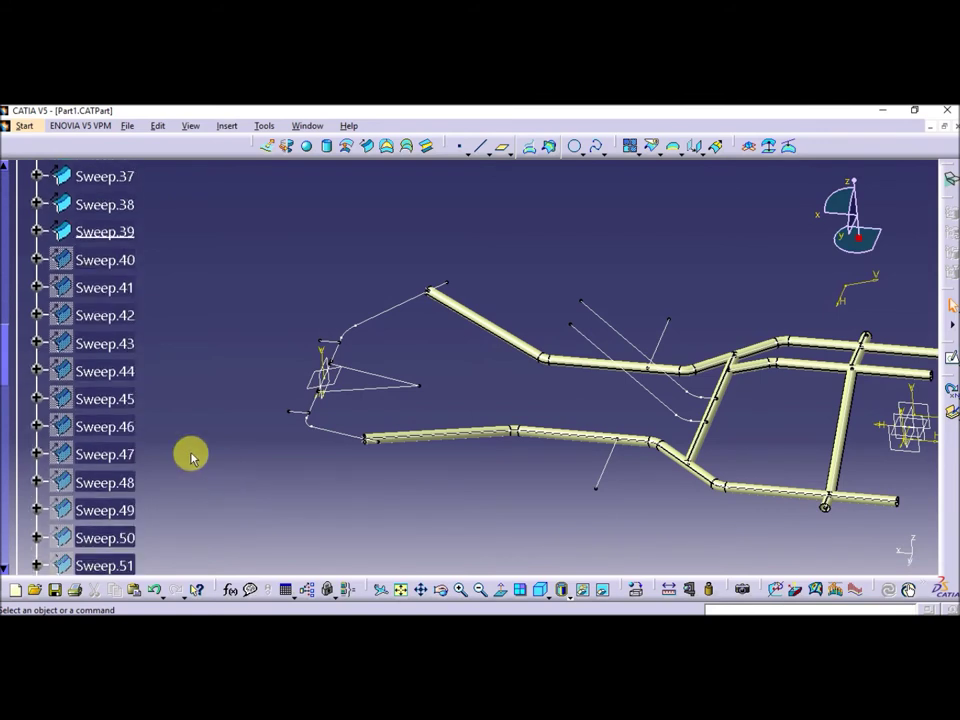
right_click(106, 260)
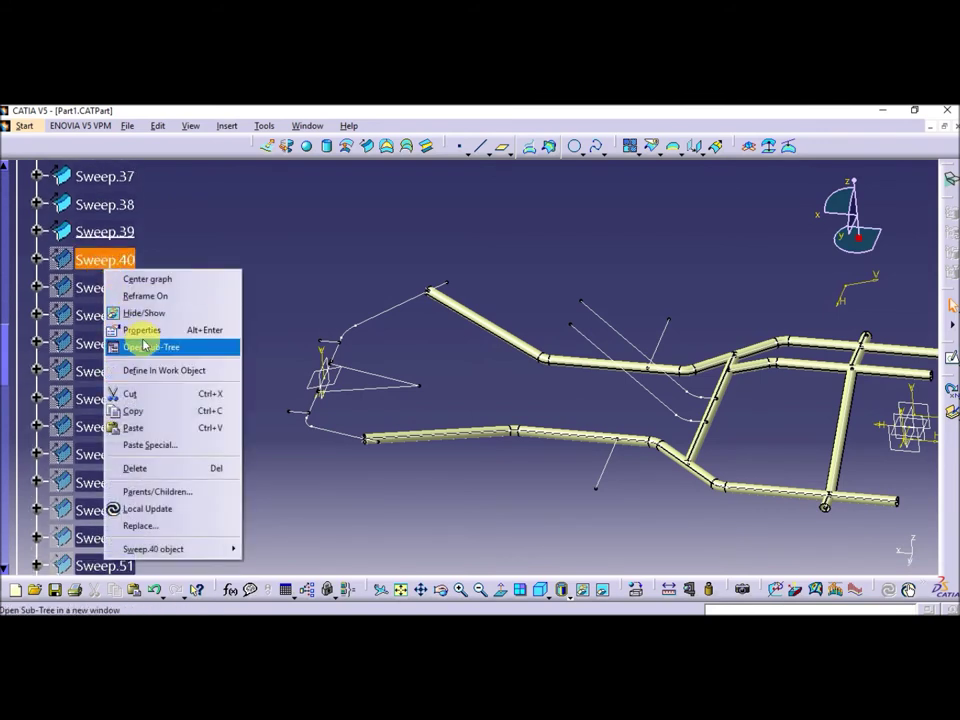
click(146, 314)
right_click(122, 262)
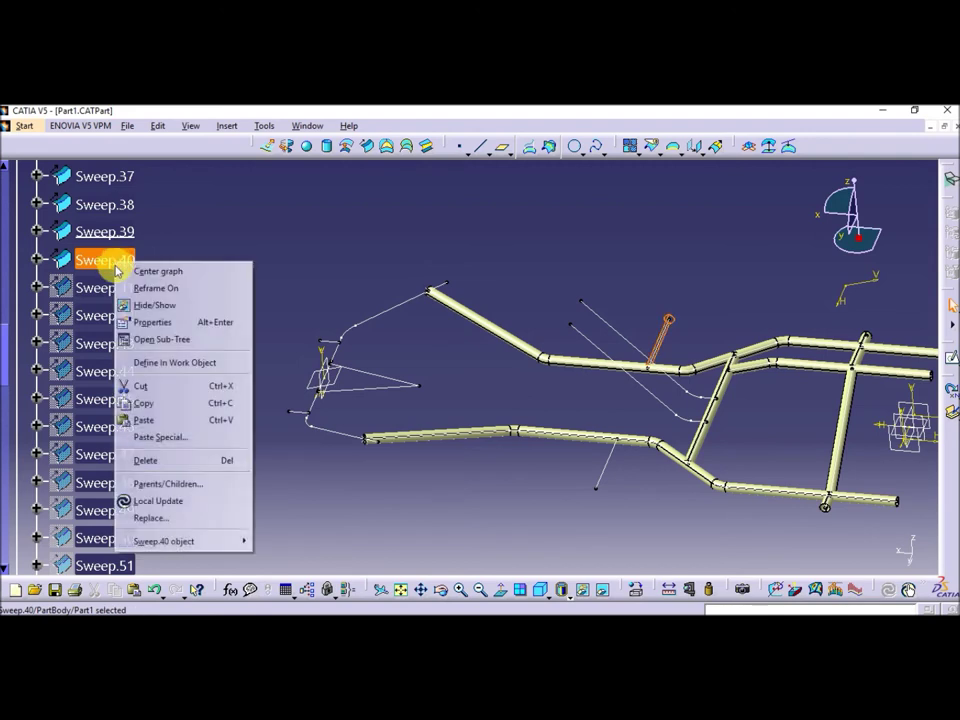
click(169, 356)
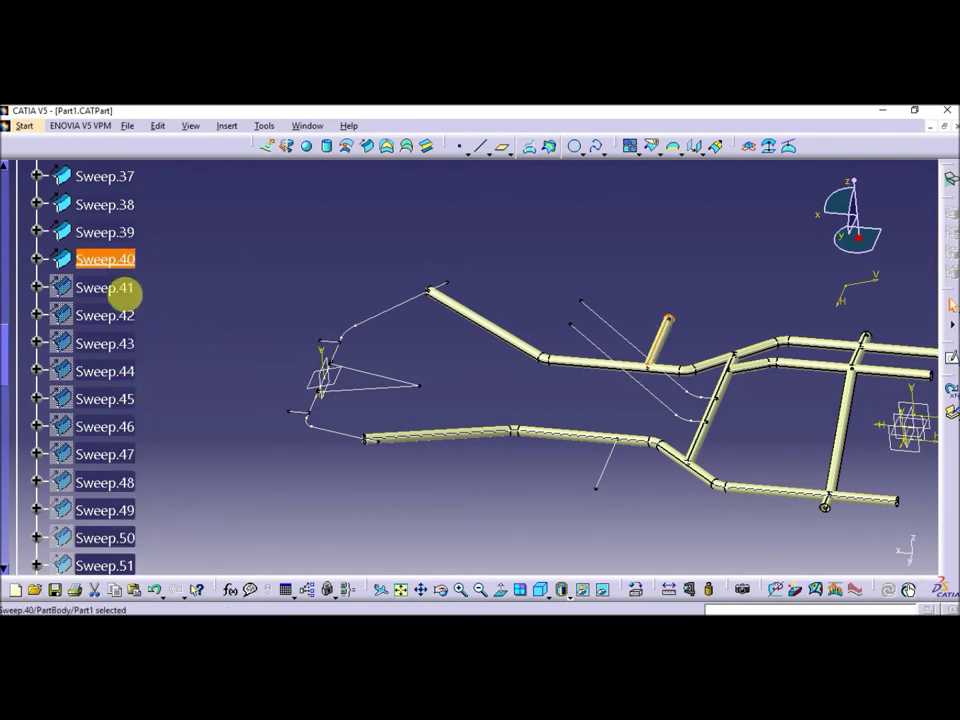
right_click(113, 292)
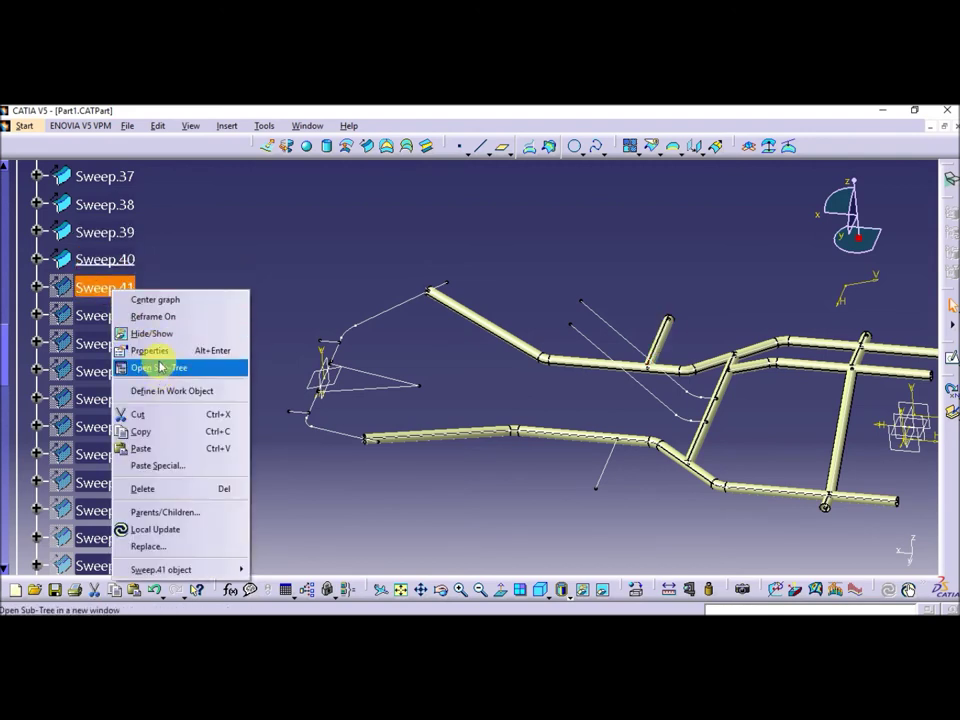
click(150, 333)
right_click(106, 289)
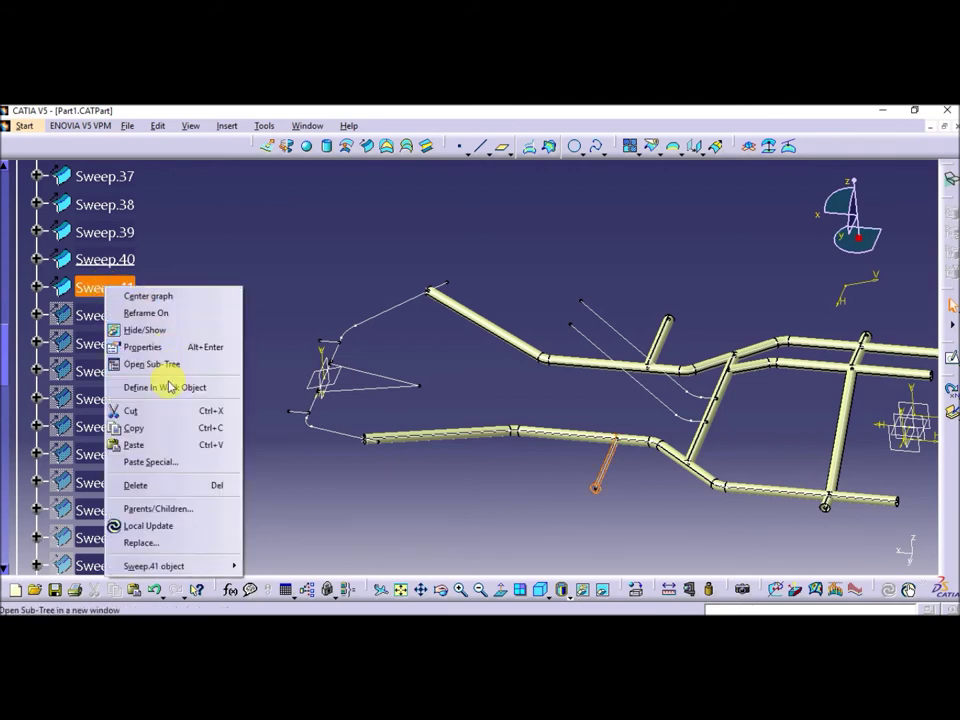
click(168, 386)
Show Sweep.42 and Sweep.43 and make each the in-work object in turn
right_click(113, 316)
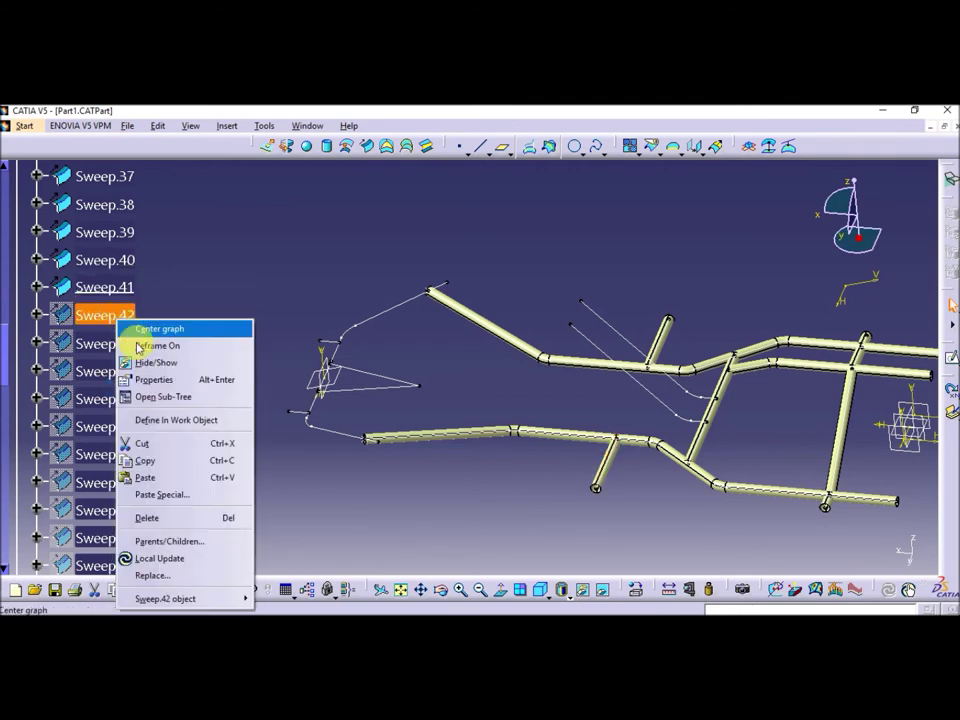
click(145, 365)
right_click(121, 318)
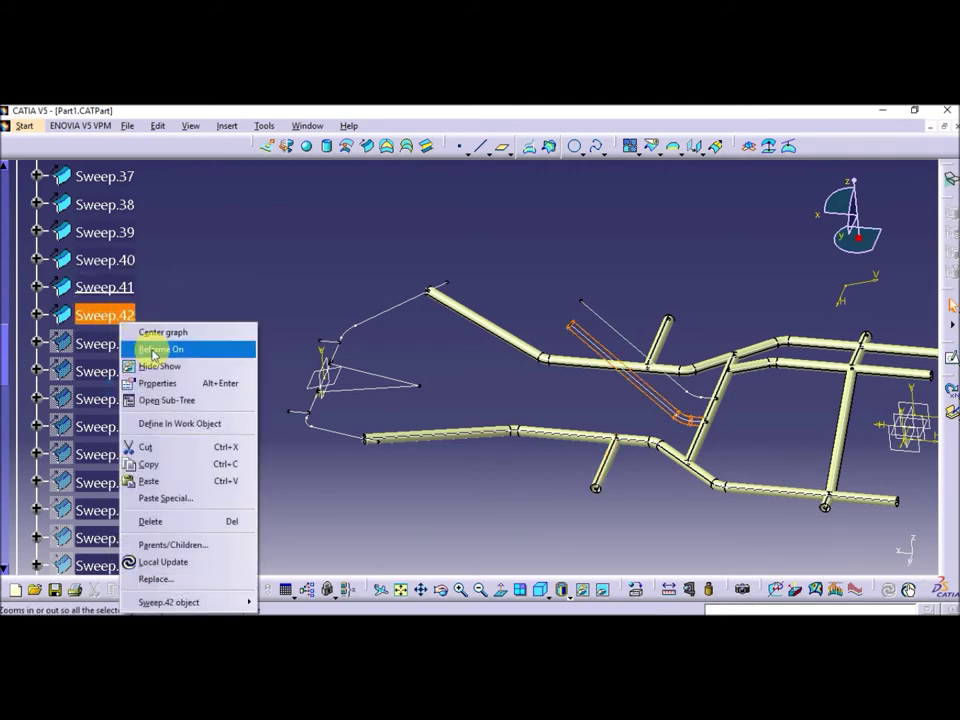
click(167, 423)
right_click(118, 346)
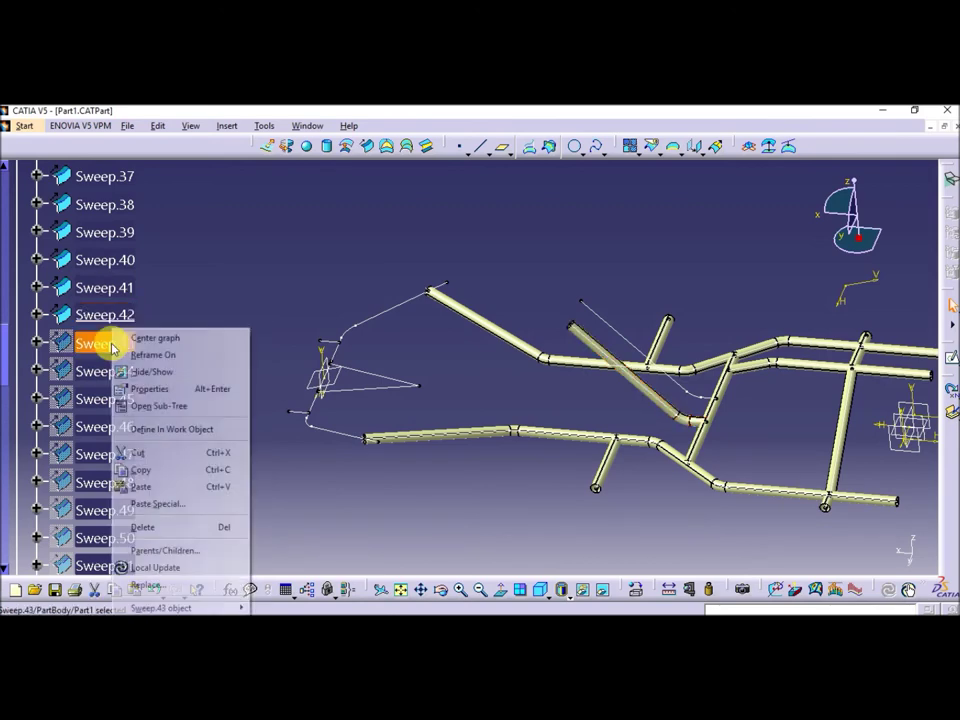
click(126, 371)
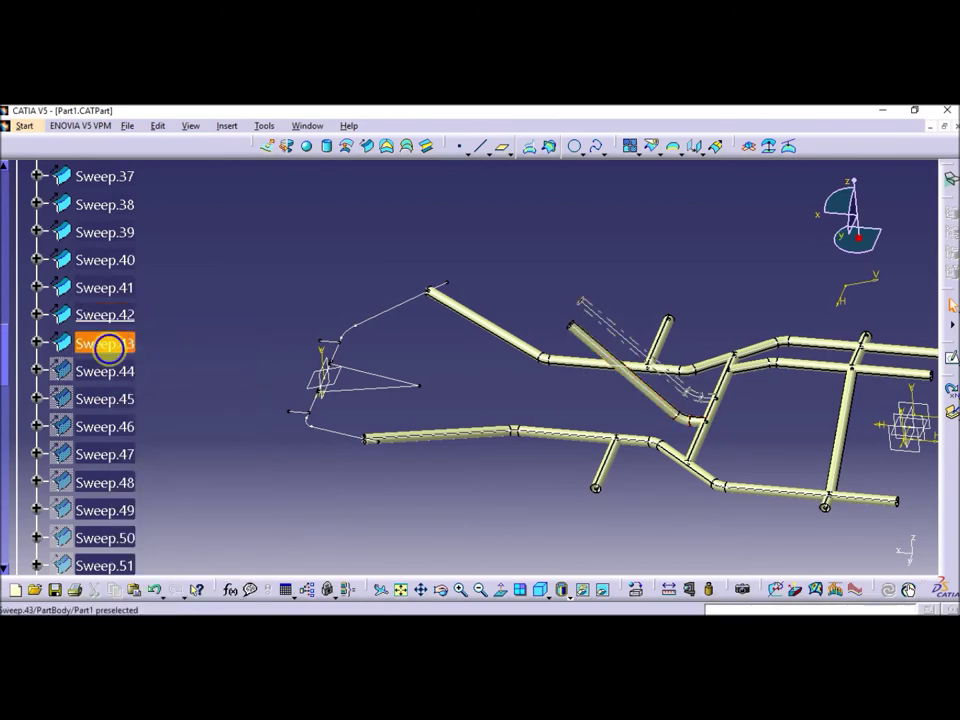
right_click(108, 343)
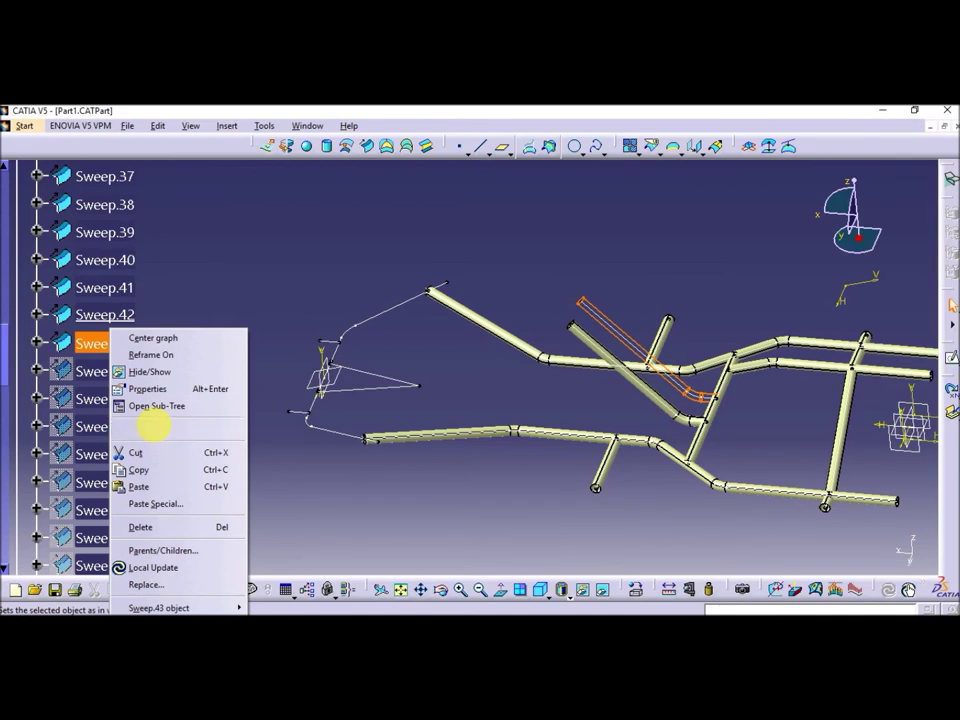
click(160, 430)
Show Sweep.44 and Sweep.45 and make each the in-work object in turn
right_click(111, 371)
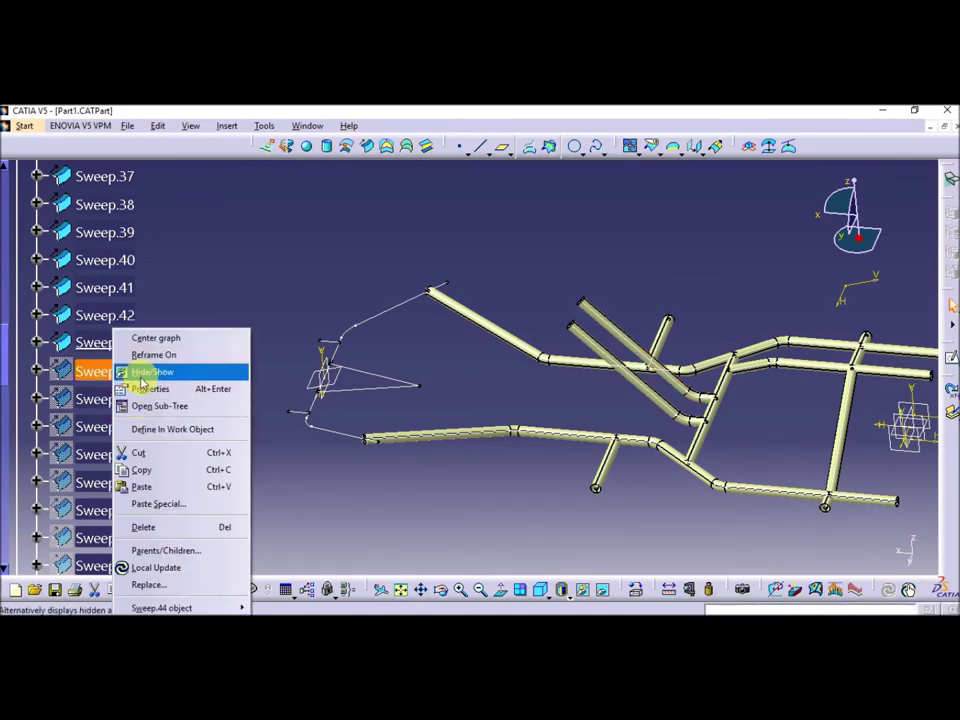
click(132, 371)
right_click(97, 374)
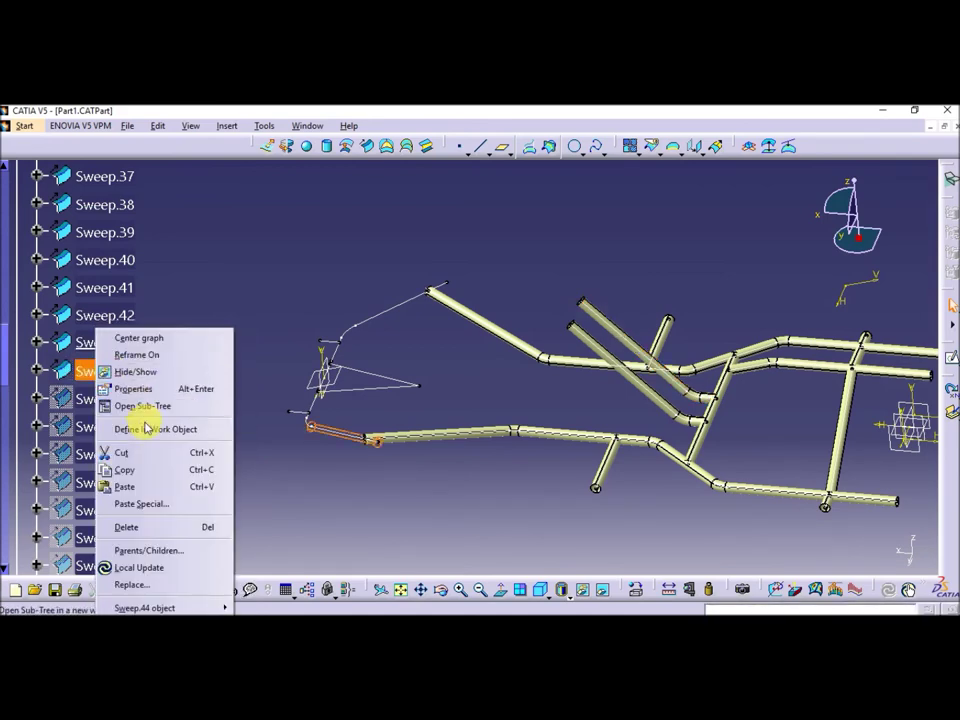
click(143, 430)
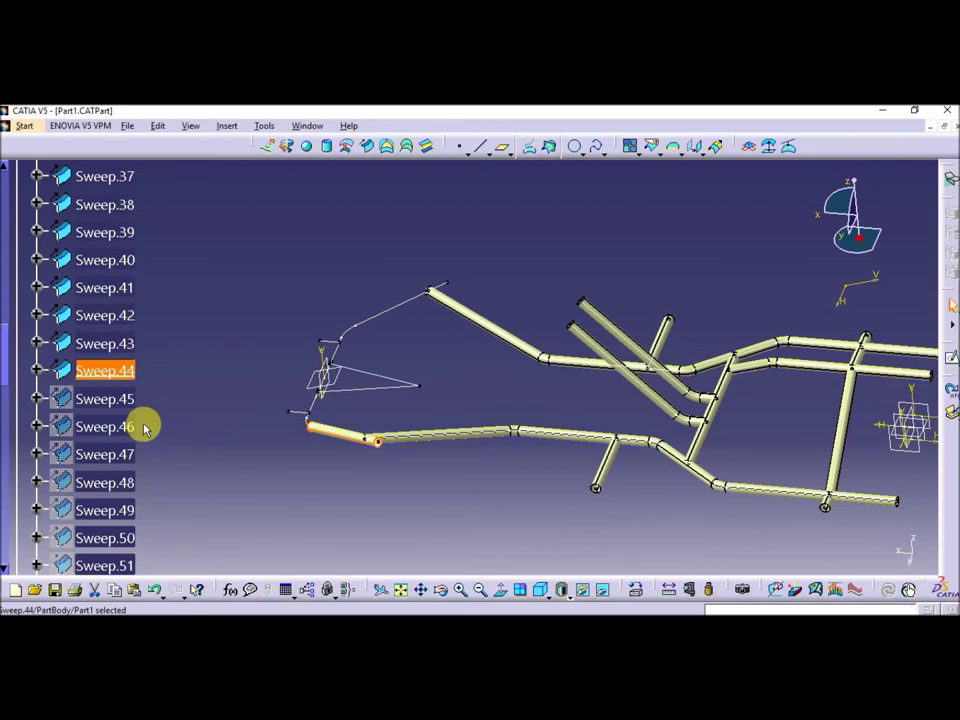
right_click(111, 398)
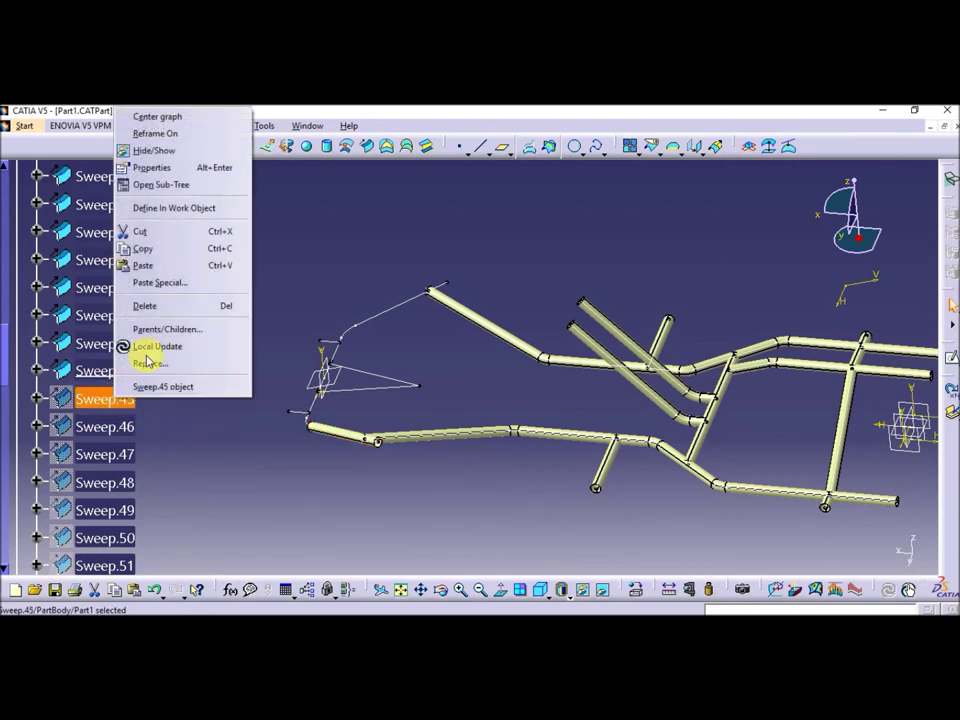
click(174, 152)
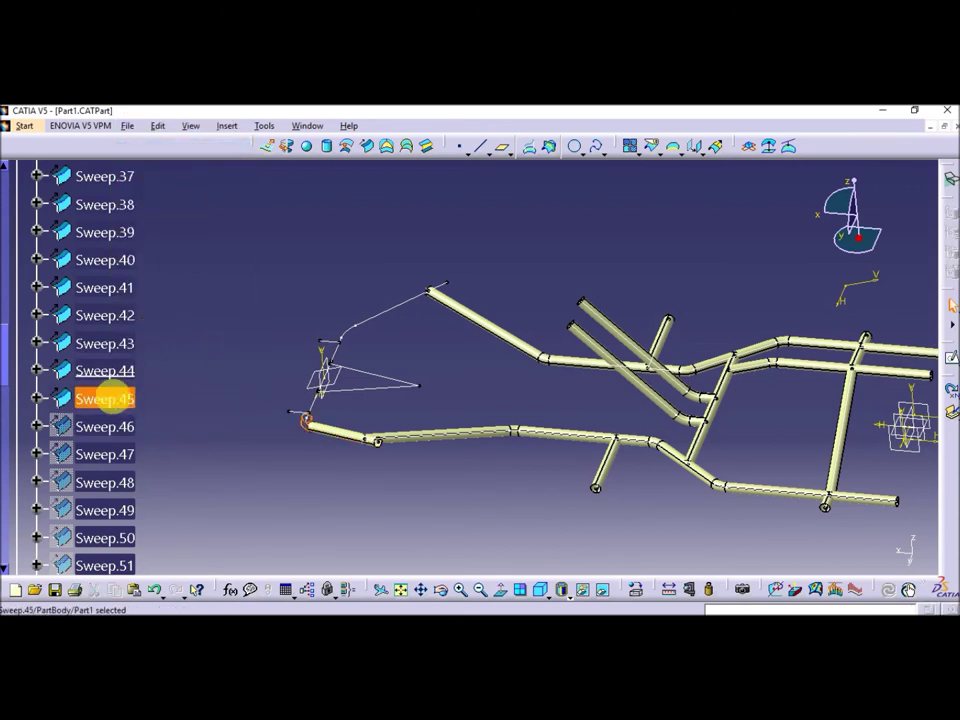
right_click(113, 396)
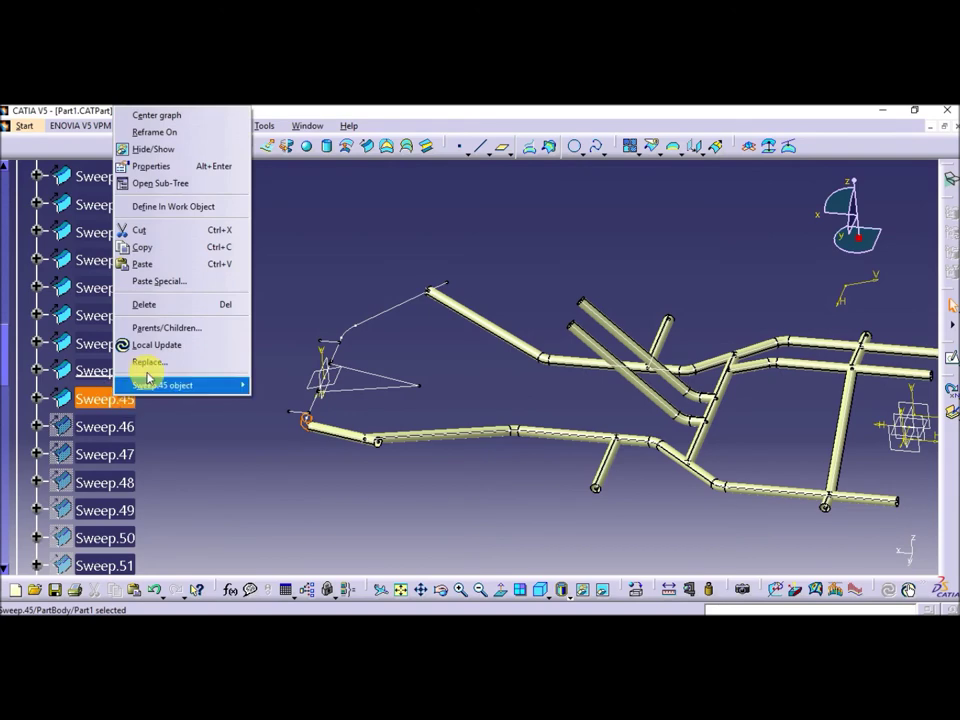
click(181, 210)
click(486, 398)
middle_drag(486, 398, 475, 435)
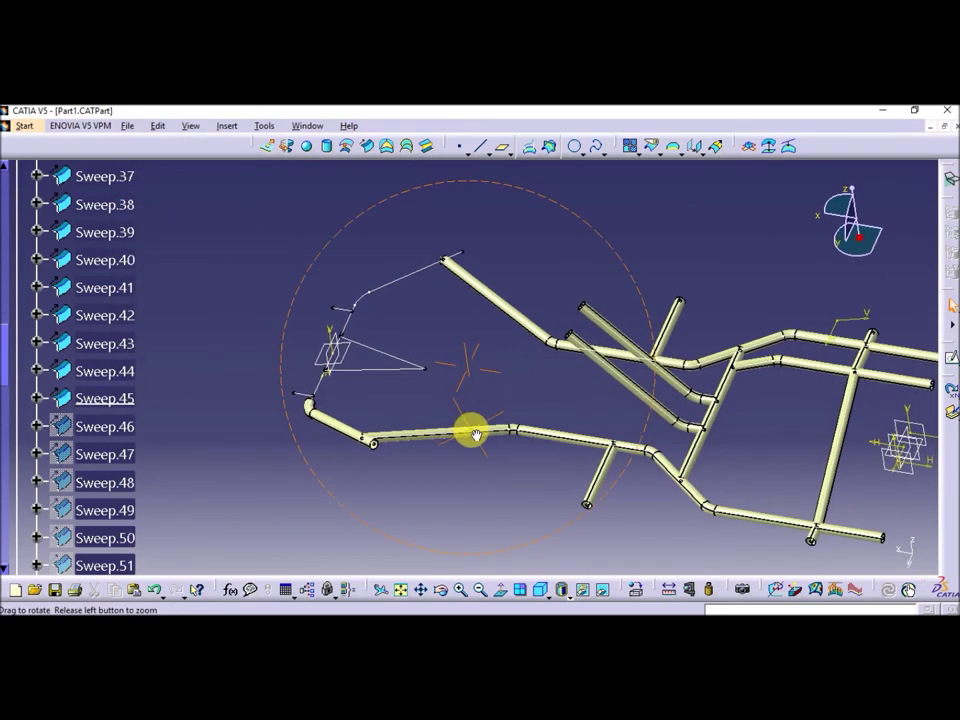
Unhide Sweep.46, Sweep.47 and Sweep.48, making each the in-work object in turn
right_click(110, 428)
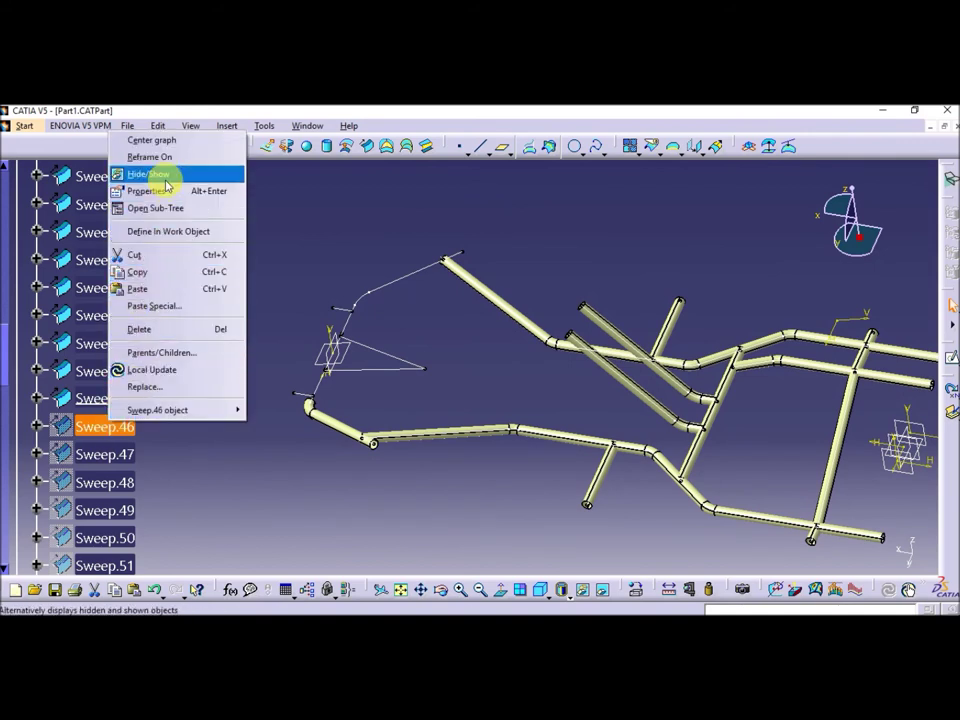
click(124, 426)
right_click(124, 426)
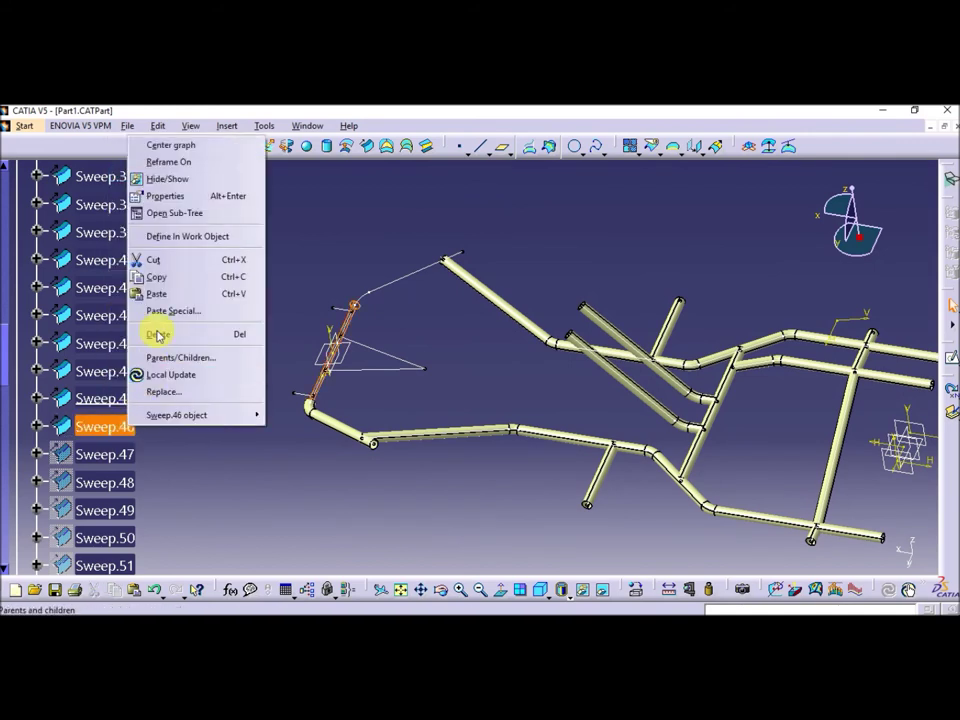
click(176, 236)
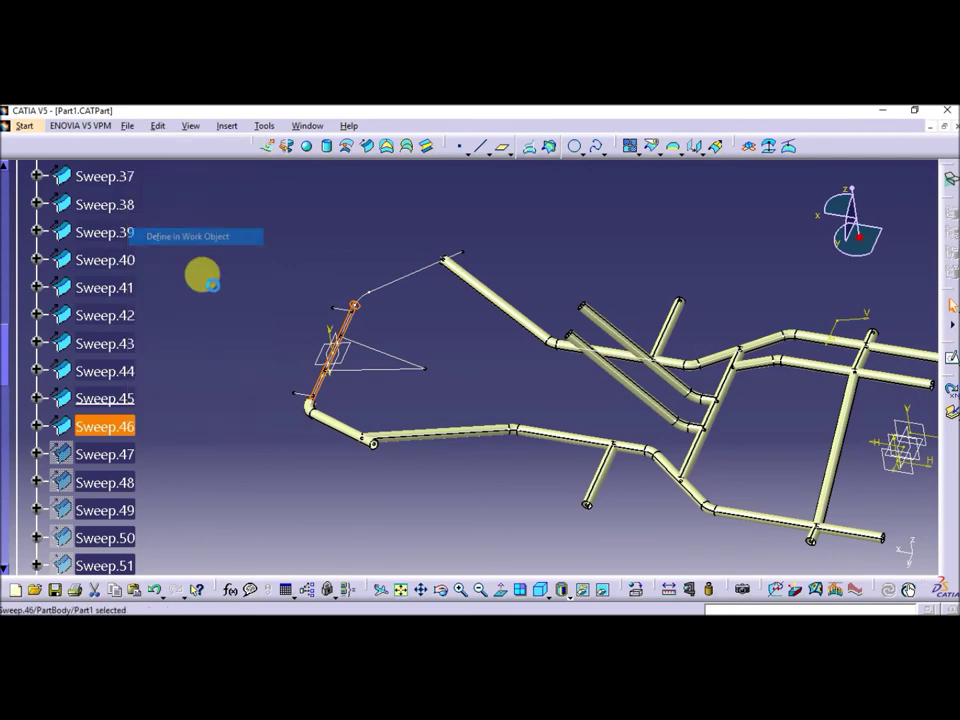
right_click(115, 454)
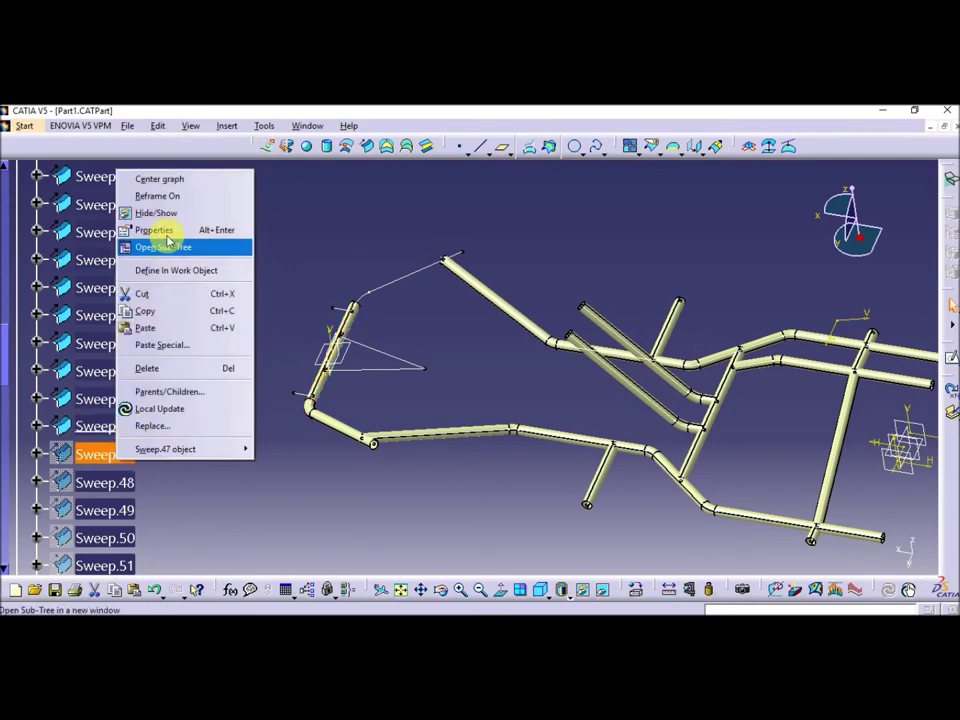
click(167, 212)
right_click(127, 460)
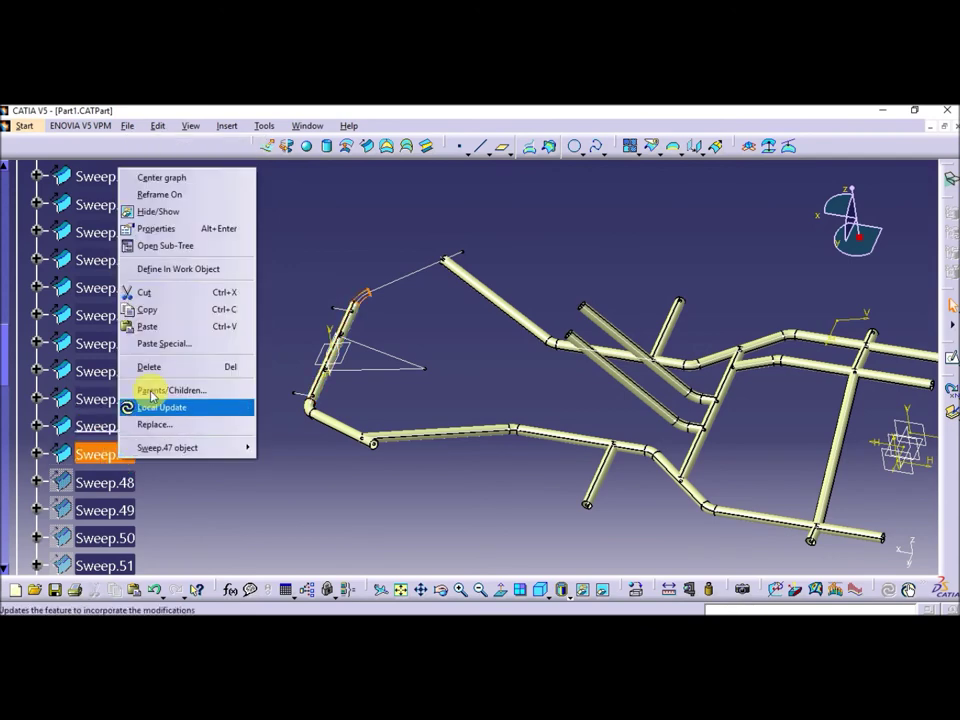
click(176, 268)
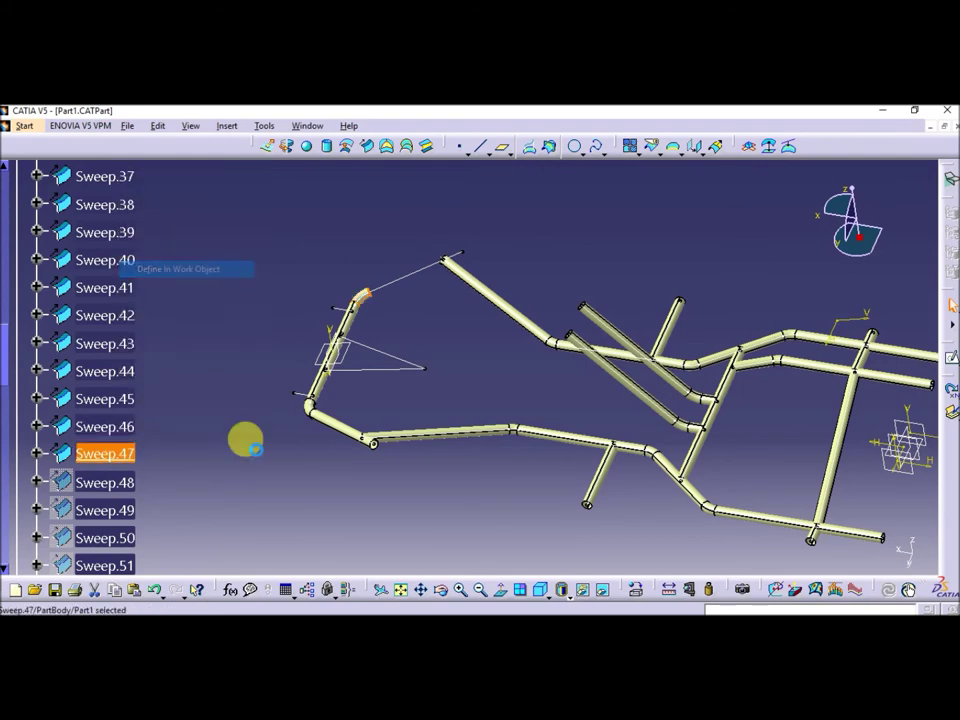
right_click(130, 480)
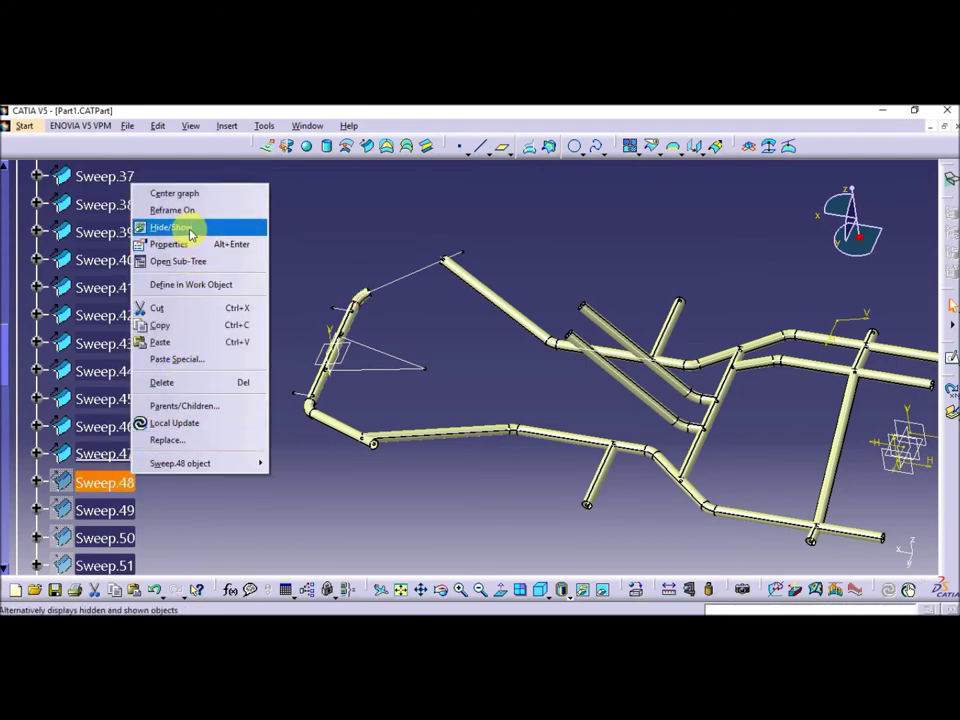
click(182, 226)
right_click(99, 478)
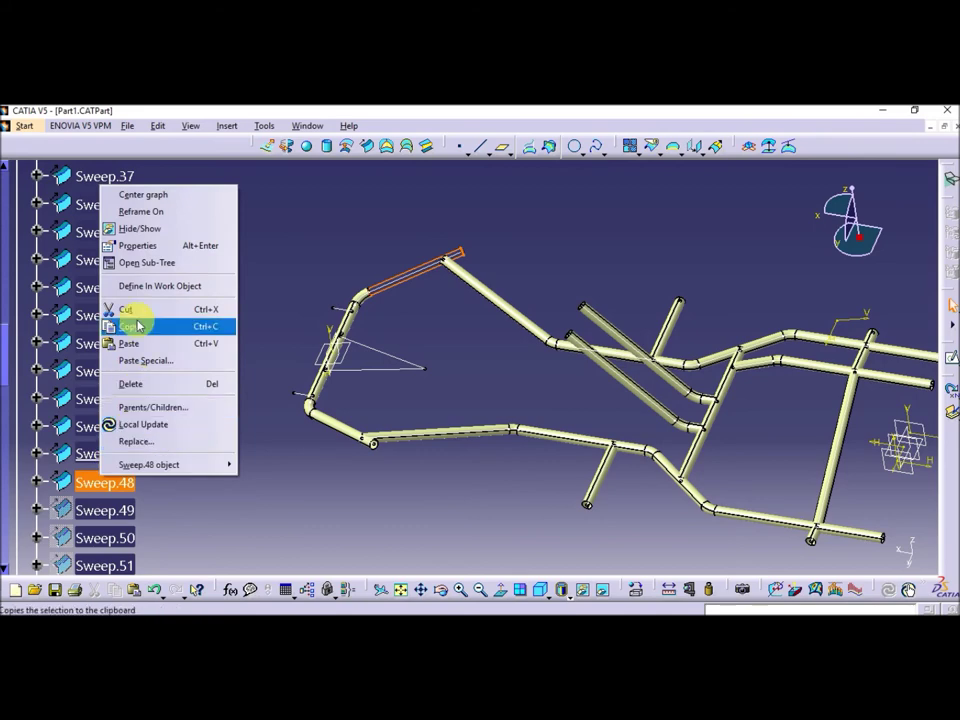
click(150, 285)
scroll(200, 440, down, 1)
Show Sweep.49 and Sweep.50, defining each in turn as the in-work object
scroll(200, 440, down, 2)
scroll(200, 440, down, 2)
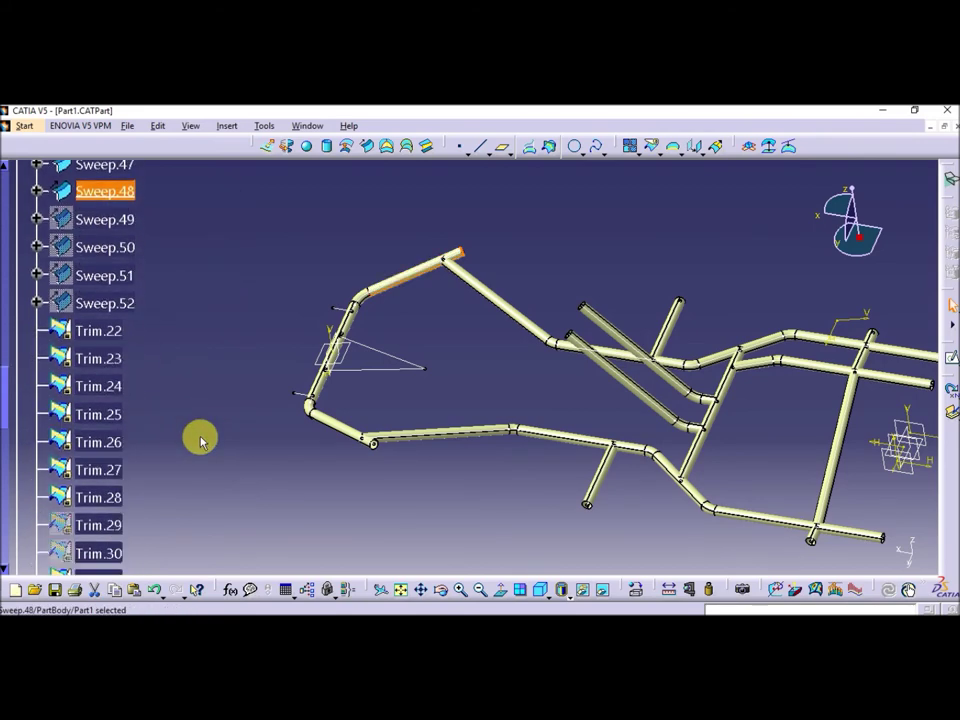
right_click(100, 219)
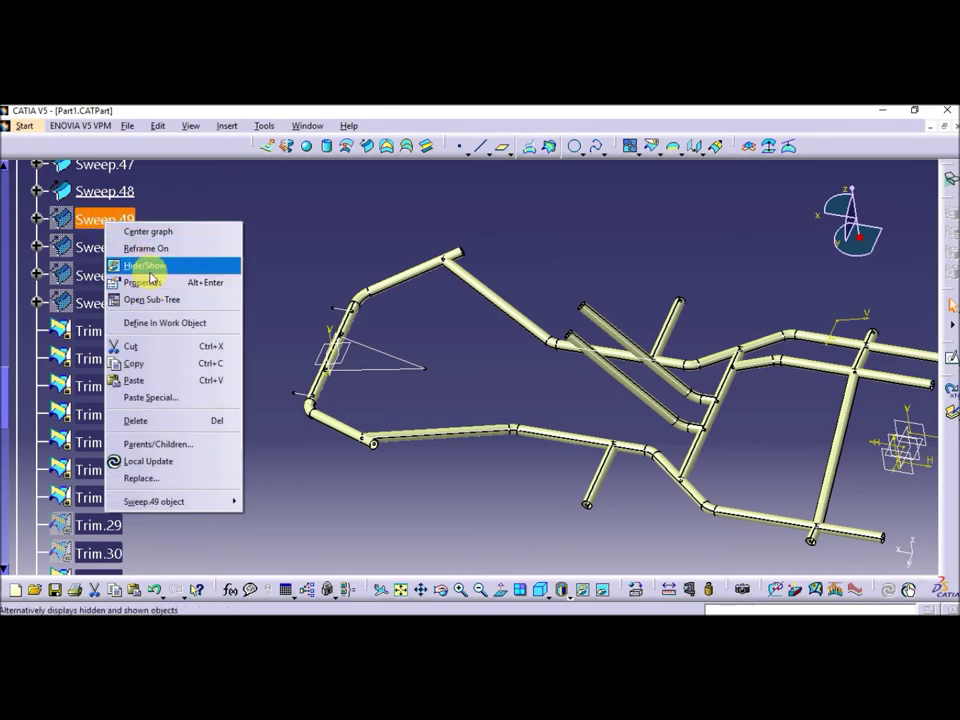
click(145, 266)
right_click(113, 224)
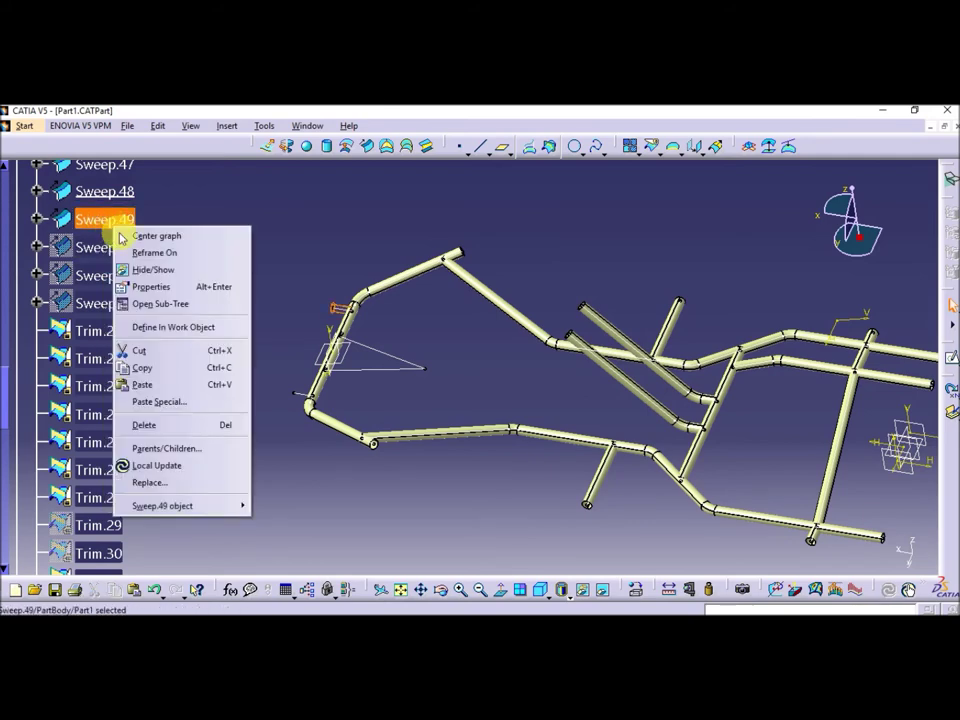
click(155, 325)
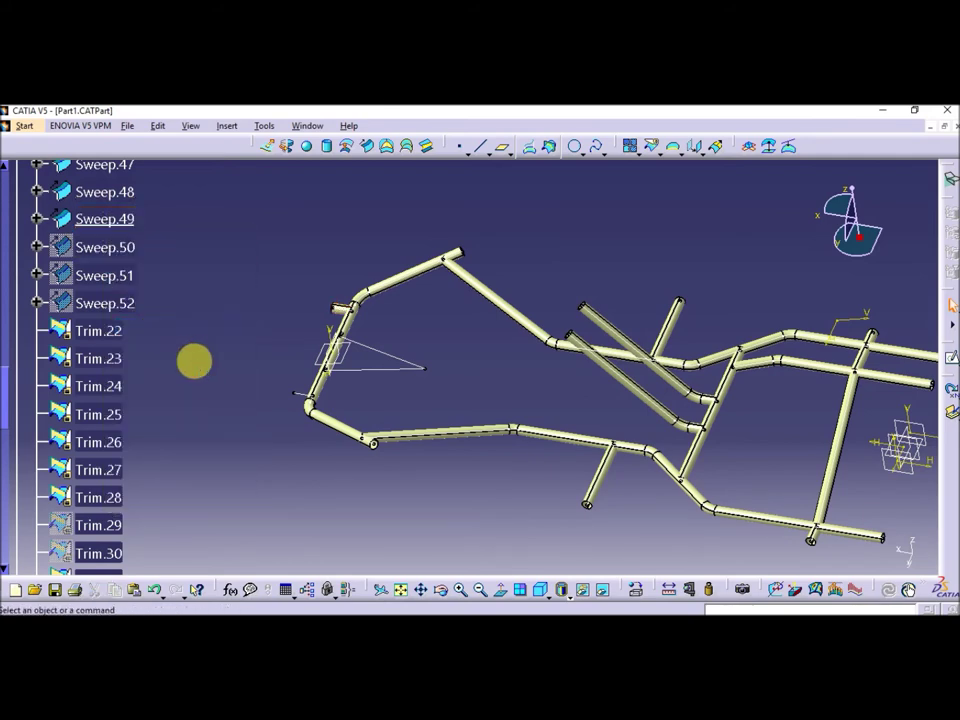
right_click(117, 250)
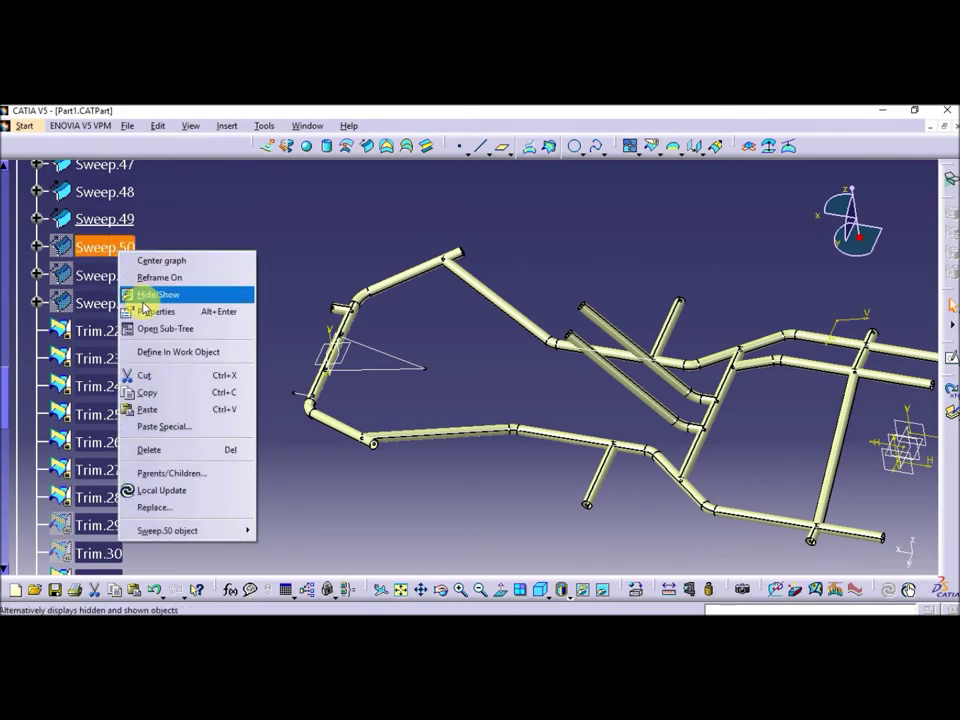
click(143, 294)
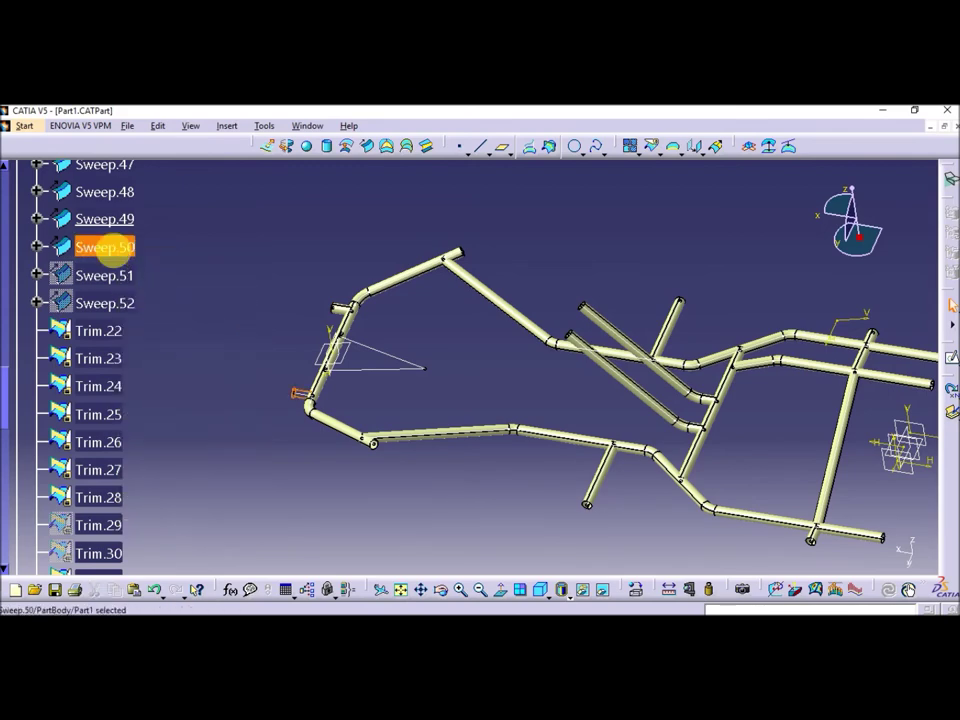
right_click(113, 250)
click(175, 351)
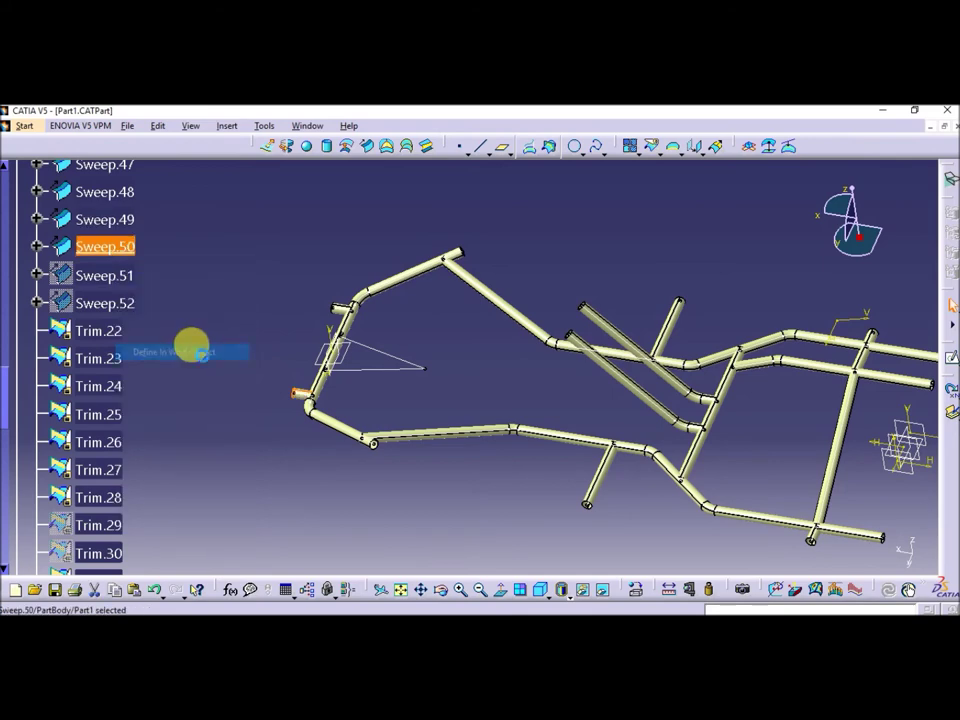
Show Sweep.51 and Sweep.52, leaving Sweep.52 as the in-work object, then clear the selection
right_click(105, 277)
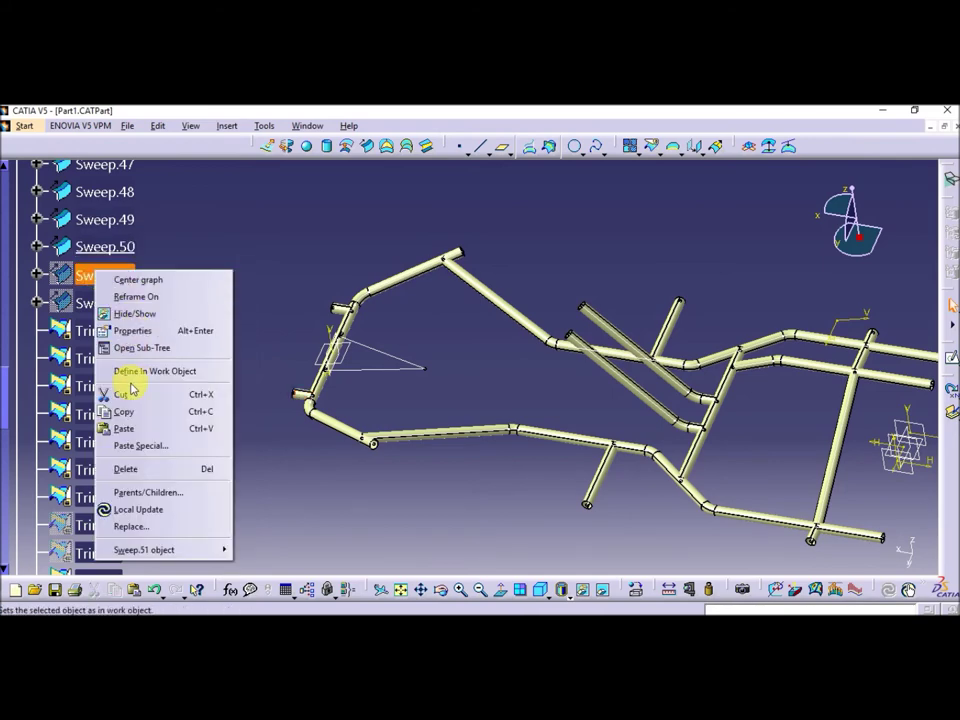
click(145, 314)
click(103, 278)
right_click(107, 280)
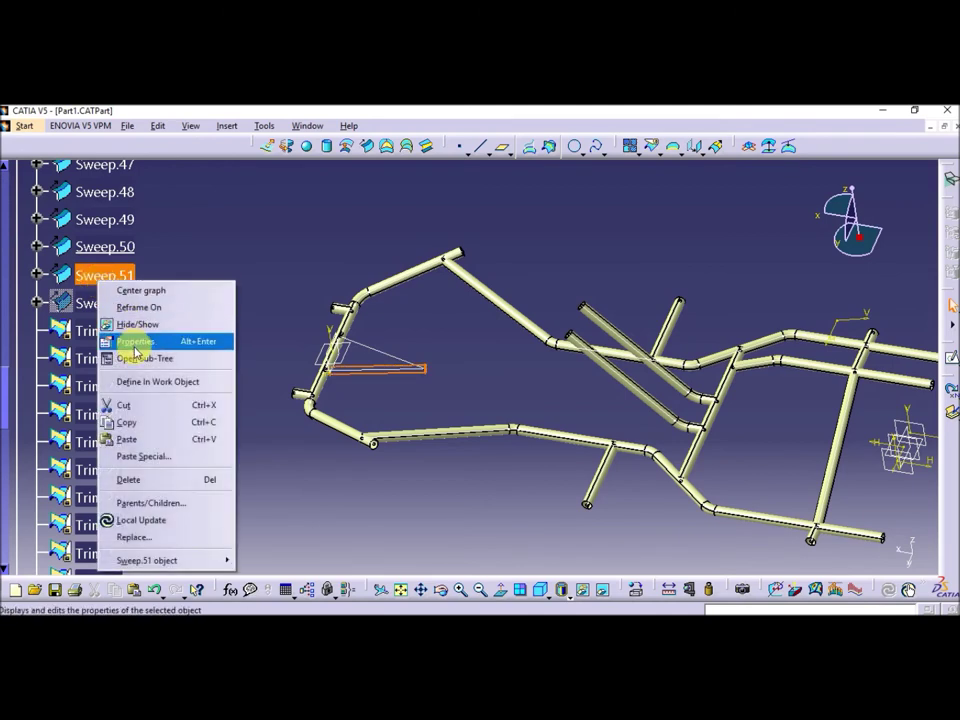
click(140, 381)
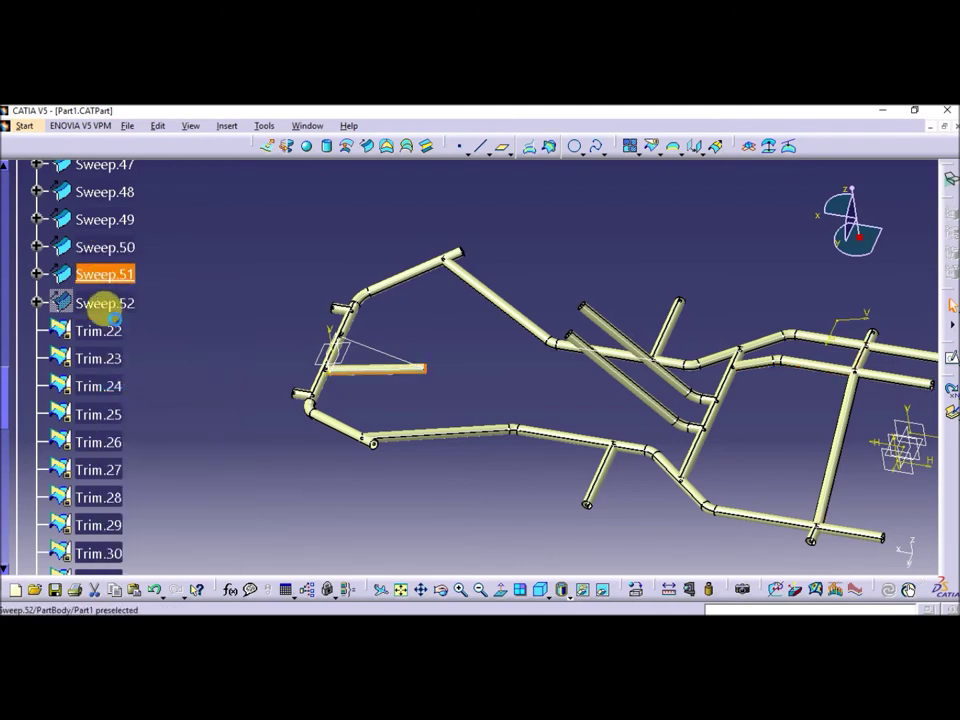
right_click(100, 294)
click(133, 343)
right_click(105, 306)
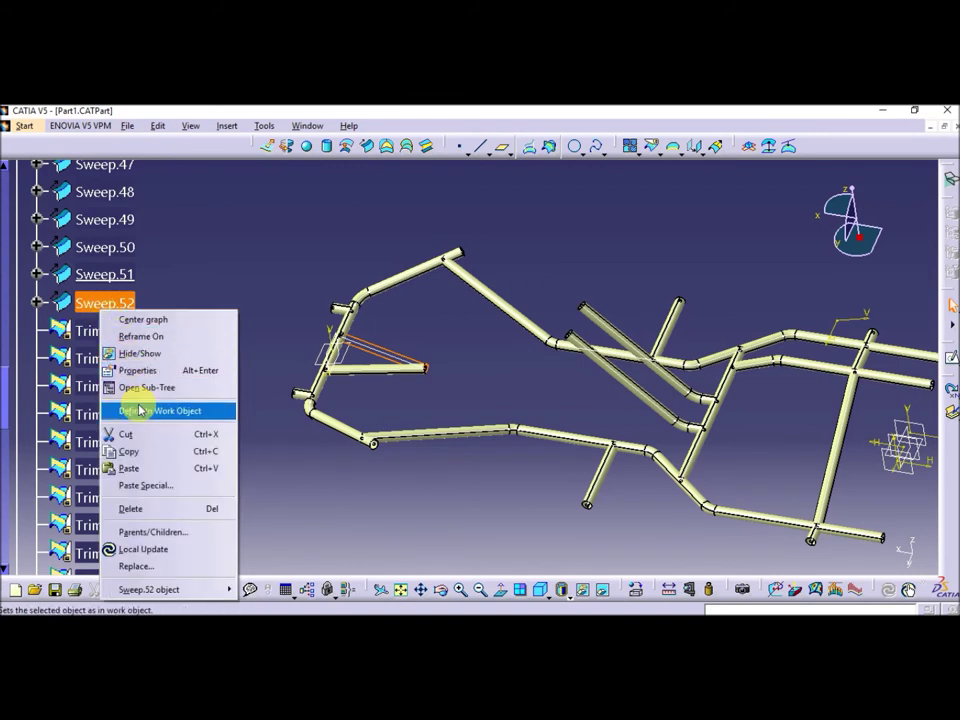
click(140, 410)
click(476, 395)
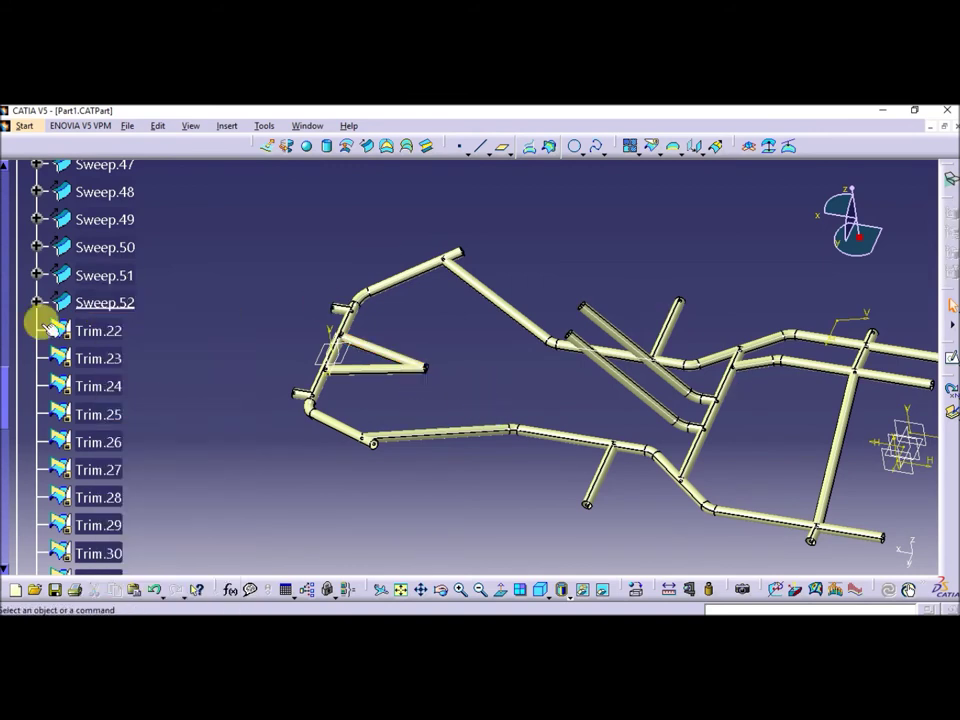
click(436, 393)
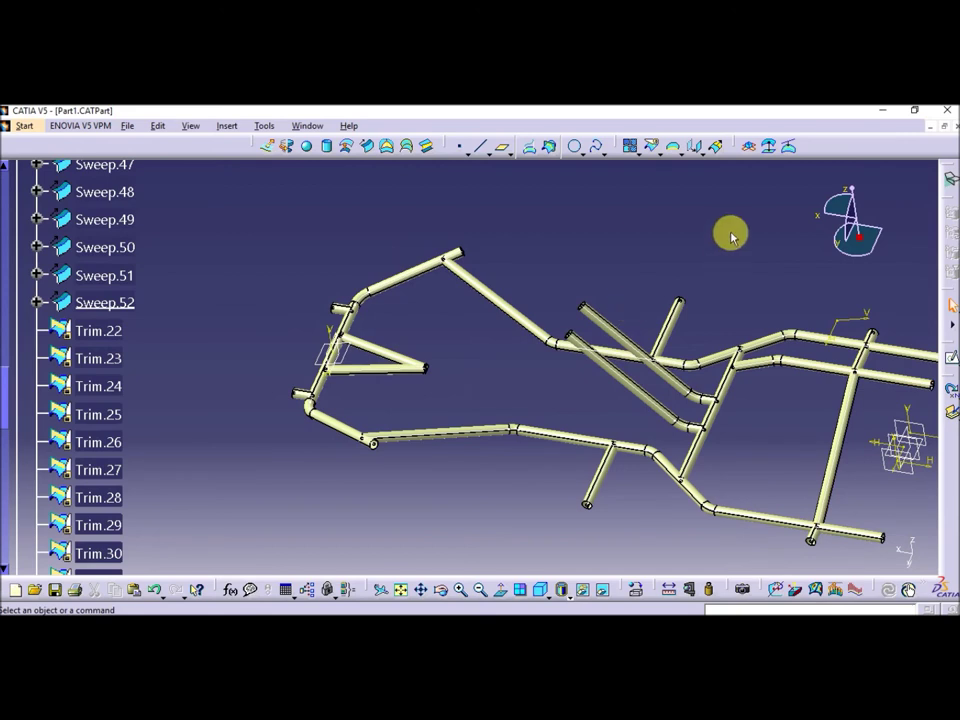
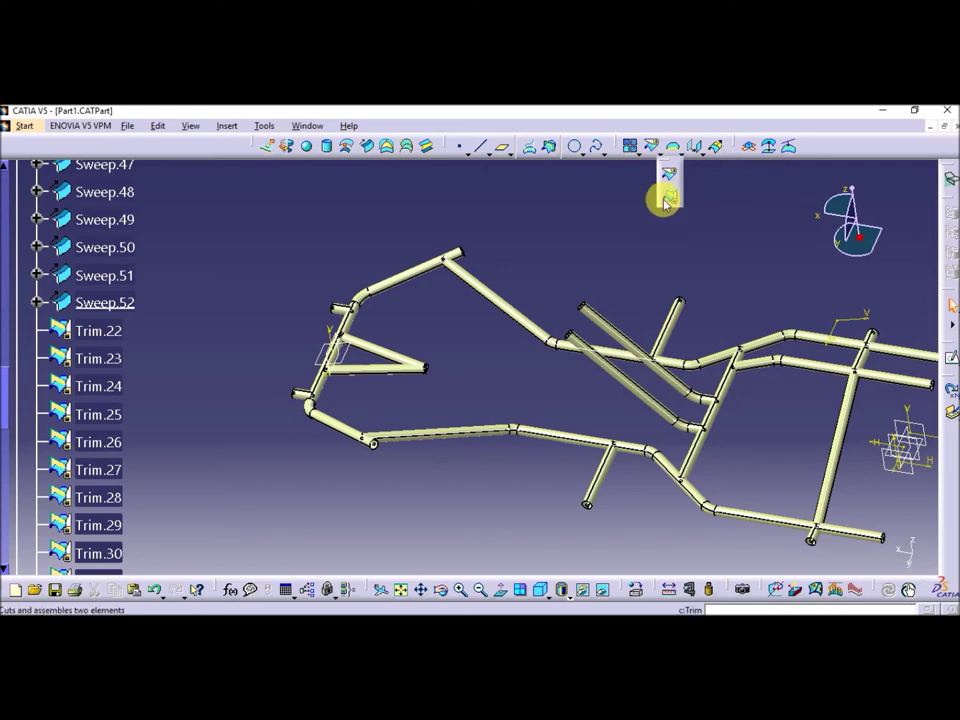
Start a trim of Sweep.41 against Sweep.39, inspect the tube junction, then cancel it
click(667, 199)
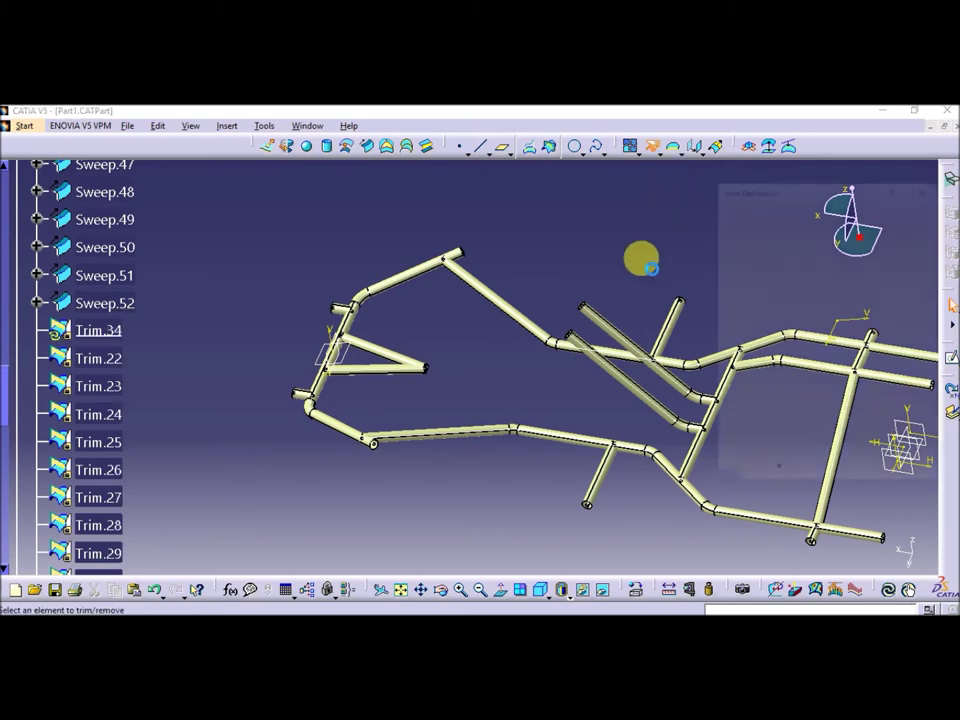
middle_drag(556, 404, 484, 386)
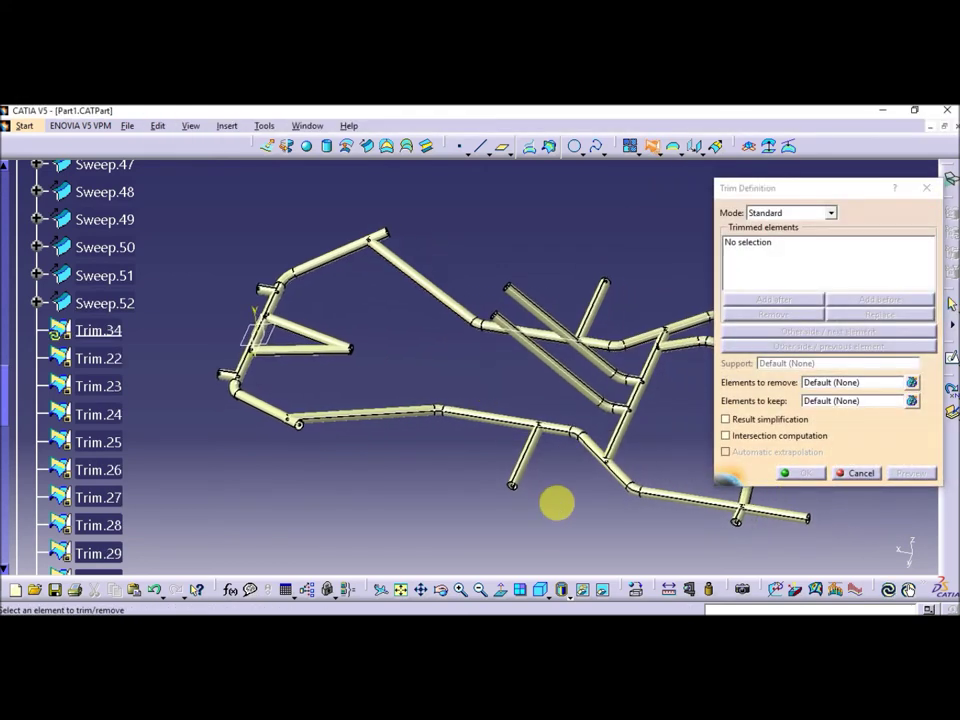
mouse_move(562, 512)
ctrl+middle_down()
mouse_move(531, 377)
mouse_move(347, 206)
mouse_move(489, 358)
ctrl+middle_up()
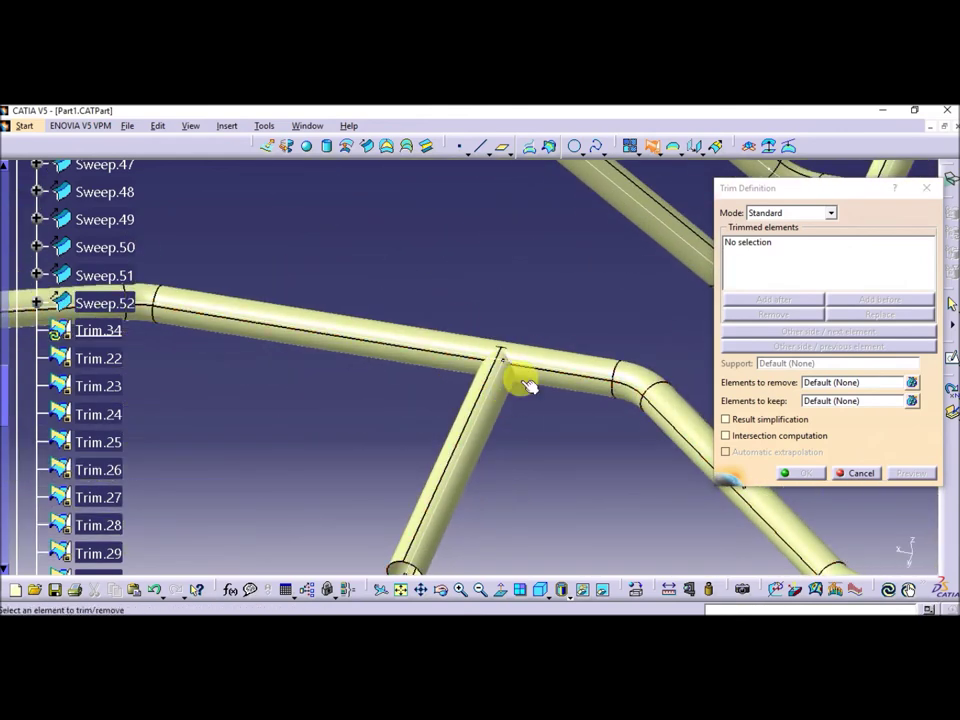
click(509, 403)
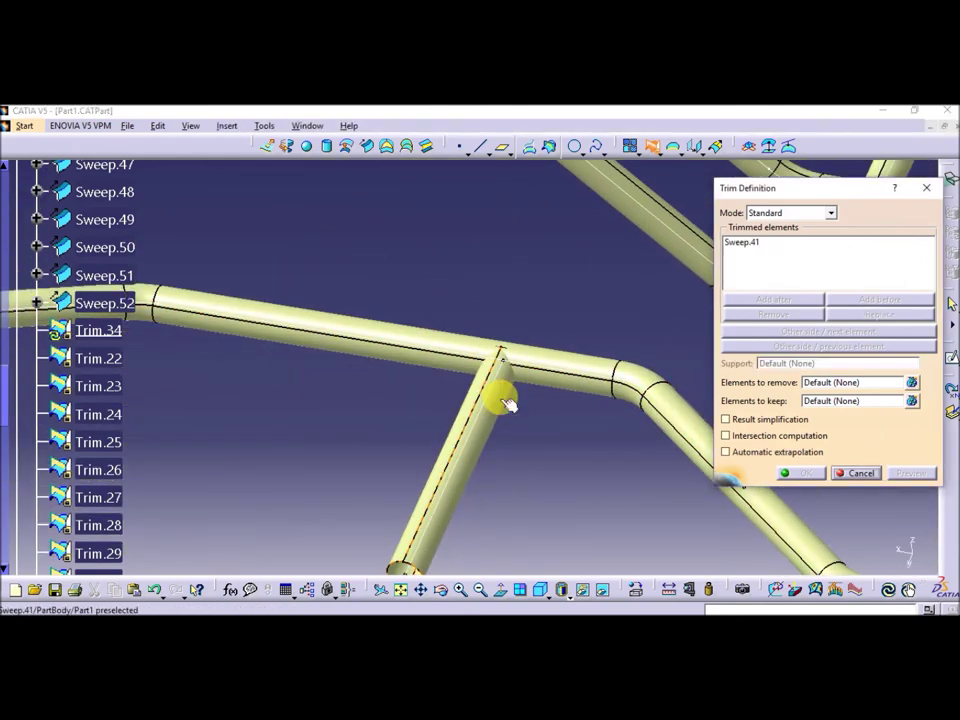
click(557, 387)
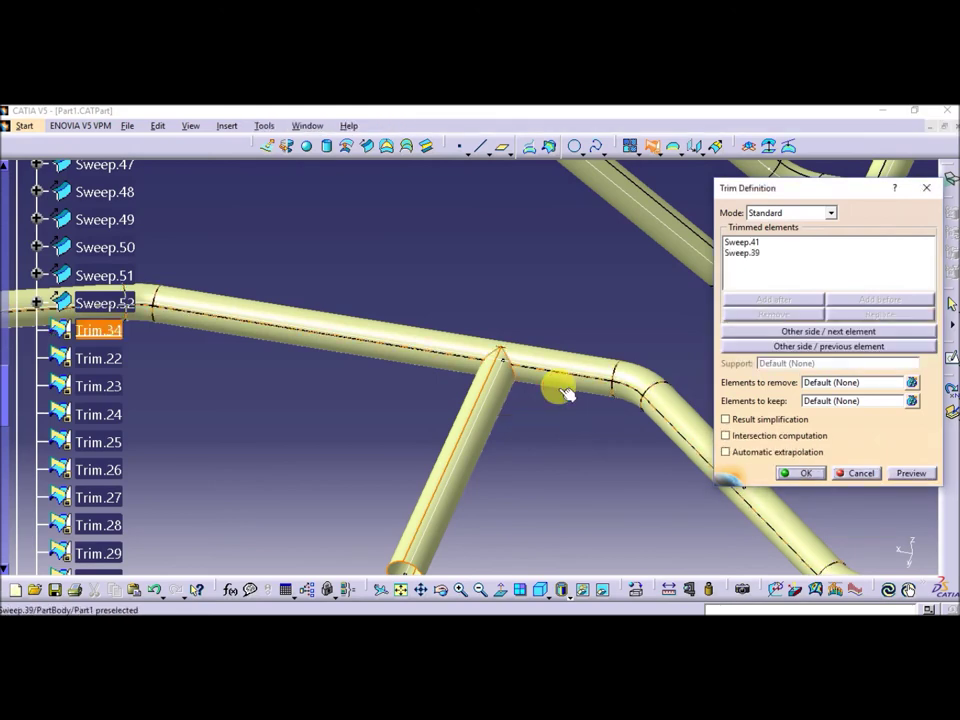
ctrl+middle_drag(536, 426, 527, 372)
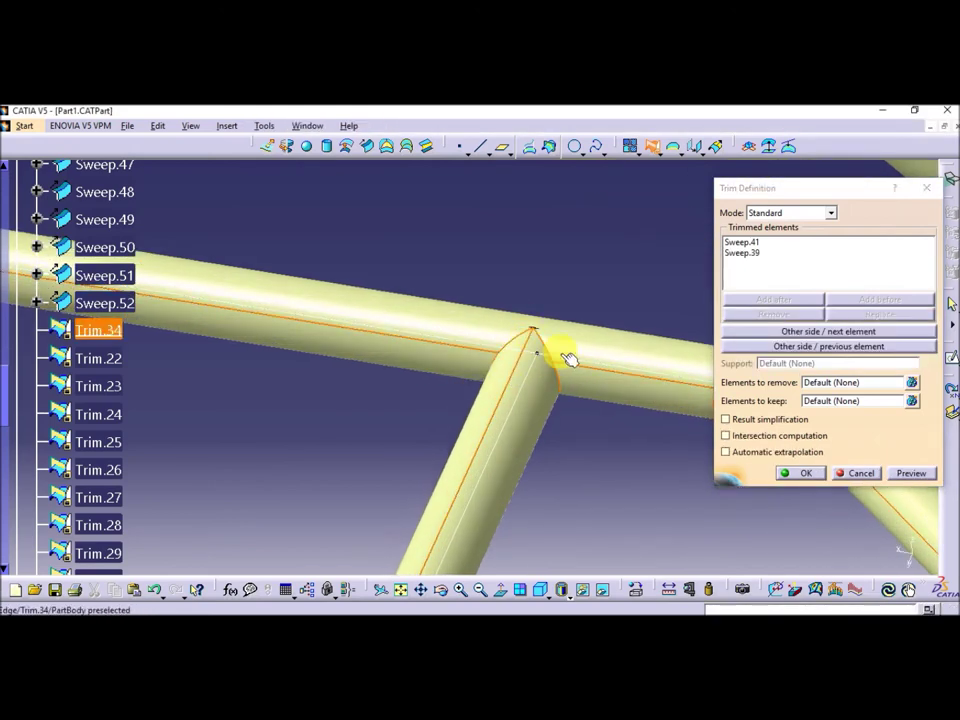
ctrl+middle_drag(583, 400, 566, 452)
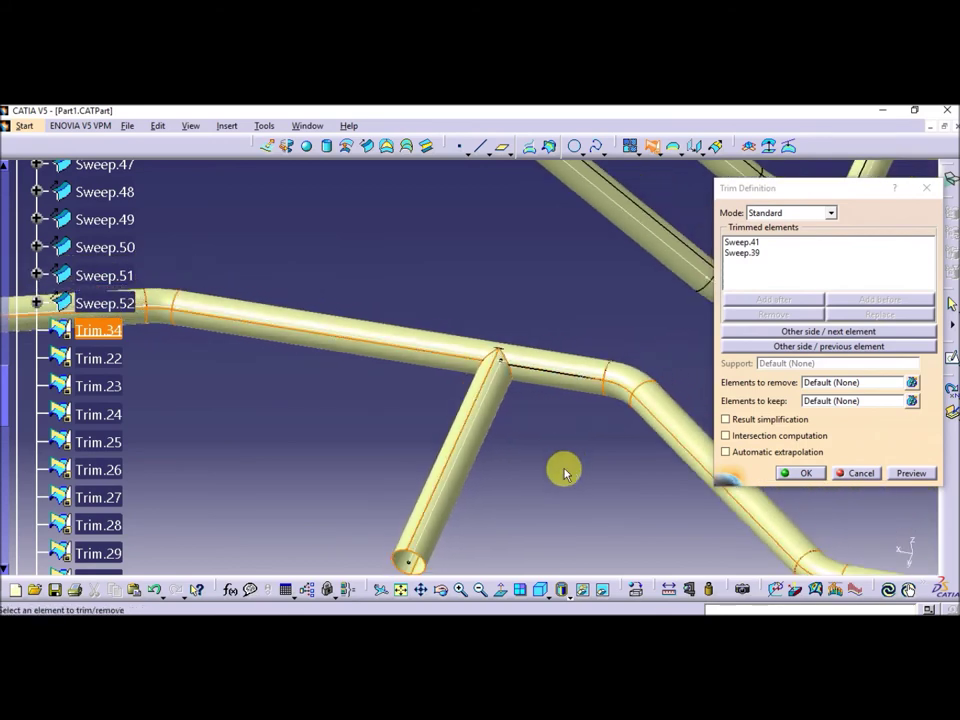
middle_drag(509, 515, 512, 457)
mouse_move(459, 506)
middle_down()
mouse_move(456, 441)
mouse_move(495, 390)
mouse_move(524, 377)
middle_up()
click(848, 474)
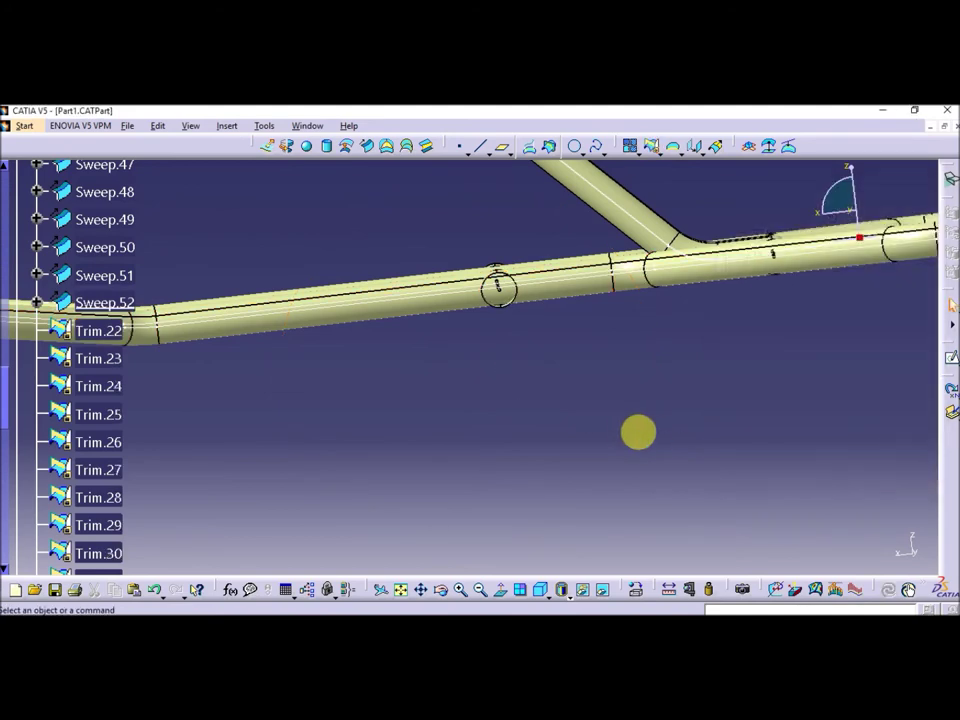
Make Trim.22 and then Trim.23 the in-work object
mouse_move(559, 360)
middle_down()
mouse_move(531, 452)
mouse_move(536, 394)
mouse_move(548, 444)
mouse_move(489, 439)
mouse_move(606, 514)
mouse_move(617, 503)
middle_up()
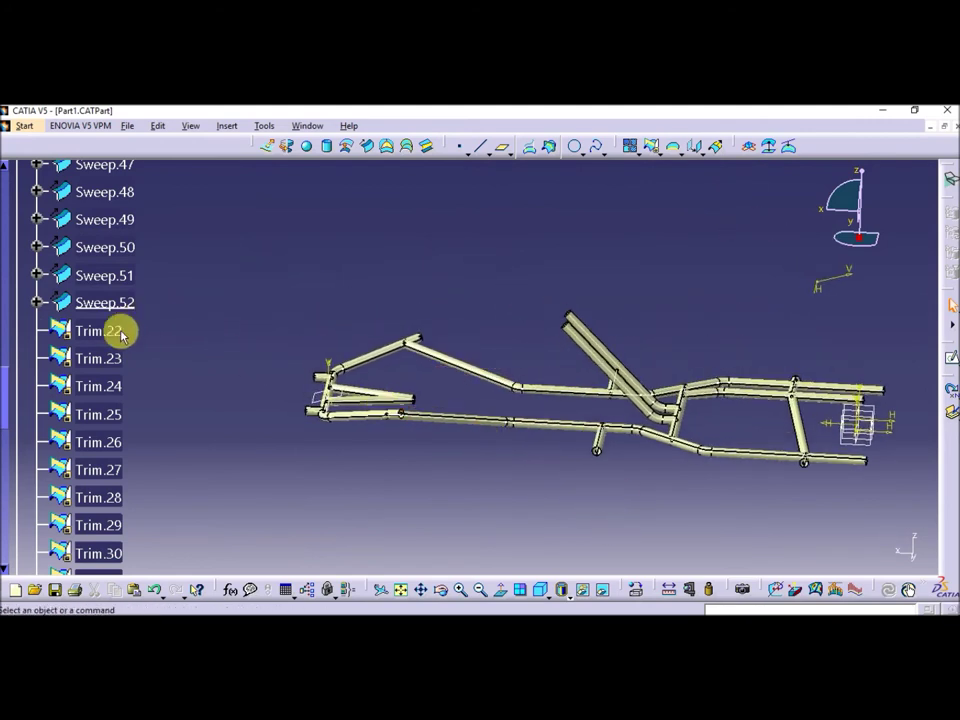
right_click(62, 329)
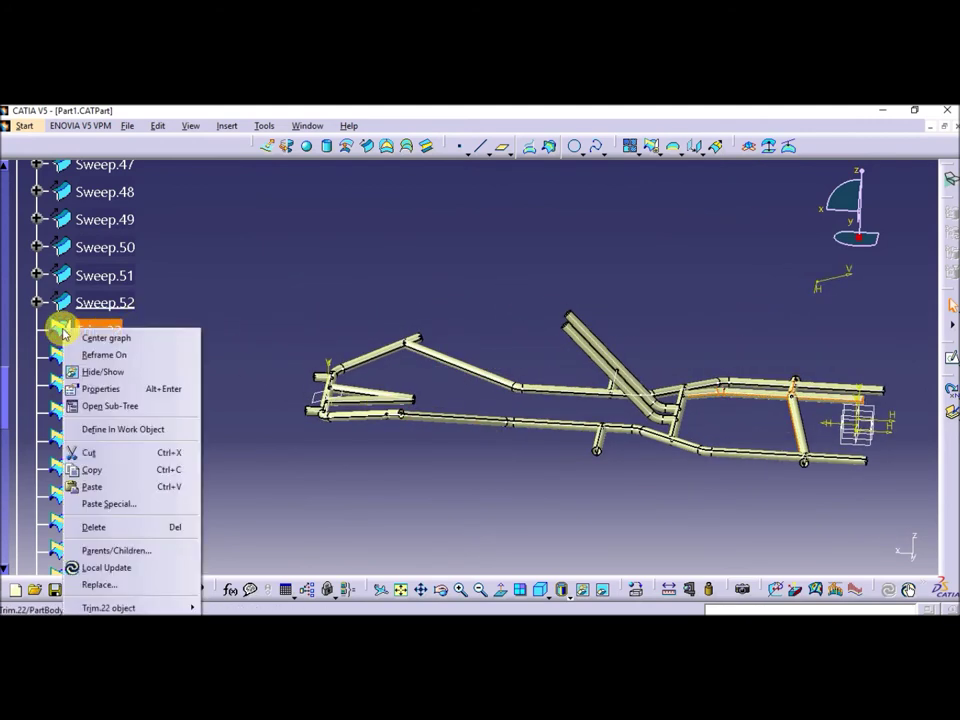
click(121, 431)
click(624, 509)
mouse_move(747, 421)
middle_down()
mouse_move(531, 497)
mouse_move(343, 369)
mouse_move(491, 454)
mouse_move(575, 440)
mouse_move(607, 477)
mouse_move(561, 437)
mouse_move(536, 439)
mouse_move(681, 523)
mouse_move(547, 487)
mouse_move(536, 294)
mouse_move(551, 439)
mouse_move(537, 430)
mouse_move(516, 376)
middle_up()
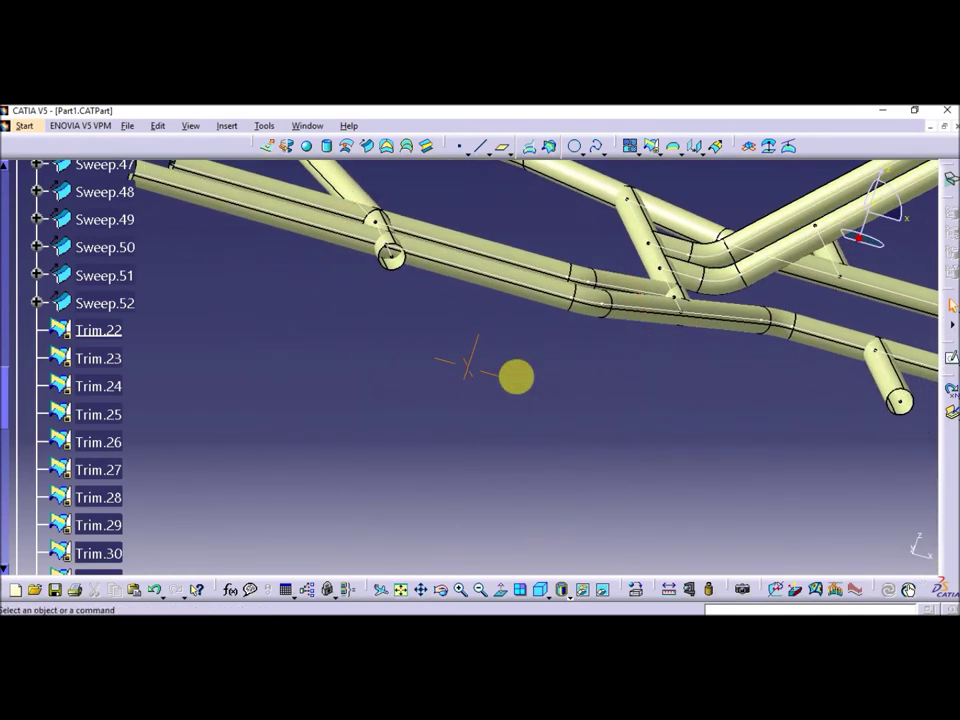
mouse_move(484, 332)
middle_down()
mouse_move(619, 478)
mouse_move(576, 448)
mouse_move(572, 426)
mouse_move(588, 443)
middle_up()
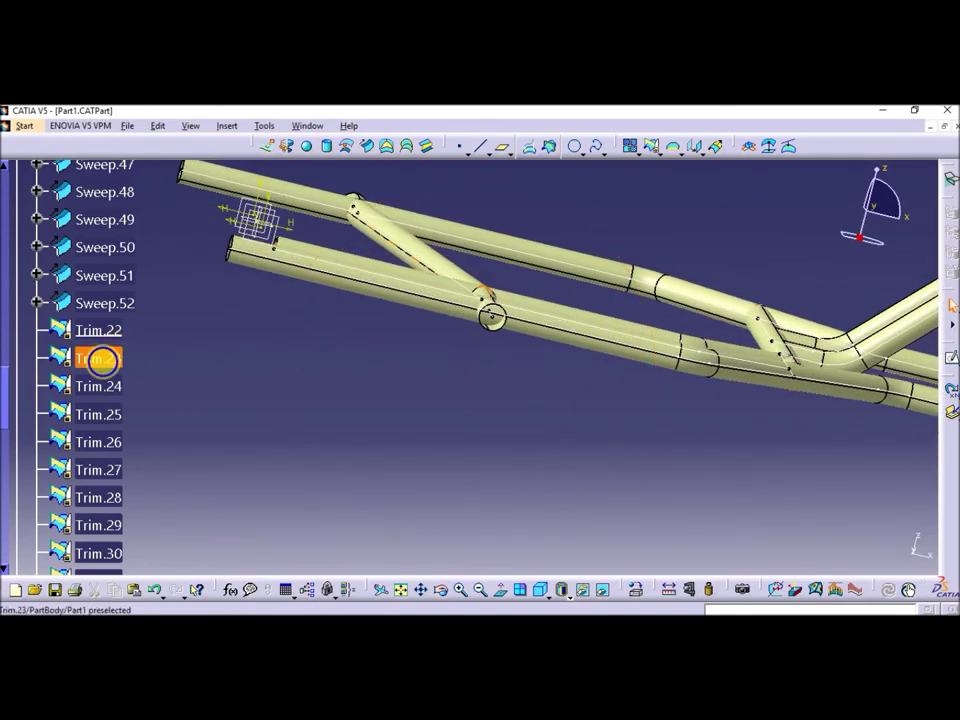
right_click(96, 358)
click(156, 434)
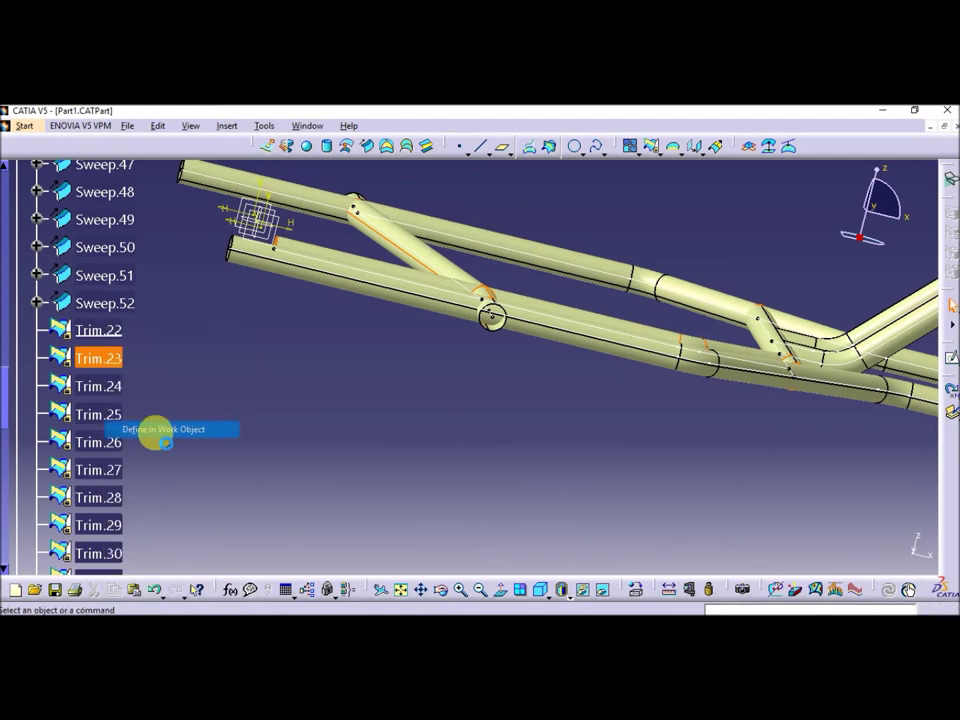
Step the in-work object through Trim.24, Trim.25 and Trim.26, ending on a three-quarter view
right_click(100, 386)
click(140, 431)
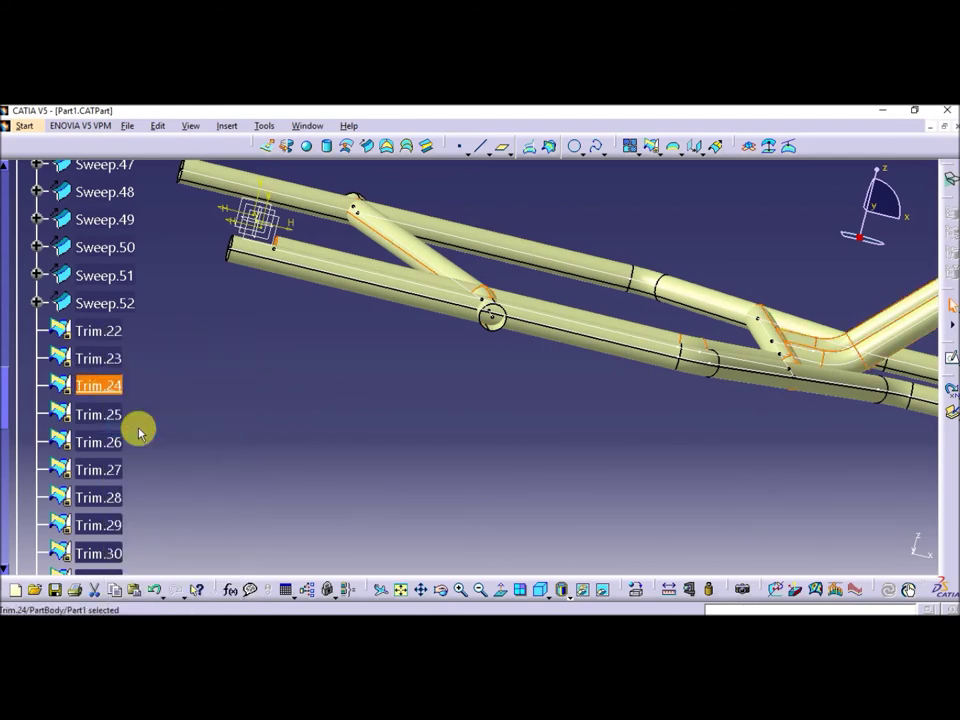
right_click(110, 416)
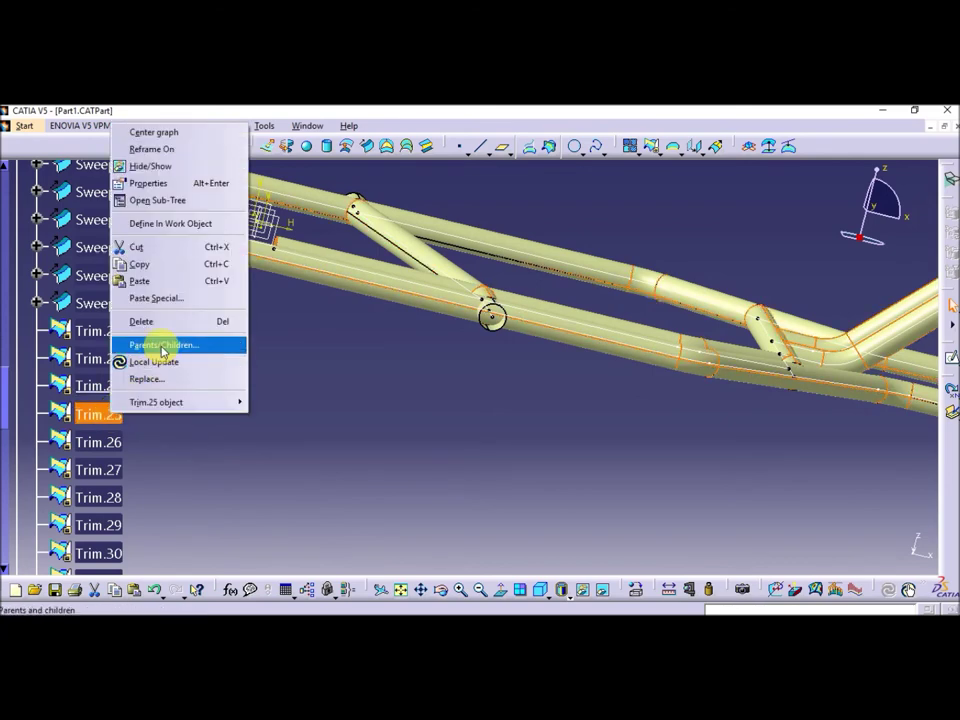
click(170, 223)
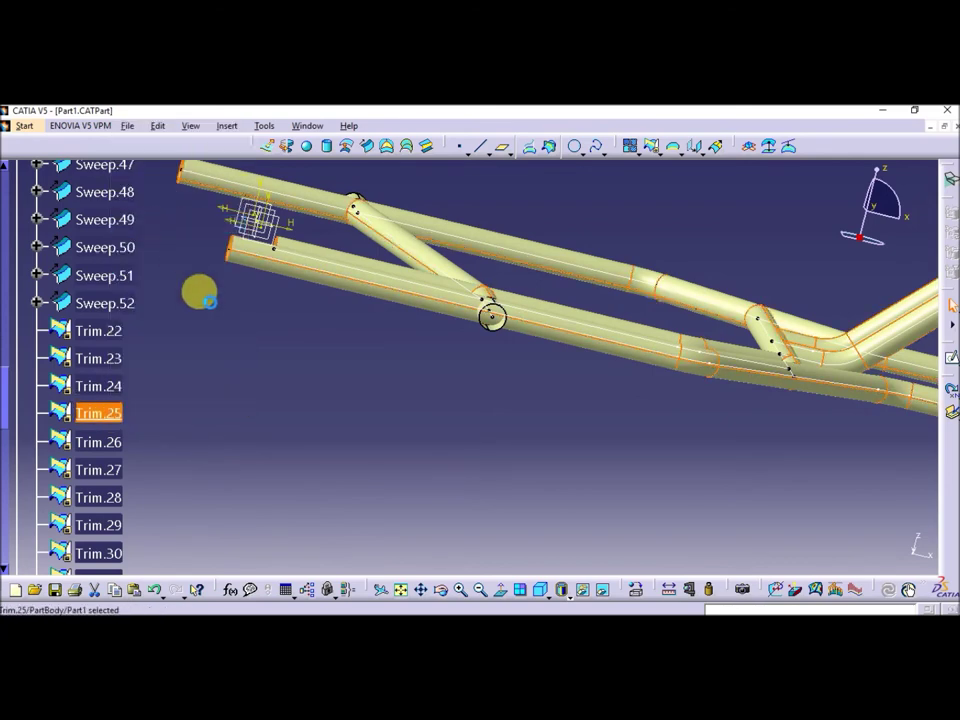
right_click(118, 440)
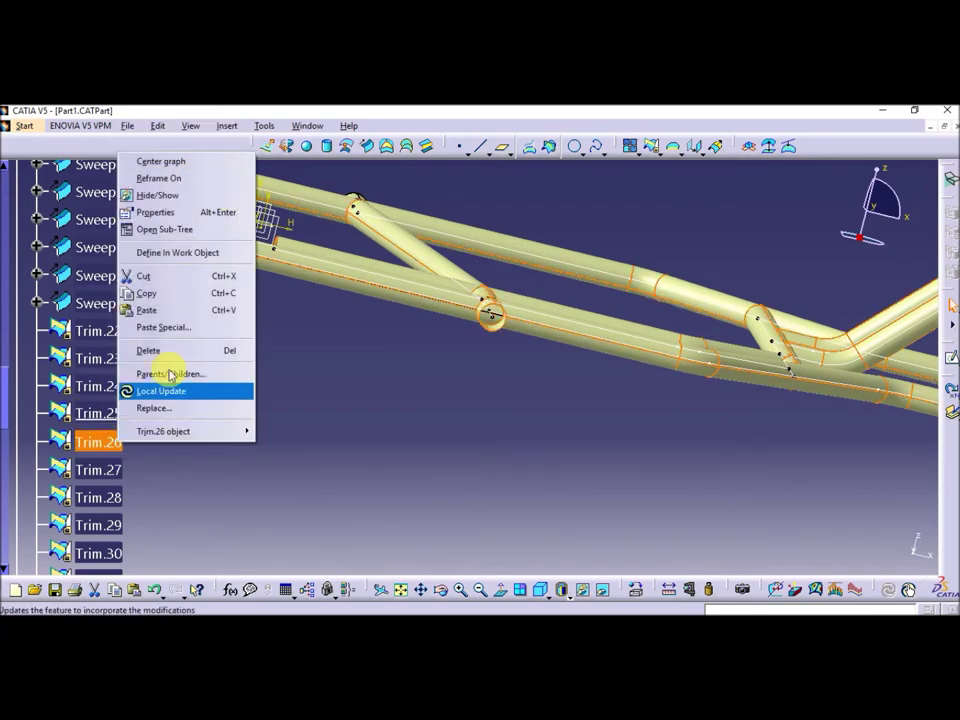
click(180, 253)
mouse_move(525, 358)
middle_down()
mouse_move(545, 441)
mouse_move(465, 296)
mouse_move(489, 377)
mouse_move(454, 311)
mouse_move(463, 418)
mouse_move(490, 447)
middle_up()
middle_drag(513, 325, 508, 388)
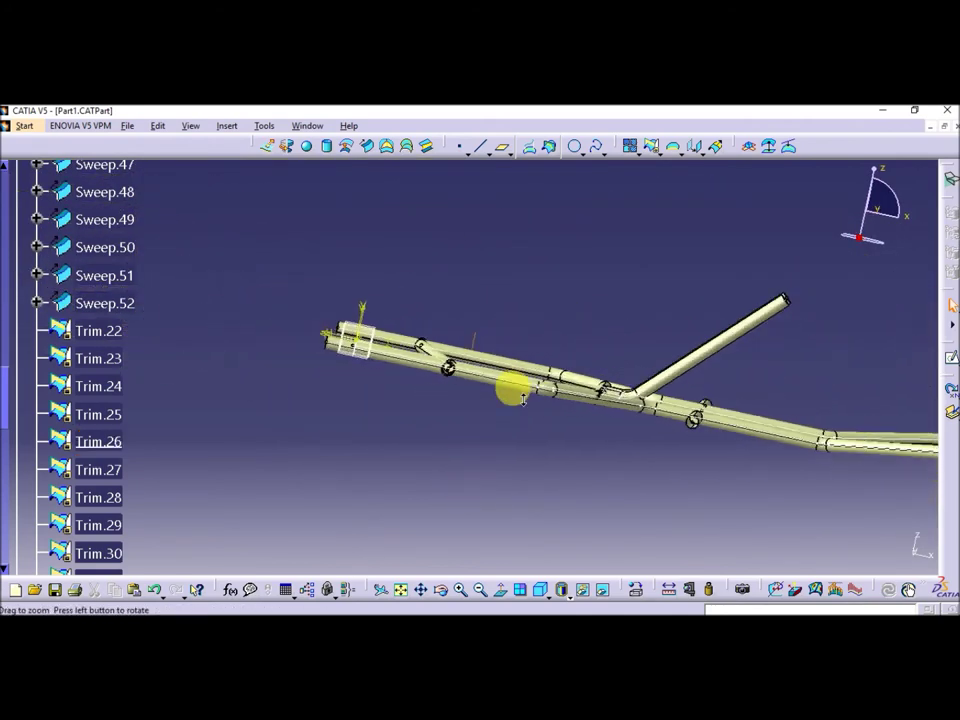
mouse_move(375, 407)
middle_down()
mouse_move(548, 455)
mouse_move(660, 411)
mouse_move(579, 459)
mouse_move(424, 513)
mouse_move(413, 498)
middle_up()
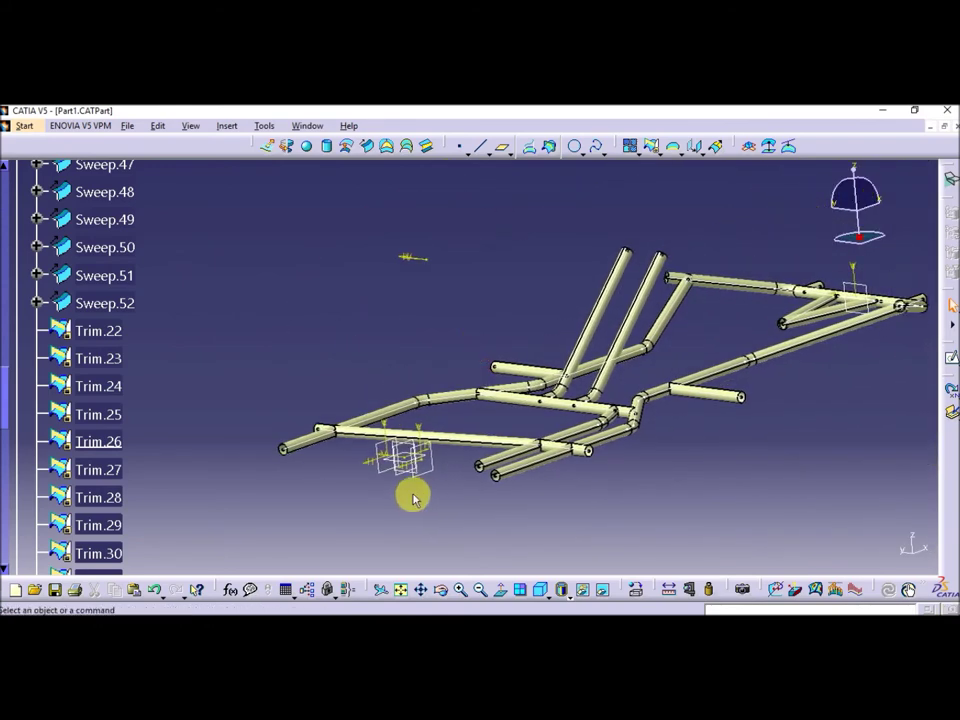
Step the in-work object through Trim.27, Trim.28, Trim.29 and Trim.30
right_click(102, 470)
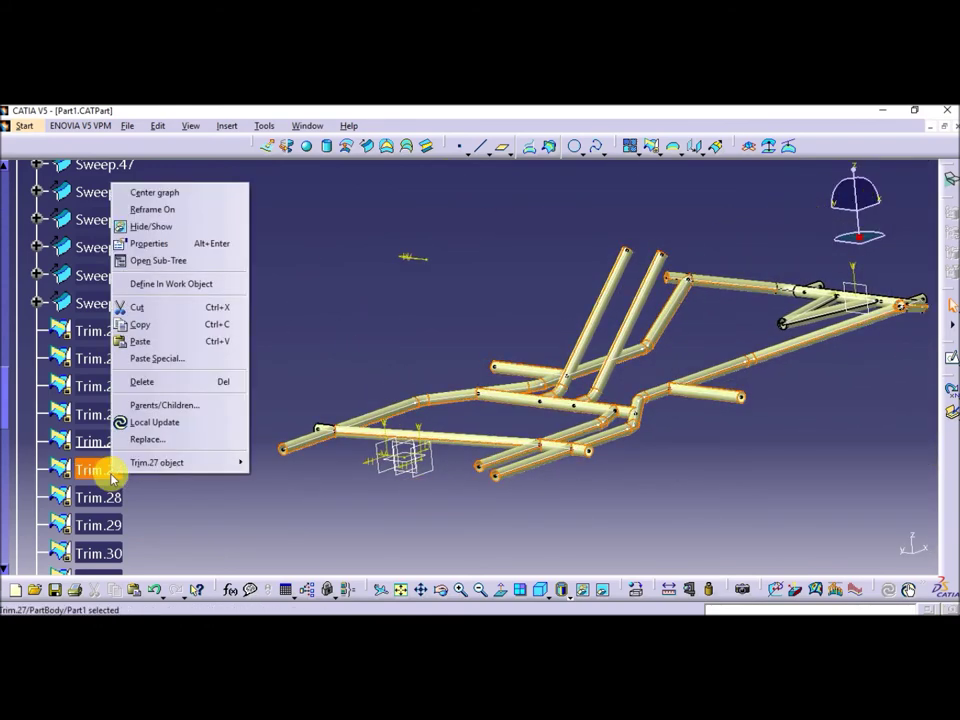
click(165, 287)
scroll(261, 311, down, 2)
scroll(262, 313, down, 4)
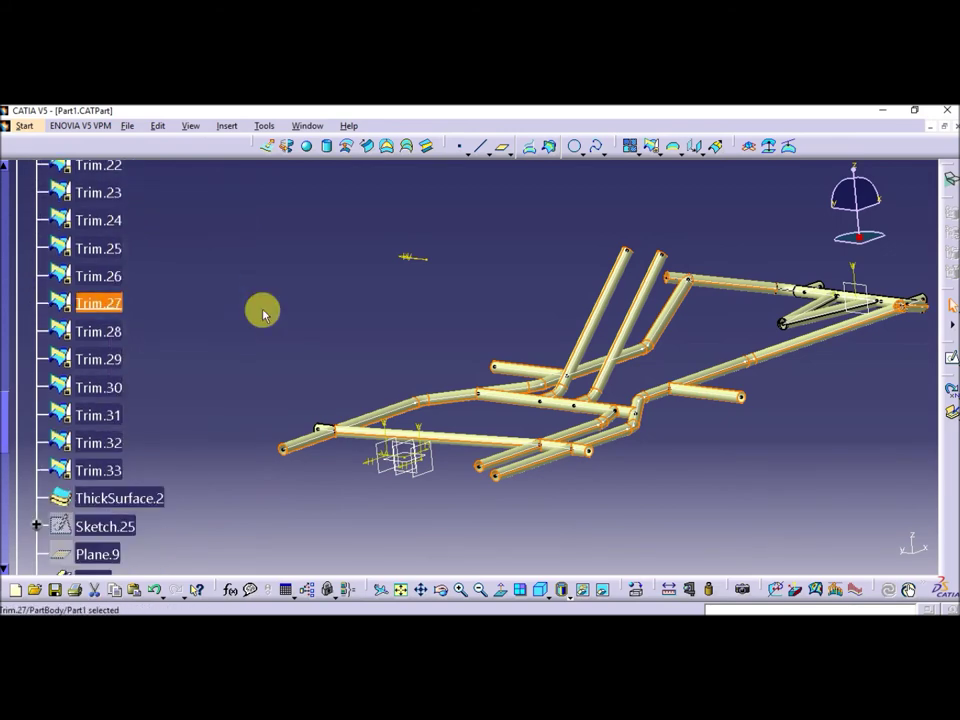
right_click(102, 331)
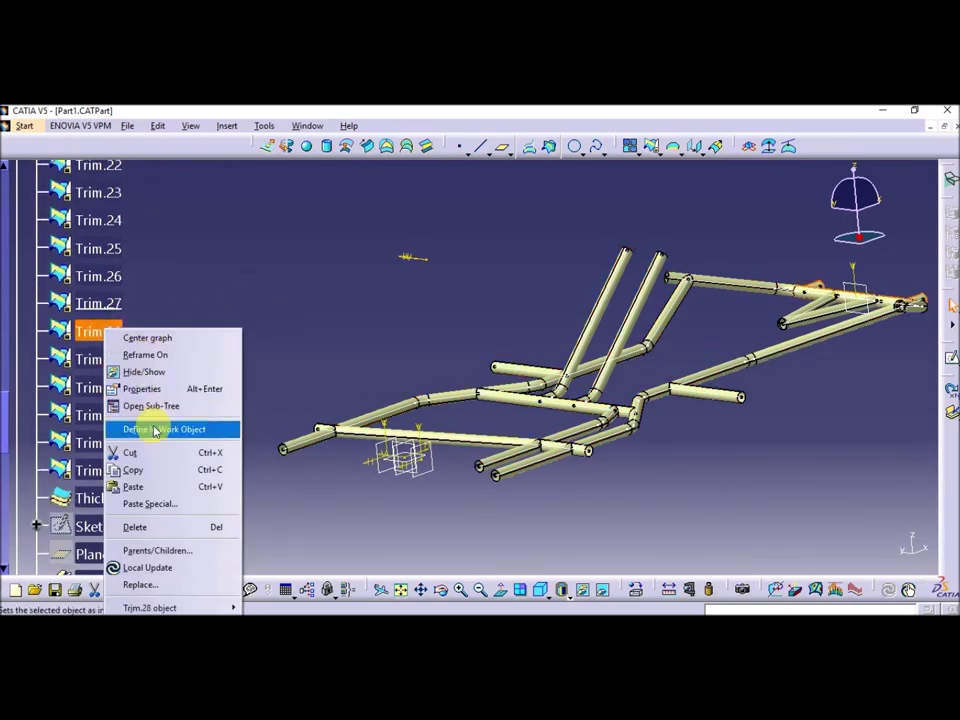
click(154, 429)
right_click(113, 362)
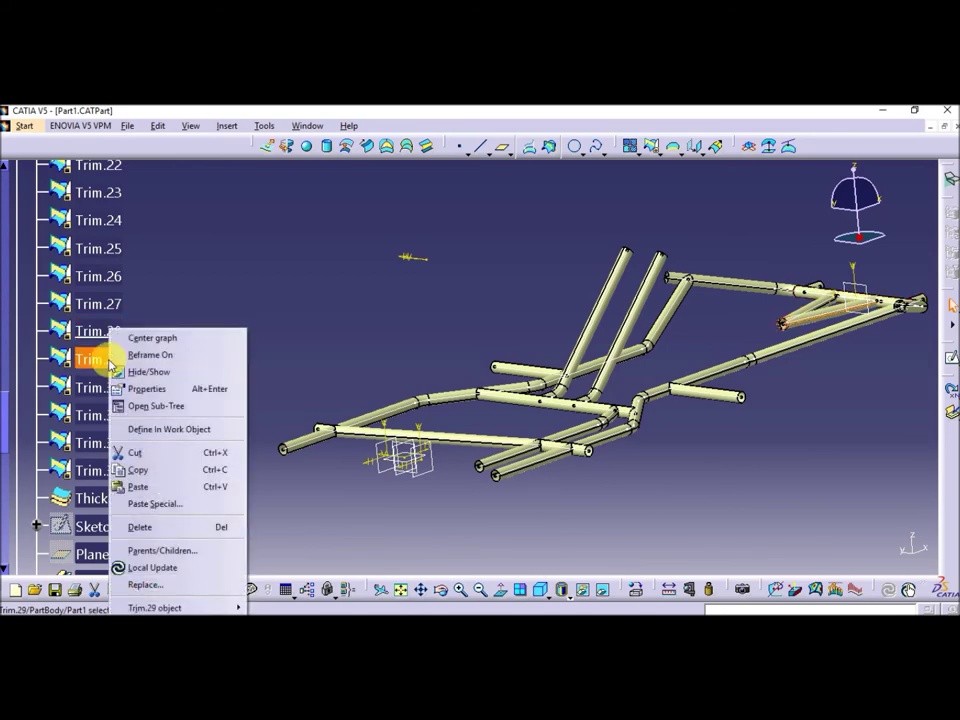
click(154, 431)
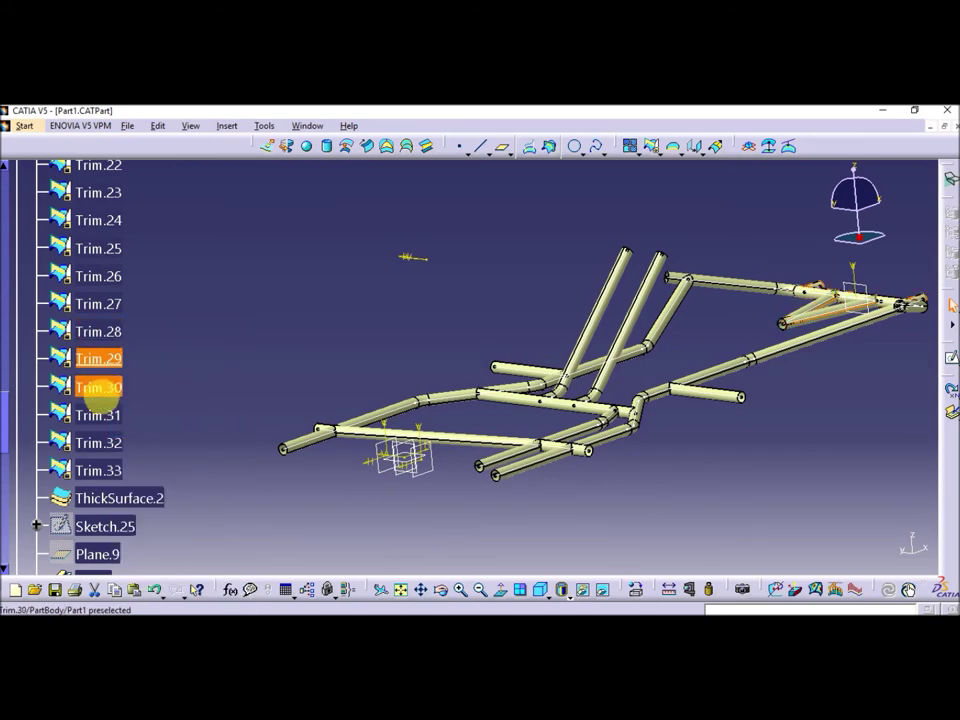
right_click(106, 397)
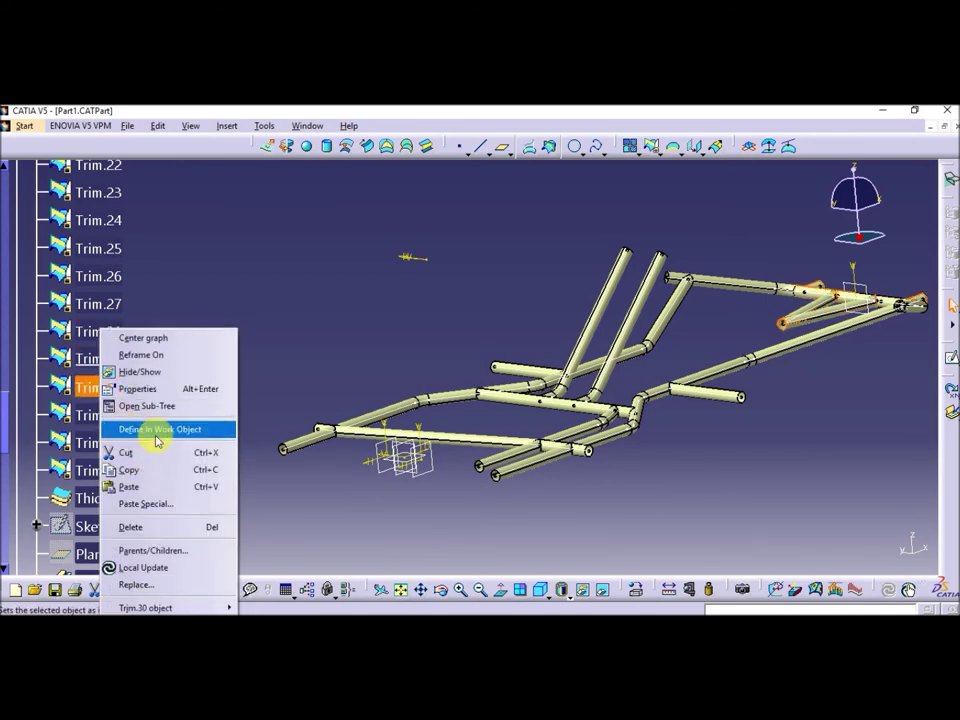
click(157, 440)
Make Trim.31, Trim.32 and finally Trim.33 the in-work object, then centre the frame
right_click(108, 424)
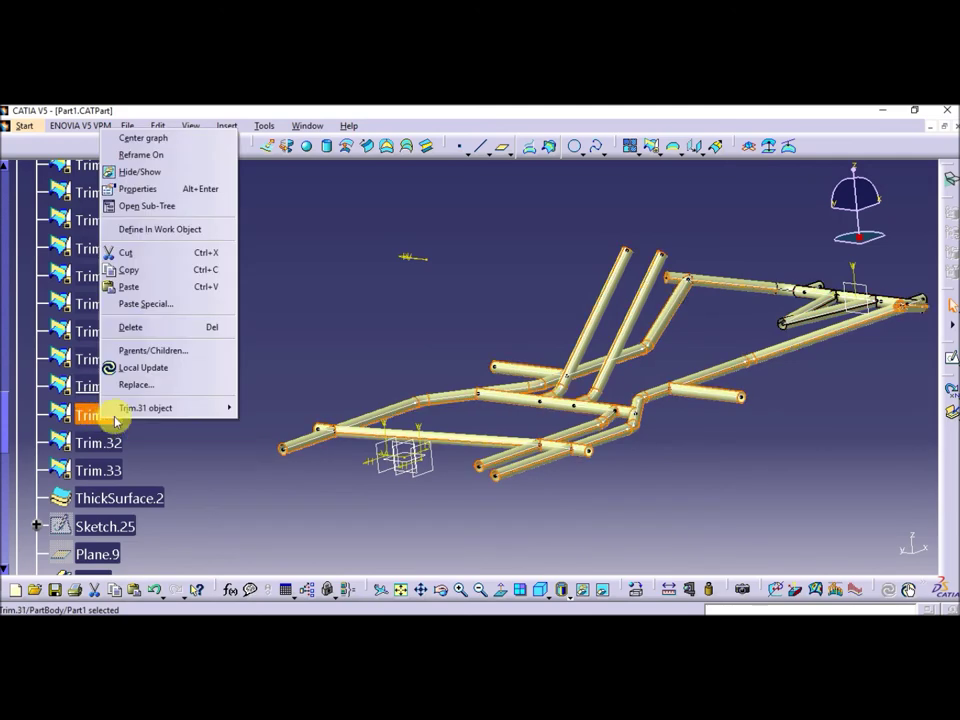
click(157, 230)
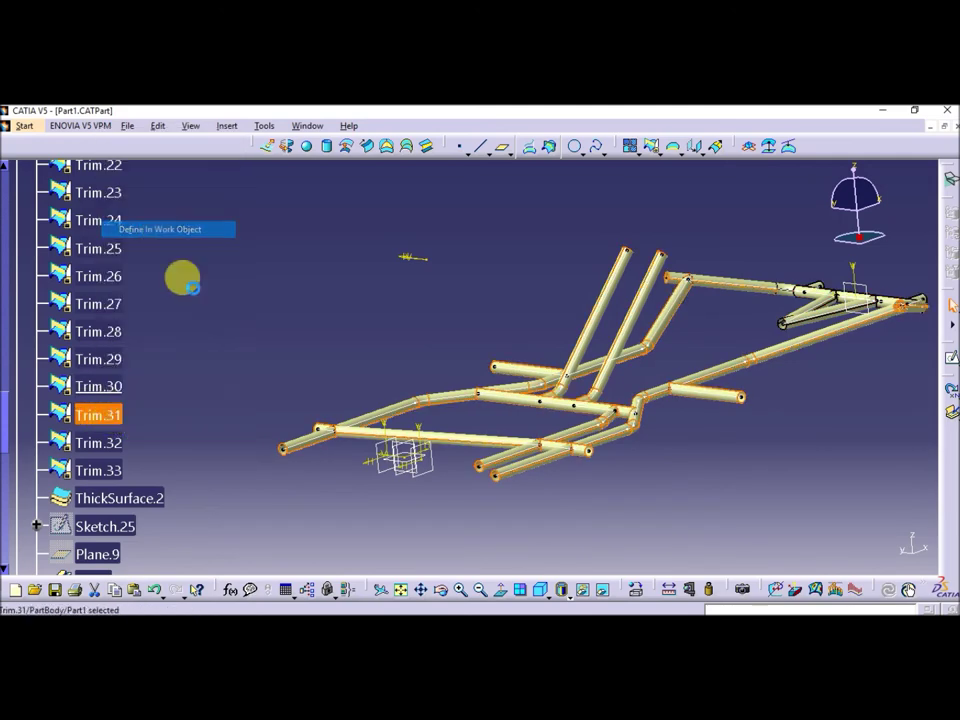
click(122, 441)
right_click(122, 441)
click(171, 253)
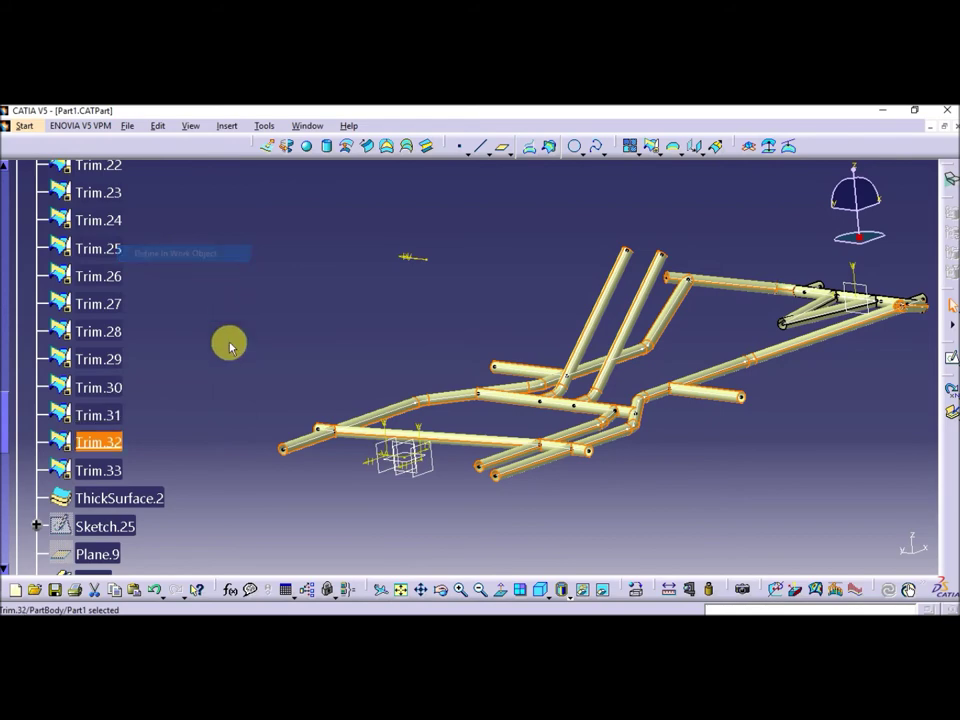
click(115, 468)
right_click(115, 468)
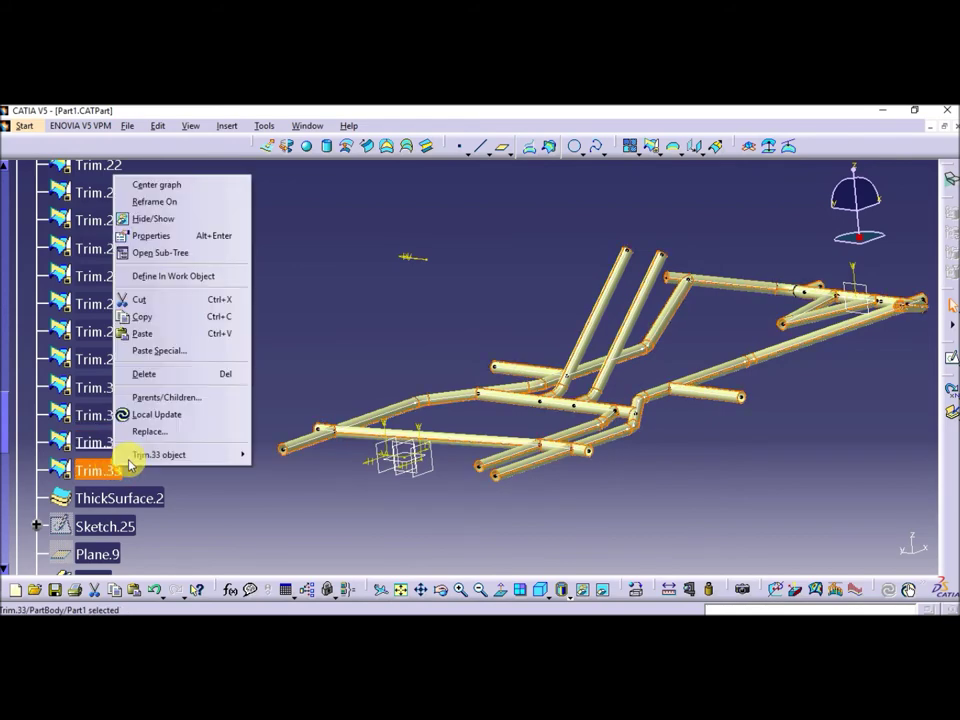
click(172, 276)
mouse_move(242, 317)
middle_down()
mouse_move(265, 455)
mouse_move(349, 469)
mouse_move(456, 390)
mouse_move(558, 427)
middle_up()
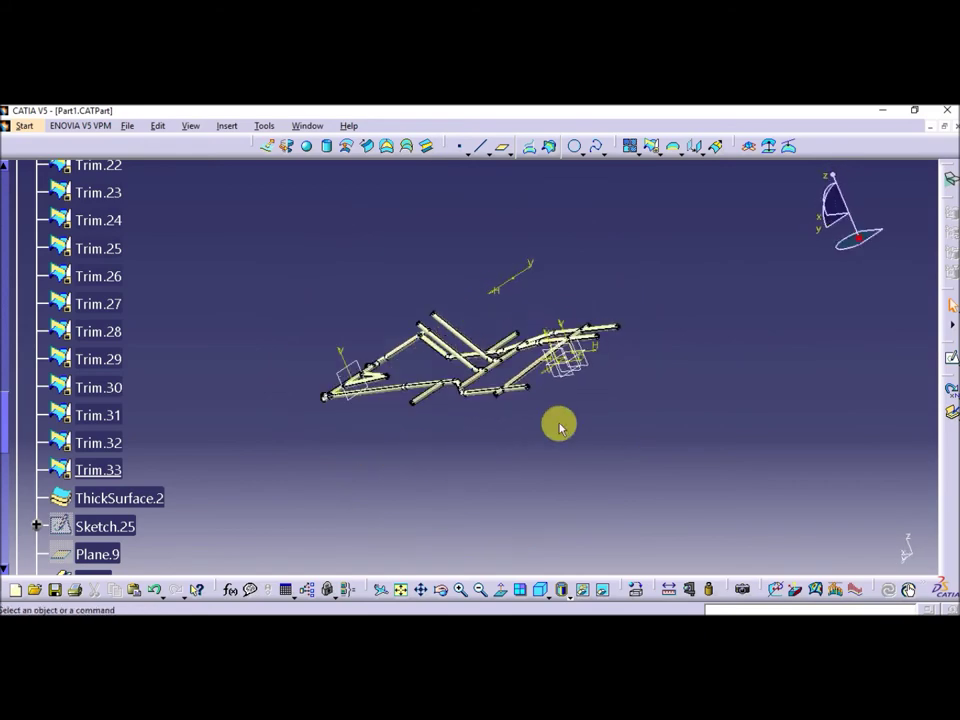
mouse_move(463, 425)
middle_down()
mouse_move(551, 465)
mouse_move(547, 507)
mouse_move(489, 420)
middle_up()
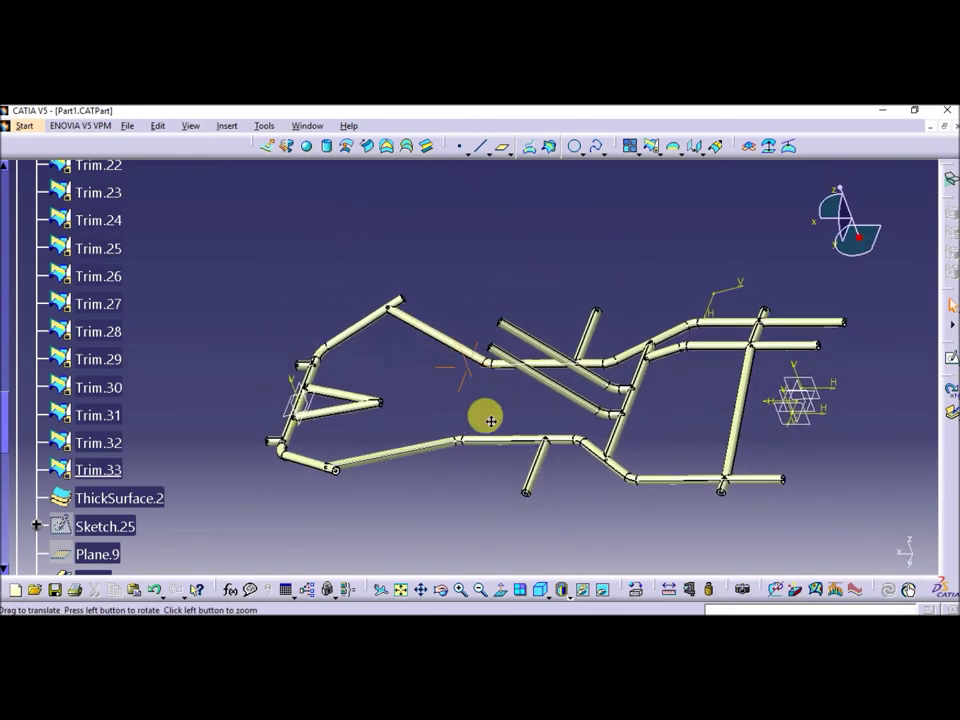
Switch to the Part Design workbench
click(115, 497)
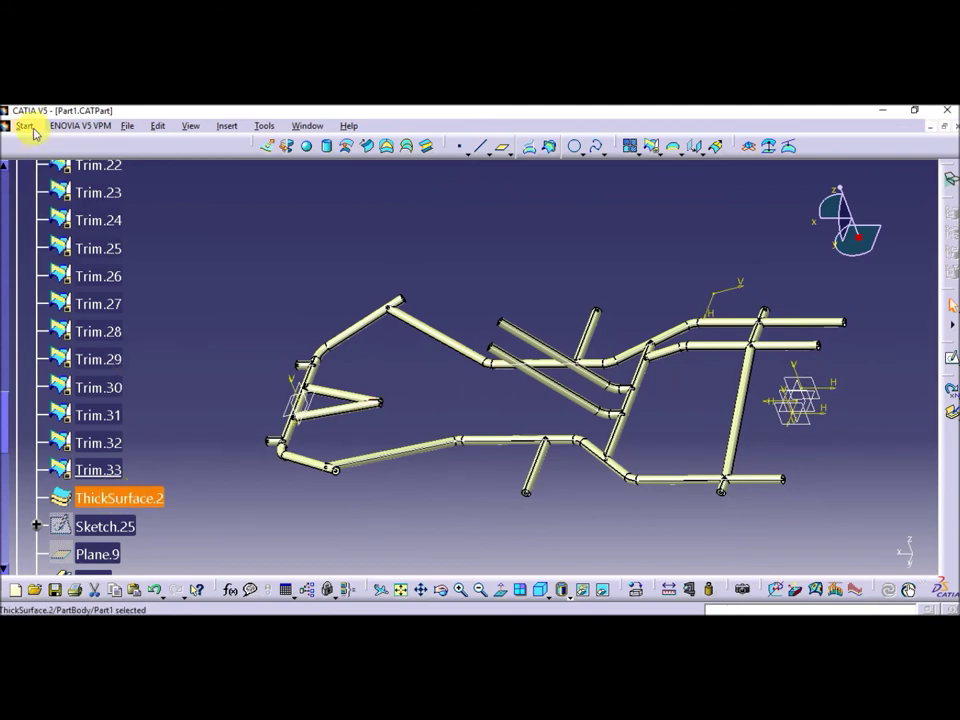
click(24, 125)
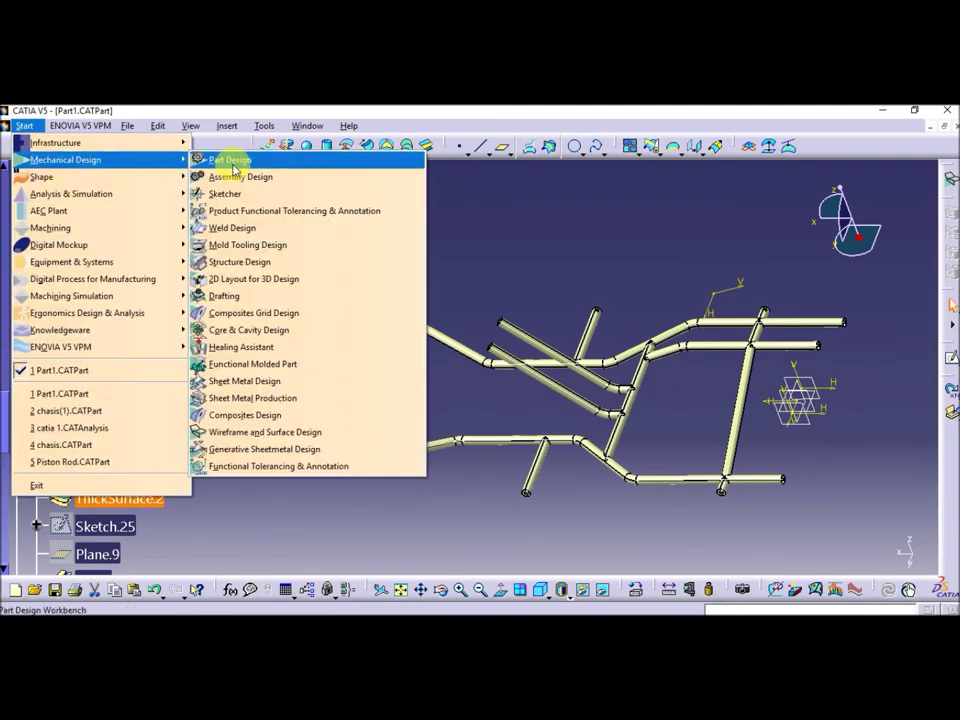
click(225, 157)
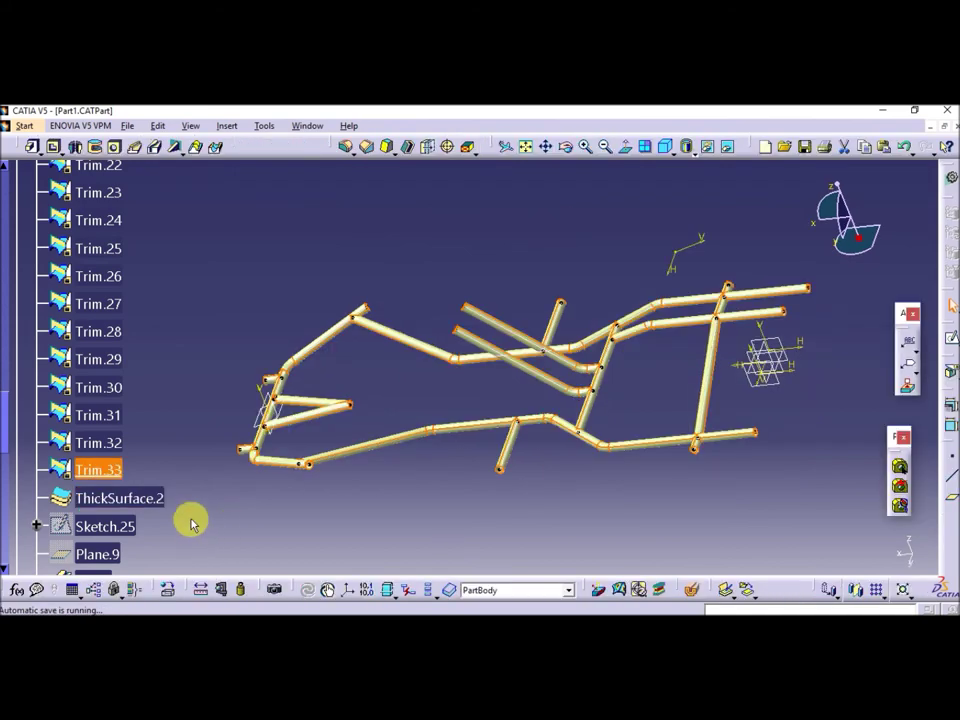
Make ThickSurface.2 the in-work object and inspect the lower tube stubs
click(140, 498)
right_click(140, 500)
click(196, 310)
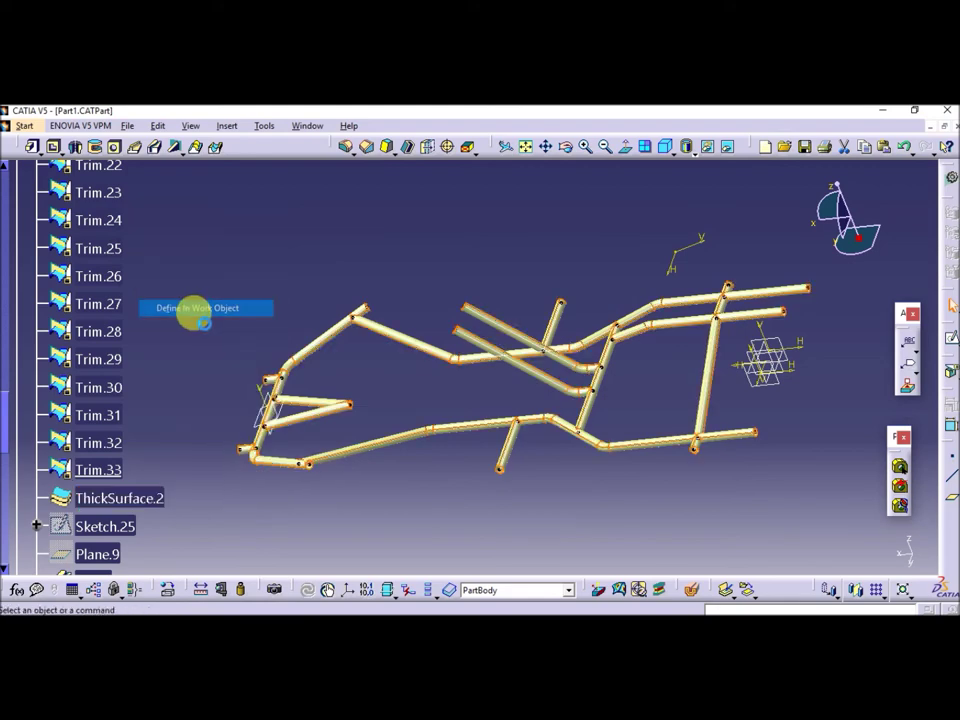
click(430, 515)
mouse_move(500, 527)
middle_down()
mouse_move(476, 463)
mouse_move(456, 499)
mouse_move(377, 302)
mouse_move(475, 460)
mouse_move(465, 450)
mouse_move(471, 396)
mouse_move(482, 416)
mouse_move(470, 374)
middle_up()
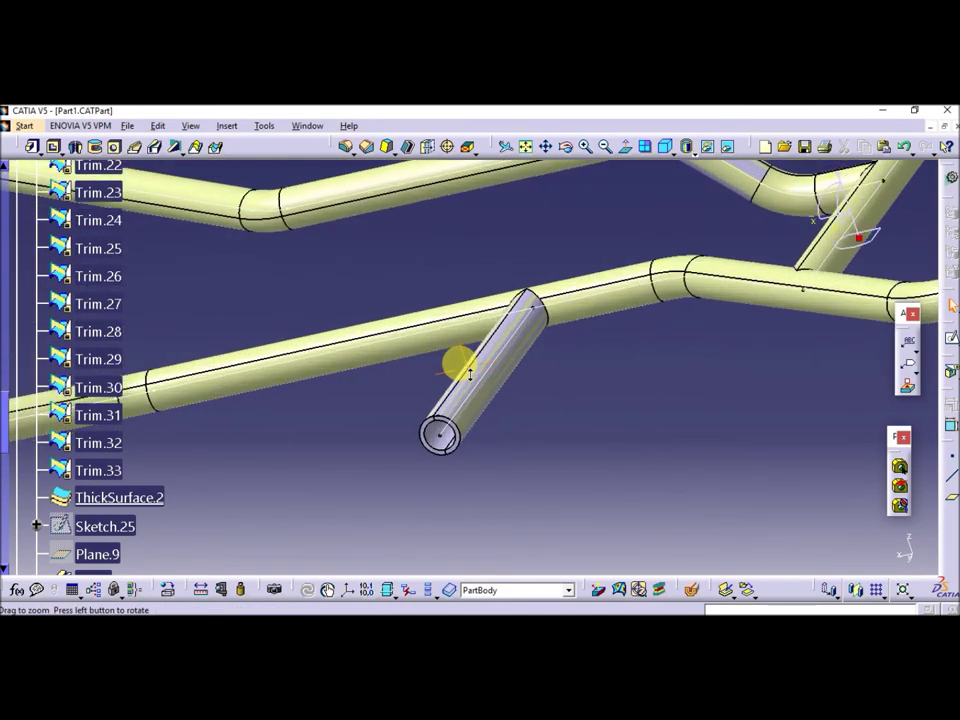
mouse_move(463, 456)
middle_down()
mouse_move(407, 441)
mouse_move(431, 516)
middle_up()
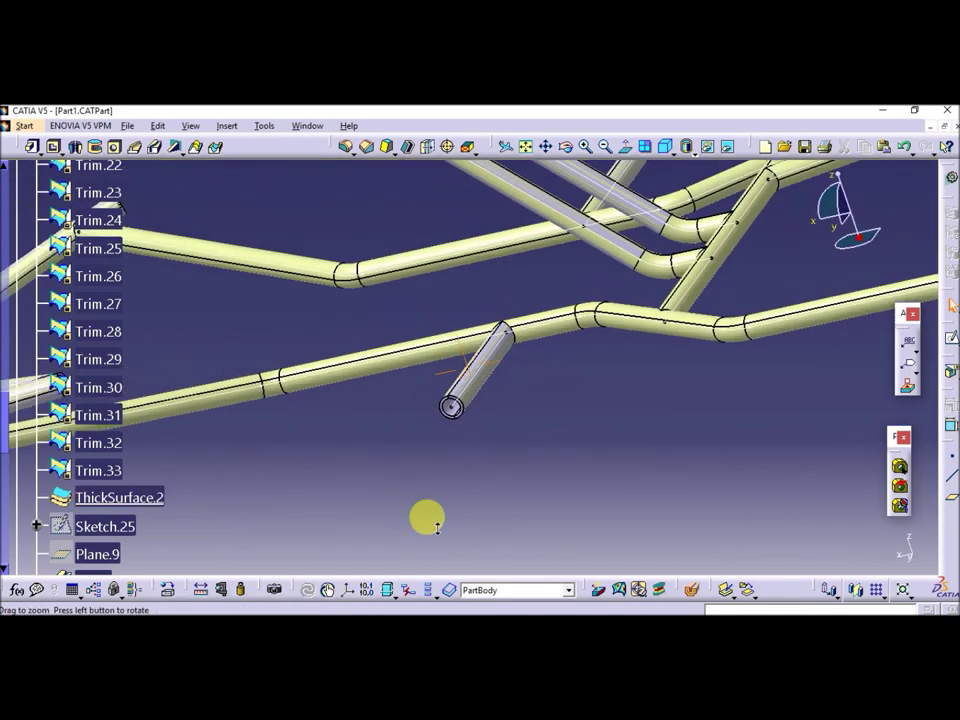
middle_drag(343, 437, 529, 435)
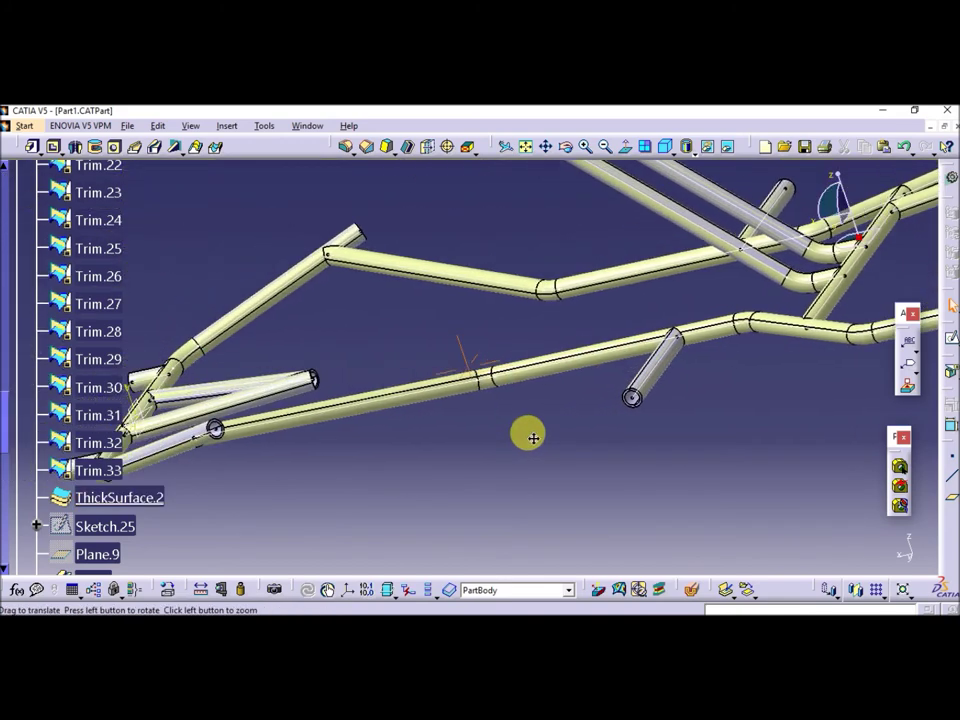
right_click(124, 537)
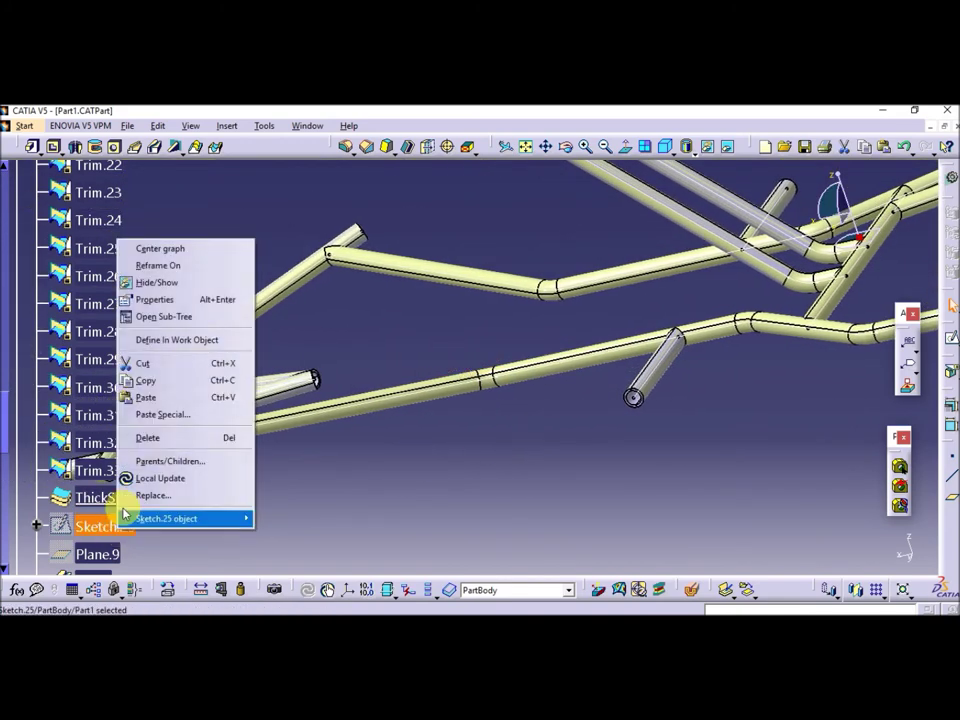
Step the in-work object through Sketch.25, Plane.9 and Sketch.26 so Rib.1's boss tube appears
click(156, 339)
middle_drag(259, 501, 289, 439)
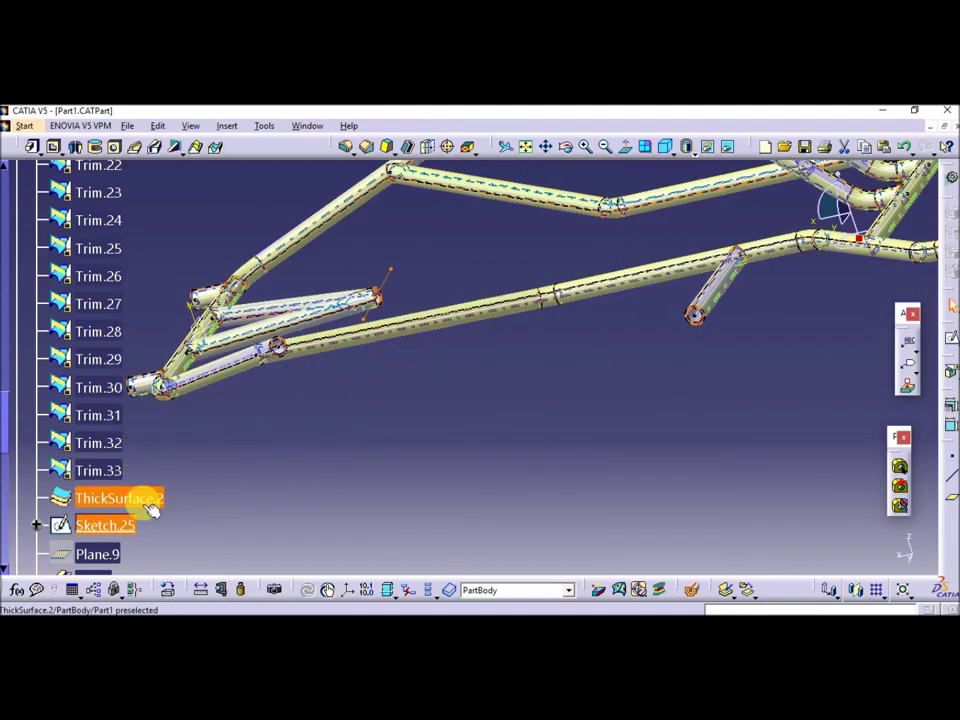
scroll(148, 509, down, 1)
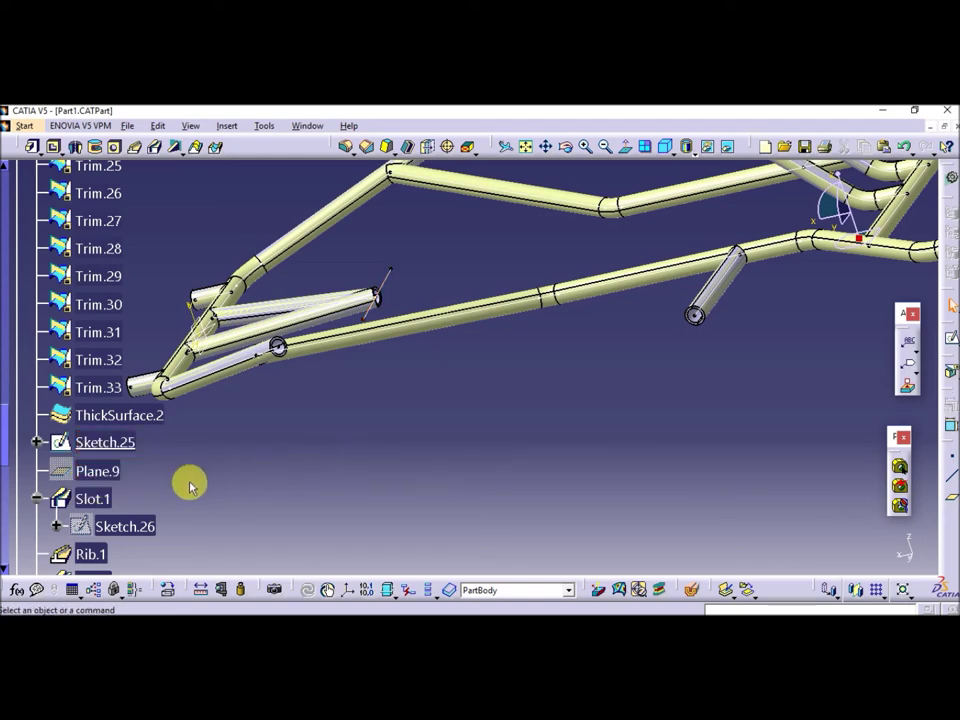
right_click(105, 470)
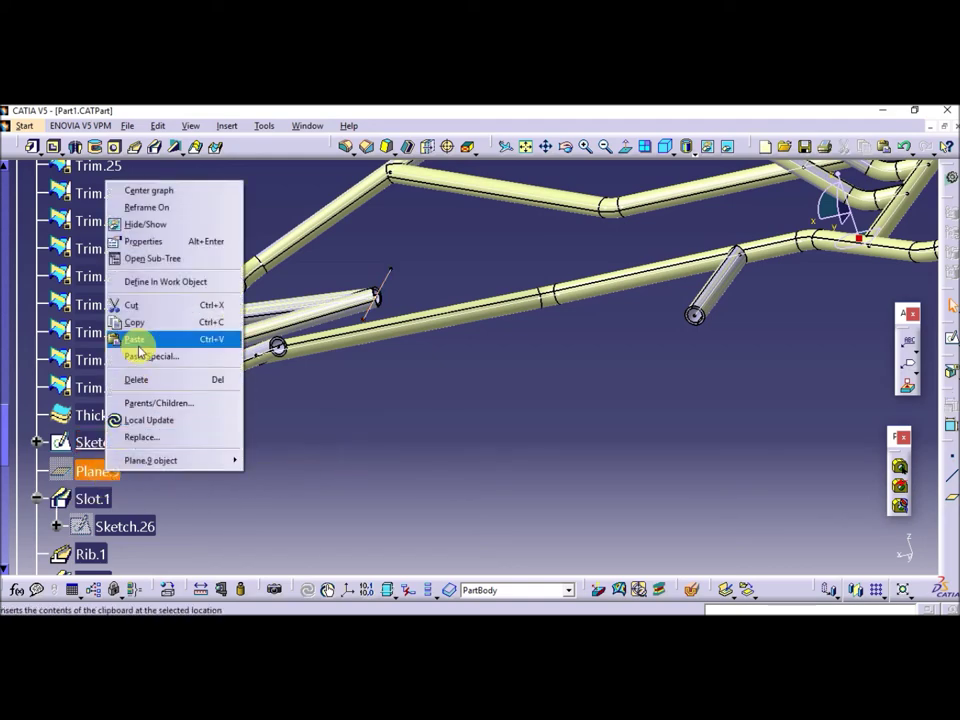
click(154, 283)
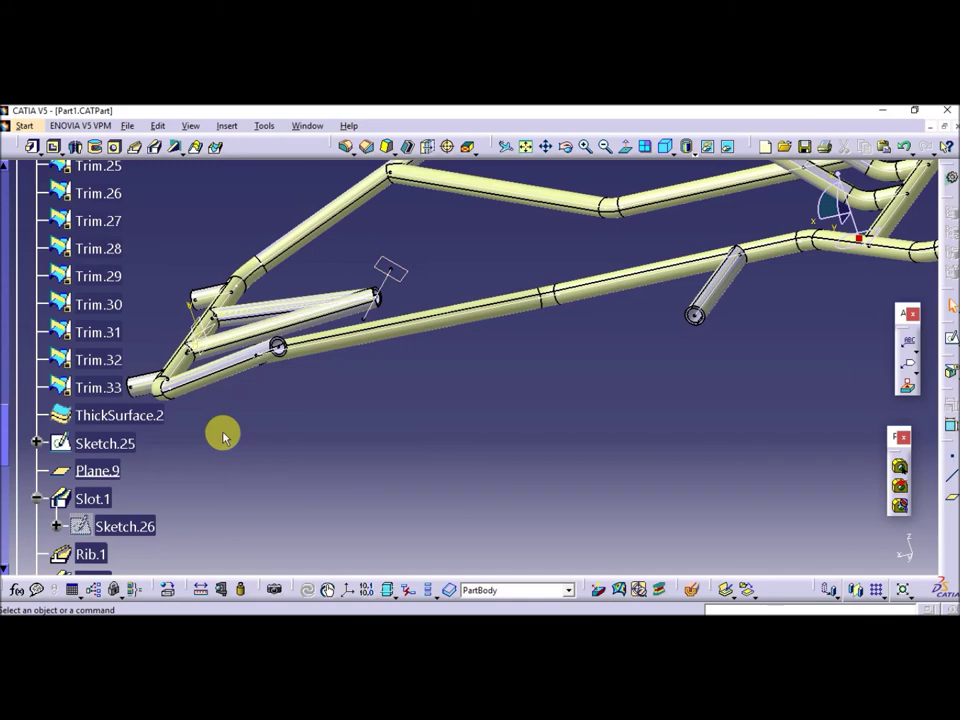
right_click(120, 526)
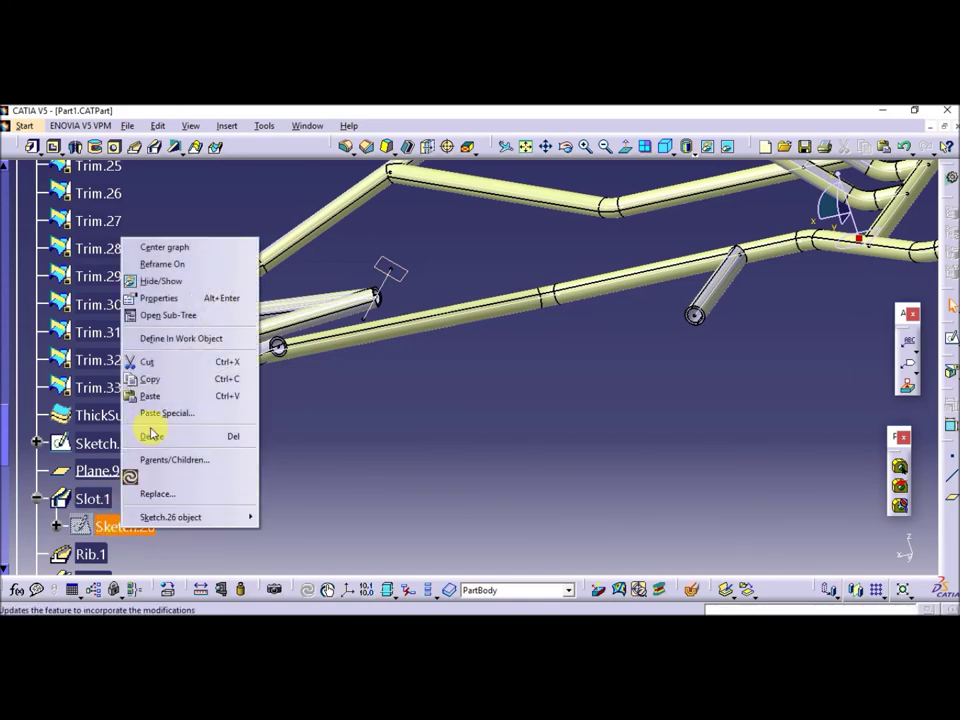
click(181, 338)
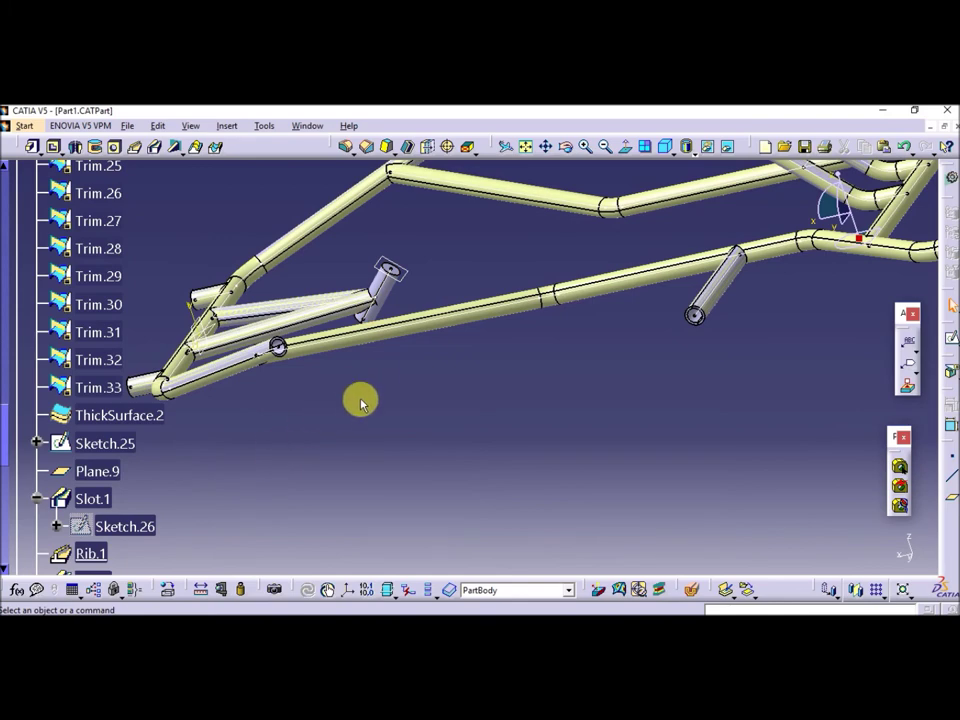
middle_drag(360, 399, 352, 437)
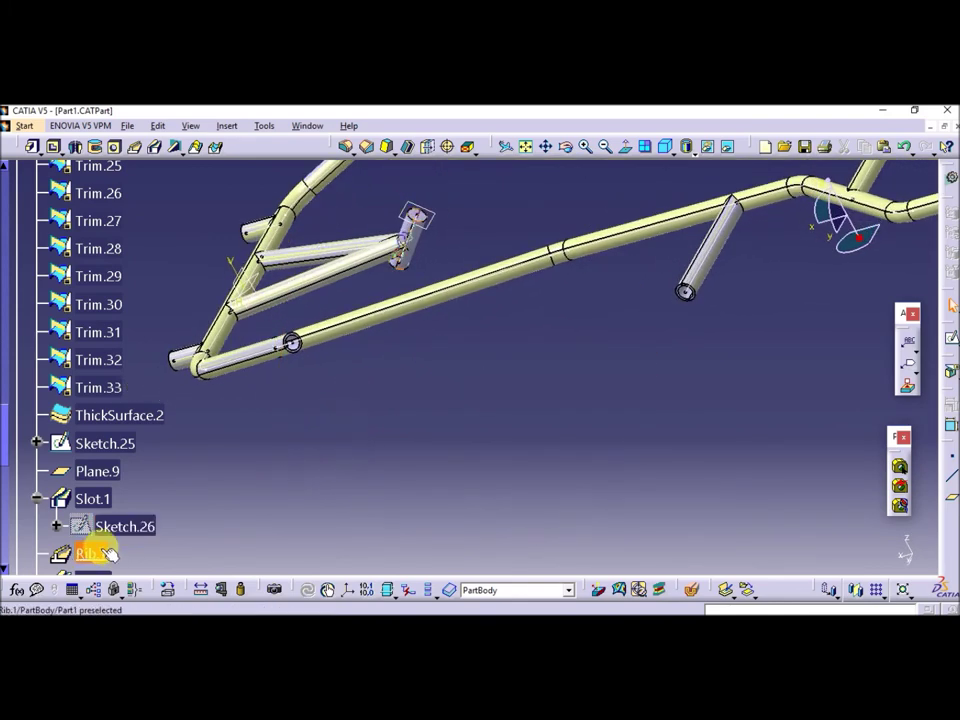
Make Slot.2 and then Sketch.27 the in-work object
scroll(107, 553, down, 2)
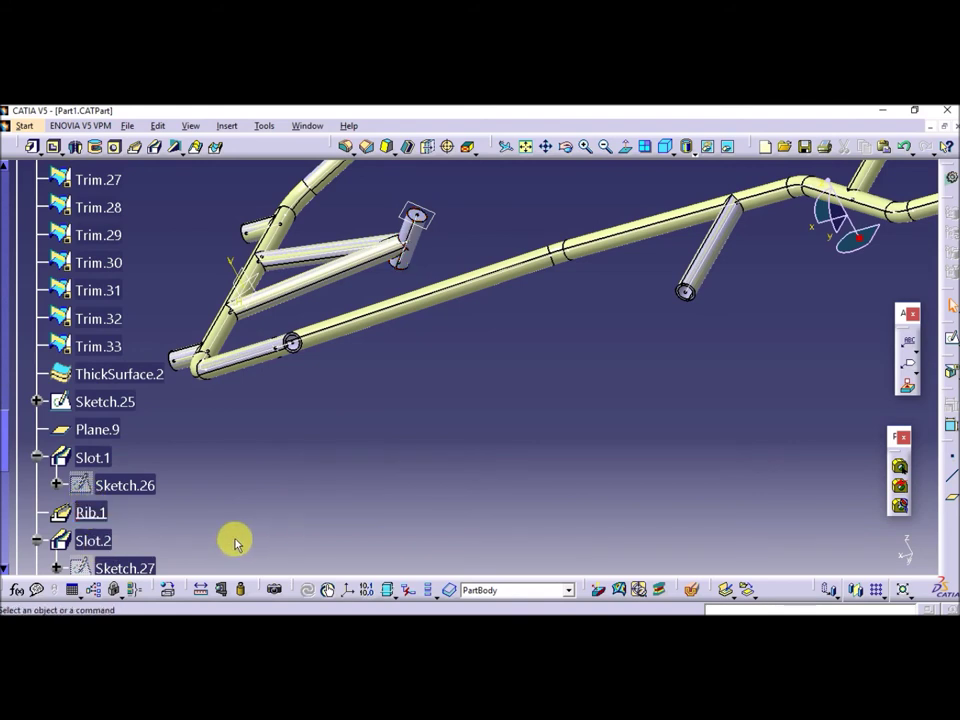
right_click(92, 543)
click(152, 354)
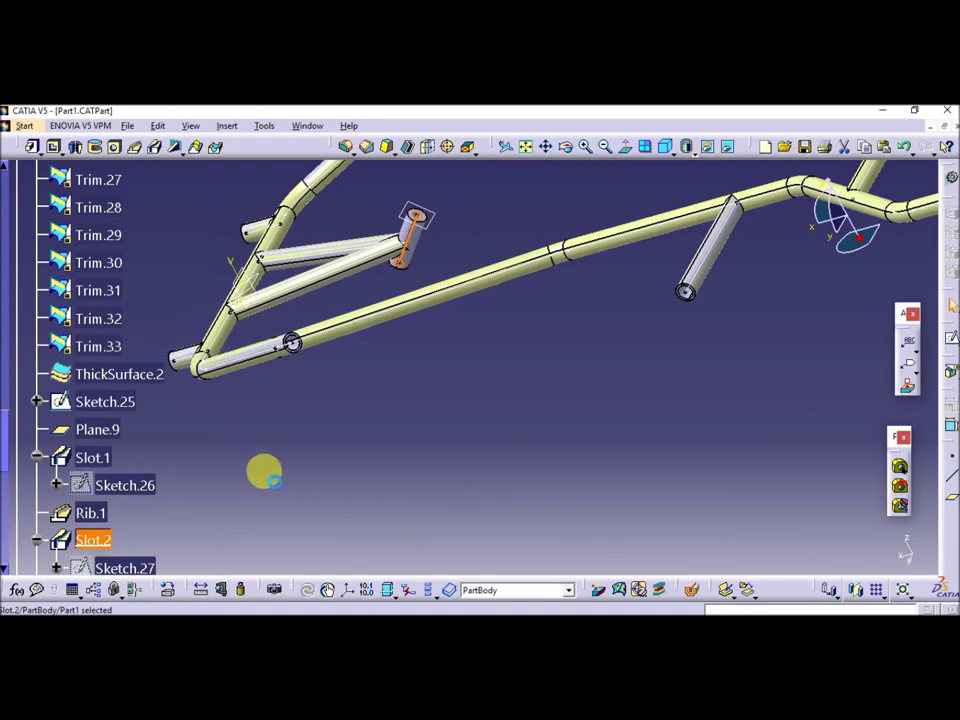
scroll(280, 487, down, 3)
scroll(240, 490, down, 1)
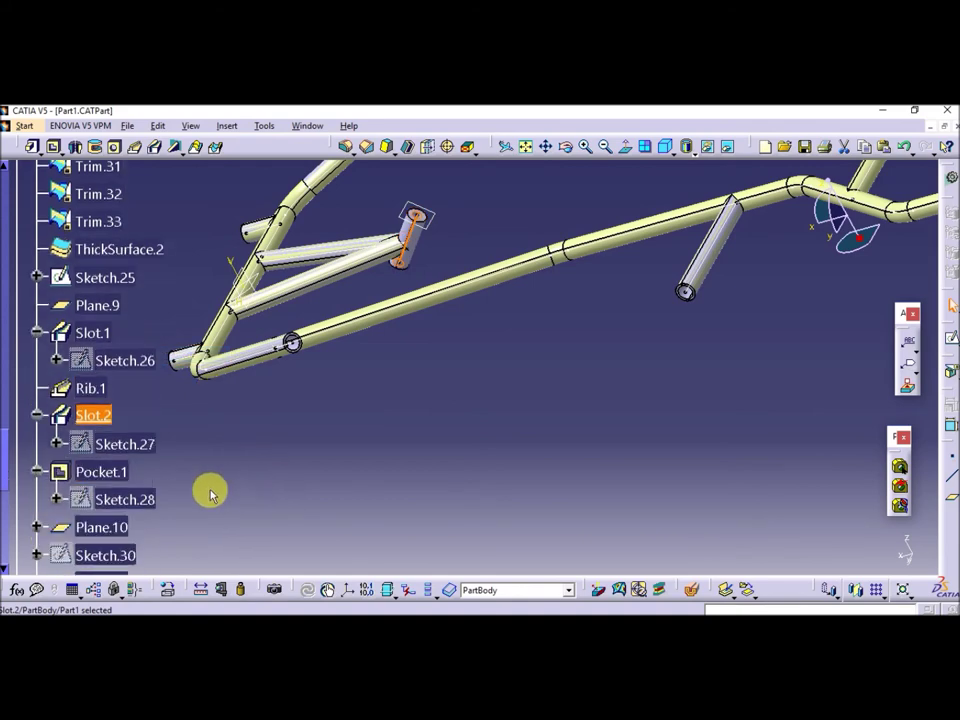
right_click(140, 447)
click(193, 254)
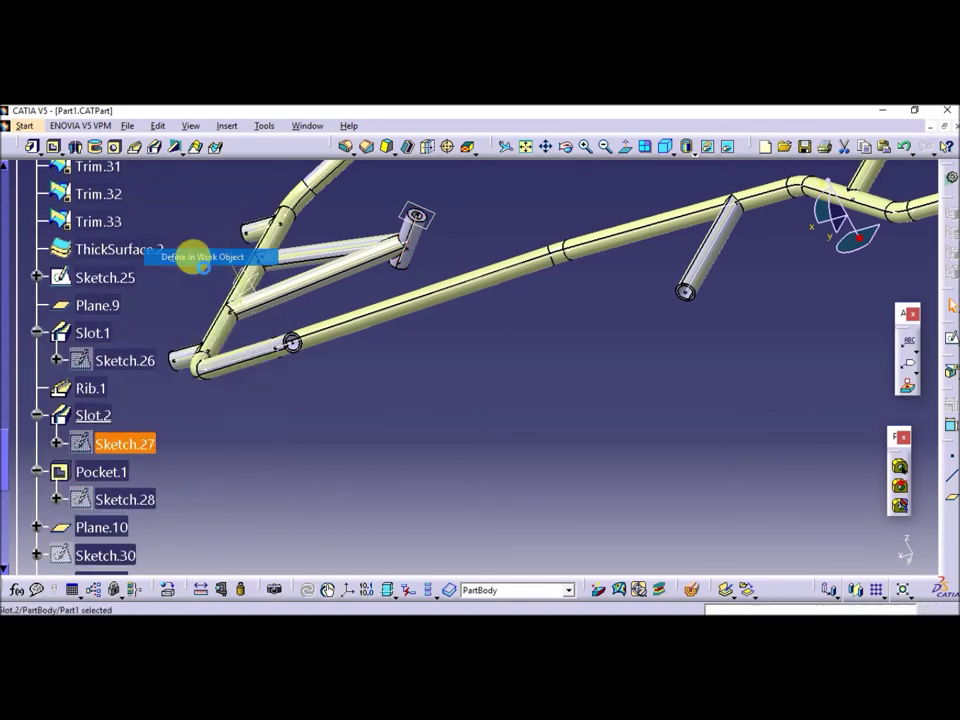
click(330, 404)
mouse_move(452, 259)
middle_down()
mouse_move(446, 276)
mouse_move(482, 408)
mouse_move(480, 339)
mouse_move(394, 392)
middle_up()
Make Pocket.1 the in-work object, then roll back to Slot.2 via Sketch.27
click(100, 527)
scroll(120, 530, down, 1)
scroll(122, 535, down, 1)
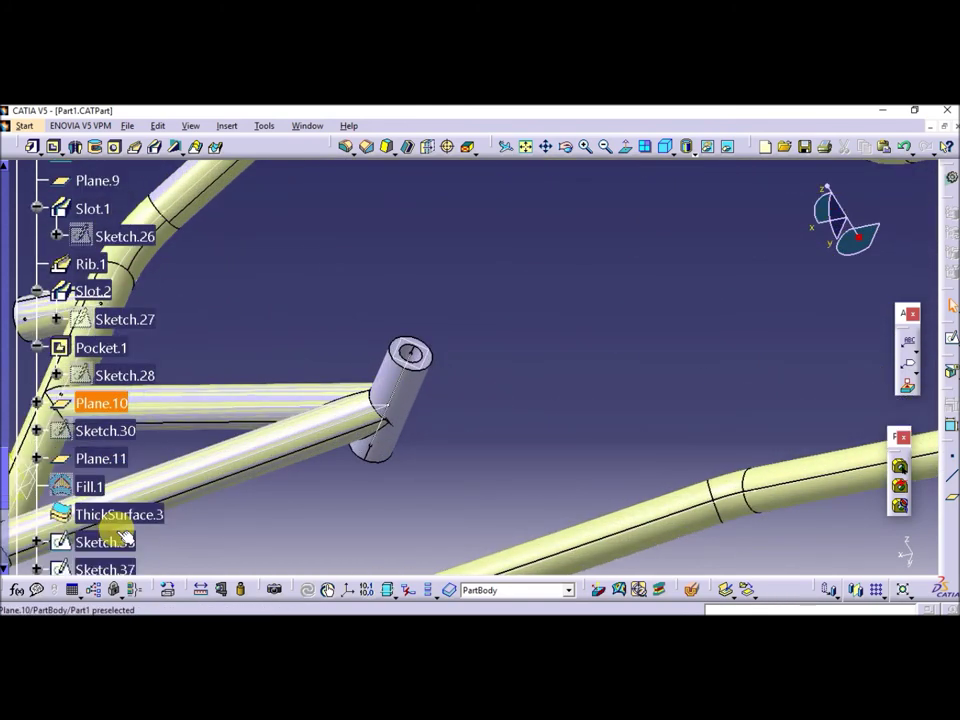
right_click(120, 352)
click(178, 426)
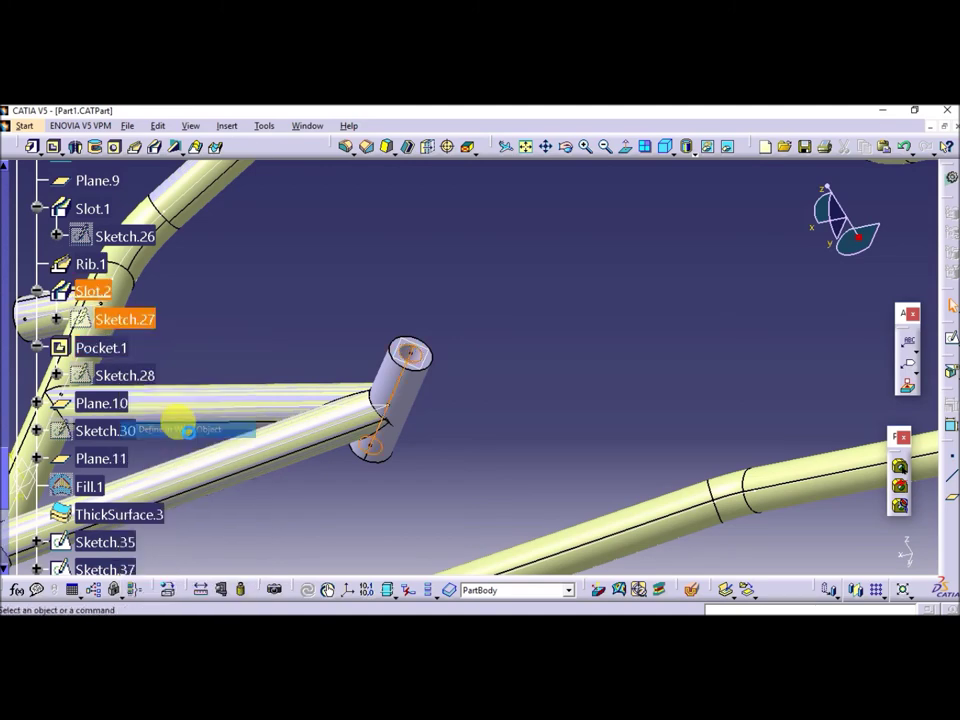
click(404, 484)
middle_drag(403, 484, 386, 540)
right_click(143, 326)
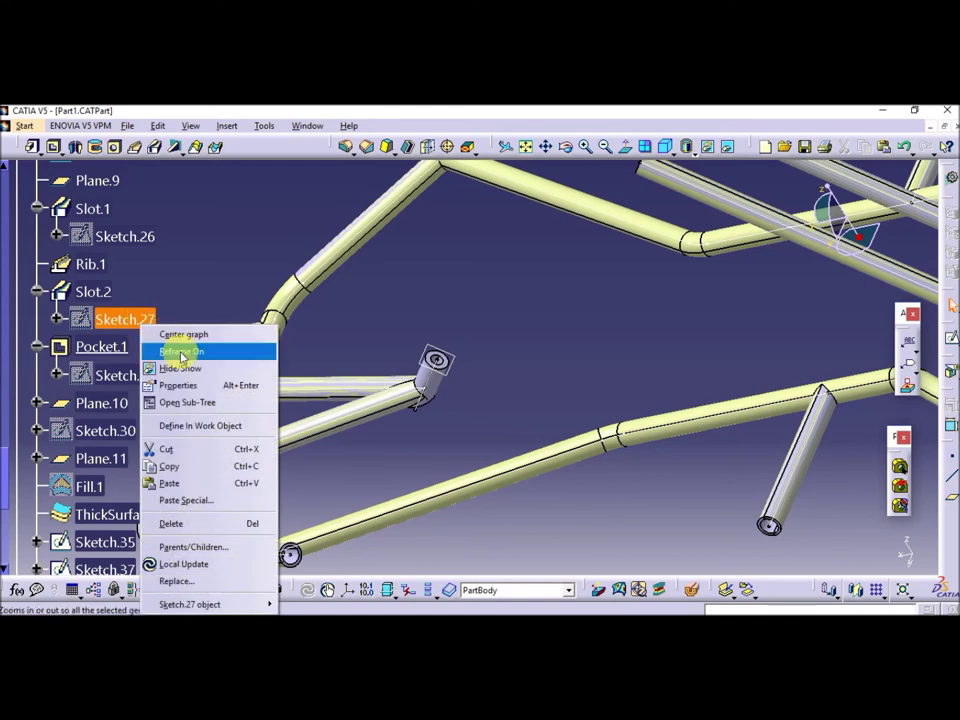
click(201, 428)
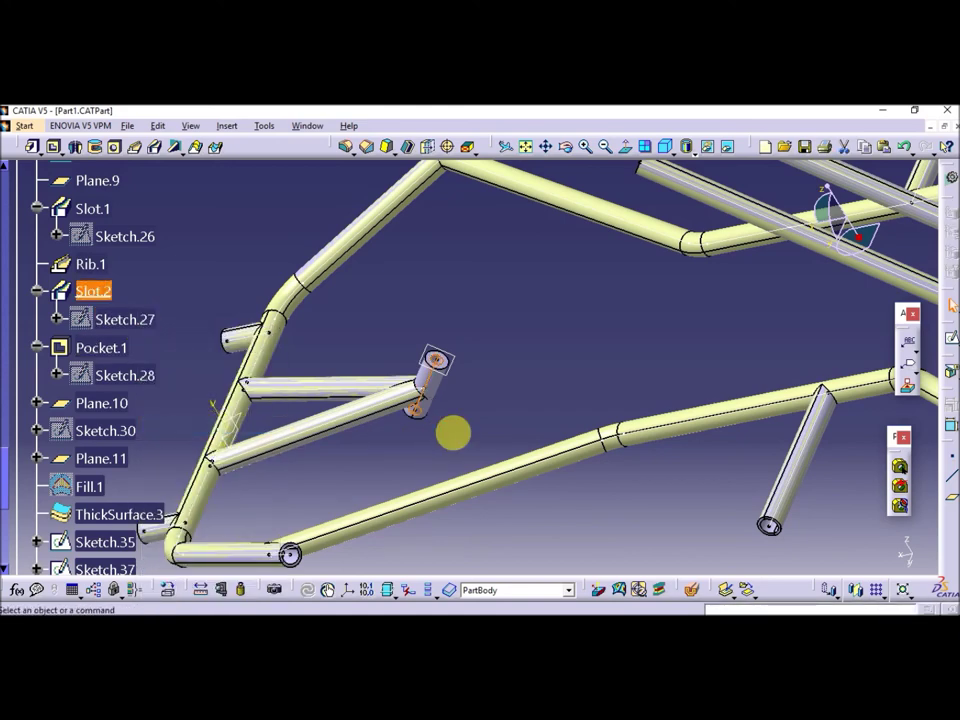
click(105, 347)
right_click(108, 347)
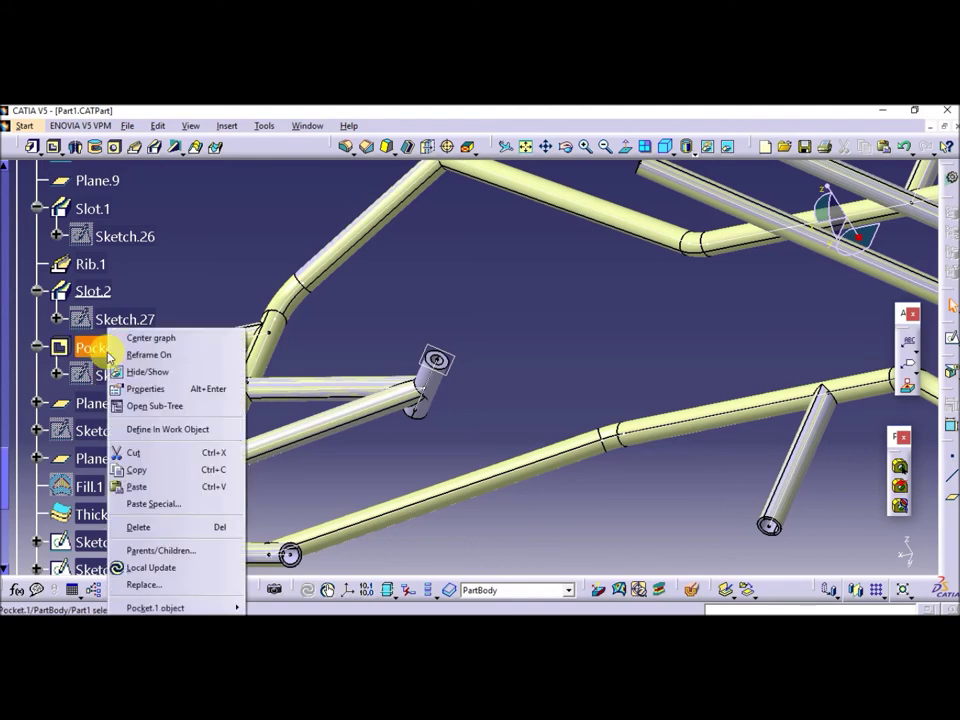
Roll back to Slot.2 via Sketch.27, then forward to Pocket.1 via Sketch.28, inspecting the frame
mouse_move(490, 398)
middle_down()
mouse_move(601, 505)
mouse_move(416, 527)
mouse_move(525, 441)
mouse_move(512, 520)
middle_up()
middle_drag(424, 486, 406, 463)
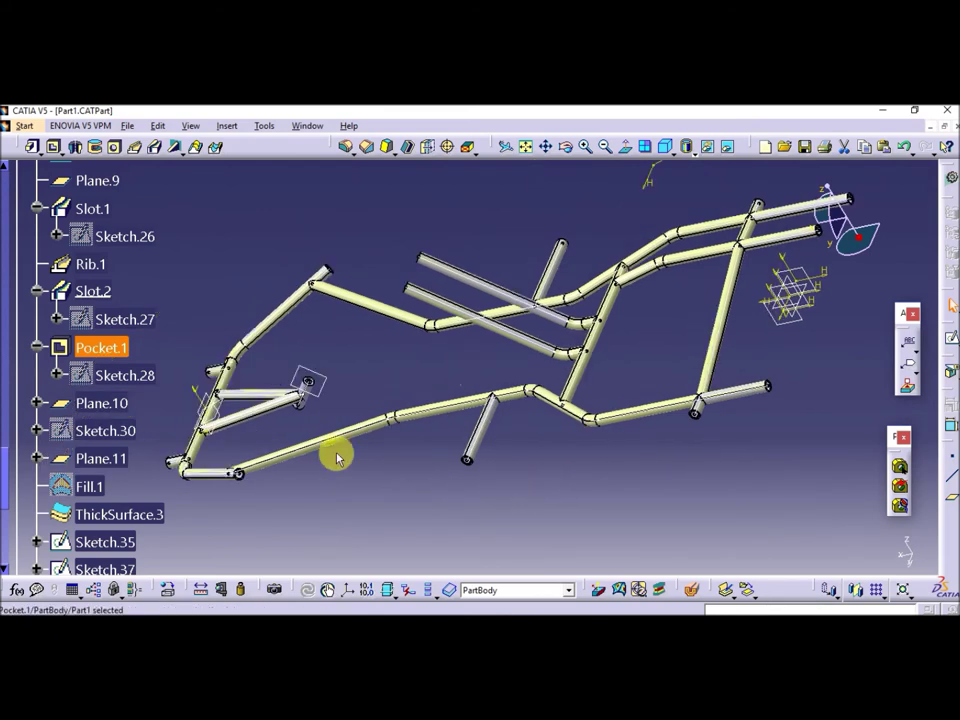
right_click(128, 318)
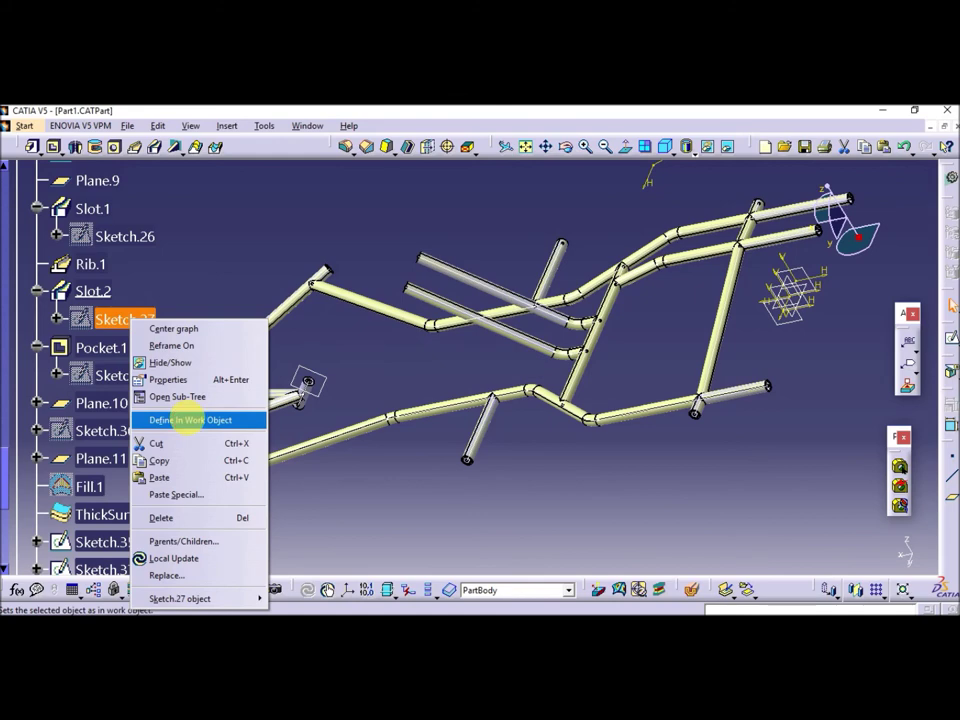
click(187, 420)
right_click(124, 374)
click(188, 429)
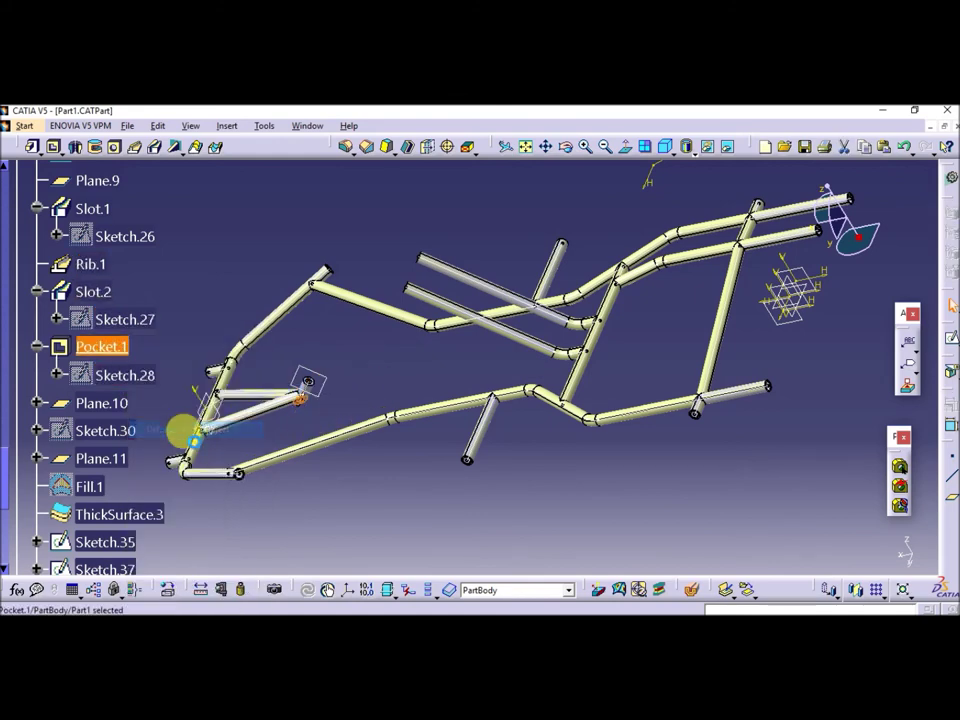
right_click(135, 376)
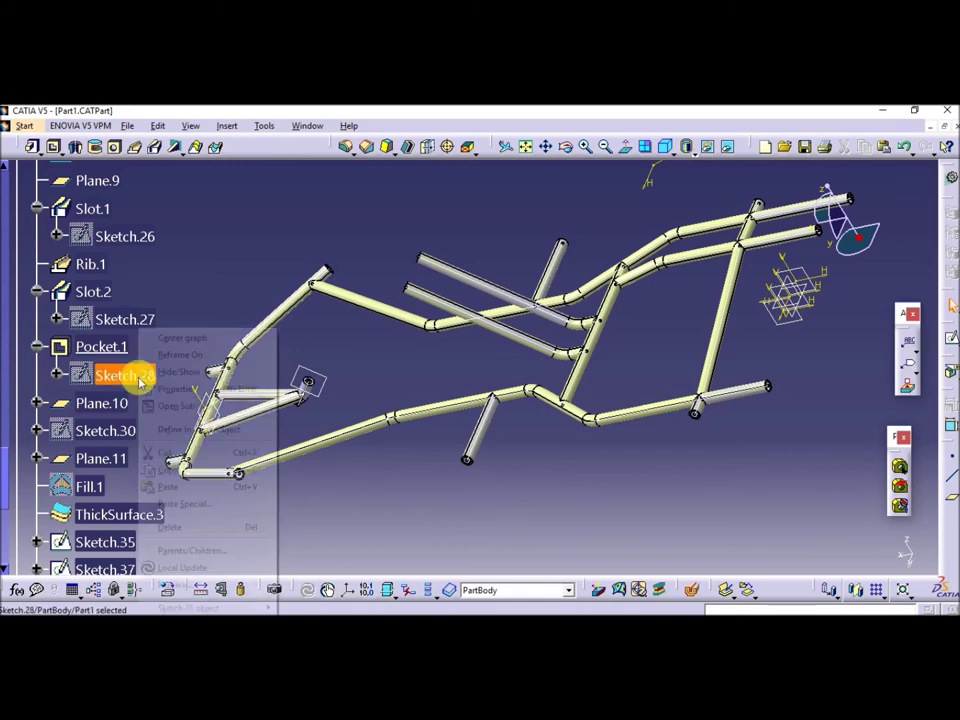
click(176, 430)
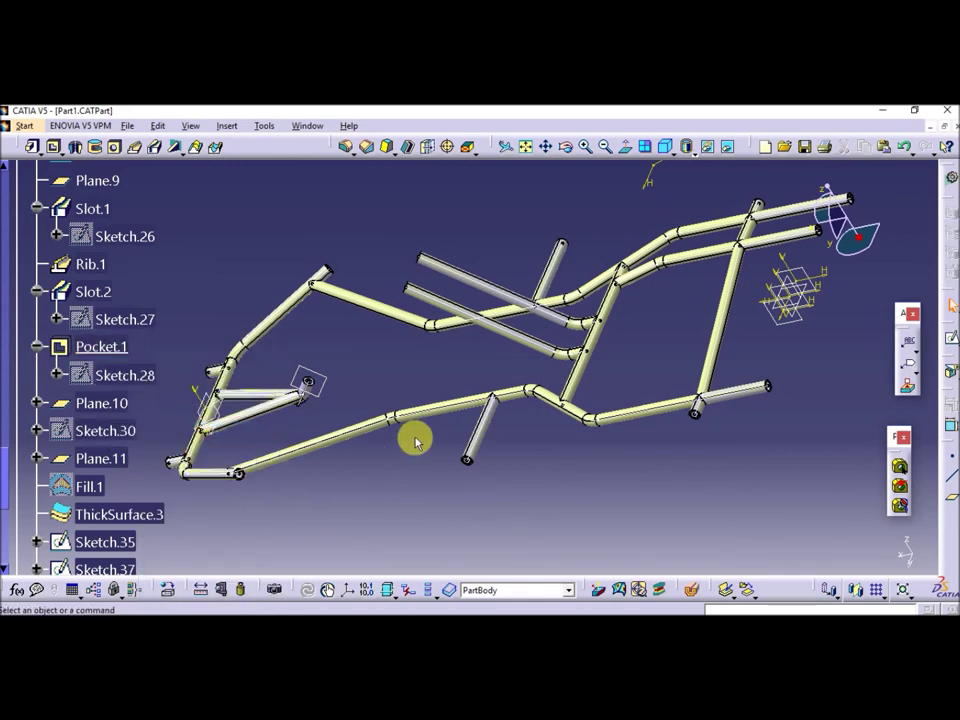
middle_drag(414, 437, 390, 455)
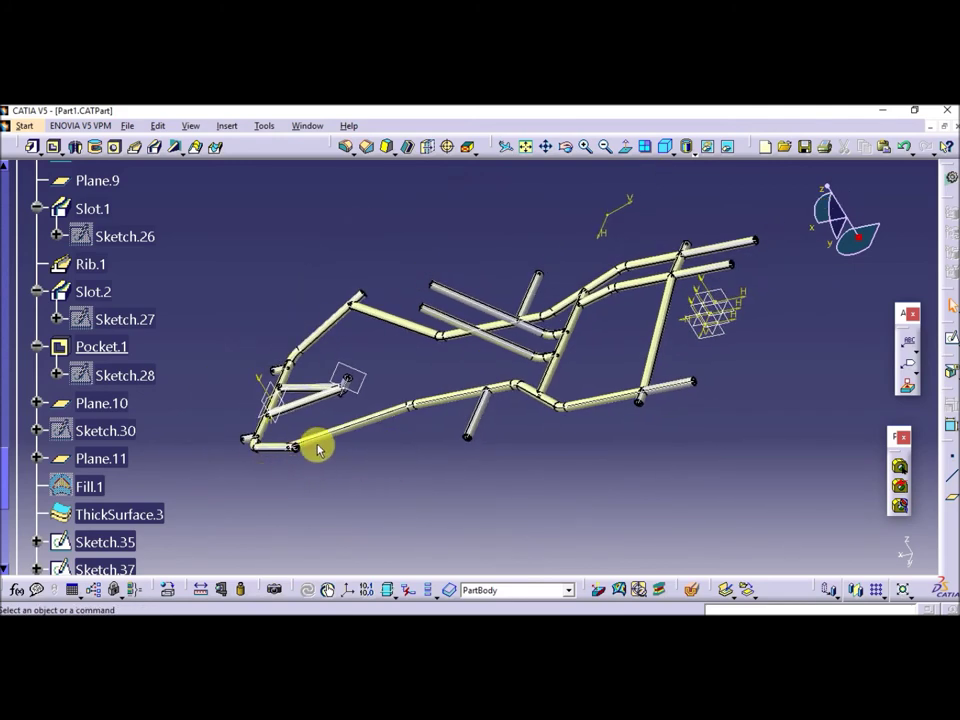
middle_drag(343, 455, 390, 445)
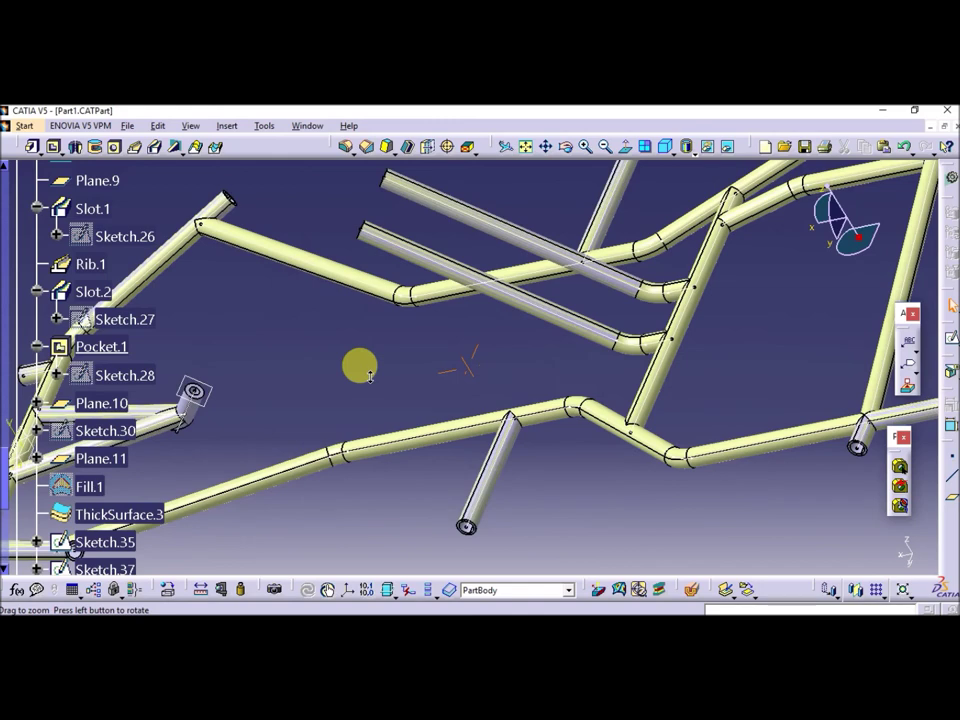
scroll(182, 458, down, 2)
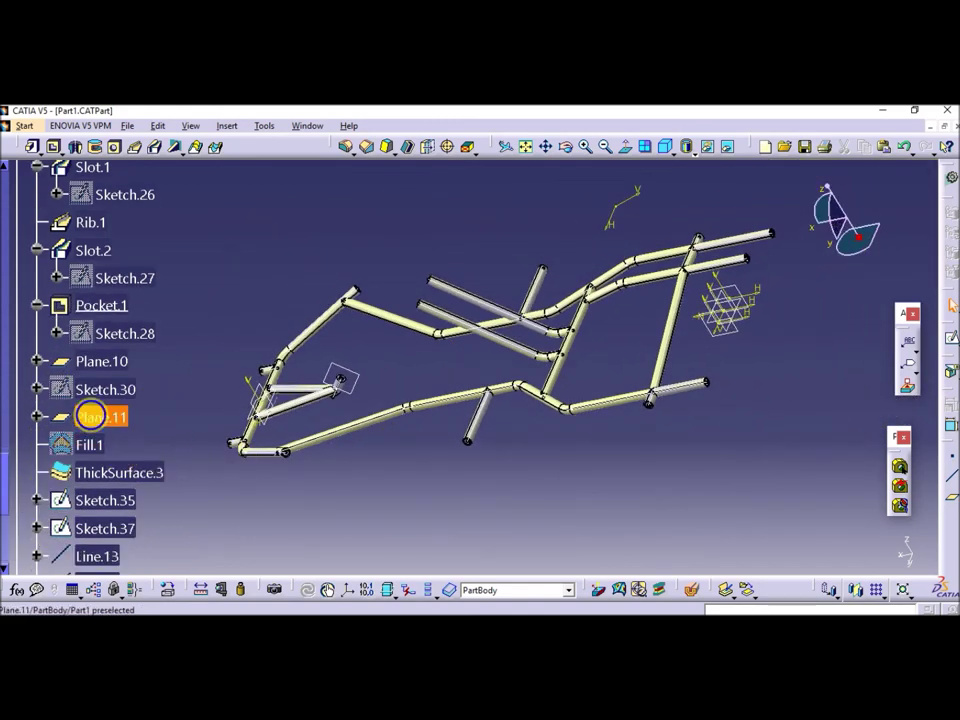
Make Plane.11 the in-work object, show Sketch.30, and turn to a near top view
right_click(88, 416)
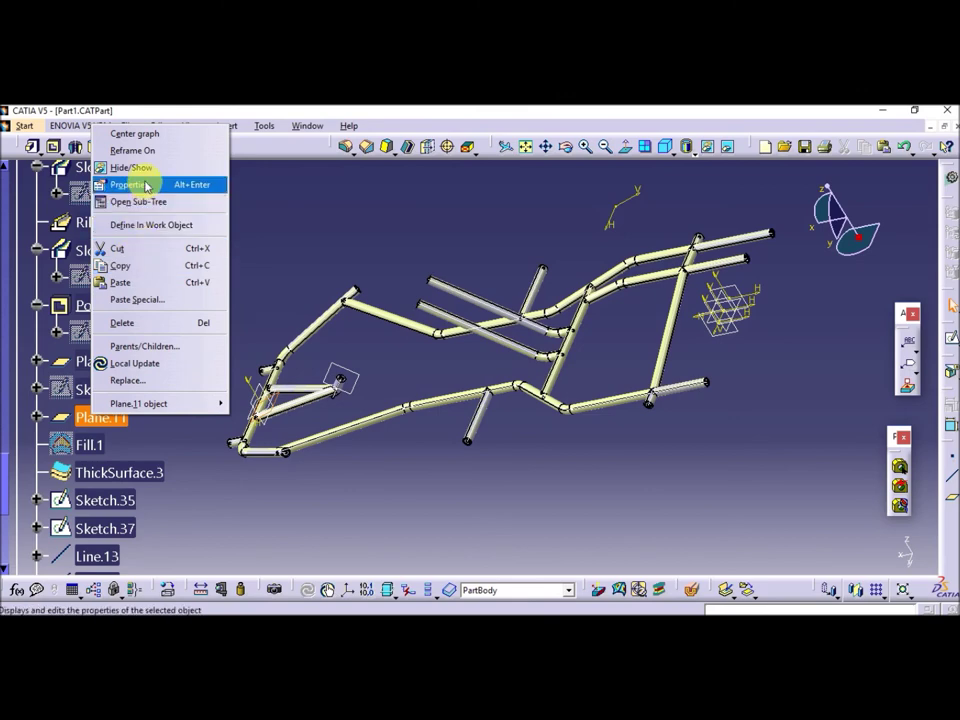
click(144, 224)
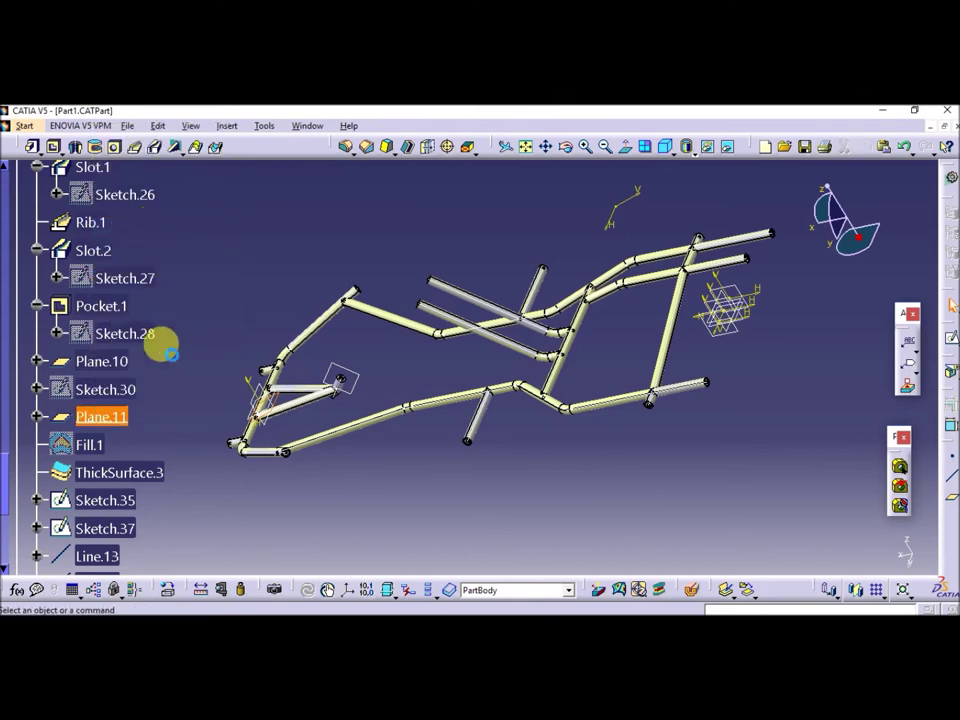
click(135, 389)
right_click(135, 389)
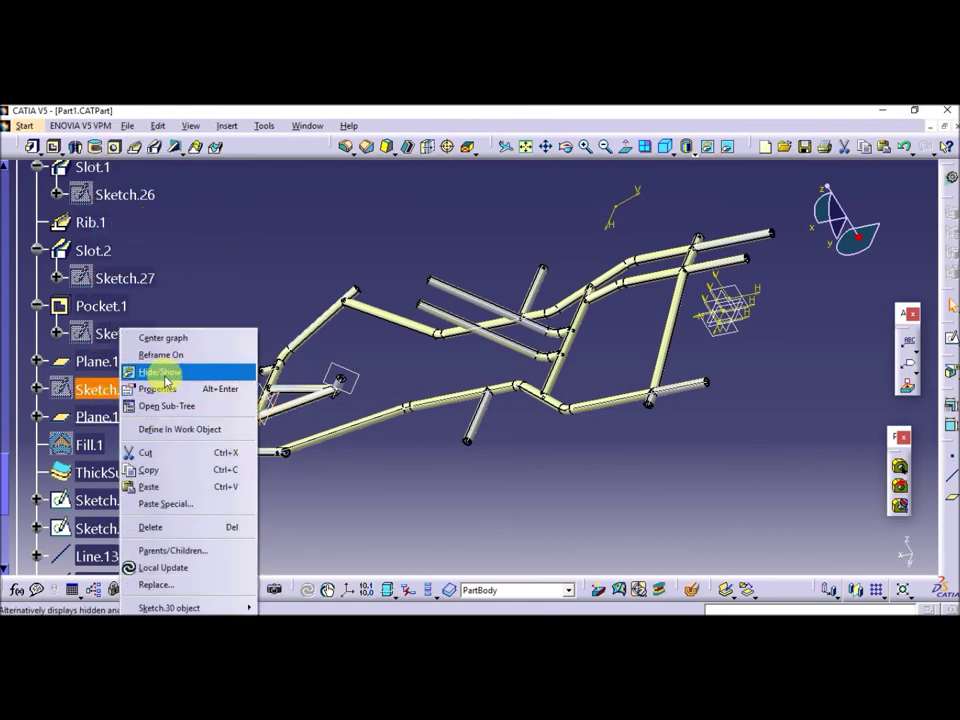
click(159, 371)
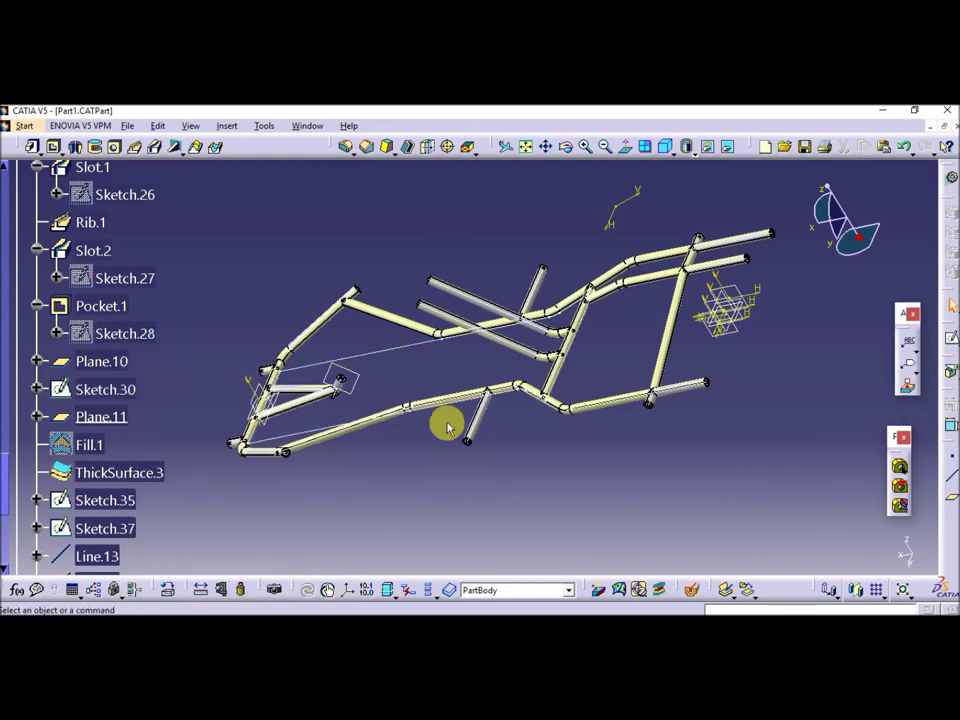
mouse_move(449, 367)
middle_down()
mouse_move(482, 426)
mouse_move(394, 426)
mouse_move(488, 515)
mouse_move(482, 447)
middle_up()
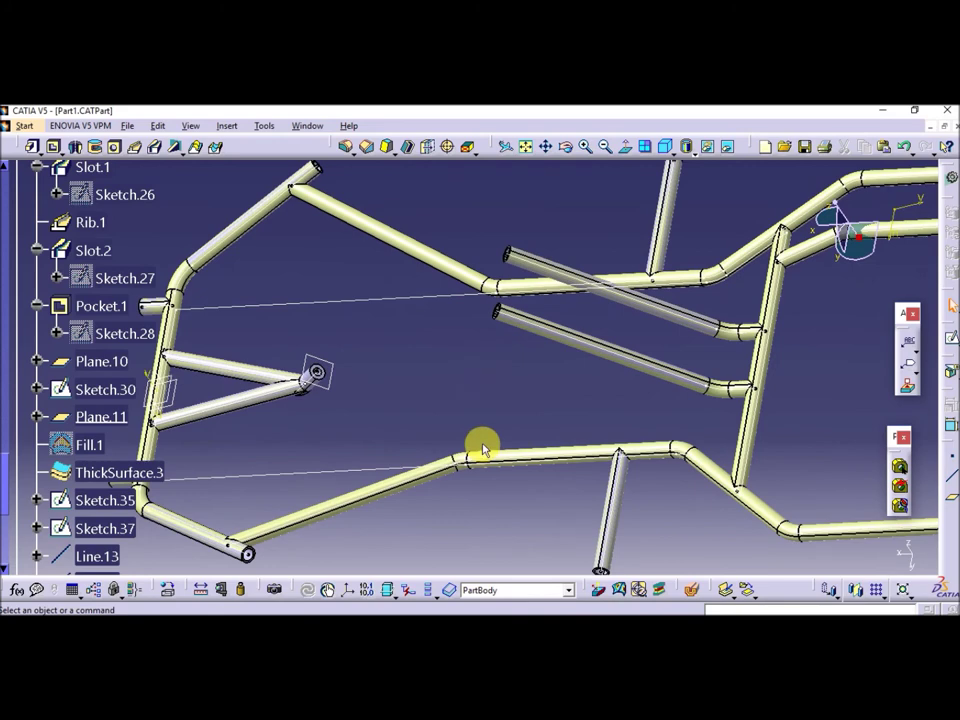
Toggle Fill.1's visibility and roll the model forward to Fill.1
right_click(90, 447)
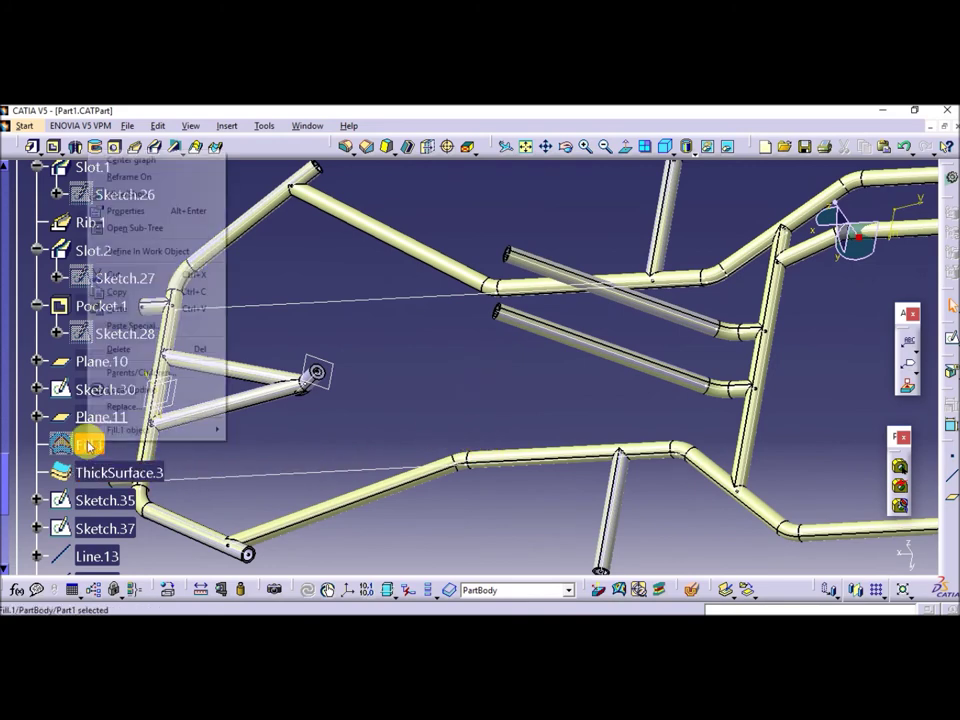
click(128, 195)
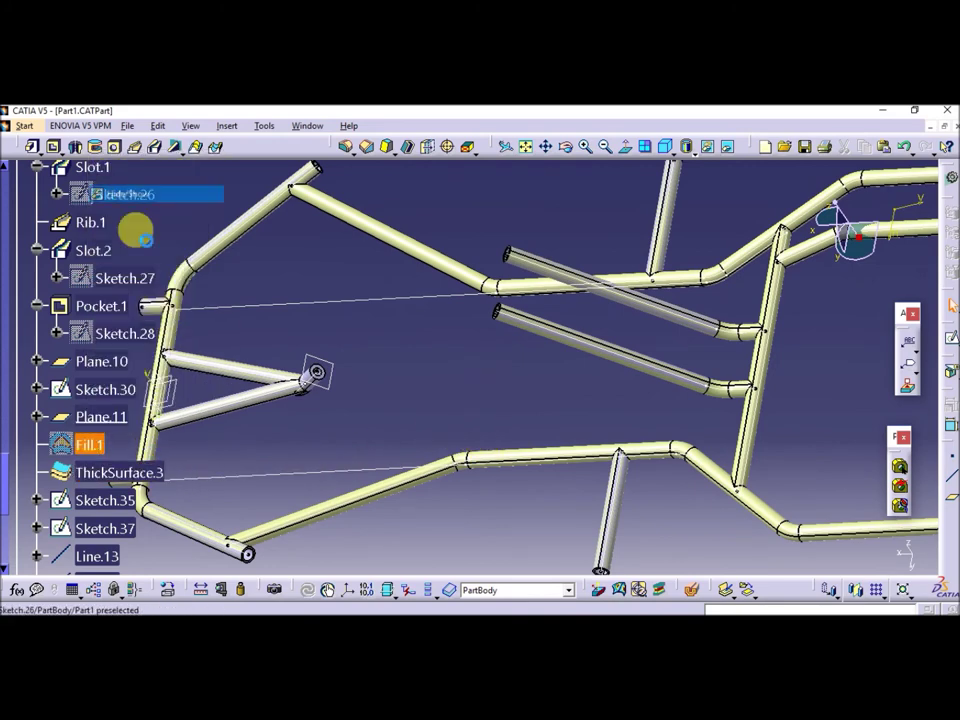
right_click(93, 444)
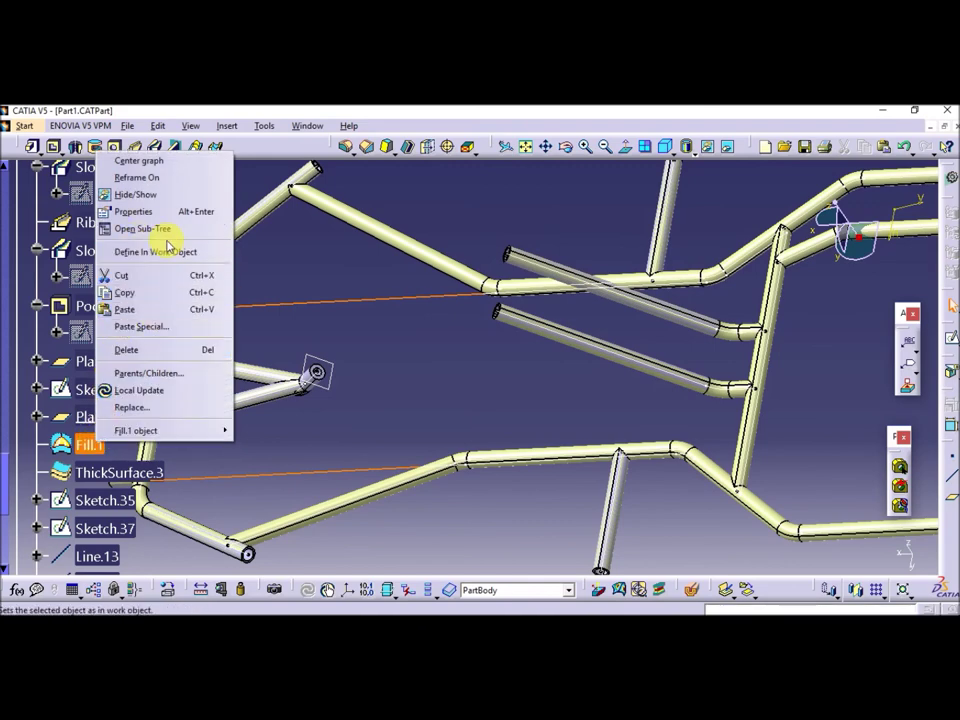
click(158, 252)
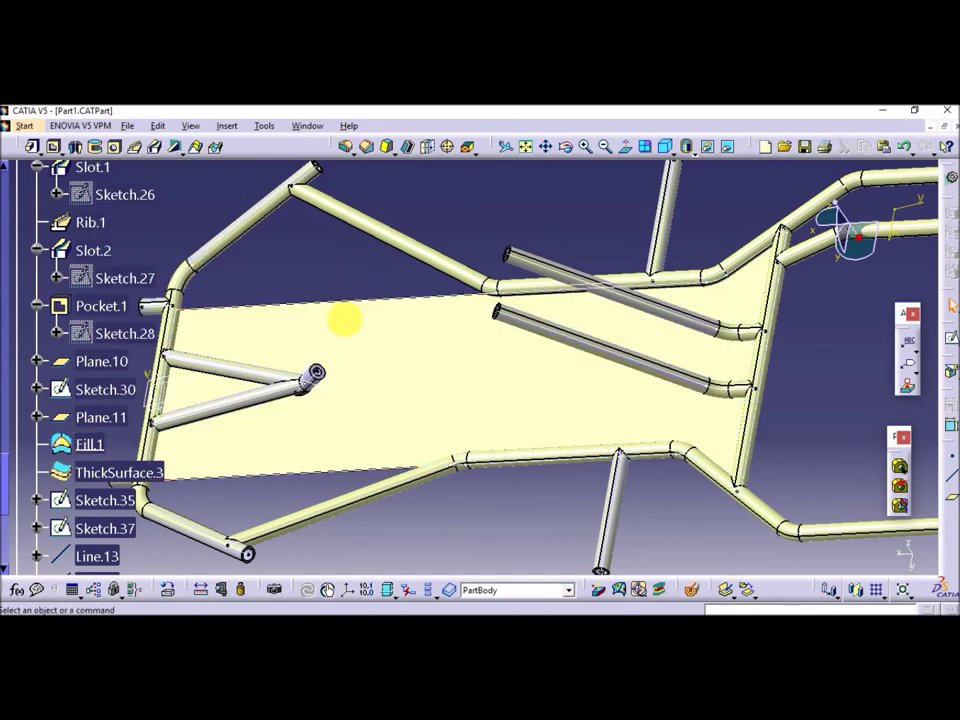
Make ThickSurface.3 the in-work object and hide the Fill.1 surface
right_click(133, 477)
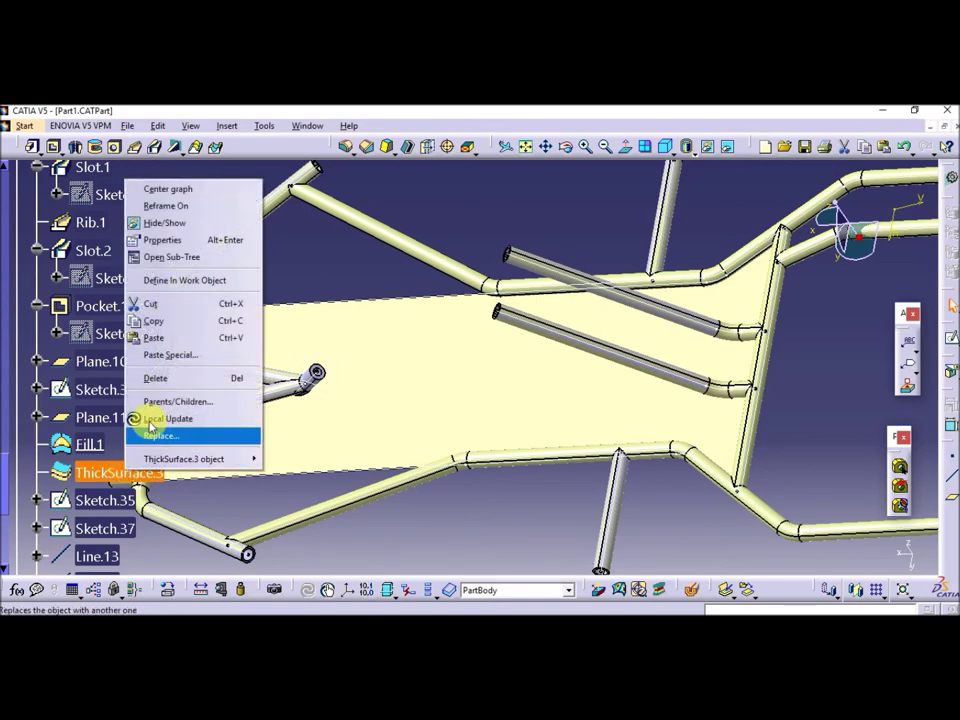
click(180, 279)
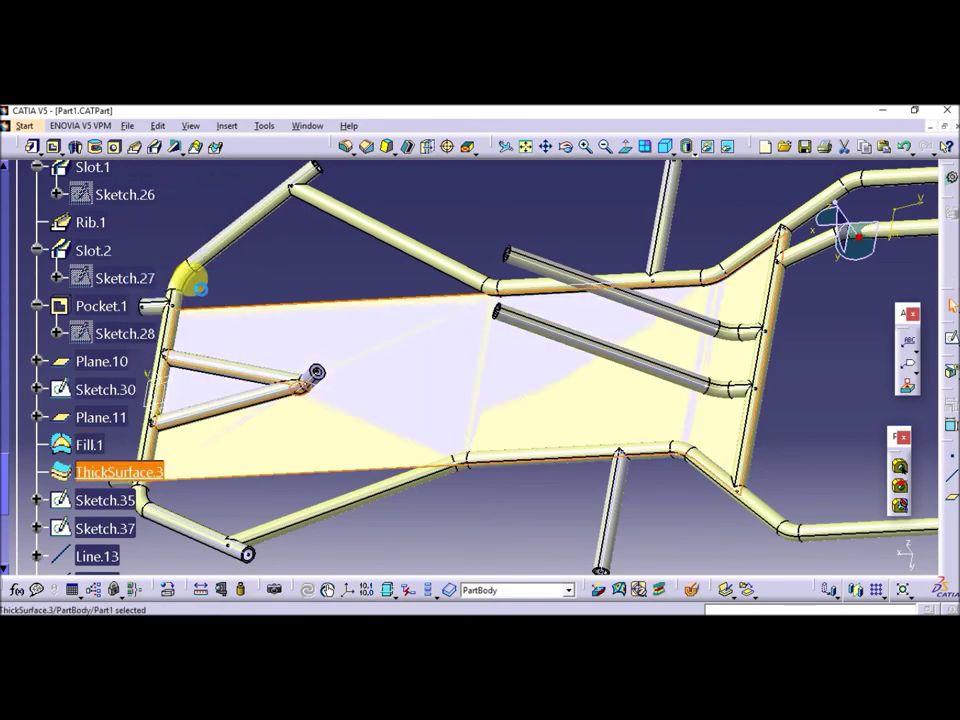
click(251, 290)
right_click(105, 445)
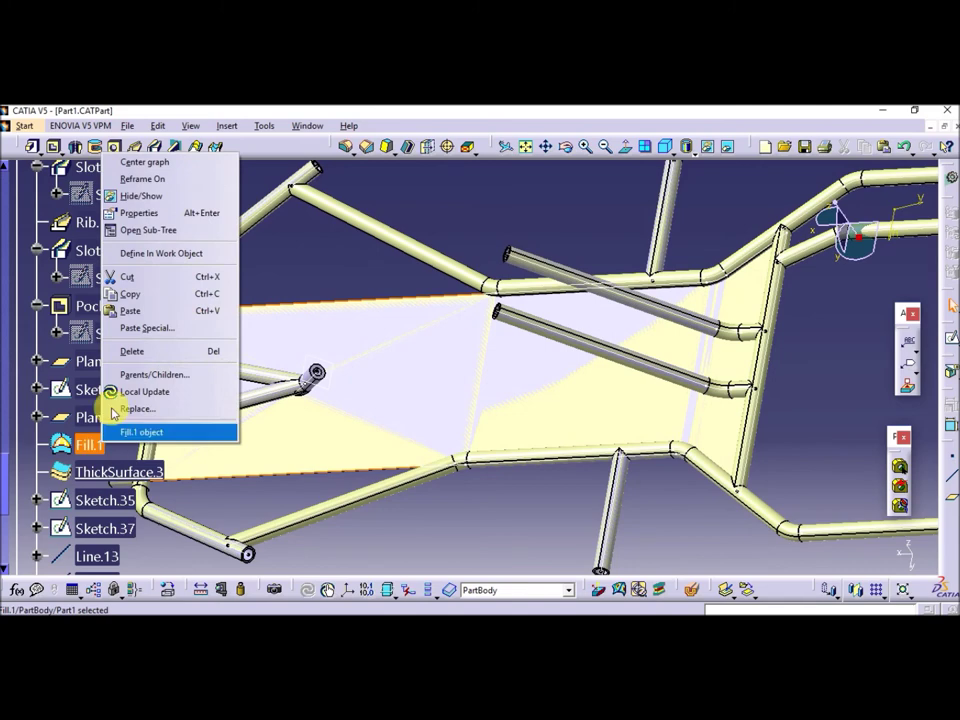
click(129, 195)
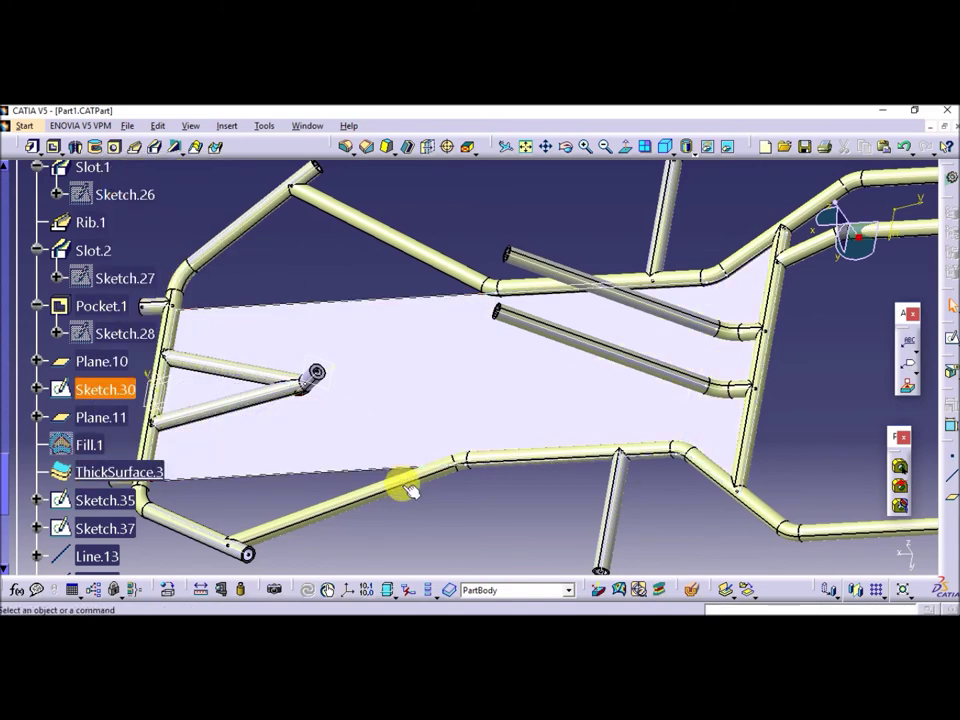
mouse_move(413, 527)
middle_down()
mouse_move(424, 493)
mouse_move(407, 493)
mouse_move(403, 474)
mouse_move(420, 519)
middle_up()
middle_drag(432, 472, 407, 435)
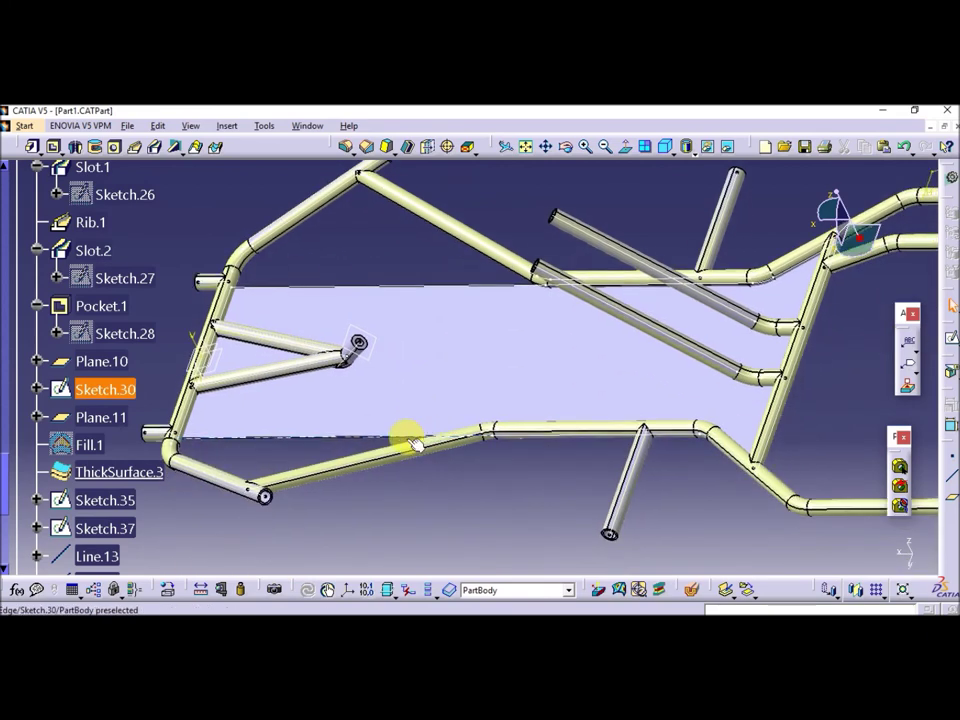
right_click(124, 499)
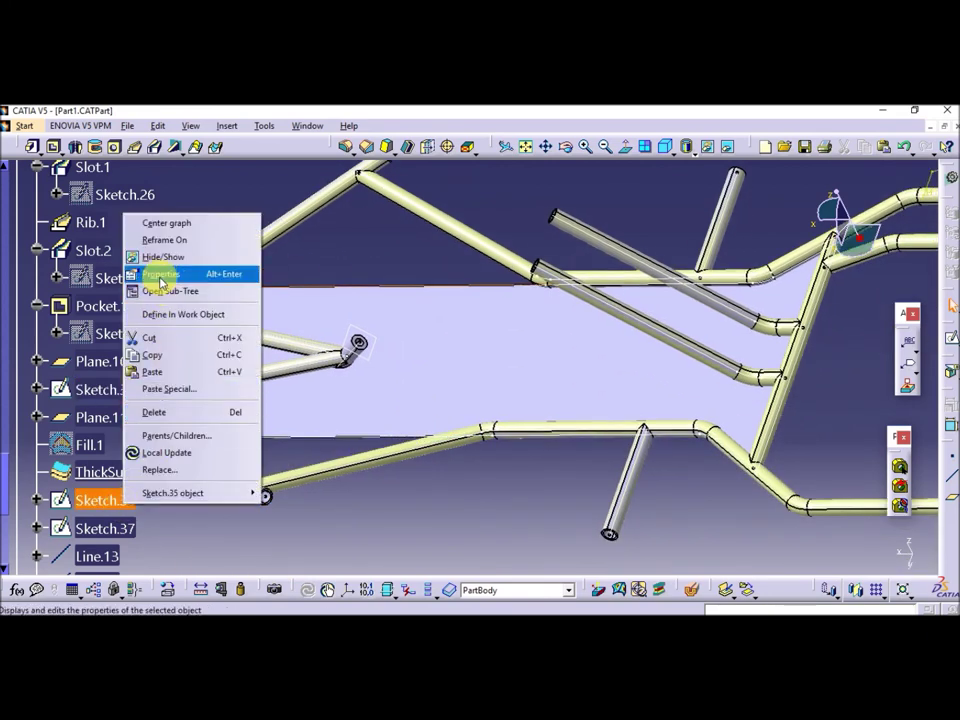
Roll the model forward through Sketch.35, Sketch.37 and Line.13
click(180, 314)
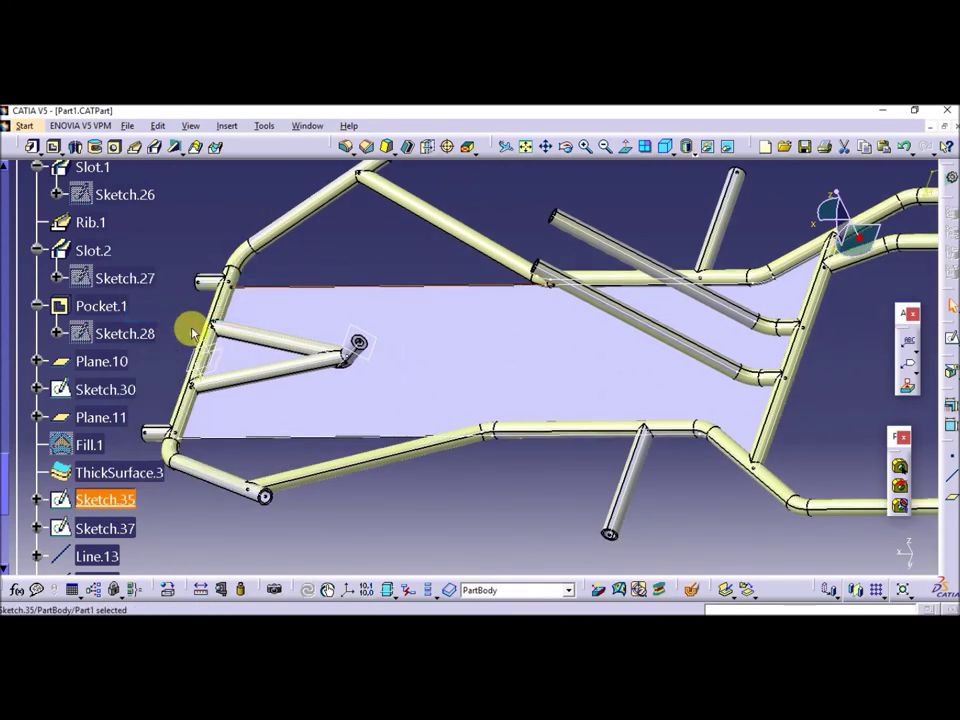
click(398, 525)
scroll(395, 521, down, 2)
scroll(395, 521, down, 3)
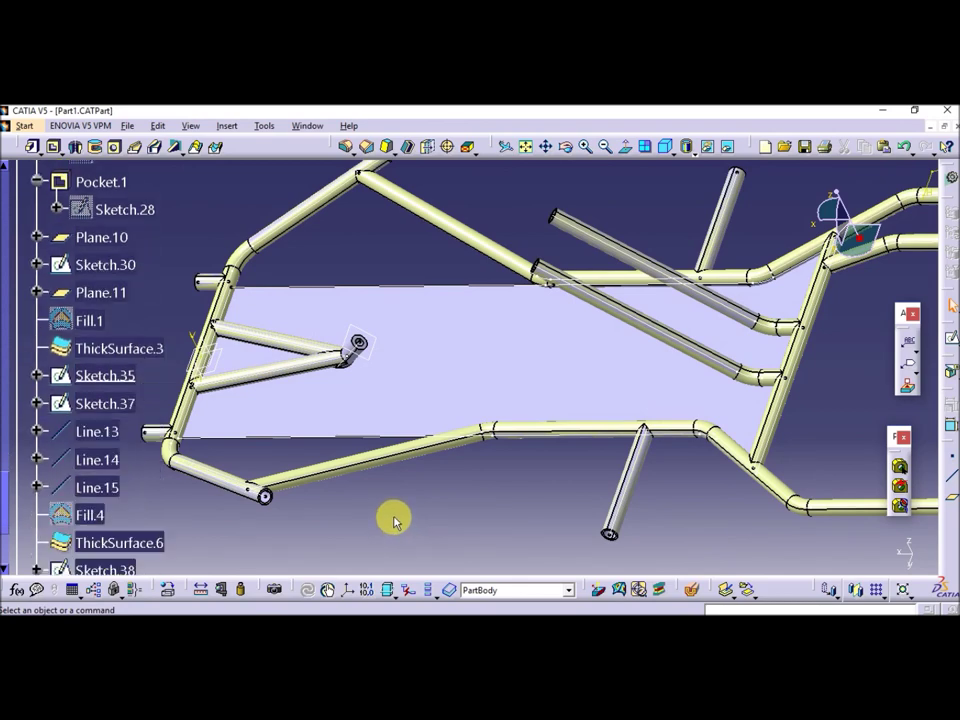
right_click(122, 408)
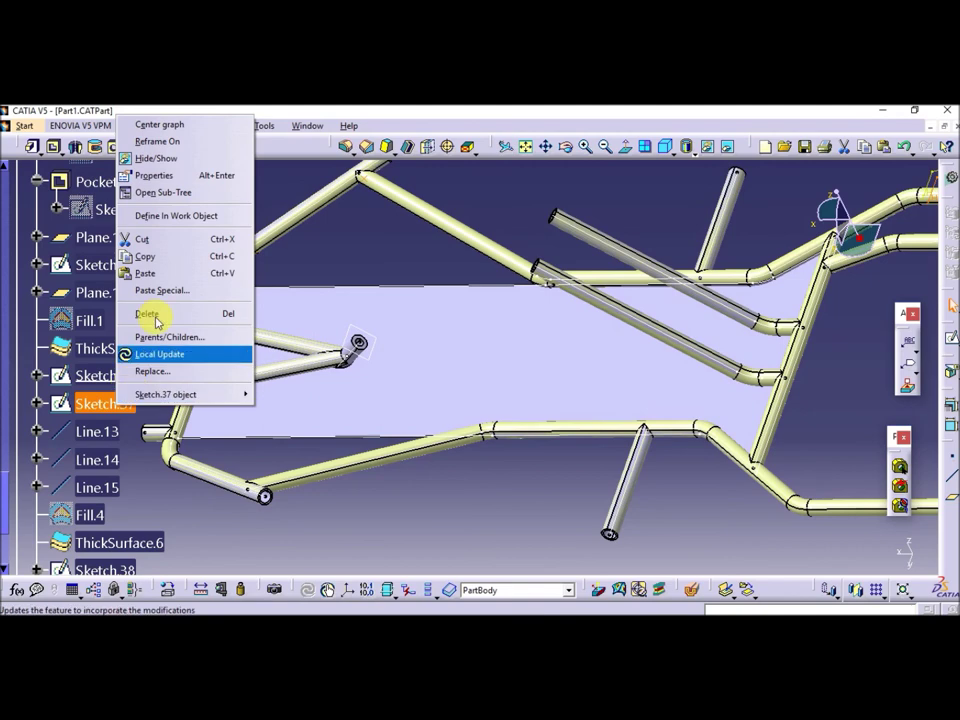
click(178, 215)
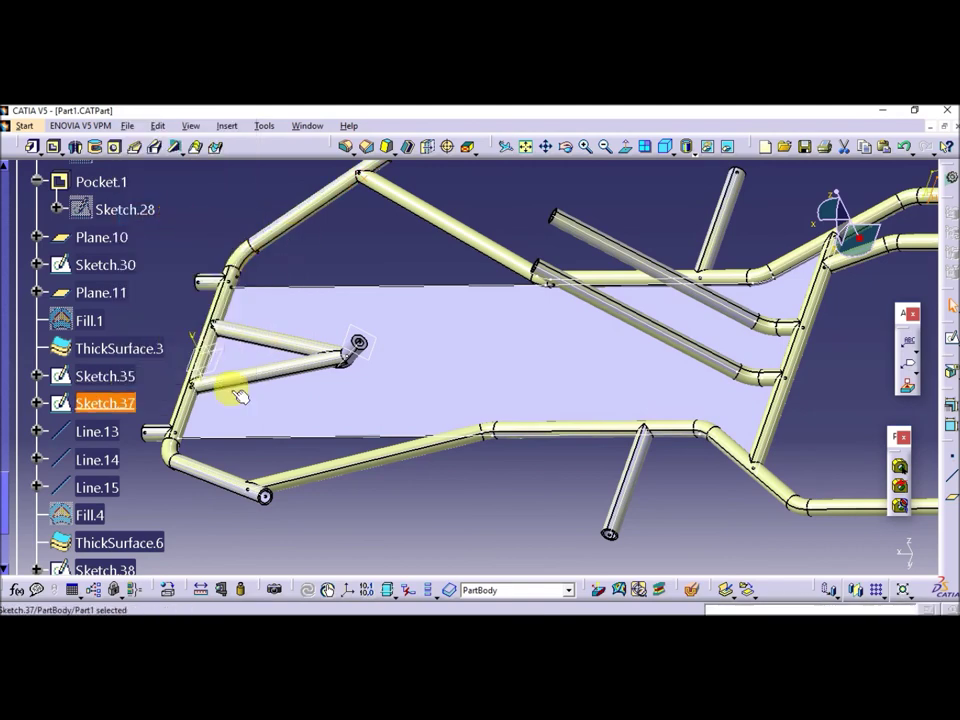
right_click(91, 438)
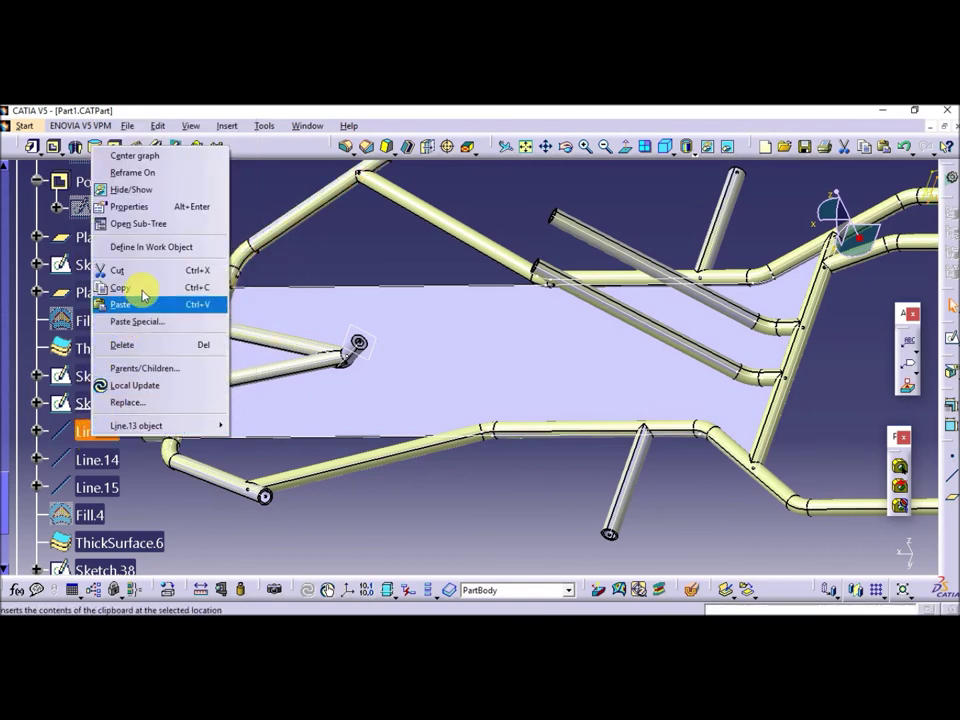
click(152, 247)
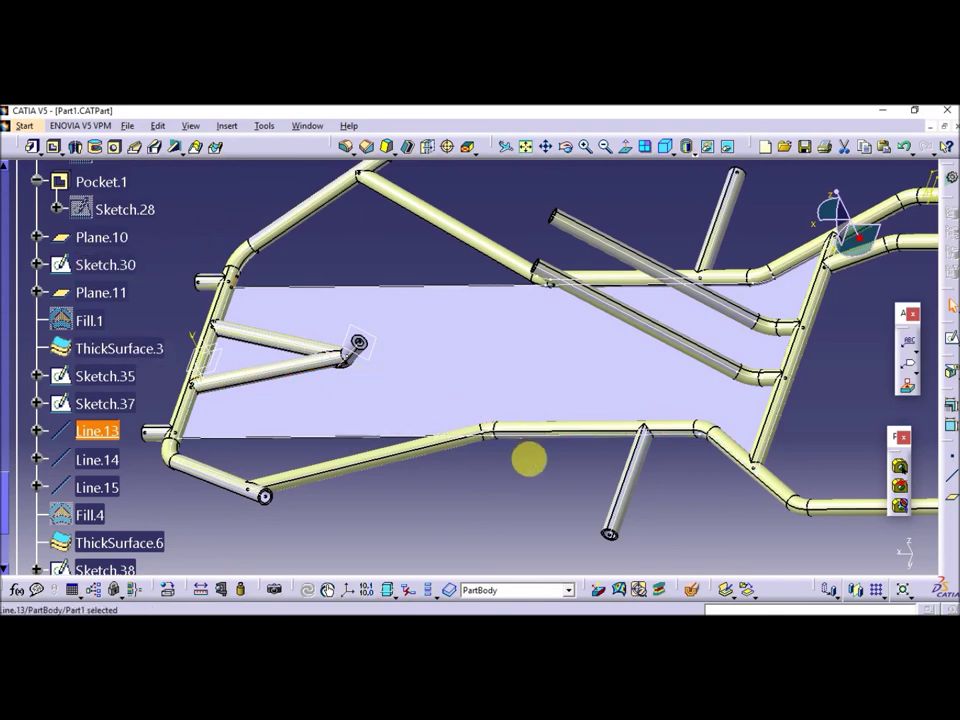
mouse_move(540, 478)
middle_down()
mouse_move(447, 505)
mouse_move(398, 491)
middle_up()
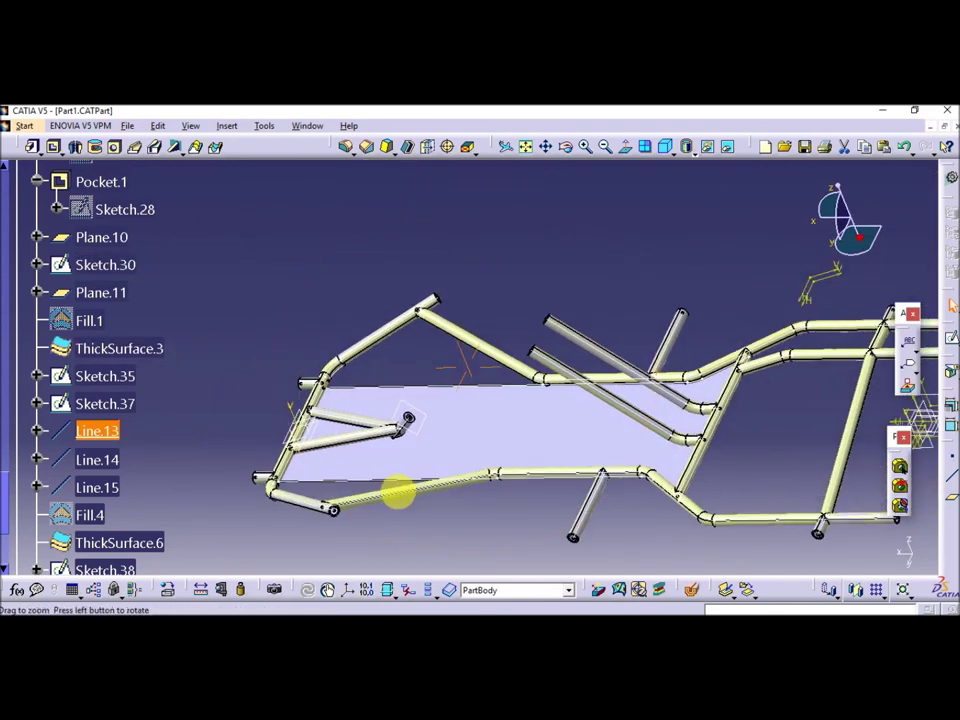
scroll(229, 500, down, 1)
Make Fill.4 and then ThickSurface.6 the in-work object, hiding the Fill.4 surface
right_click(86, 482)
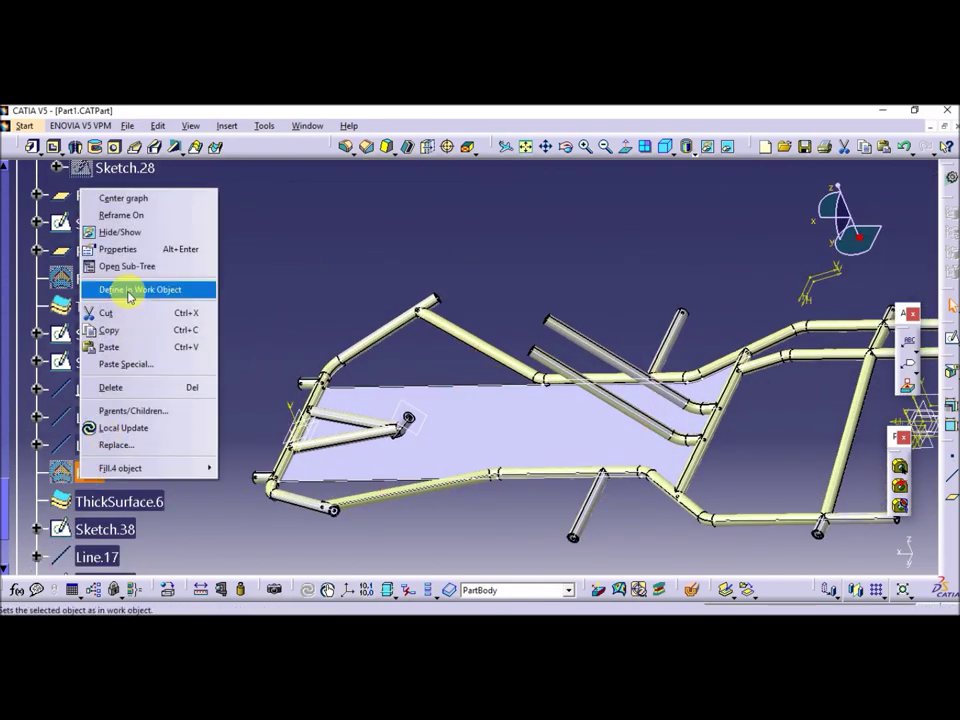
click(128, 240)
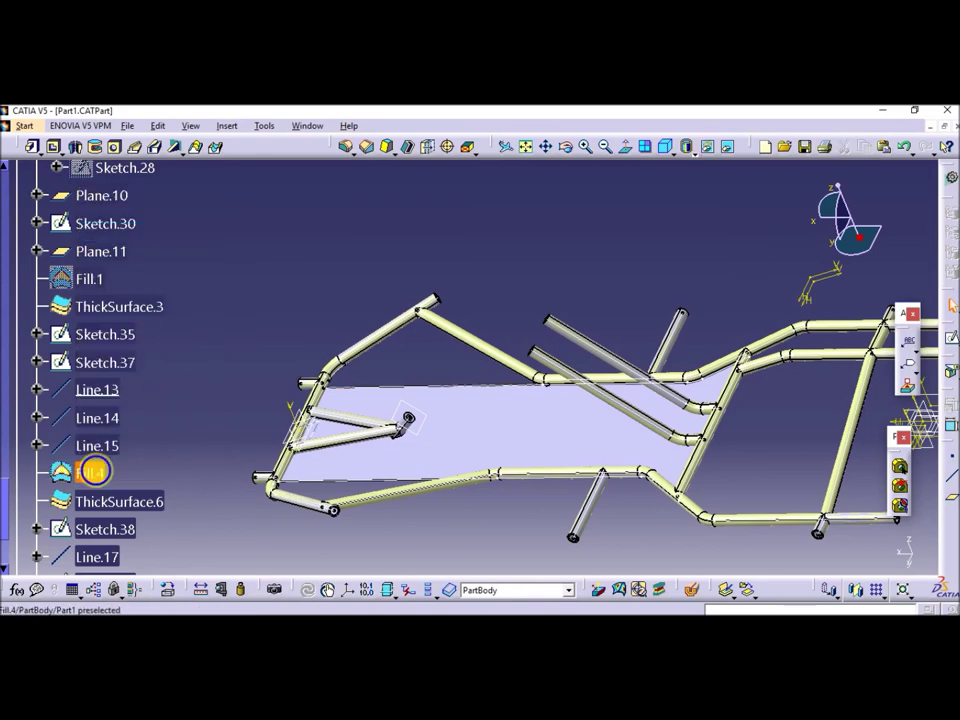
right_click(93, 471)
click(140, 280)
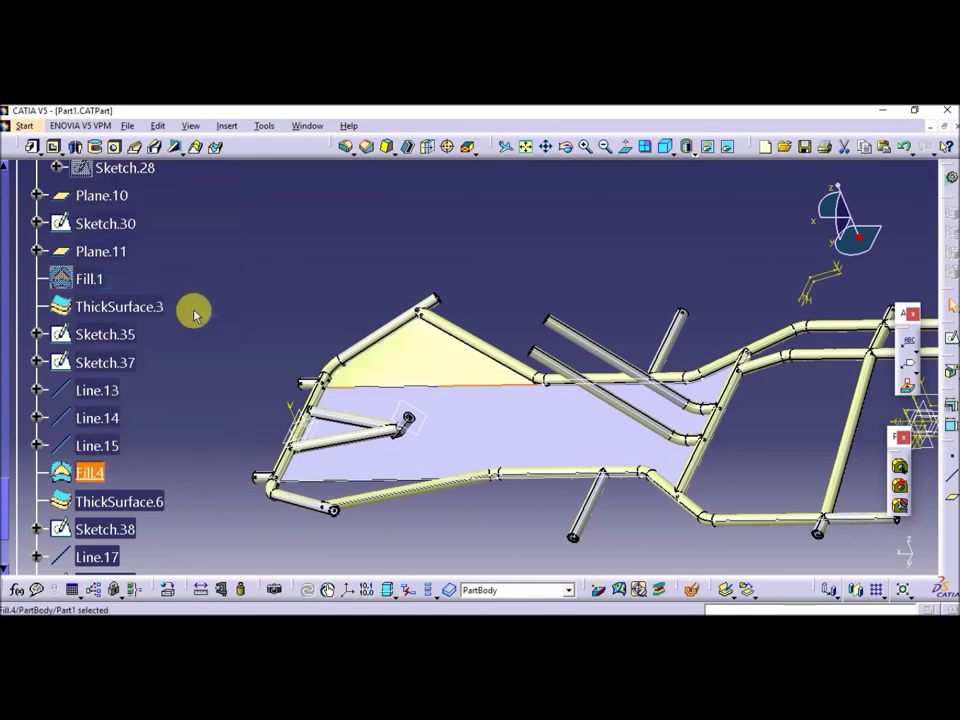
middle_drag(482, 467, 476, 450)
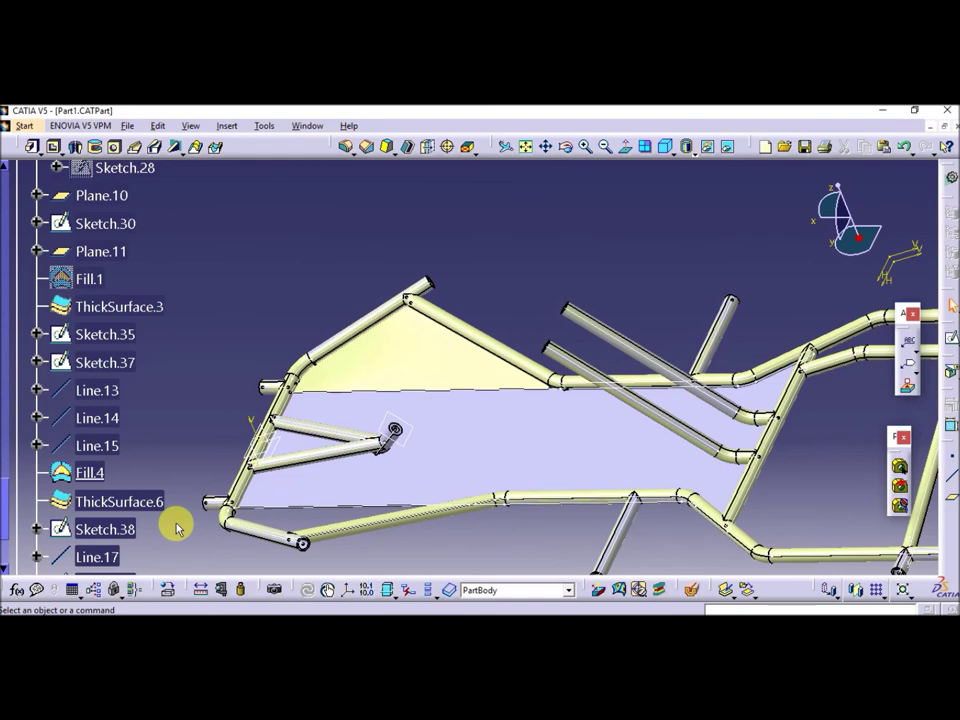
right_click(118, 500)
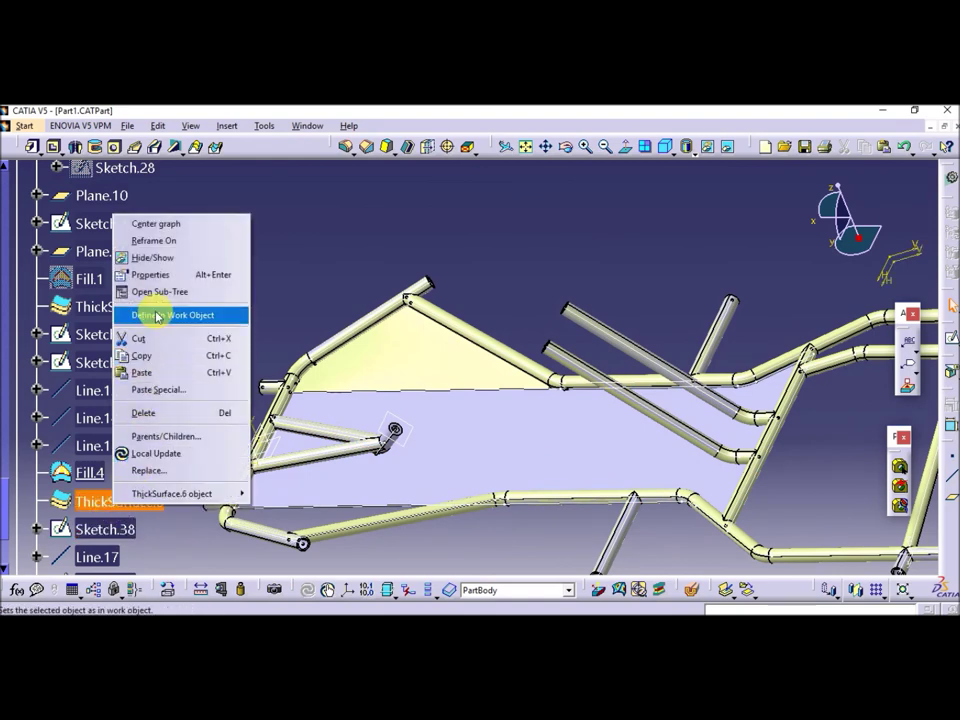
click(157, 316)
right_click(90, 473)
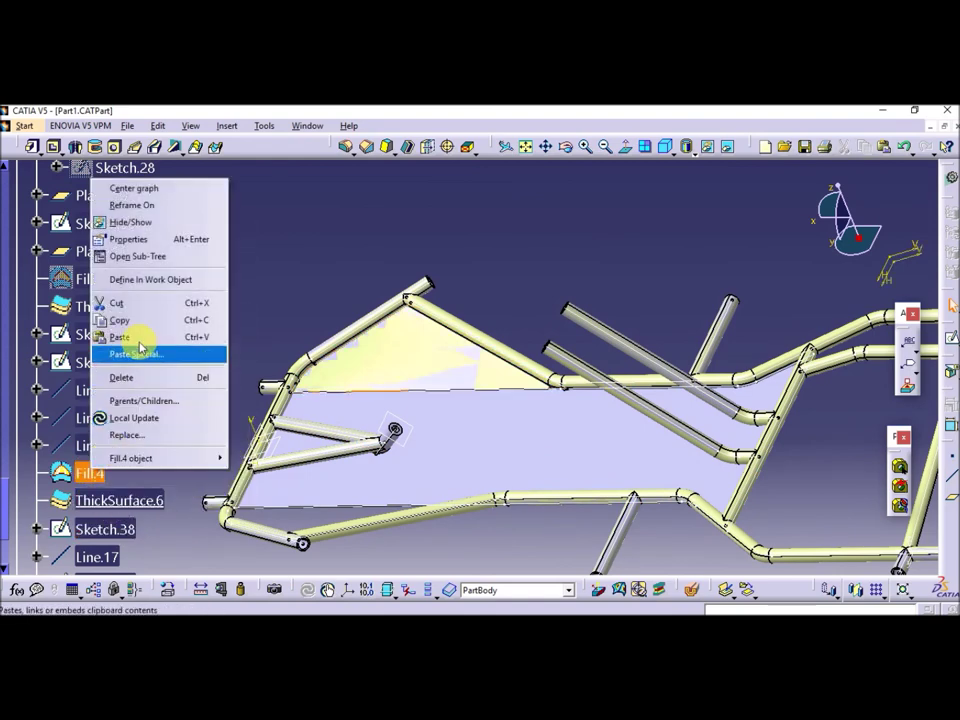
click(141, 234)
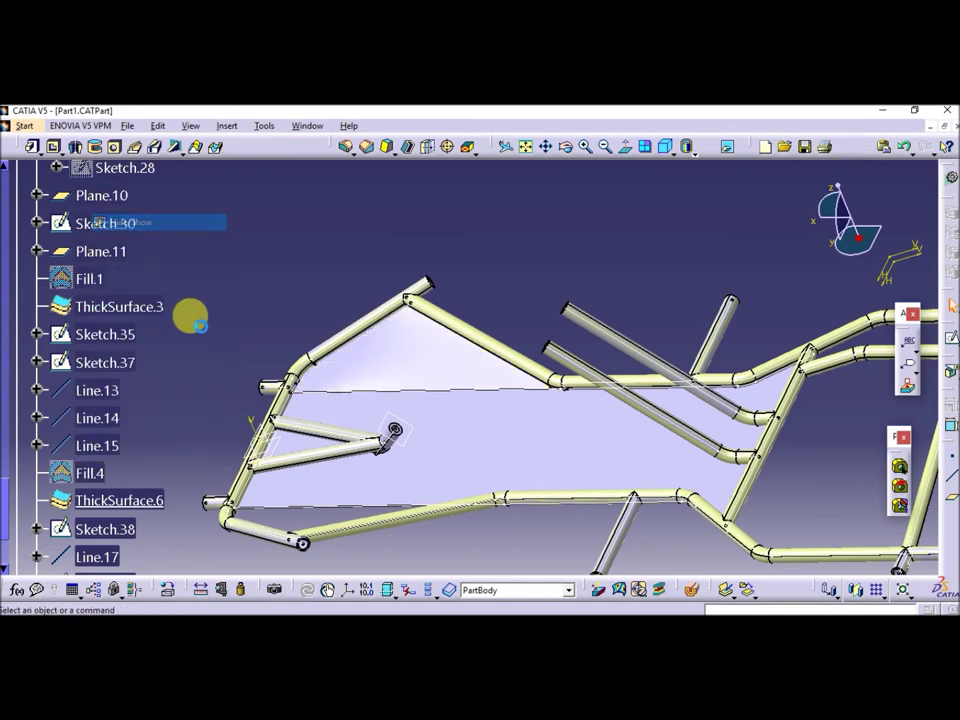
mouse_move(414, 482)
middle_down()
mouse_move(404, 535)
mouse_move(366, 541)
middle_up()
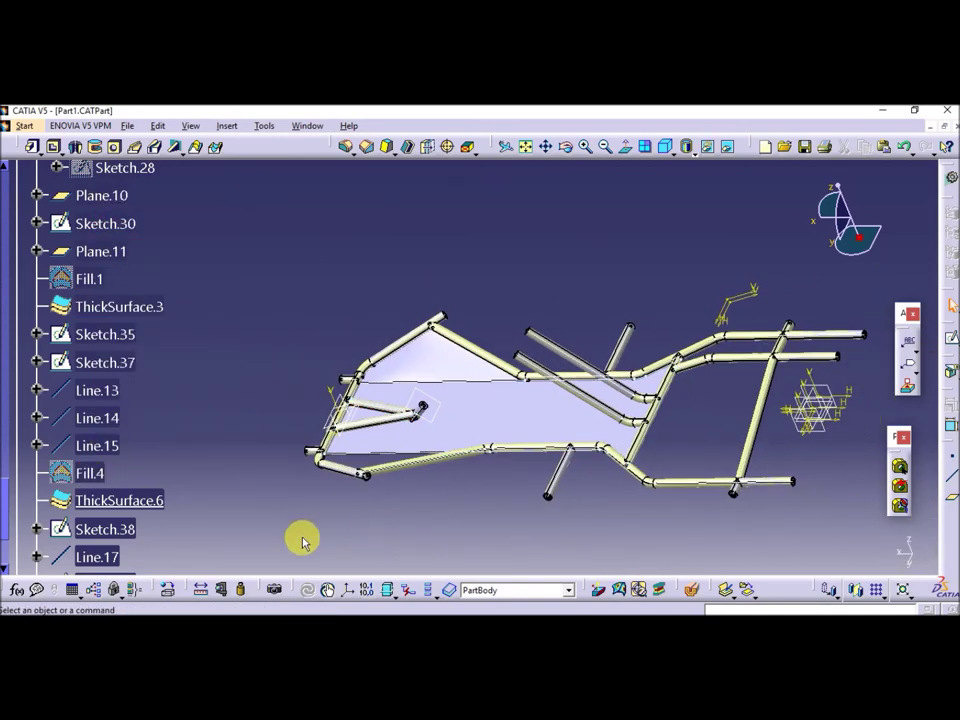
scroll(178, 523, down, 4)
Show the Fill.5 surface and define it as the in-work object
scroll(178, 523, down, 2)
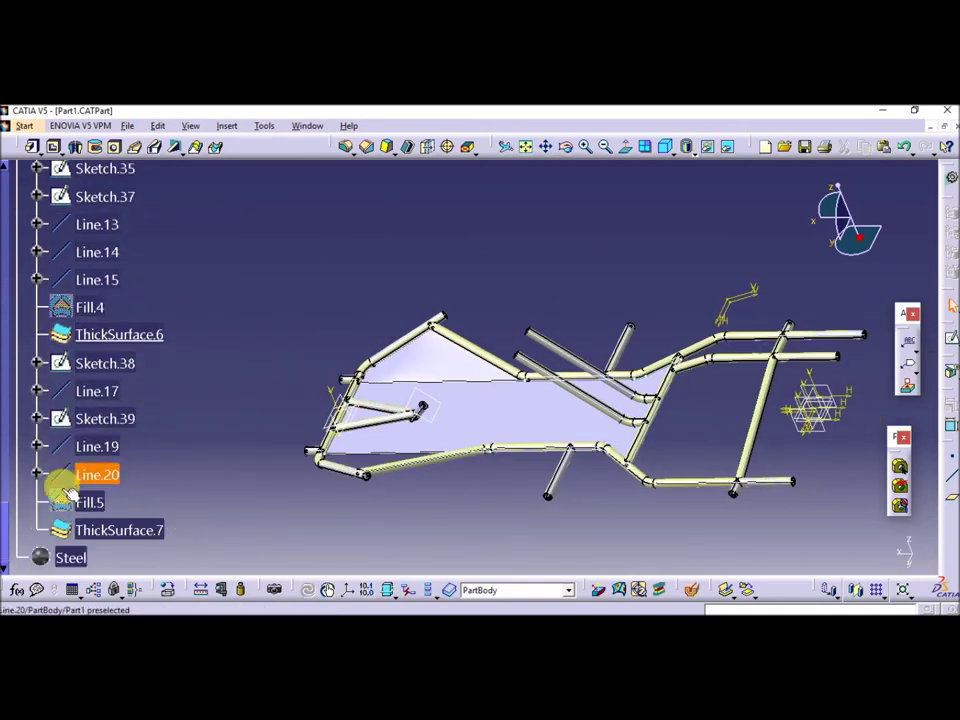
right_click(80, 501)
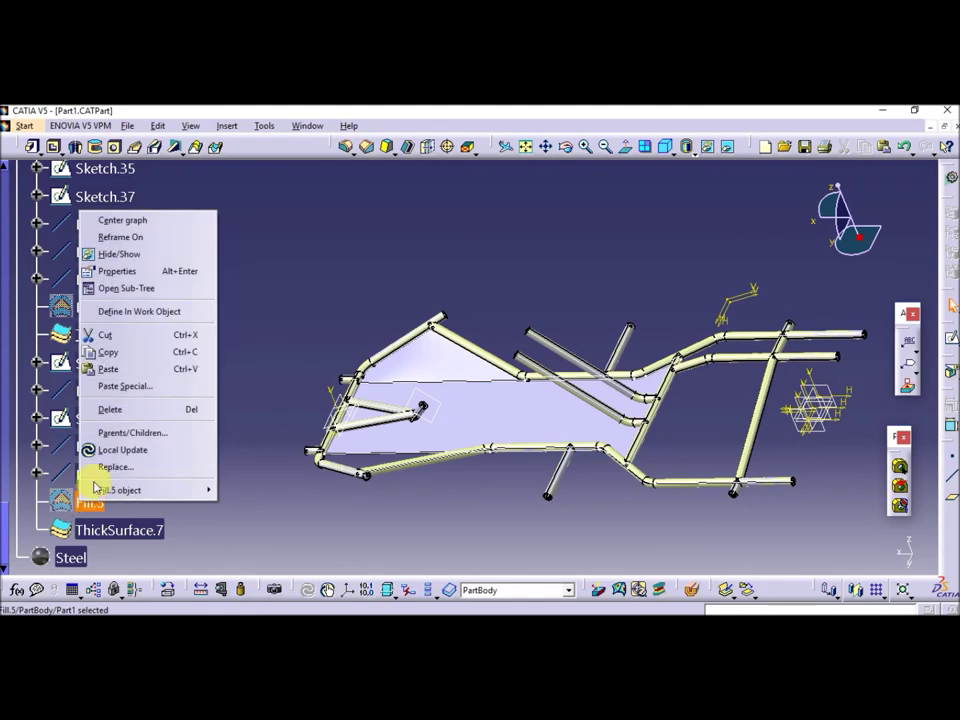
click(150, 253)
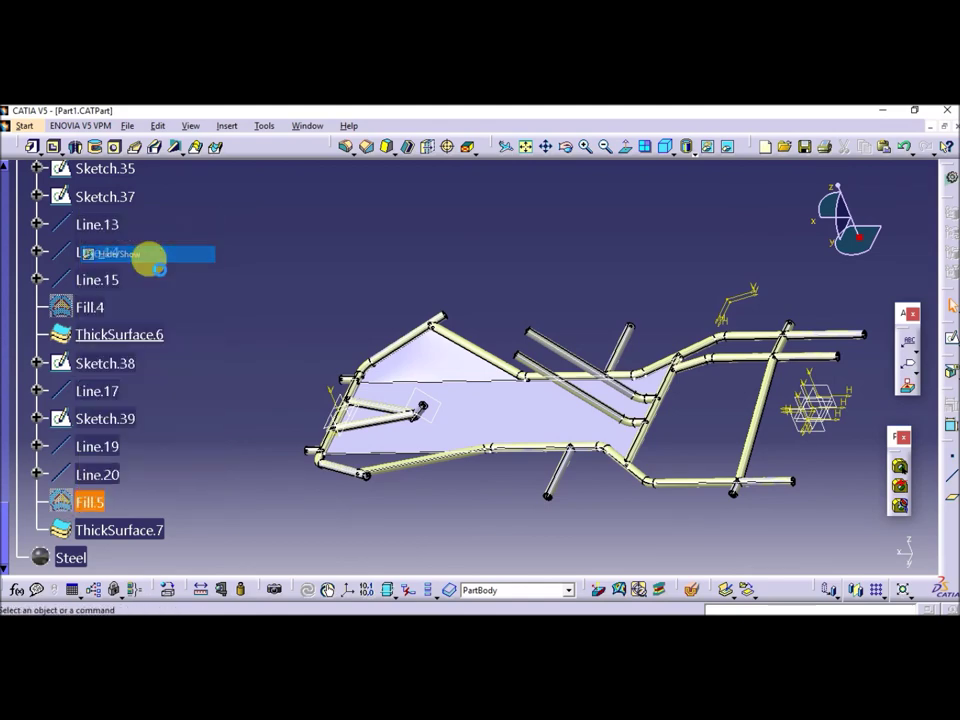
right_click(92, 502)
click(175, 307)
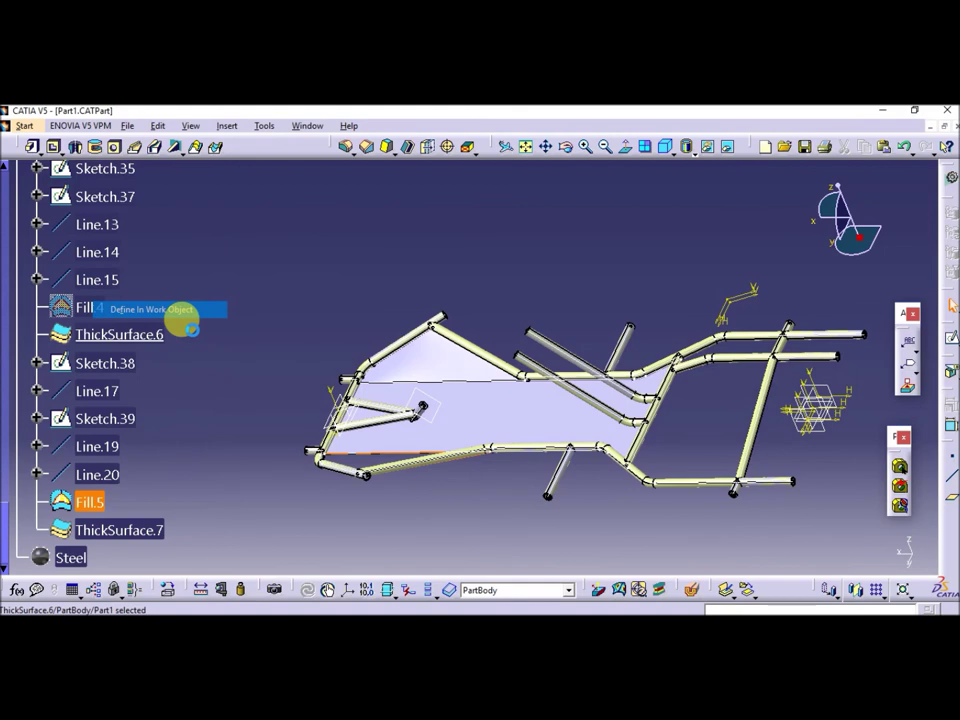
Define ThickSurface.7 as the in-work object
middle_drag(453, 527, 438, 533)
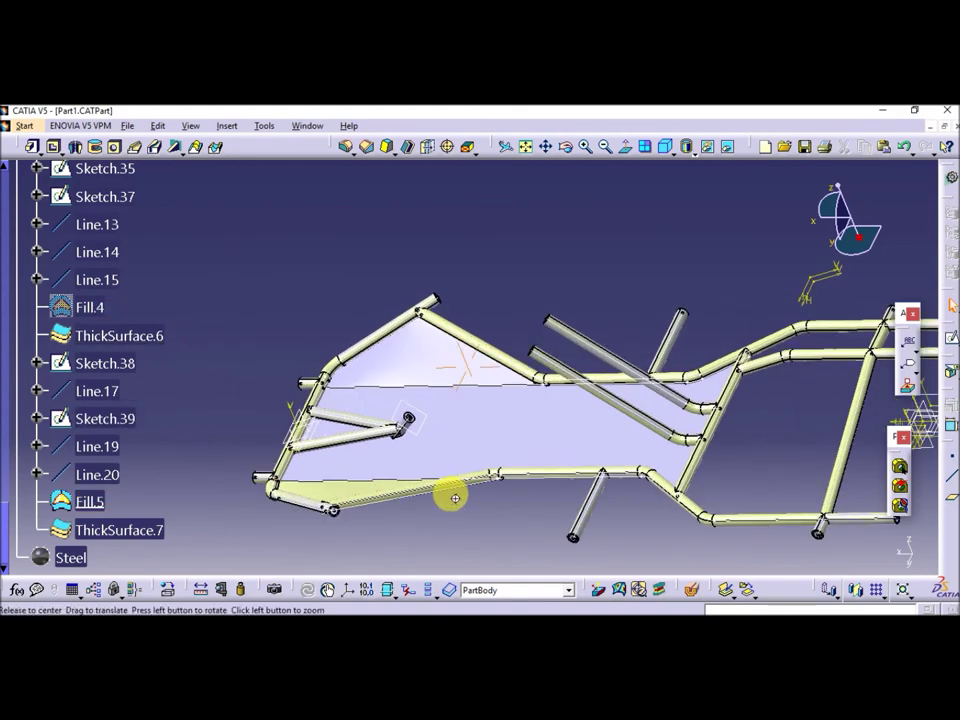
right_click(162, 532)
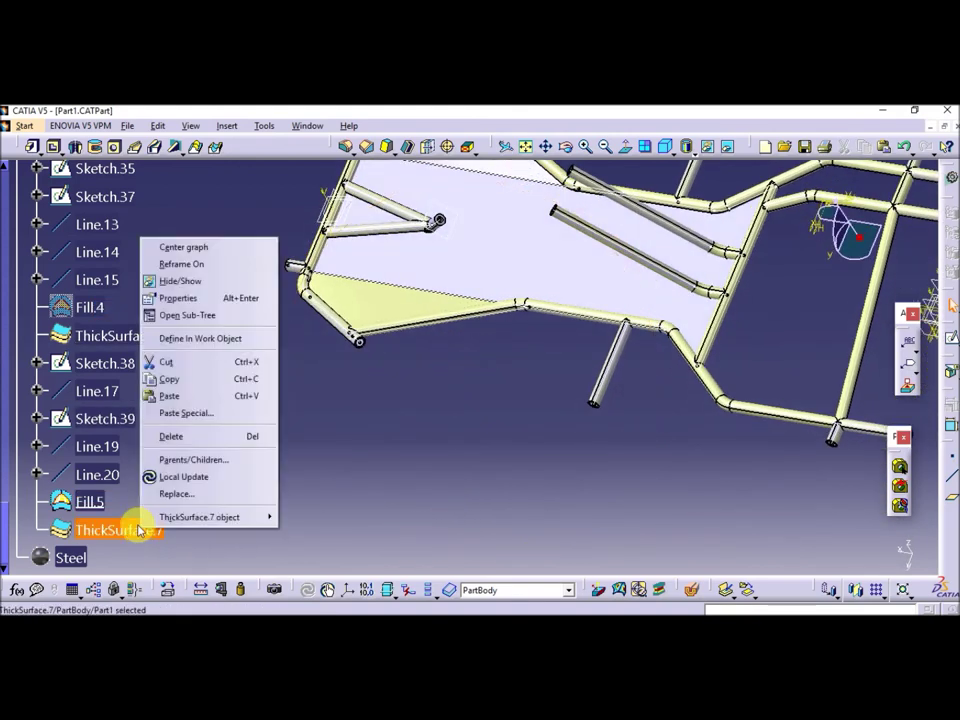
click(193, 339)
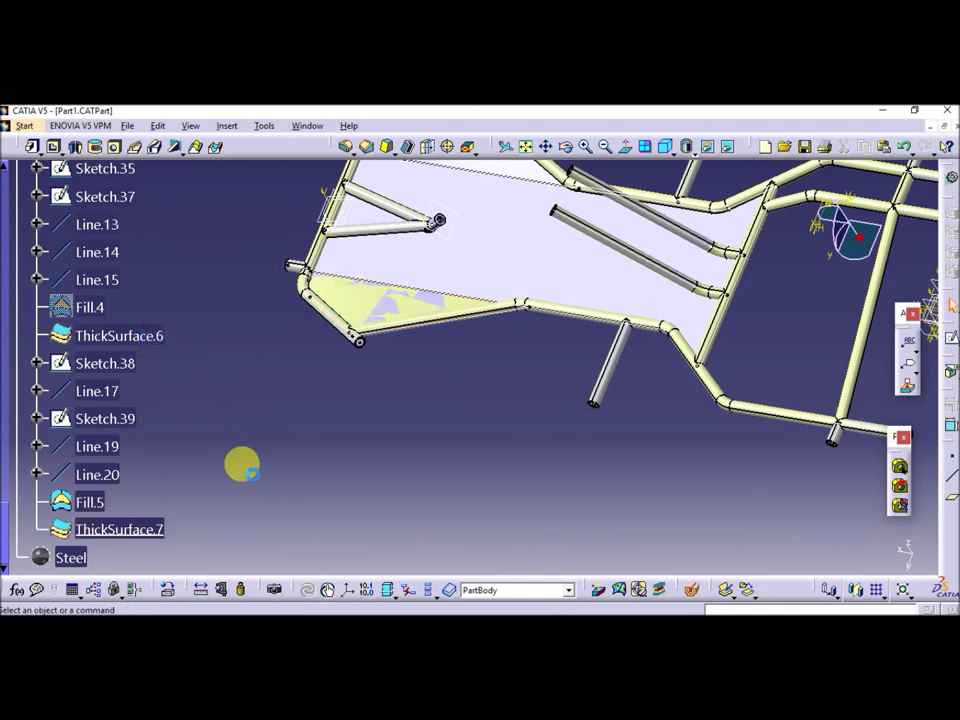
Hide Fill.5 again, view the whole chassis, and open the material library
right_click(95, 500)
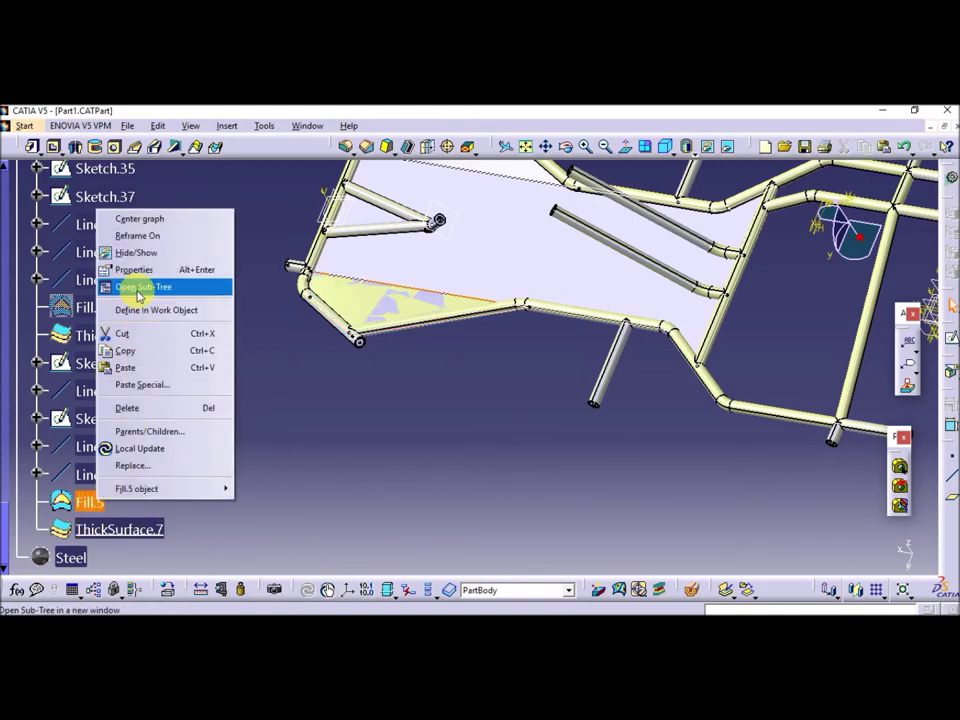
click(133, 252)
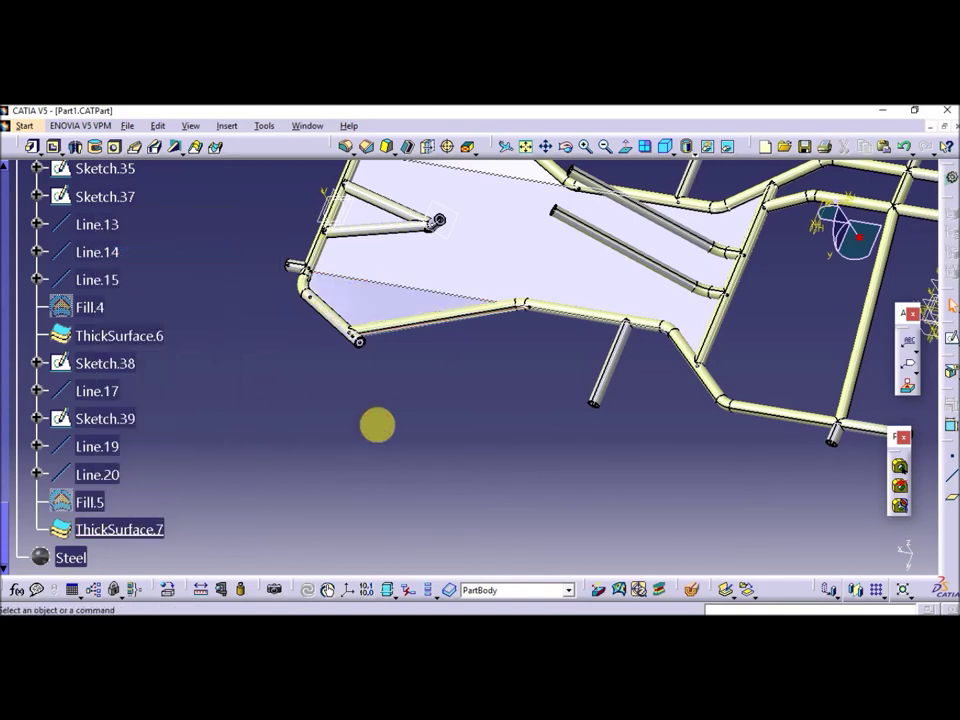
mouse_move(565, 367)
middle_down()
mouse_move(500, 482)
mouse_move(499, 446)
mouse_move(335, 533)
middle_up()
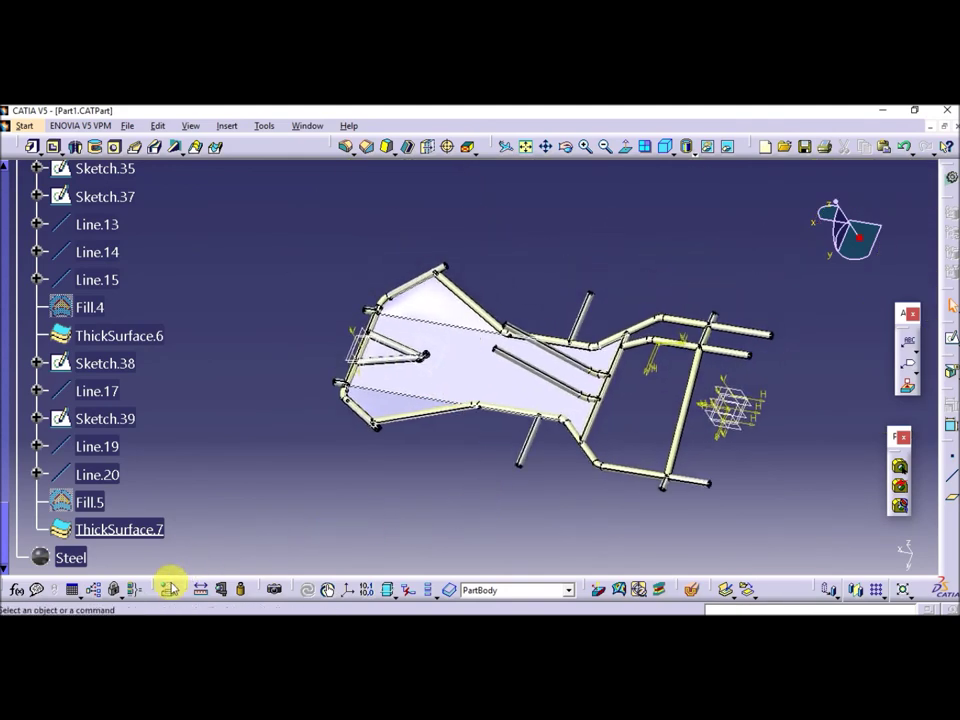
click(308, 575)
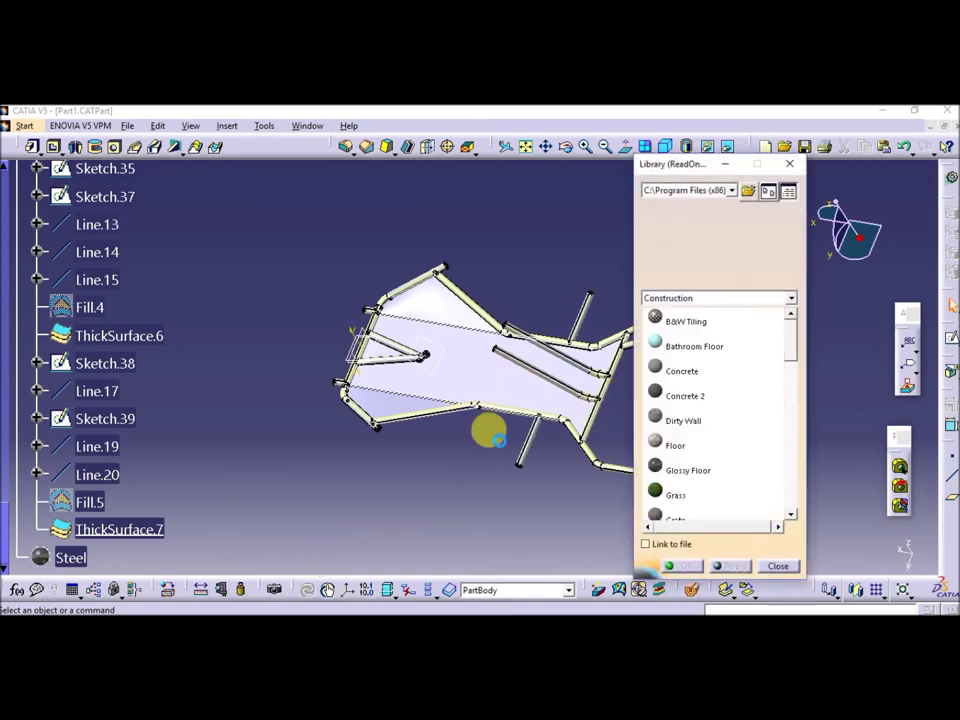
Select Part1 at the top of the specification tree as the material target
scroll(317, 403, up, 3)
scroll(407, 221, up, 10)
scroll(409, 224, up, 10)
scroll(409, 224, up, 10)
scroll(409, 224, up, 10)
scroll(409, 224, up, 10)
scroll(409, 224, up, 4)
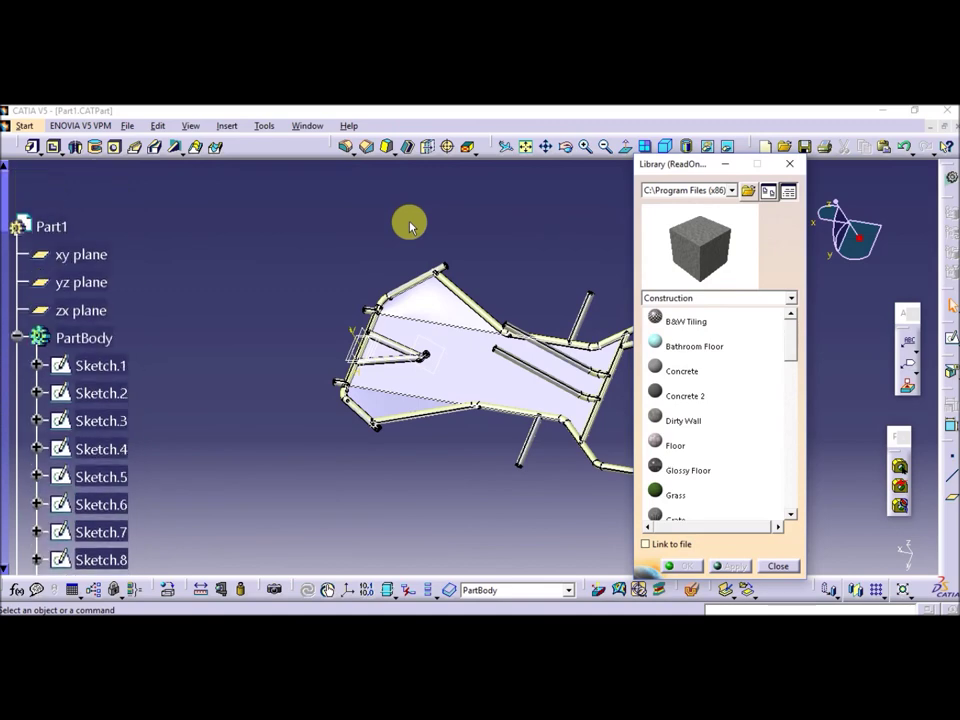
click(47, 224)
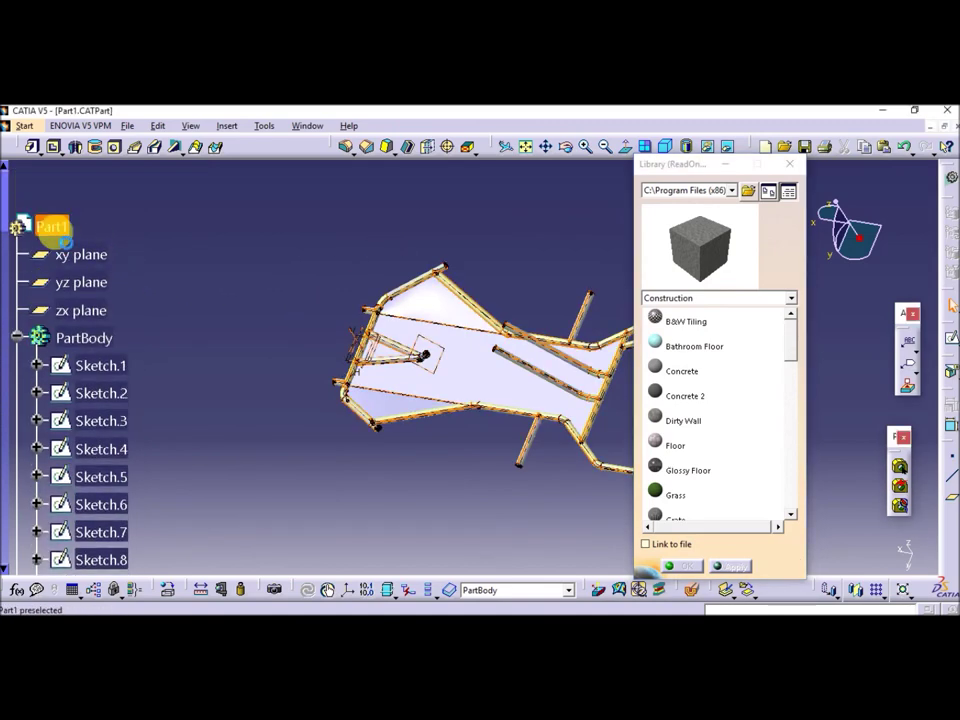
Apply Steel from the Metal family to Part1 and close the library
click(727, 300)
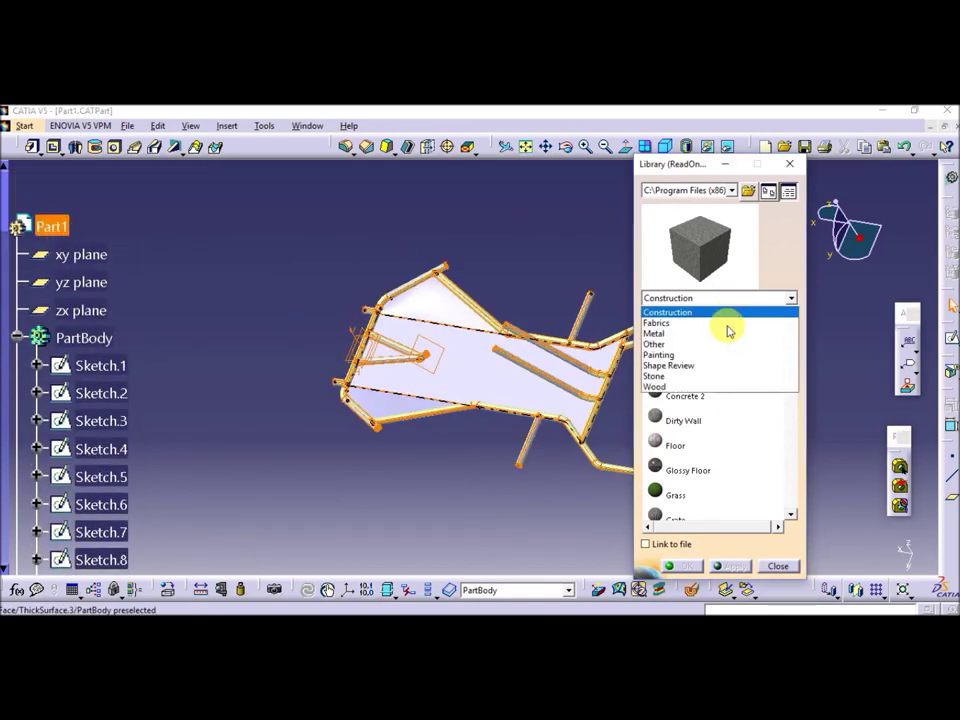
click(720, 333)
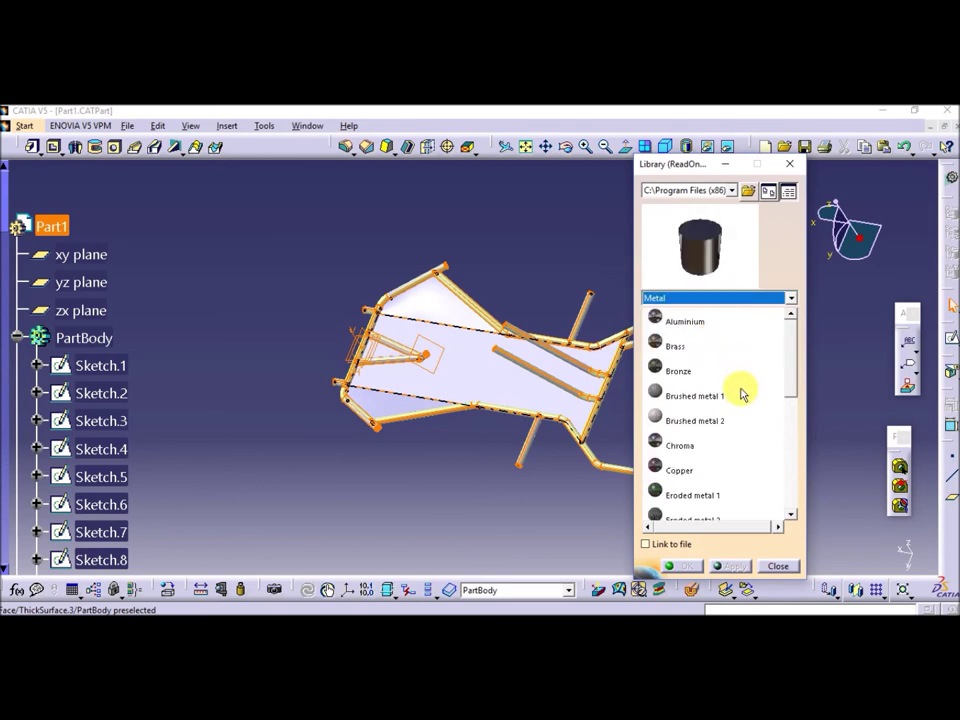
scroll(741, 393, down, 1)
scroll(736, 401, down, 2)
scroll(731, 420, down, 1)
scroll(728, 431, down, 2)
scroll(728, 431, down, 1)
scroll(725, 438, down, 1)
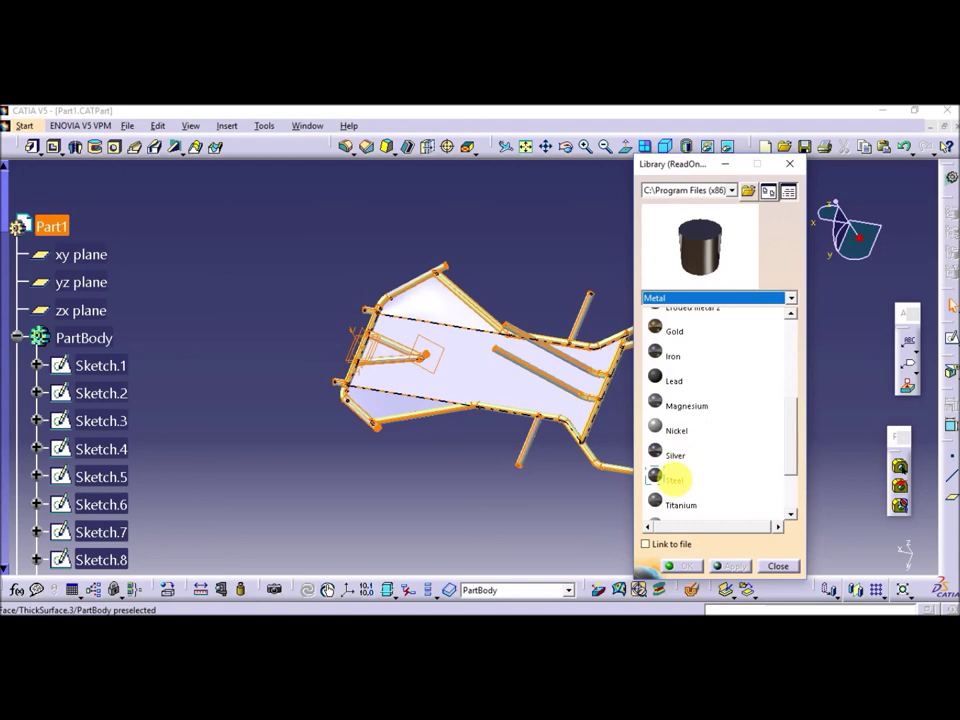
click(678, 478)
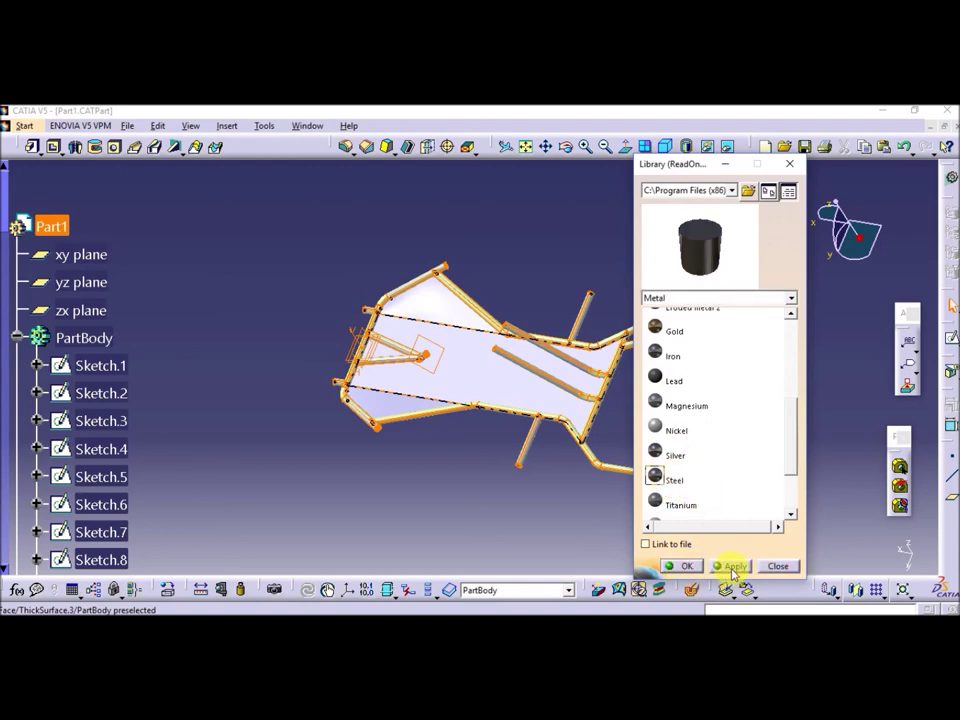
click(775, 566)
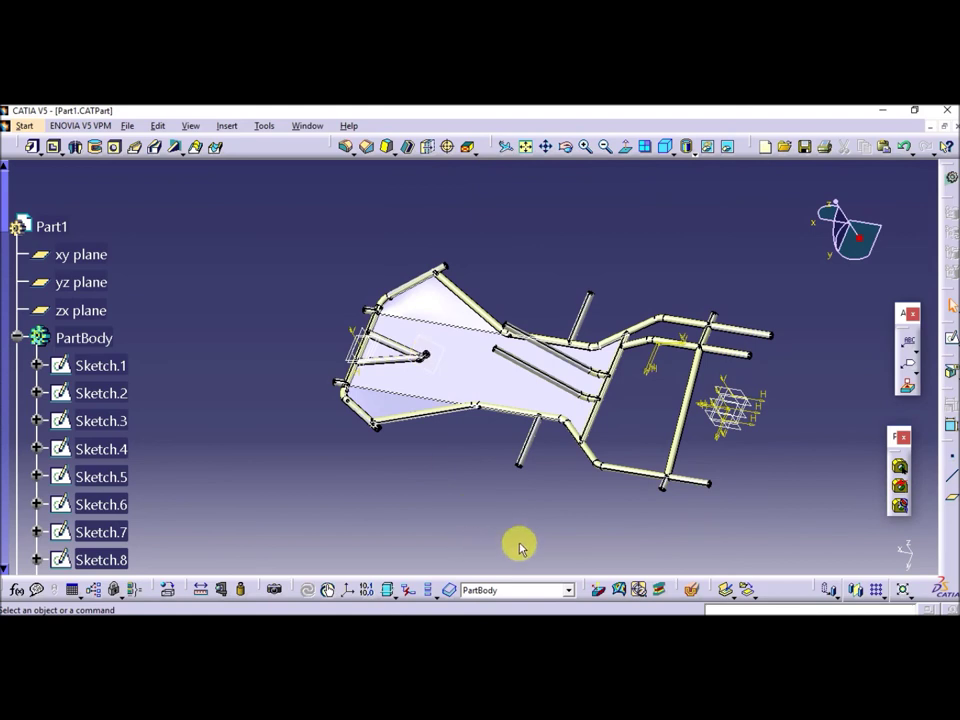
Switch to Shading with Material view and orbit the chassis to see the steel finish
click(694, 158)
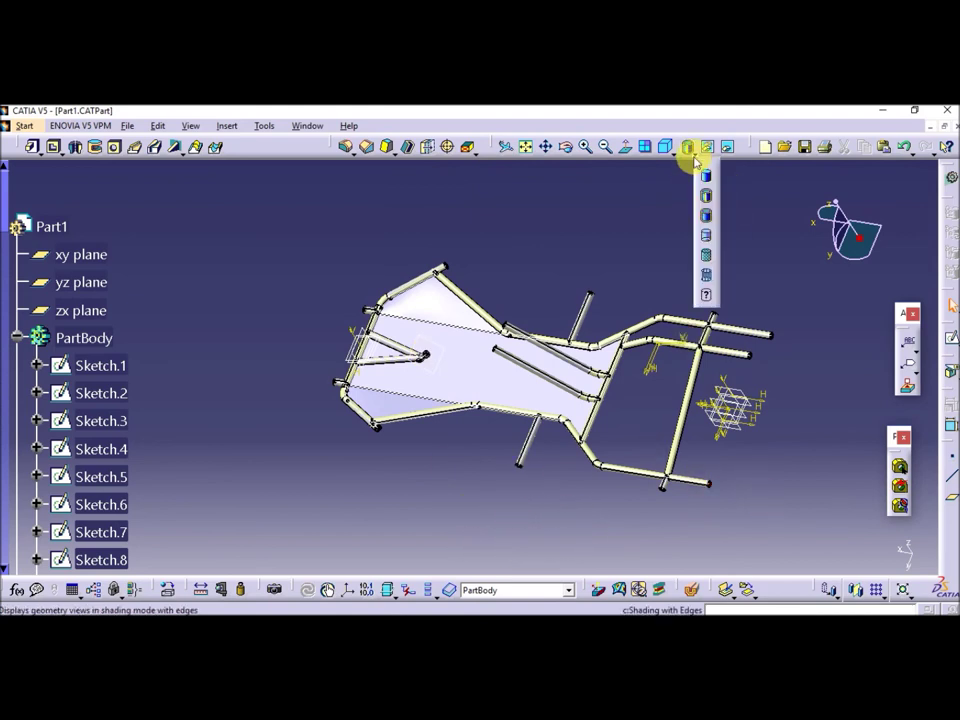
click(708, 258)
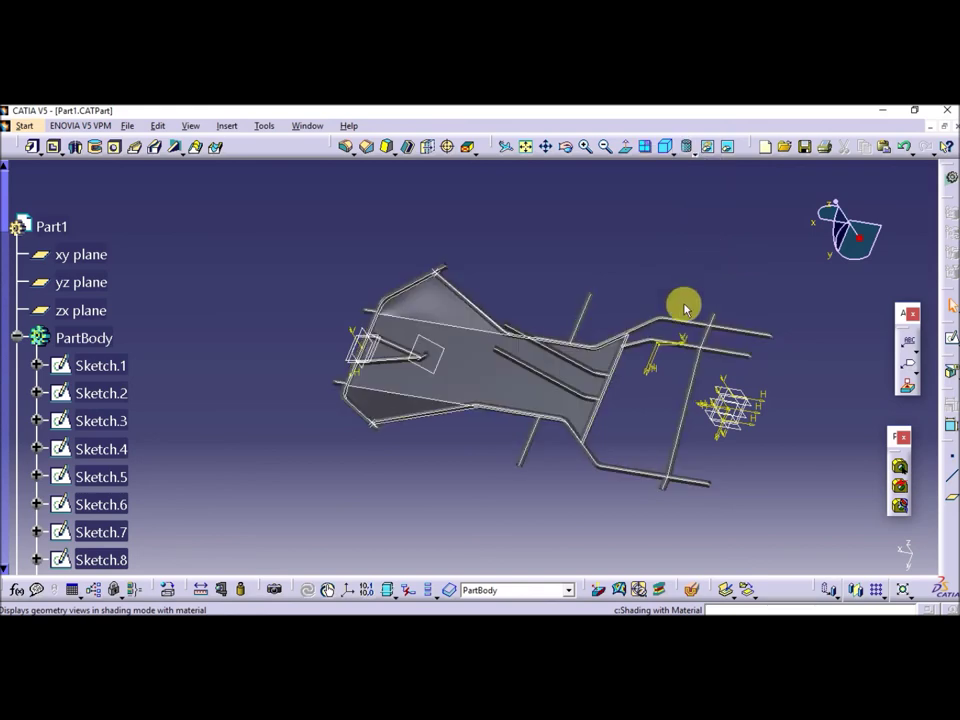
middle_drag(658, 444, 636, 478)
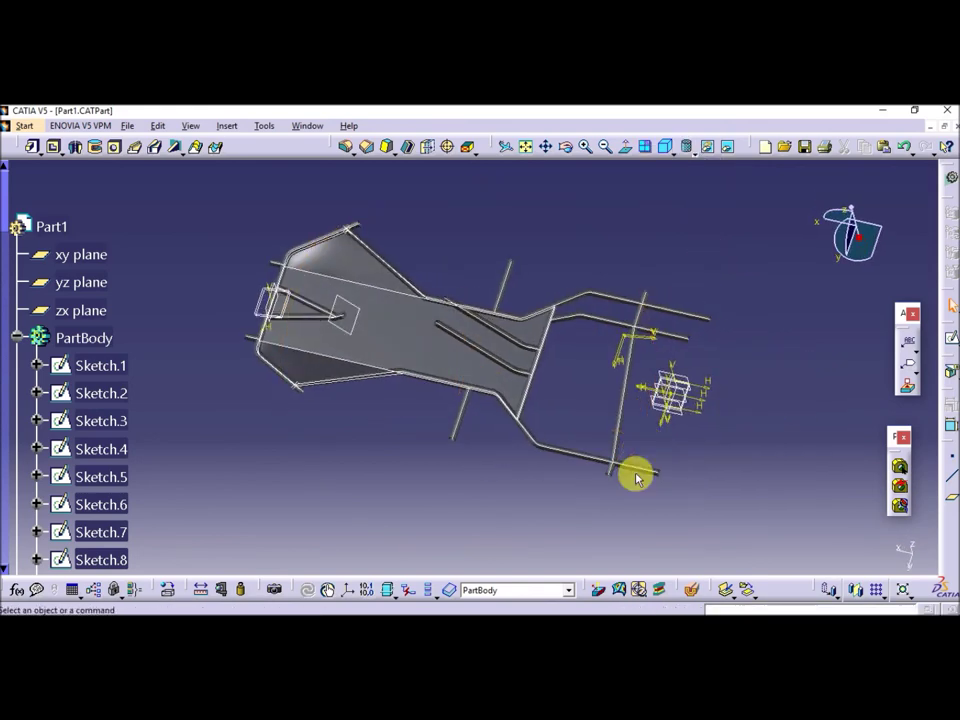